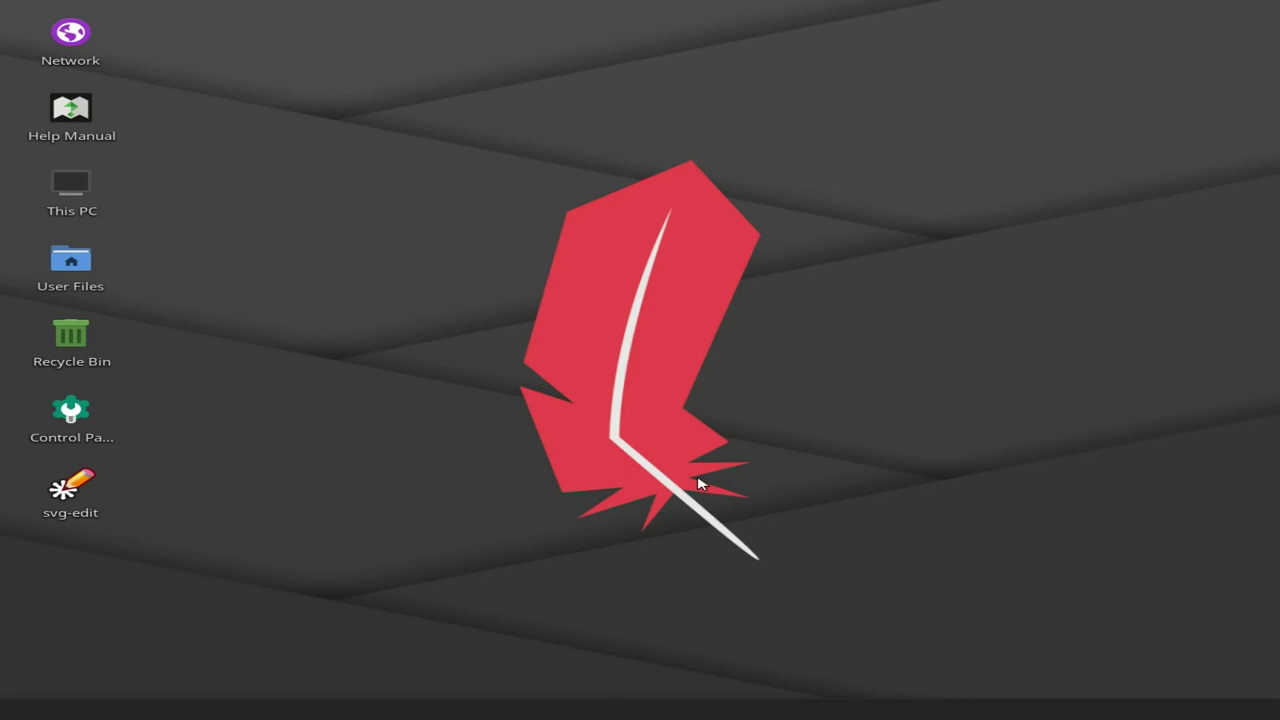
- Open the preferences of the empty desktop panel and move their window clear of the screen centre
right_click(623, 716)
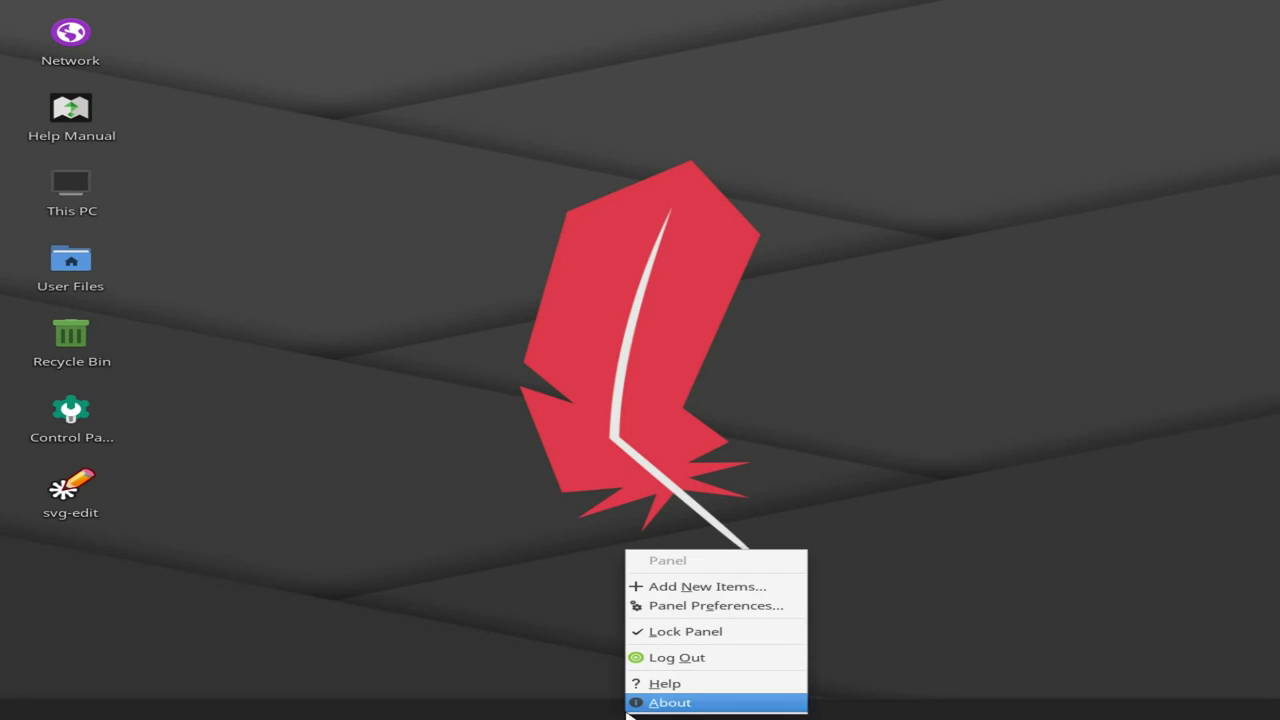
left_click(688, 607)
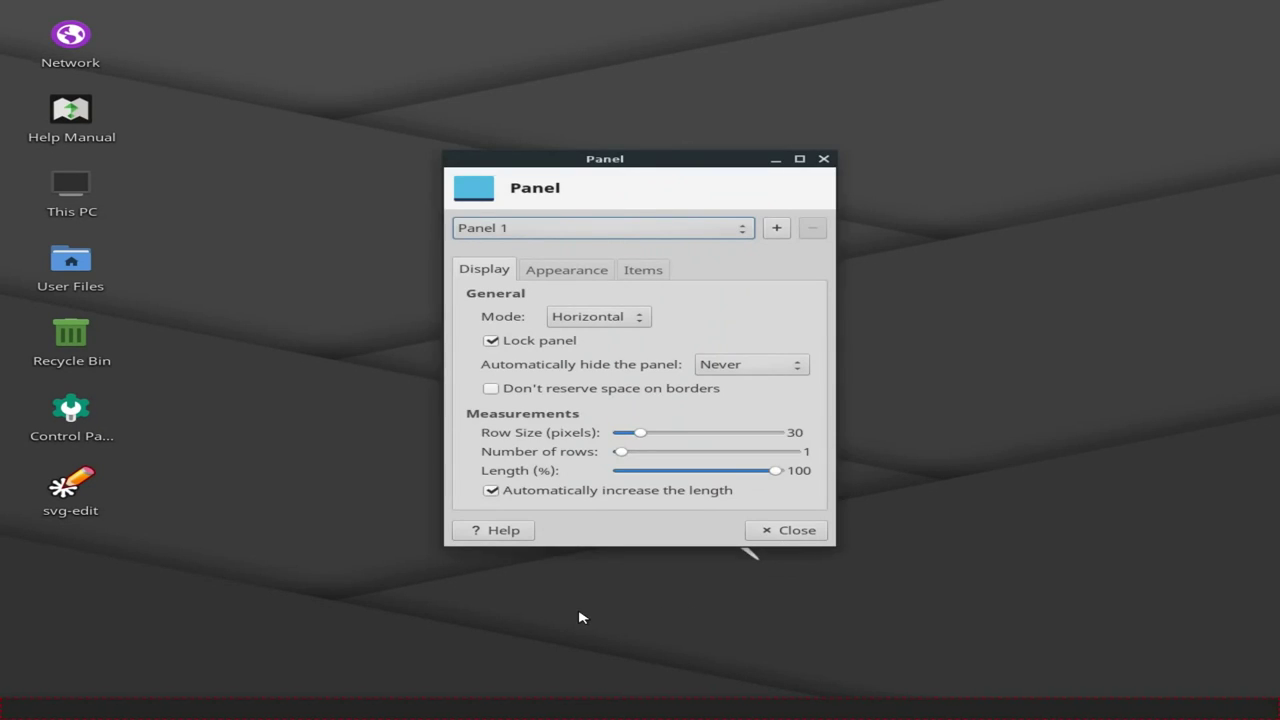
left_click_drag(633, 160, 790, 75)
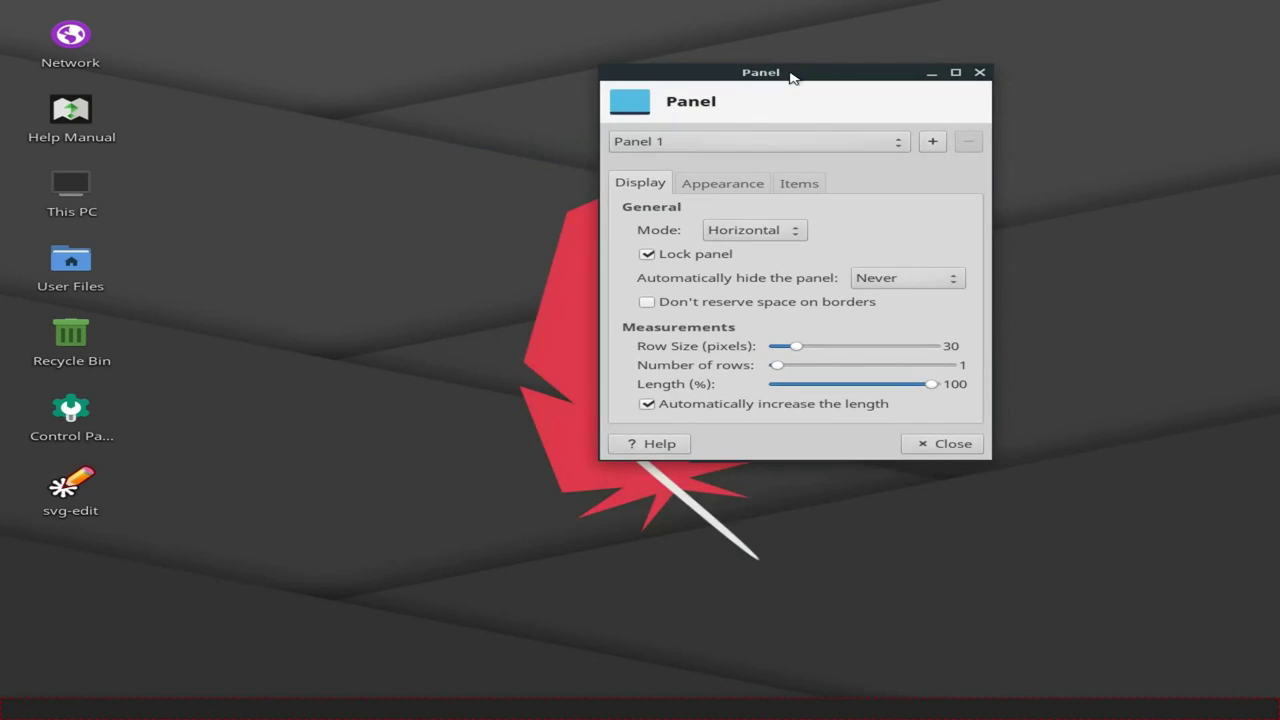
- Examine the list of plugins that can be added to Panel 1, and close the list without adding any
left_click(797, 185)
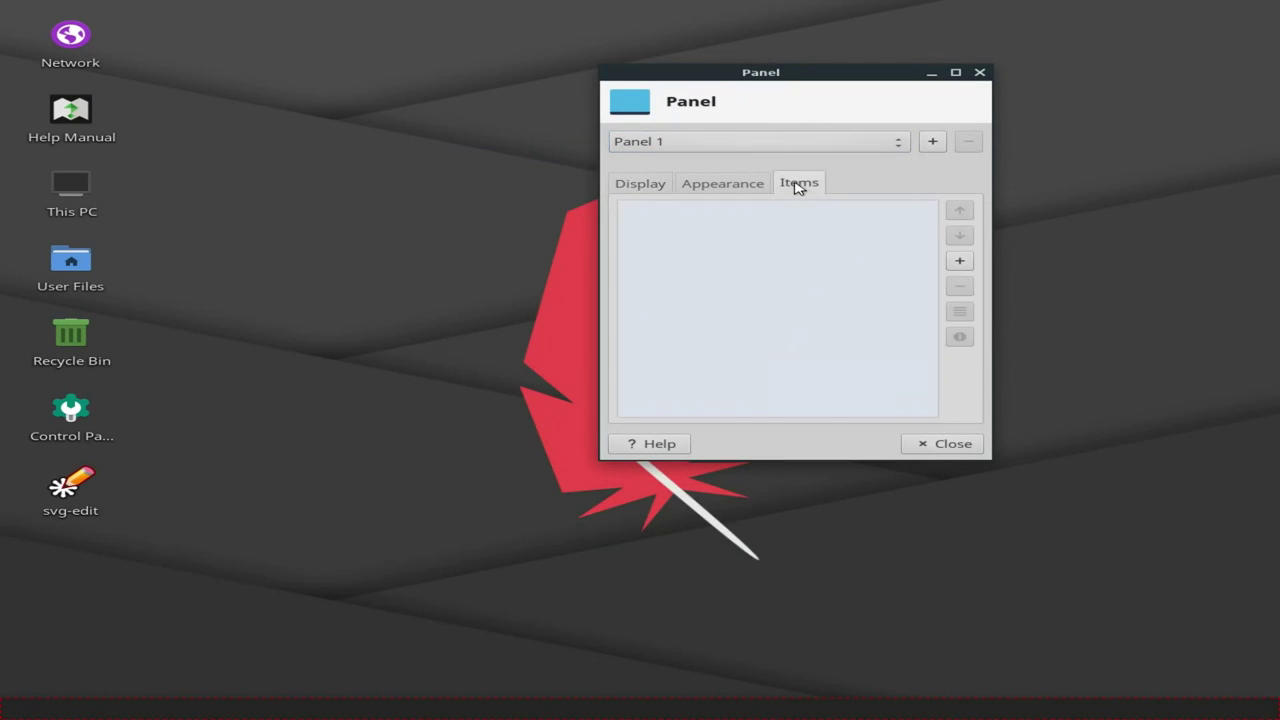
left_click(959, 264)
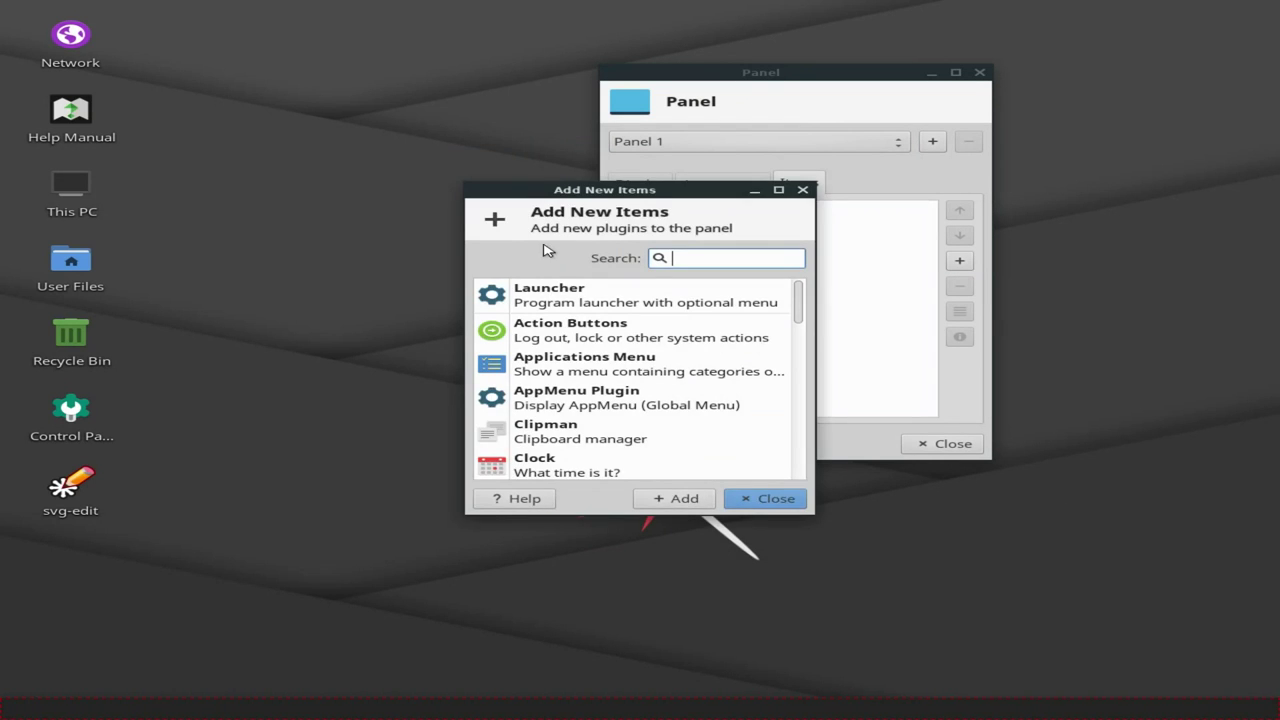
left_click_drag(577, 190, 519, 96)
scroll(508, 270, "down", 3)
scroll(494, 340, "up", 3)
scroll(496, 262, "down", 3)
scroll(500, 280, "down", 3)
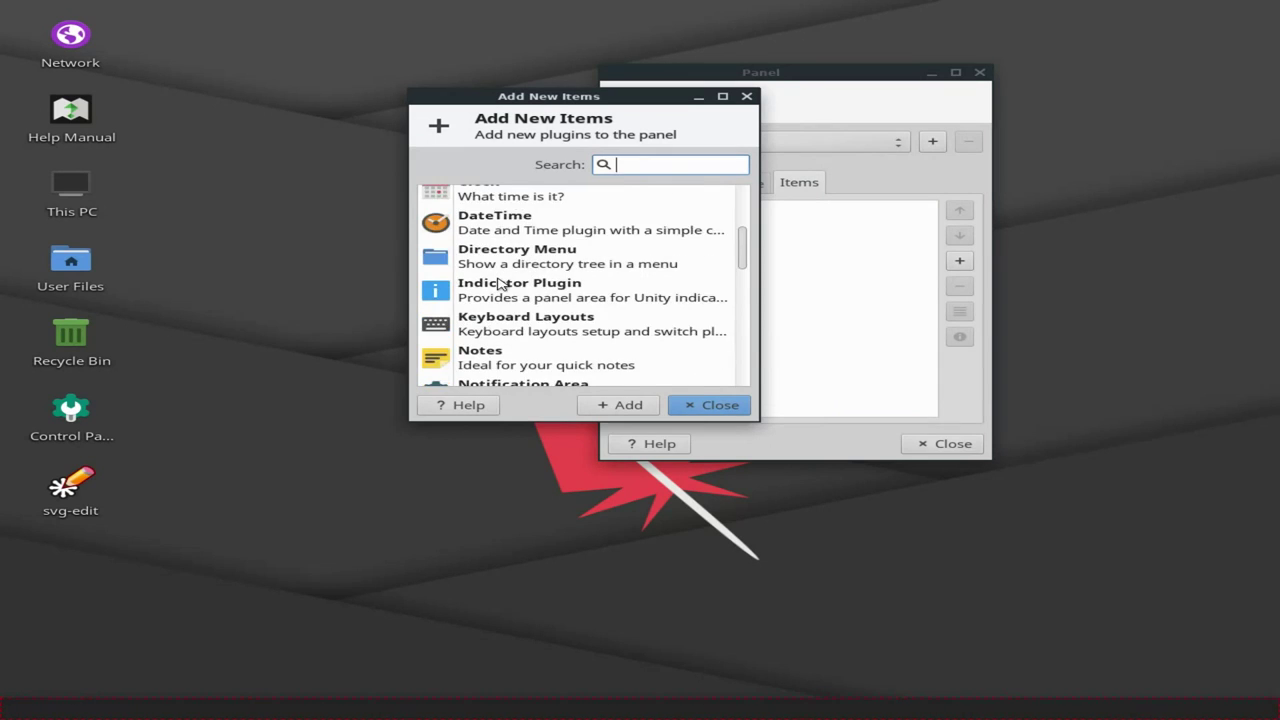
left_click(705, 405)
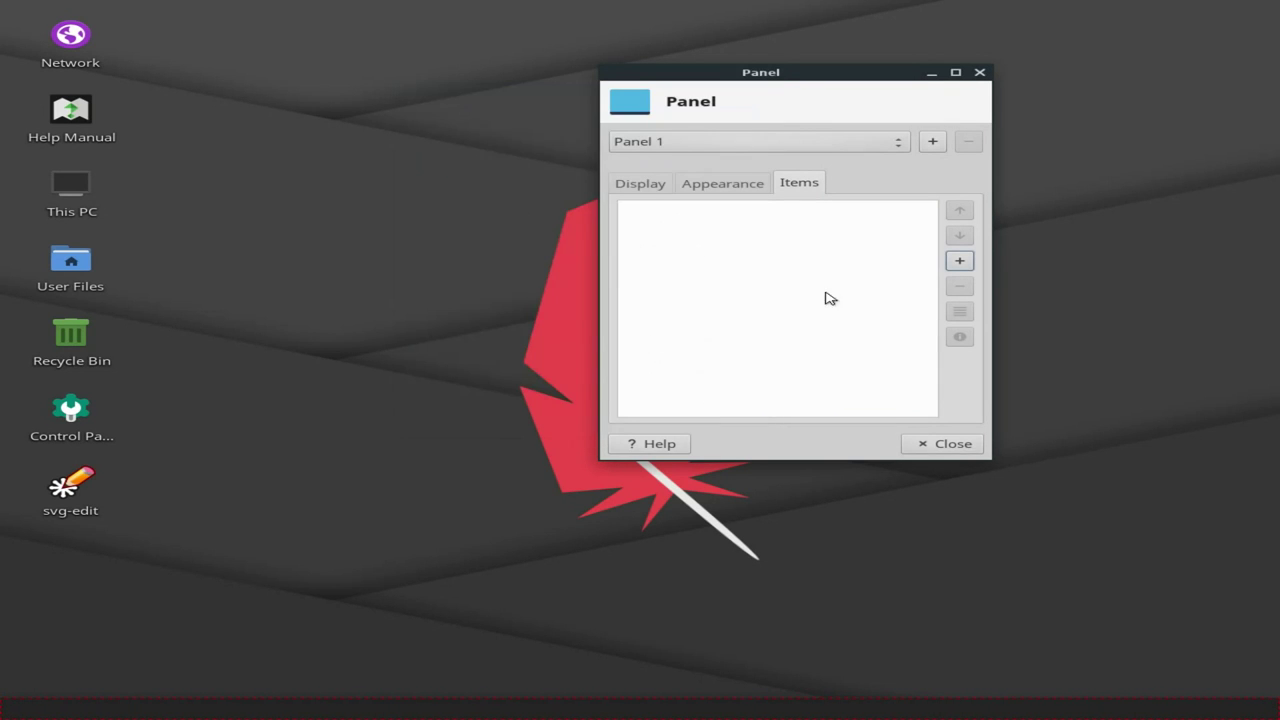
- Unlock the panel, move it to the upper edge of the screen, and lock it again
left_click(640, 183)
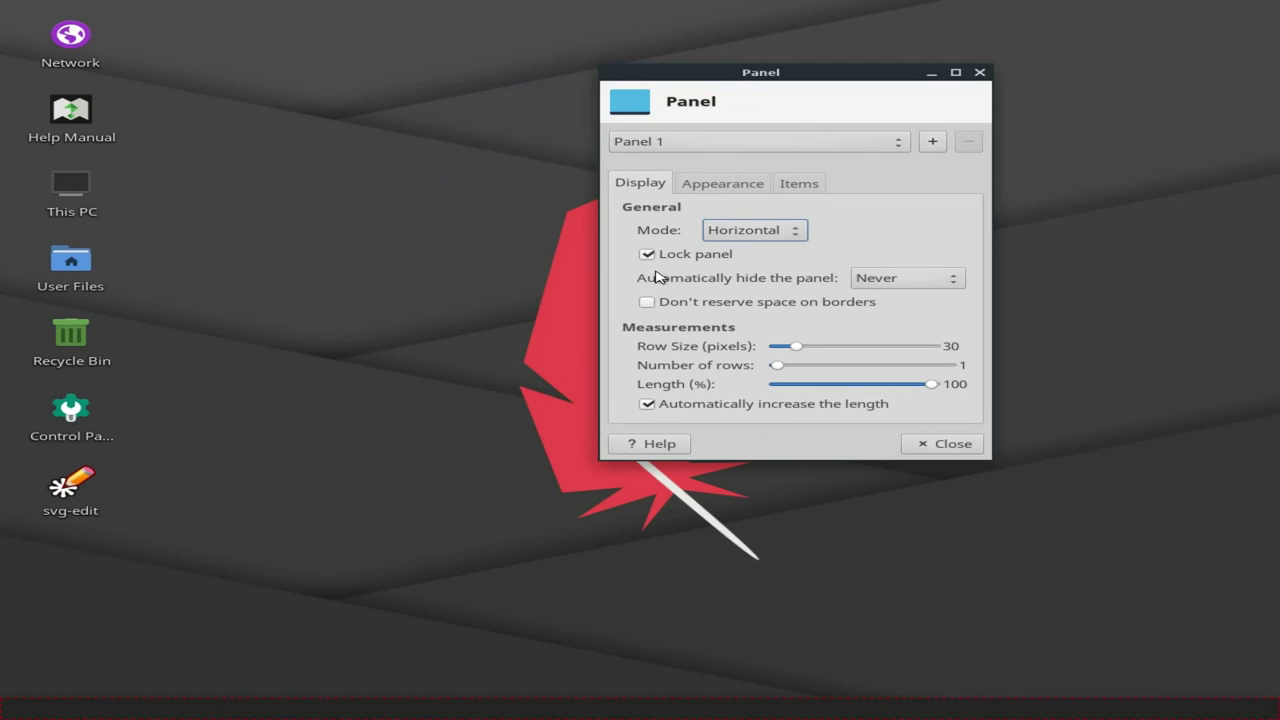
left_click(650, 255)
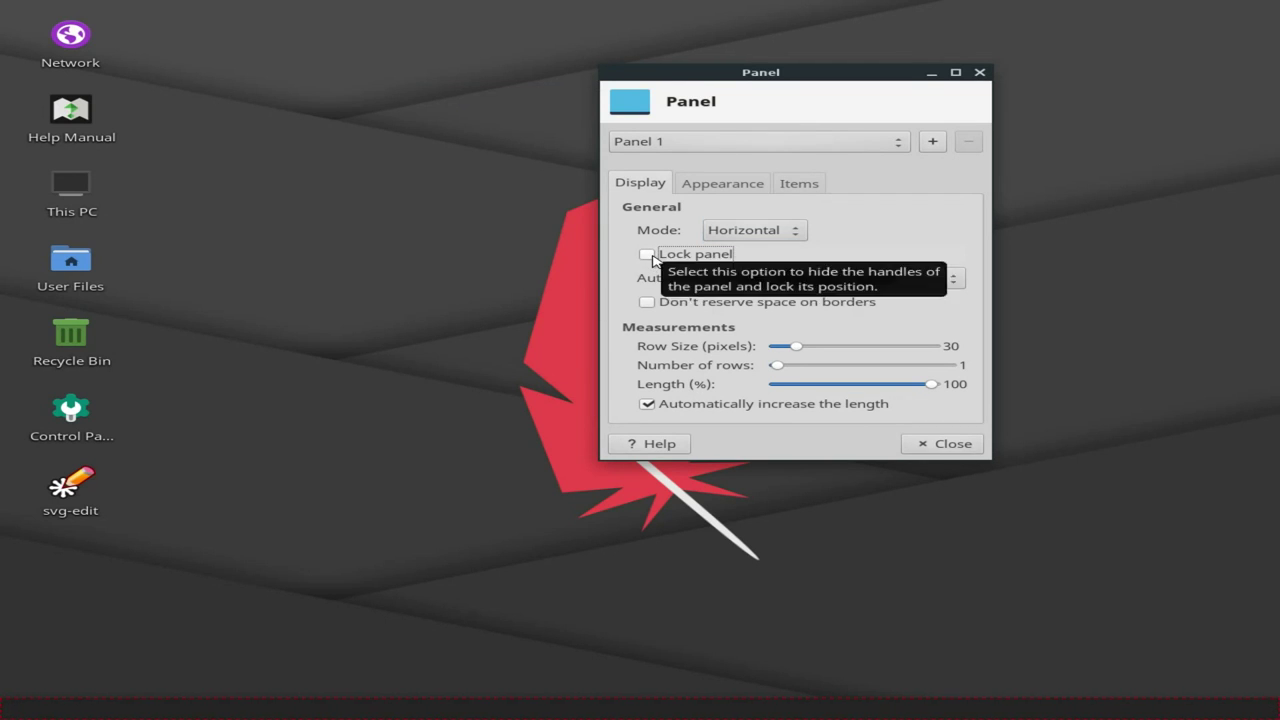
left_click_drag(12, 712, 4, 10)
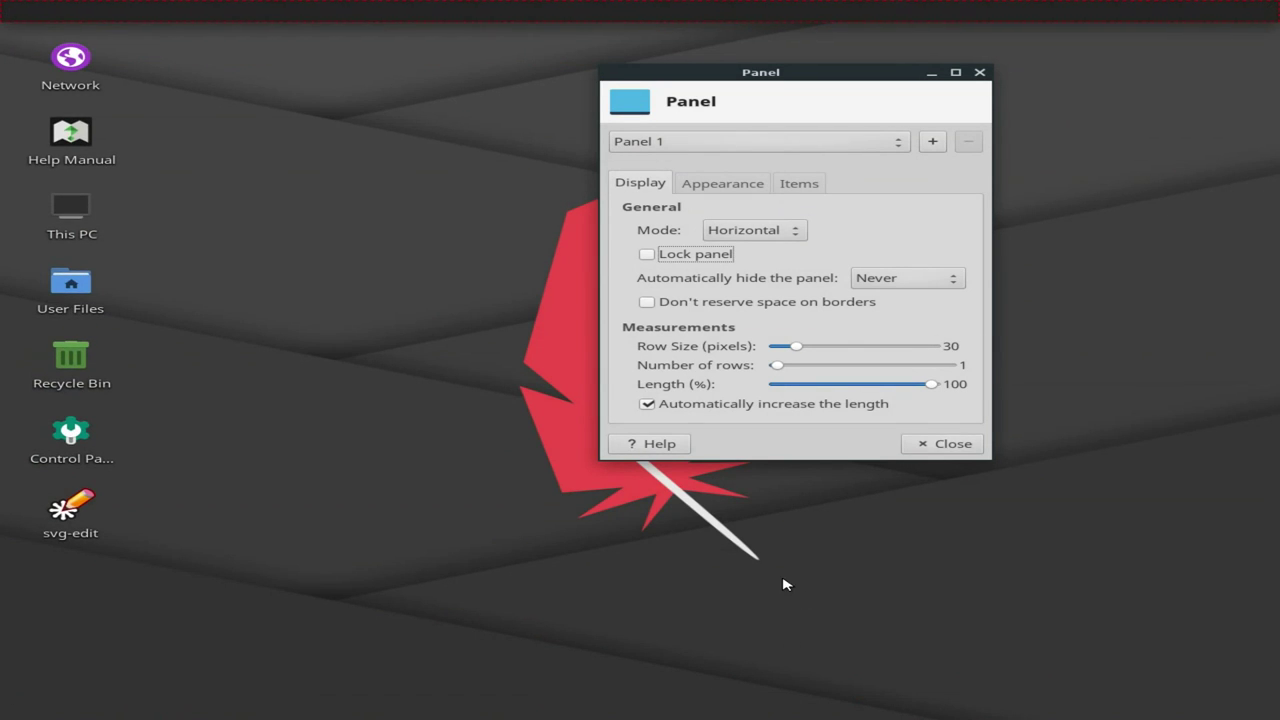
left_click(647, 255)
- Try the Vertical and Deskbar modes for the panel, and return it to Horizontal mode
left_click(885, 278)
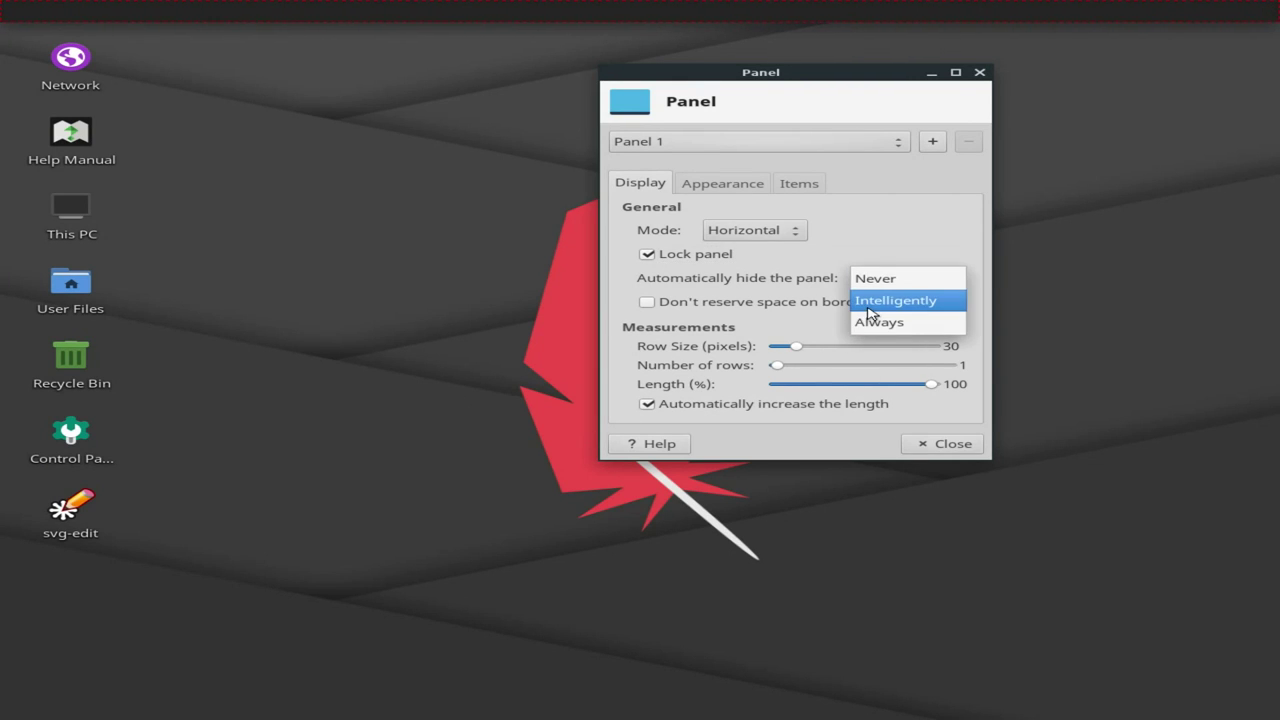
left_click(775, 233)
left_click(771, 230)
left_click(760, 252)
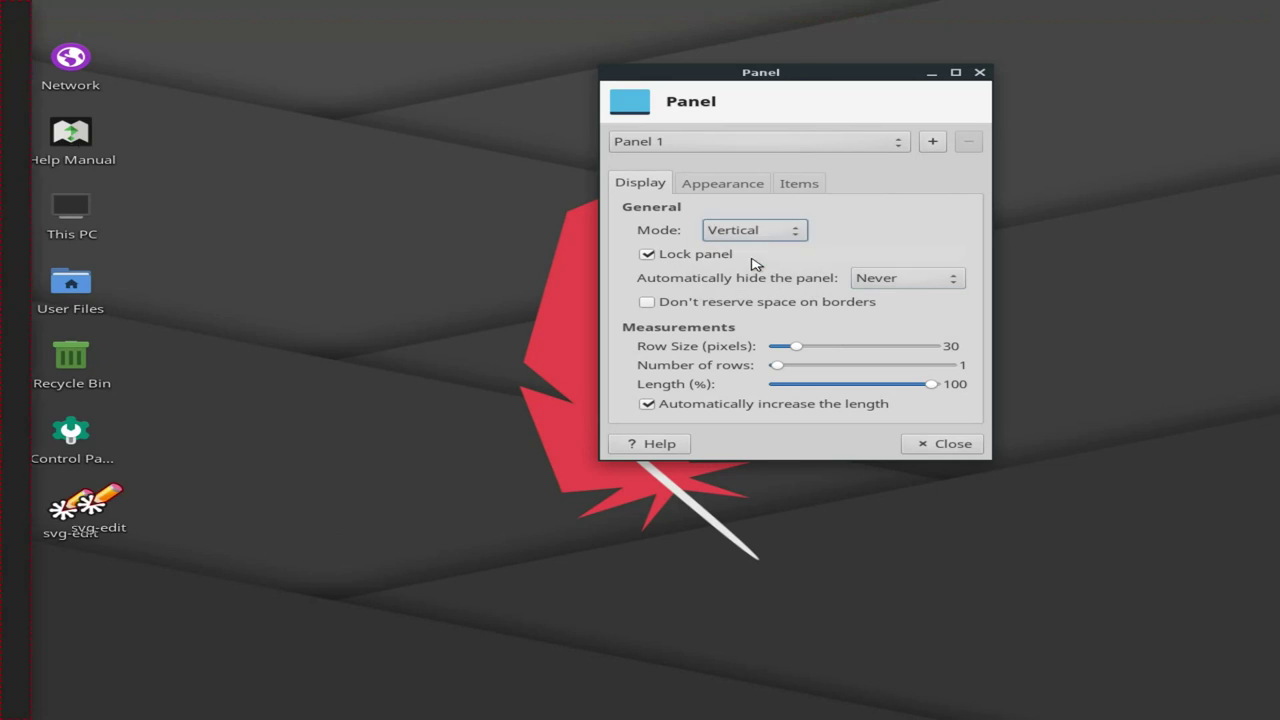
left_click(766, 230)
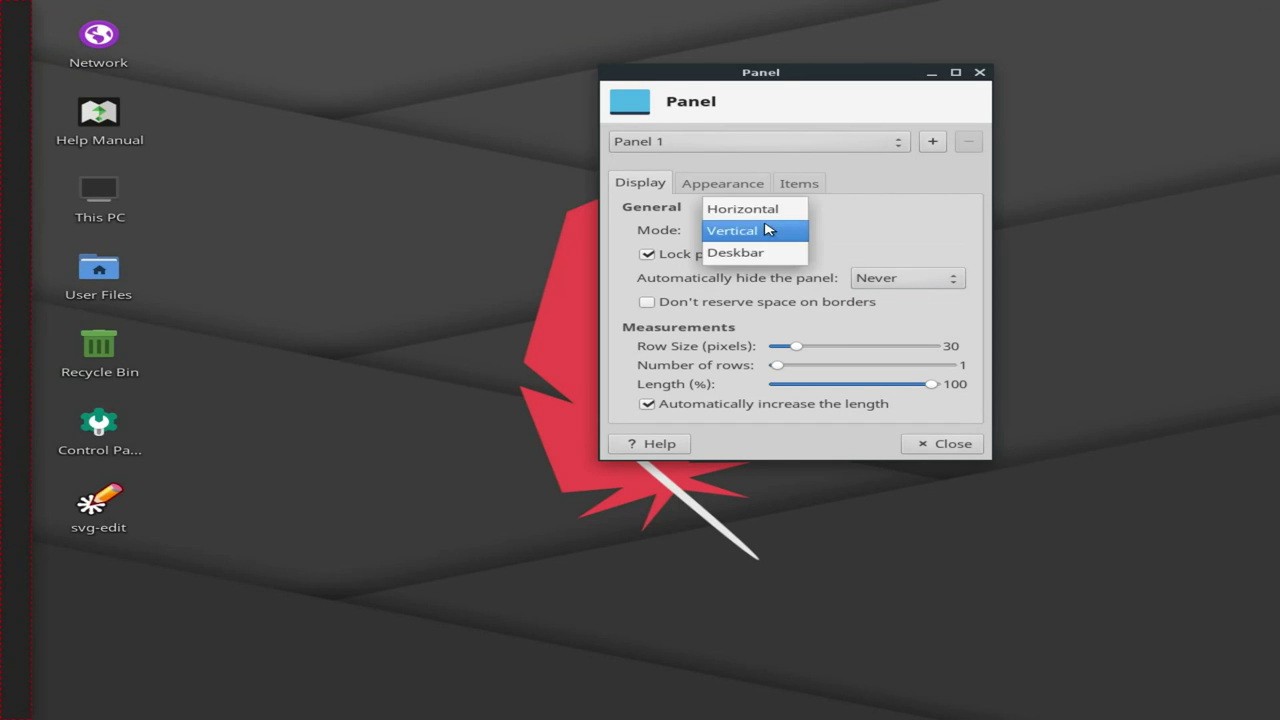
left_click(762, 252)
left_click(762, 227)
left_click(766, 206)
left_click(754, 228)
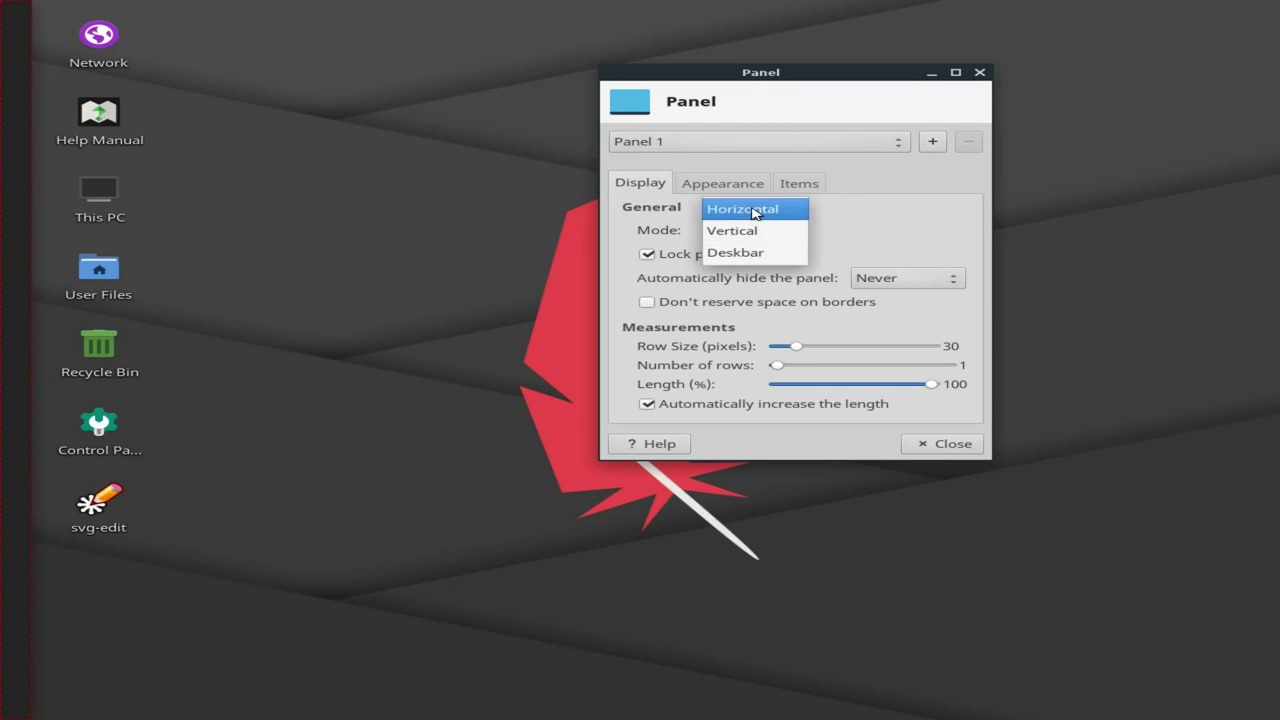
left_click(755, 208)
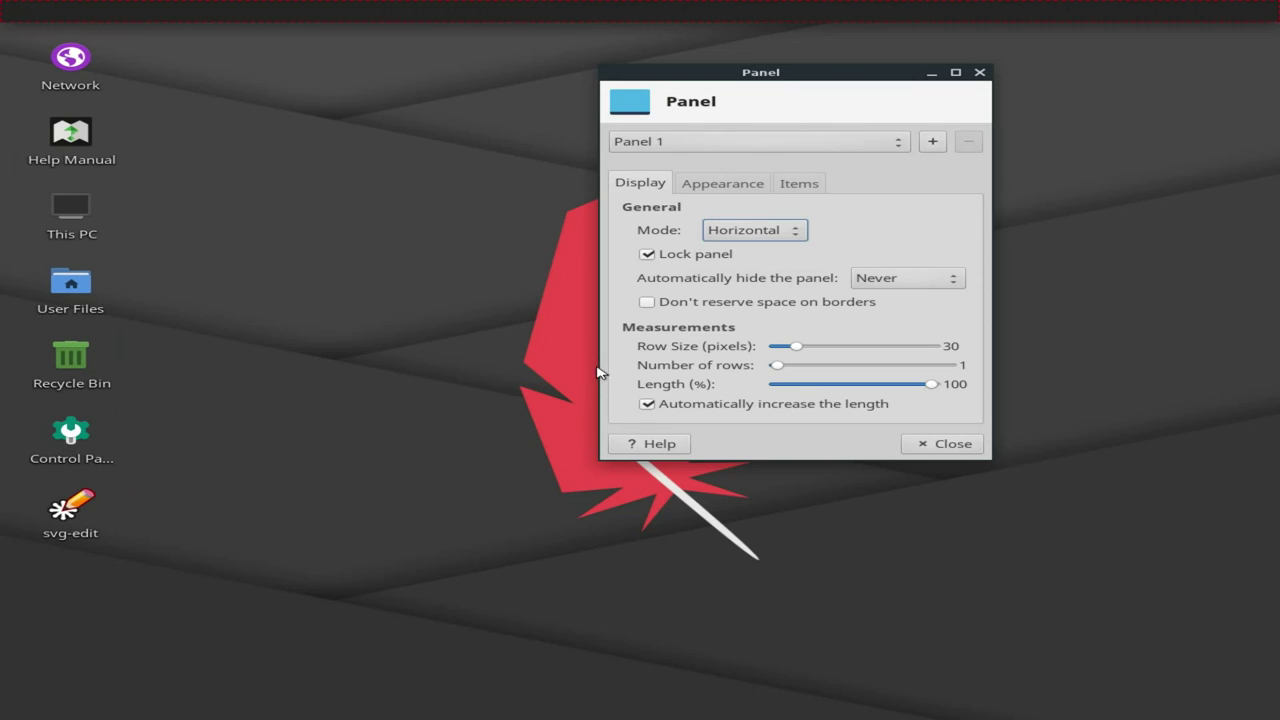
- Set the panel's background style to Solid color with an alpha of 90
left_click(723, 183)
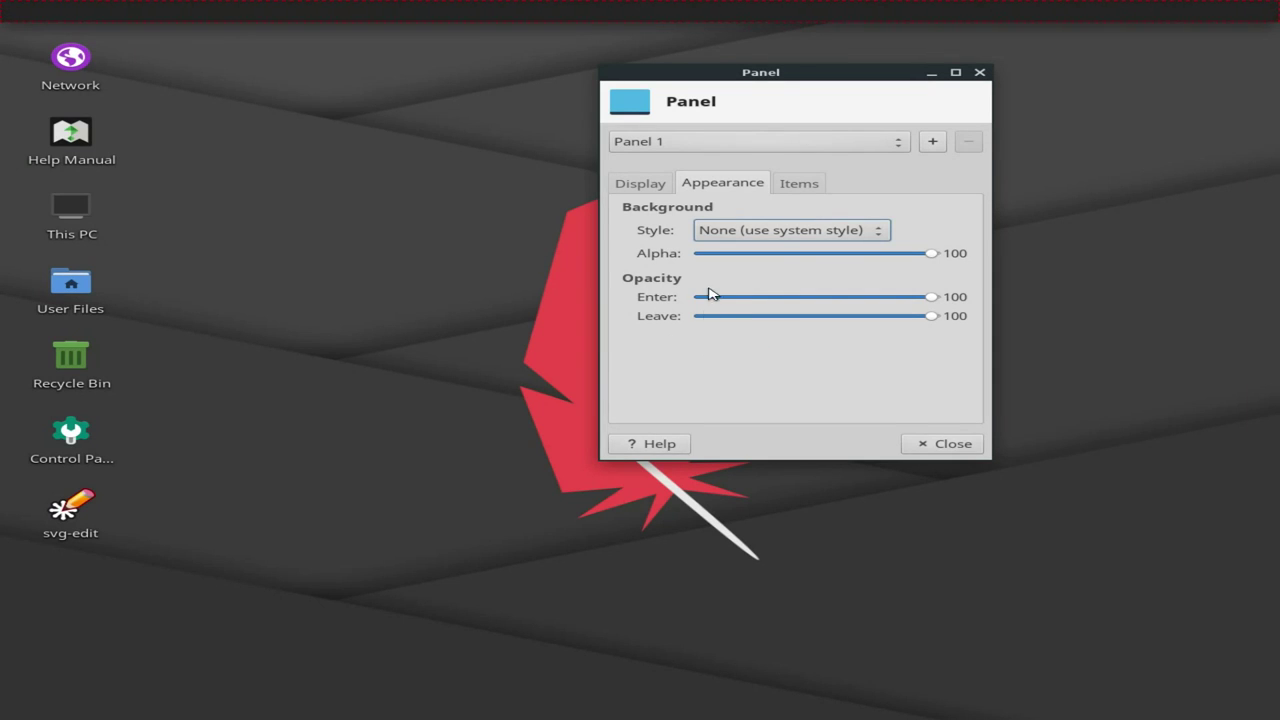
left_click(776, 232)
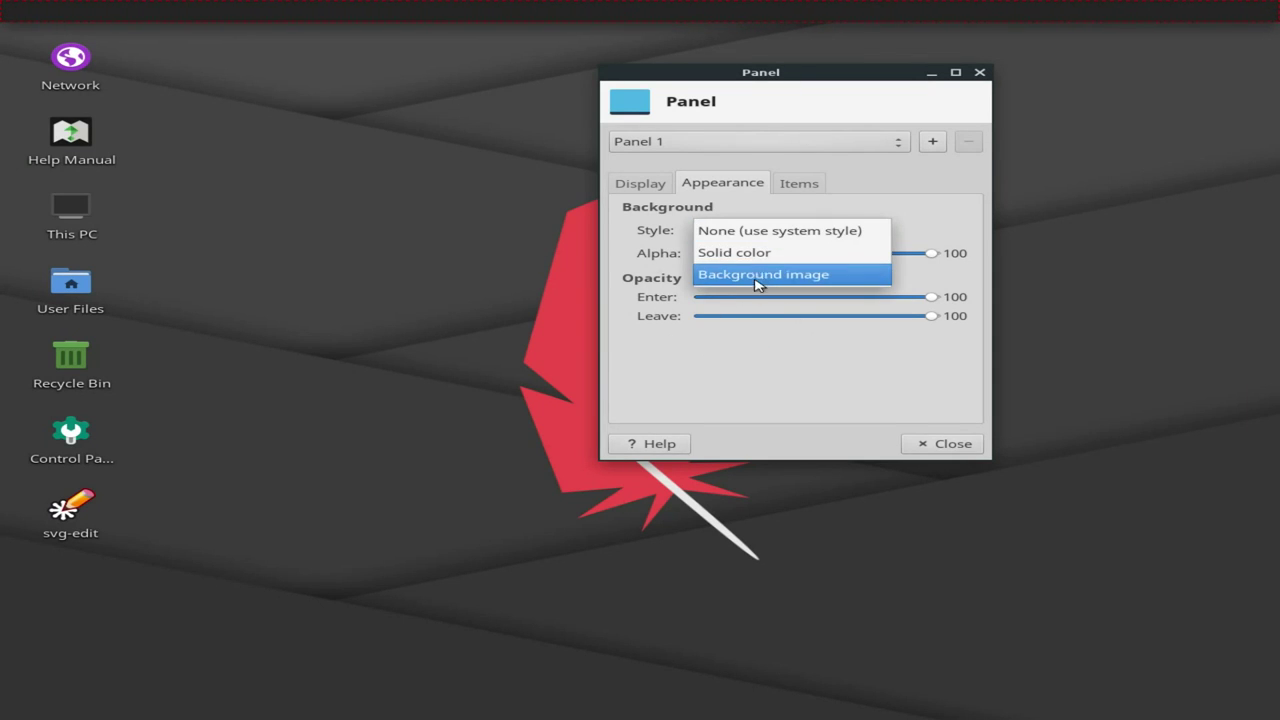
left_click(758, 276)
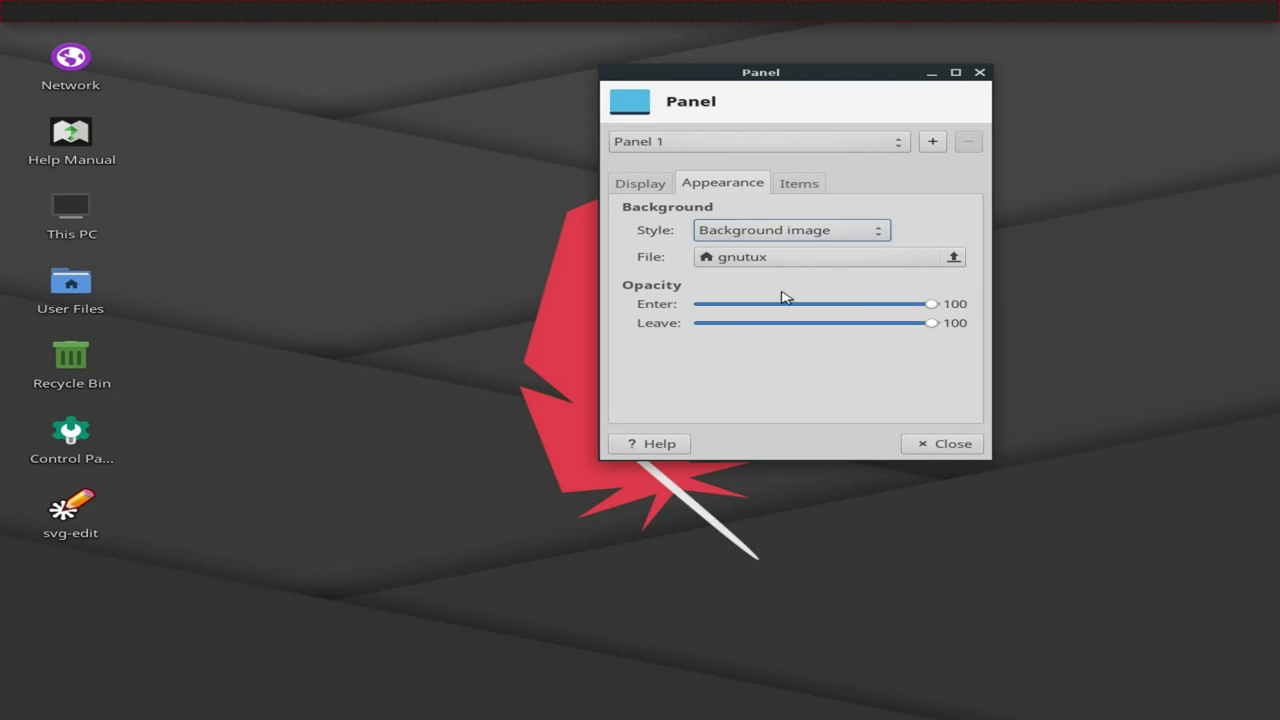
left_click(755, 229)
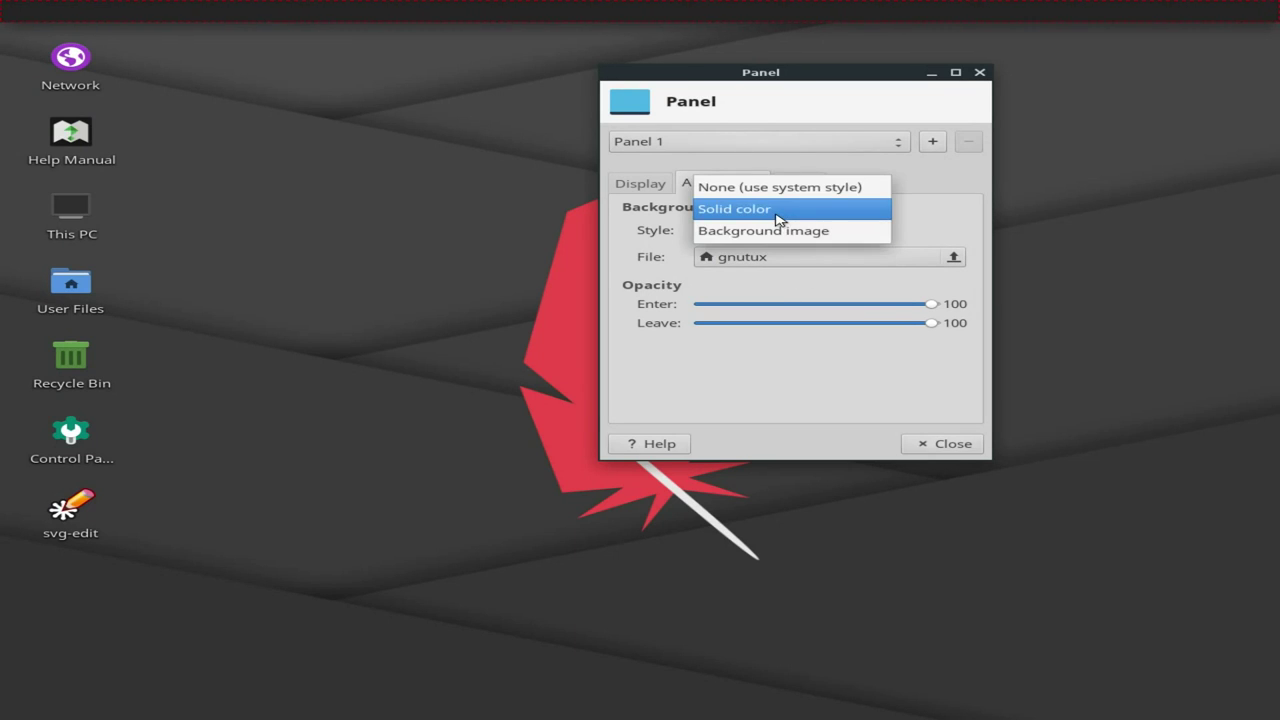
left_click(778, 218)
left_click_drag(934, 254, 594, 264)
left_click_drag(737, 263, 918, 256)
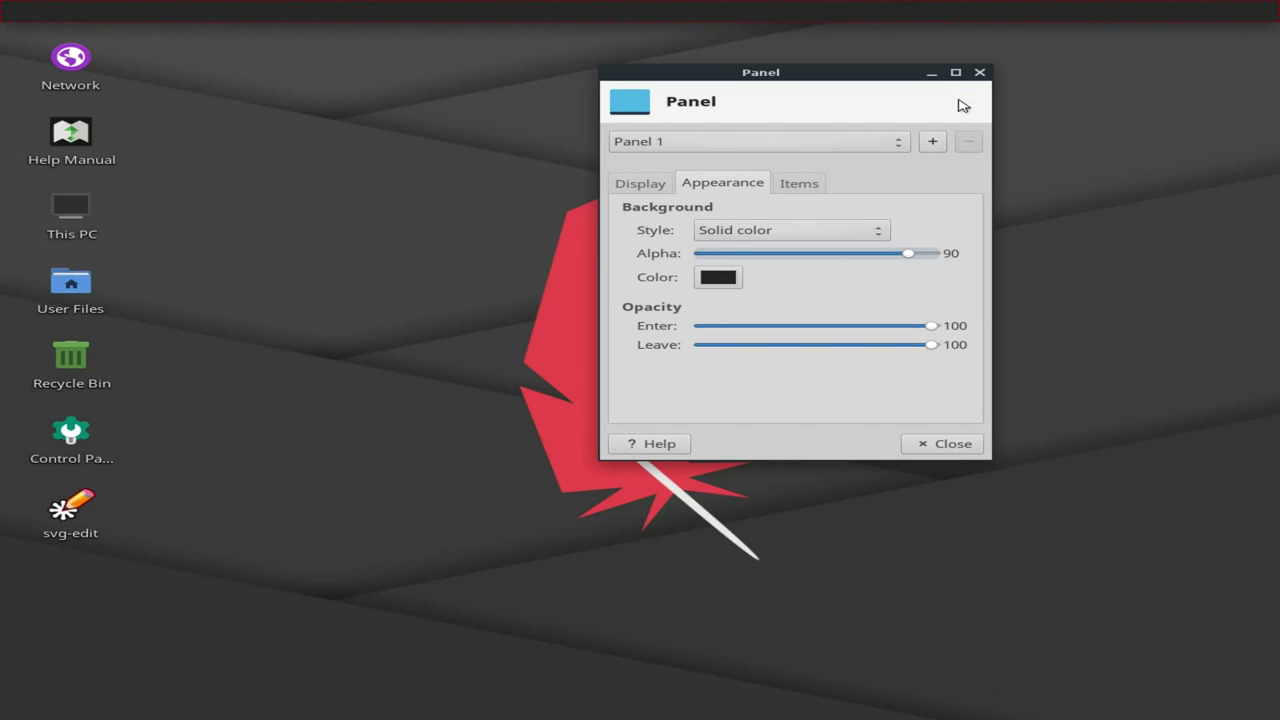
- Add the Whisker Menu plugin to the panel and briefly open the new menu to check it
left_click(806, 185)
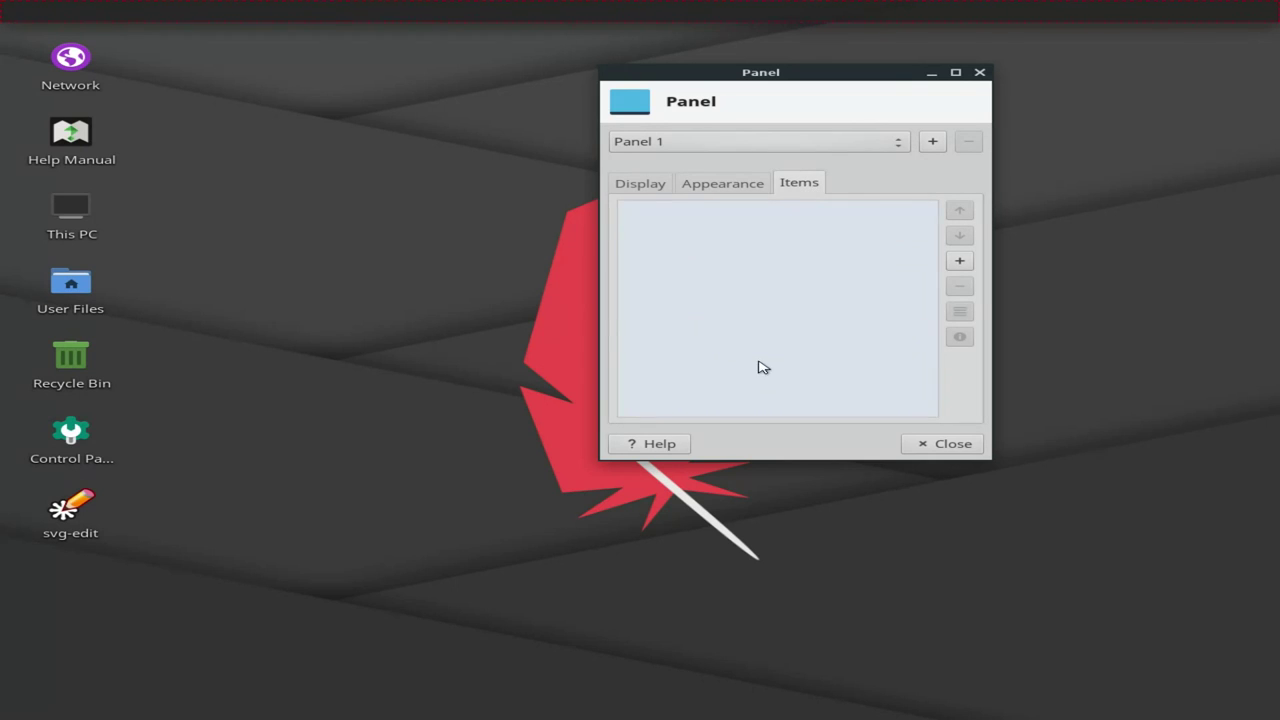
left_click(968, 264)
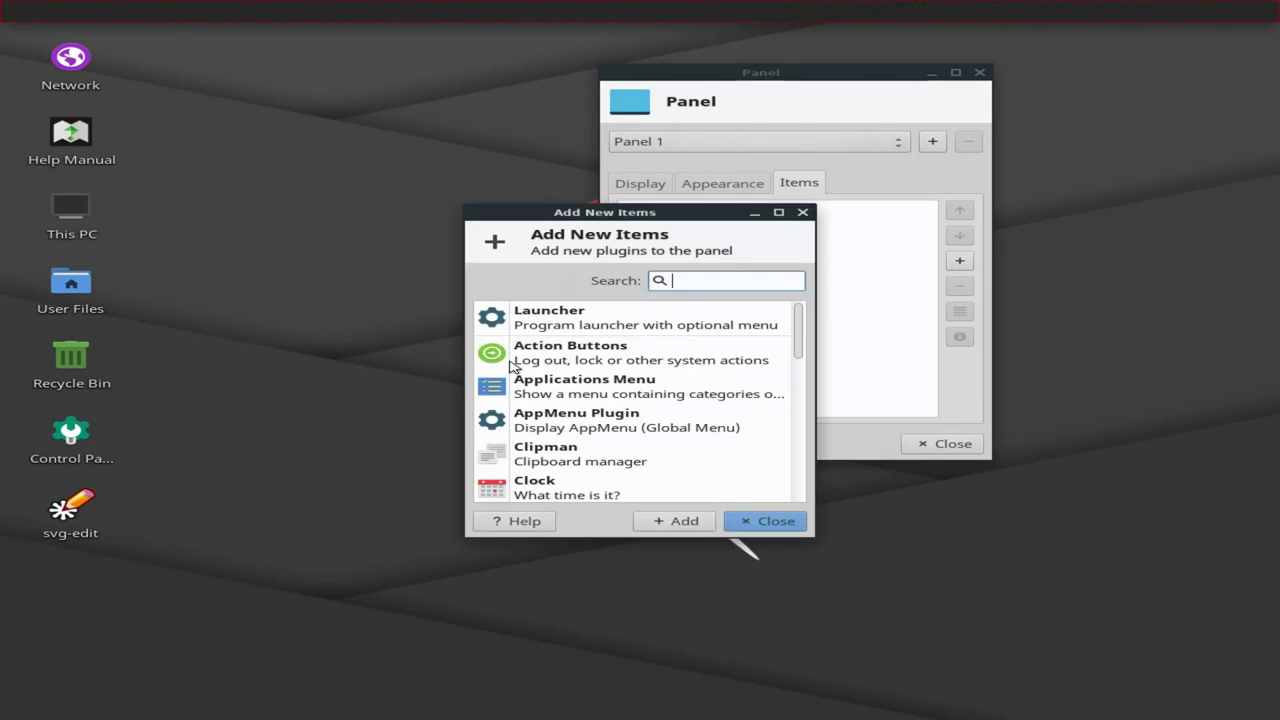
scroll(562, 365, "down", 1)
scroll(562, 383, "up", 1)
scroll(590, 397, "down", 2)
scroll(586, 397, "up", 2)
left_click(610, 394)
scroll(612, 397, "down", 5)
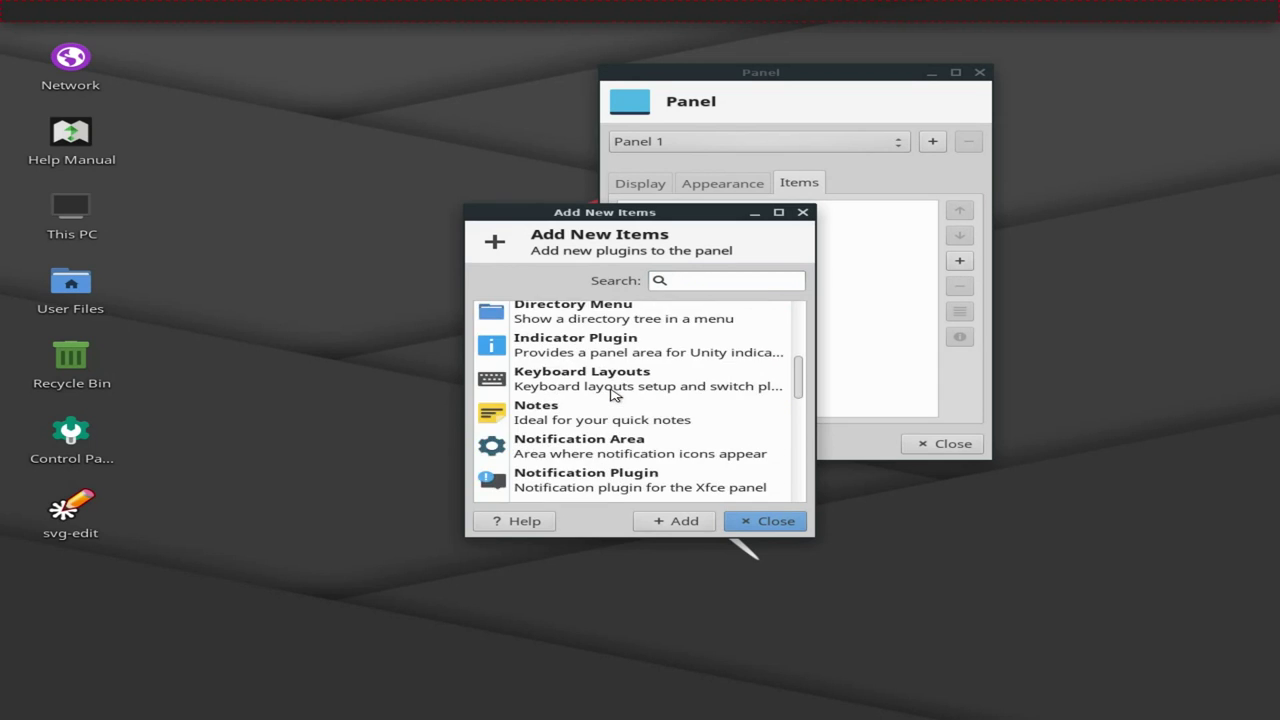
scroll(610, 398, "down", 5)
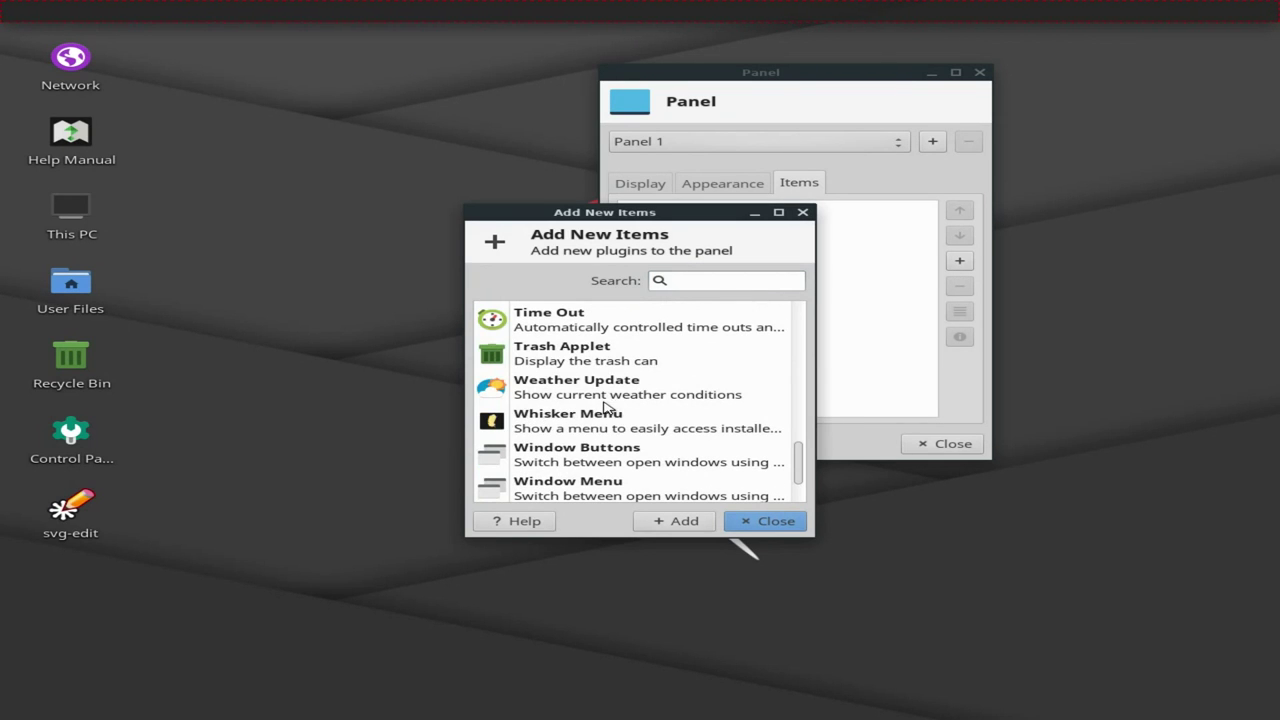
left_click(563, 421)
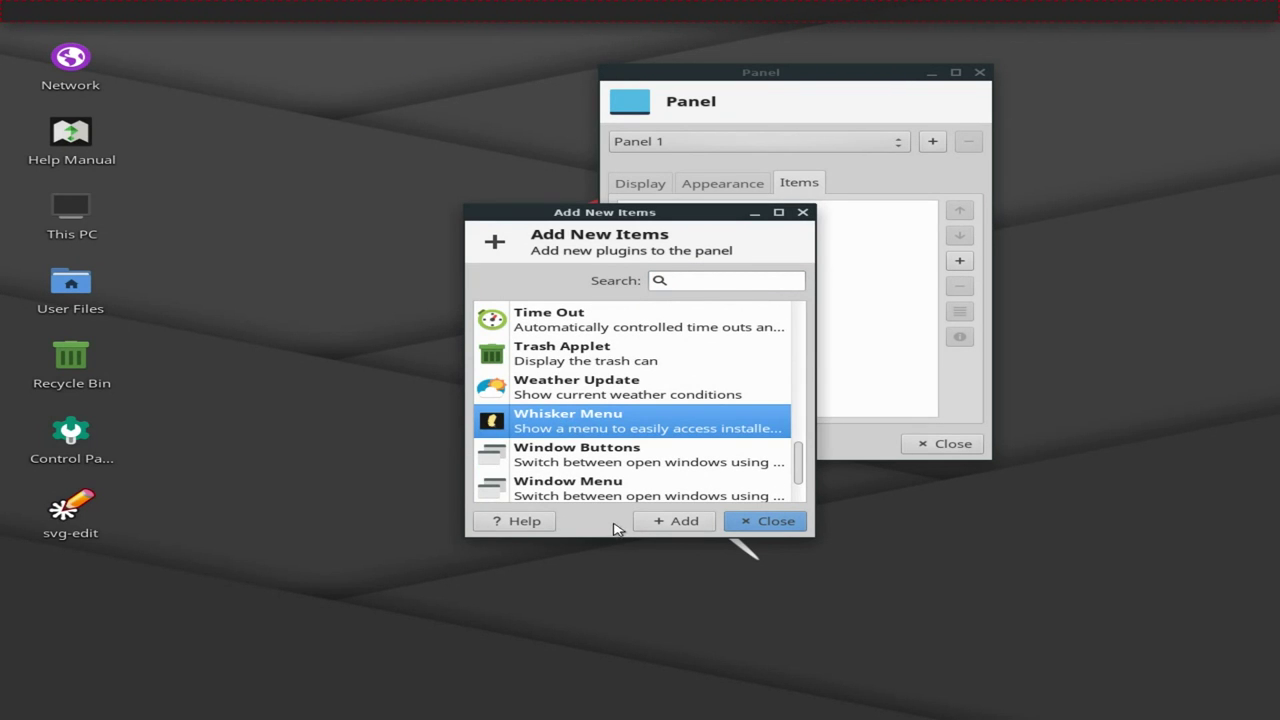
left_click(669, 524)
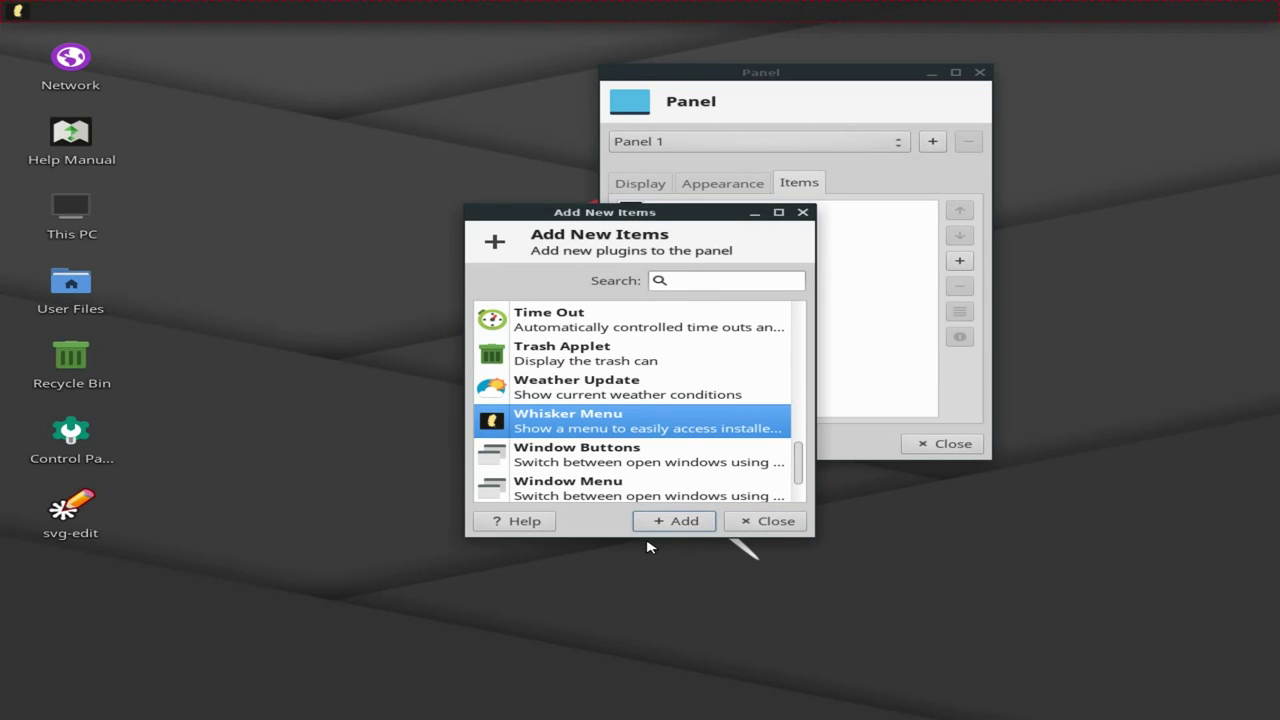
left_click(17, 11)
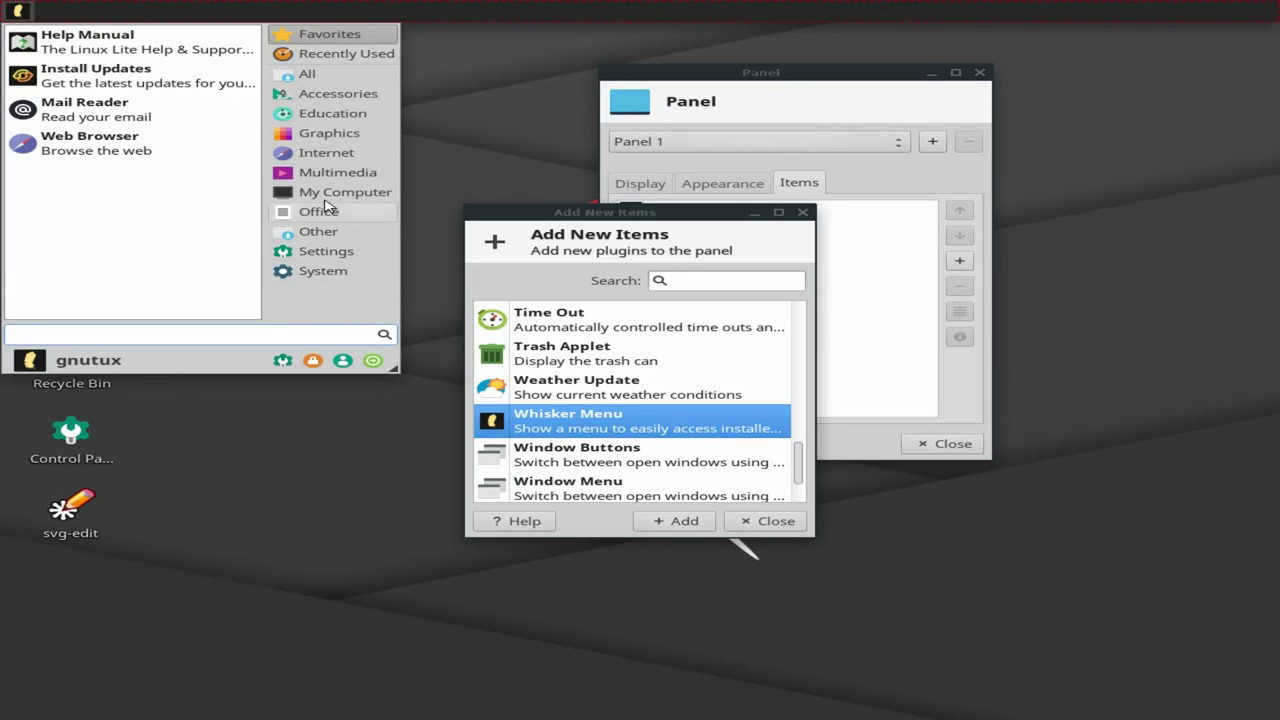
left_click(486, 57)
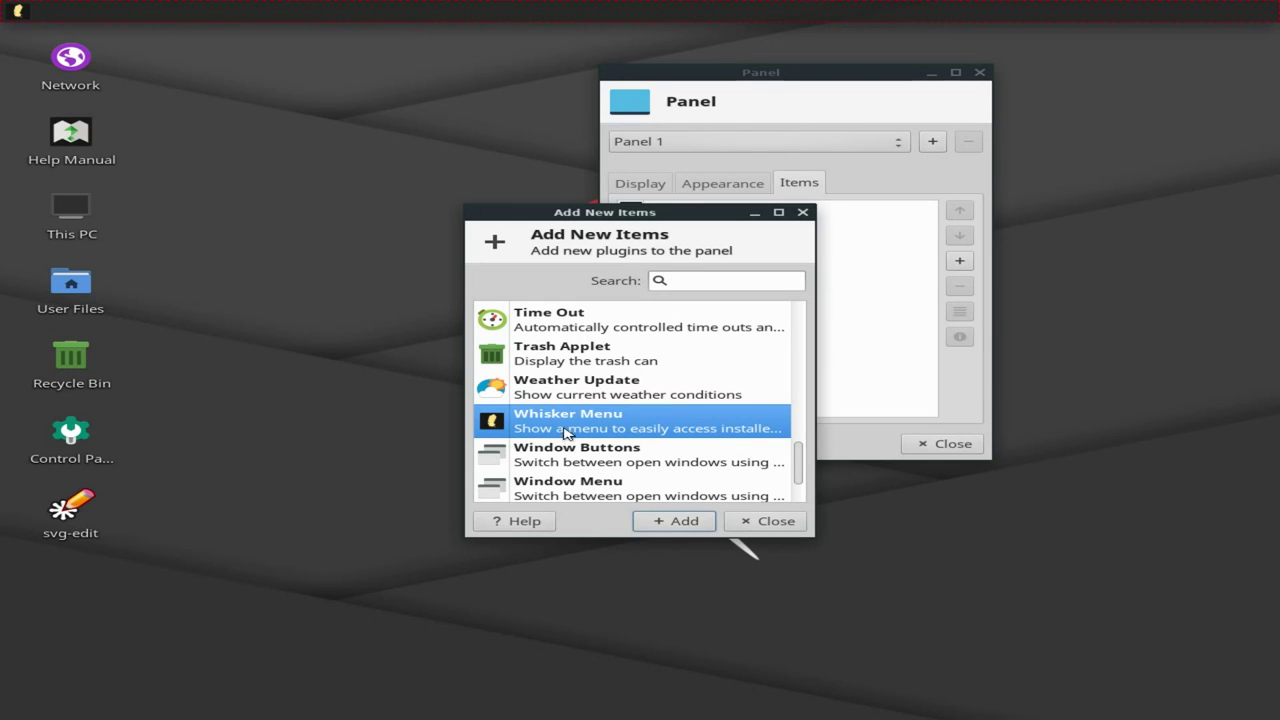
- Add a Separator to the panel after the Whisker Menu
left_click_drag(634, 205, 660, 125)
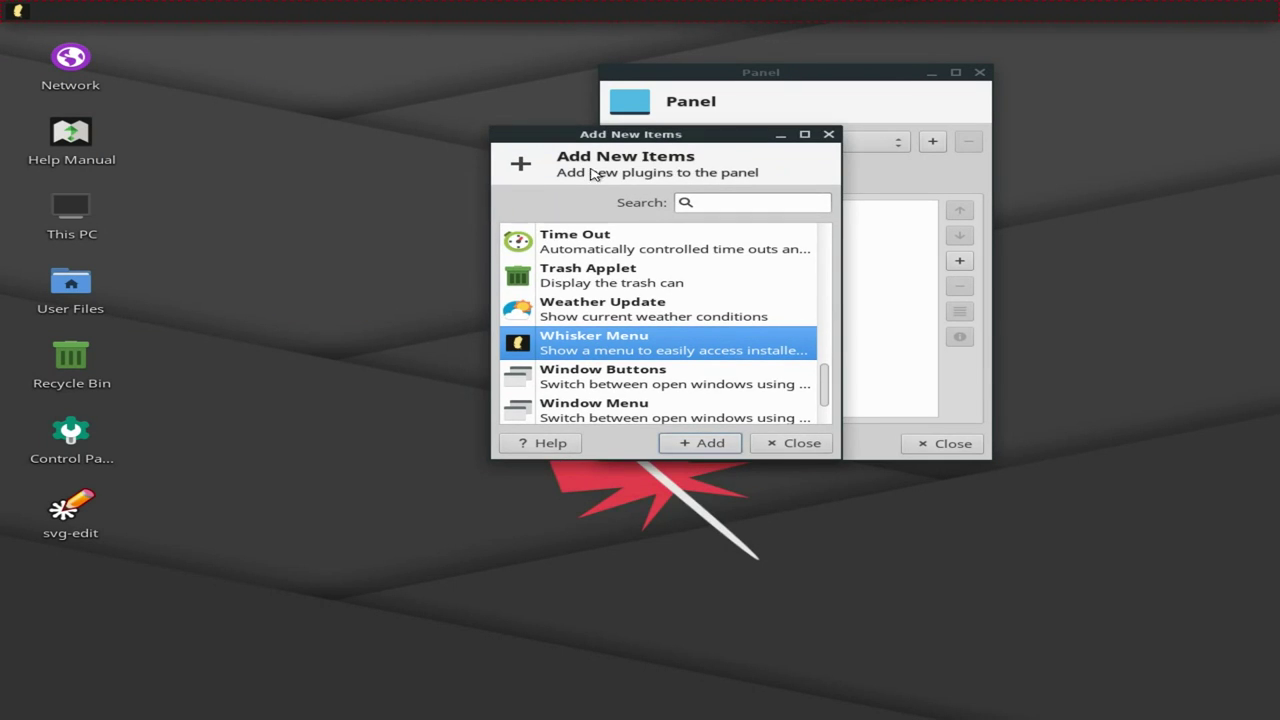
scroll(653, 330, "down", 2)
scroll(655, 345, "up", 5)
scroll(700, 386, "down", 5)
scroll(620, 310, "up", 3)
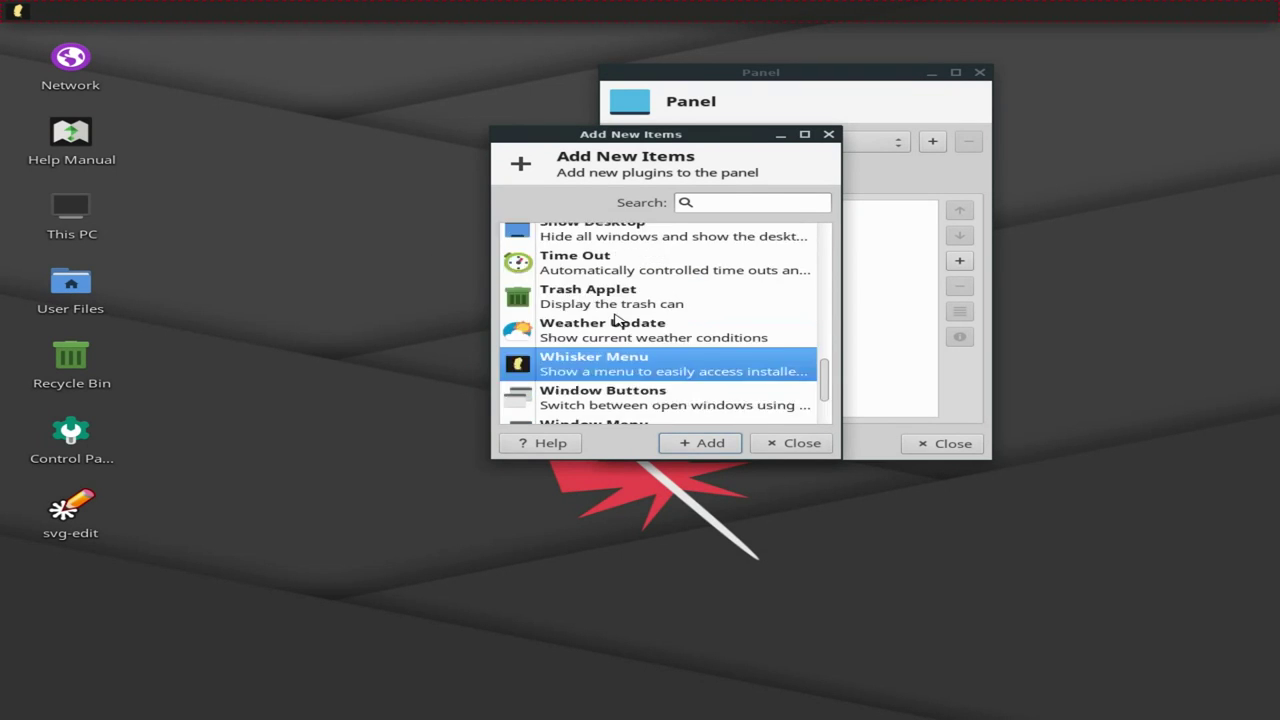
scroll(614, 322, "down", 1)
scroll(605, 327, "down", 3)
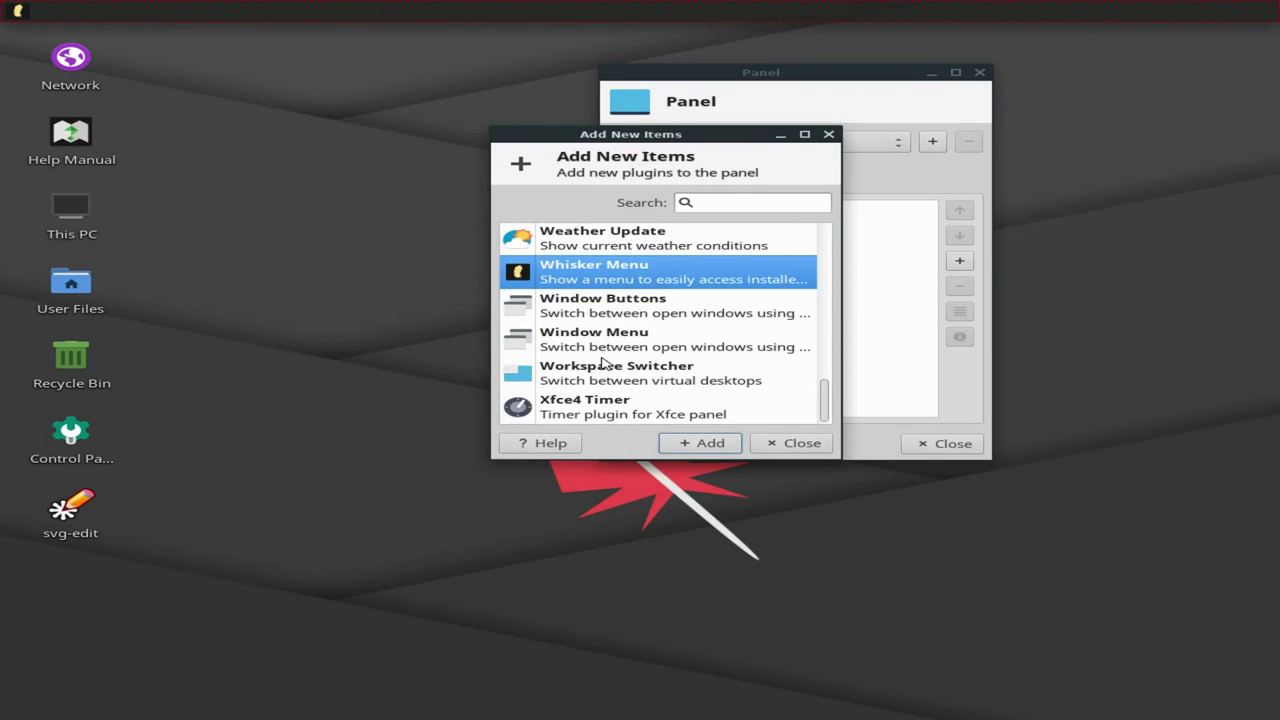
scroll(605, 368, "up", 5)
scroll(606, 385, "down", 1)
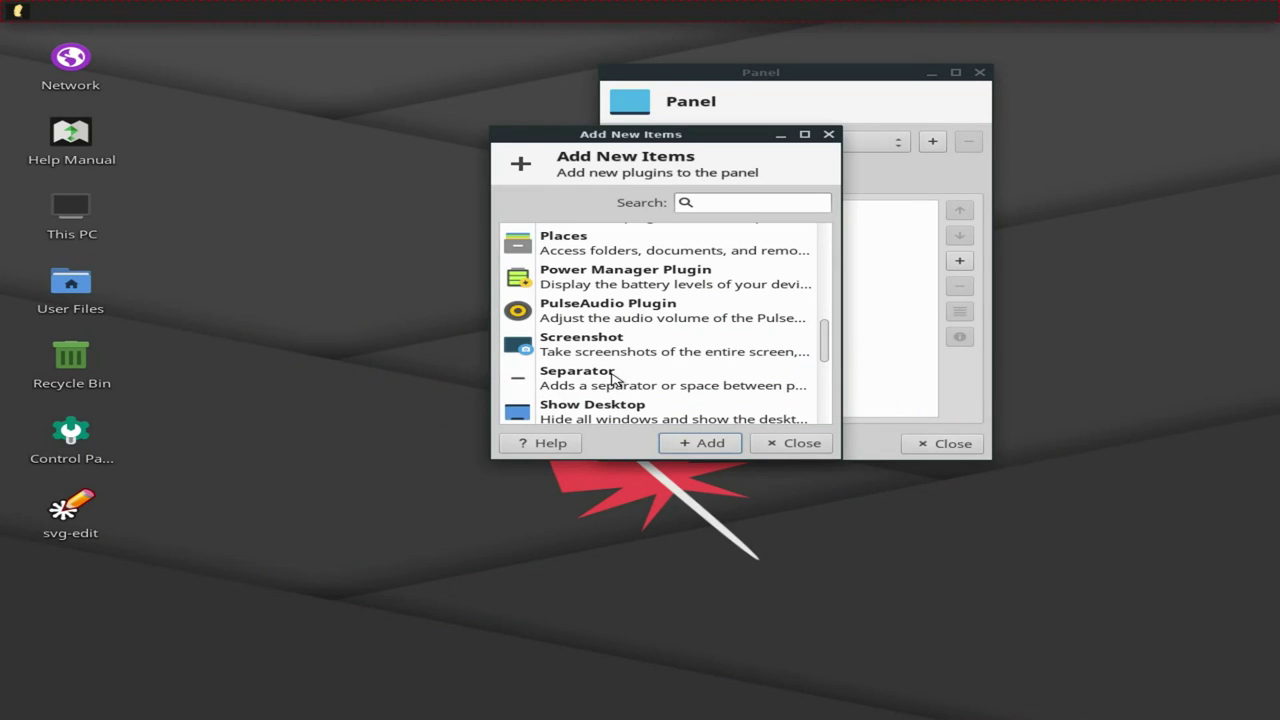
left_click(613, 377)
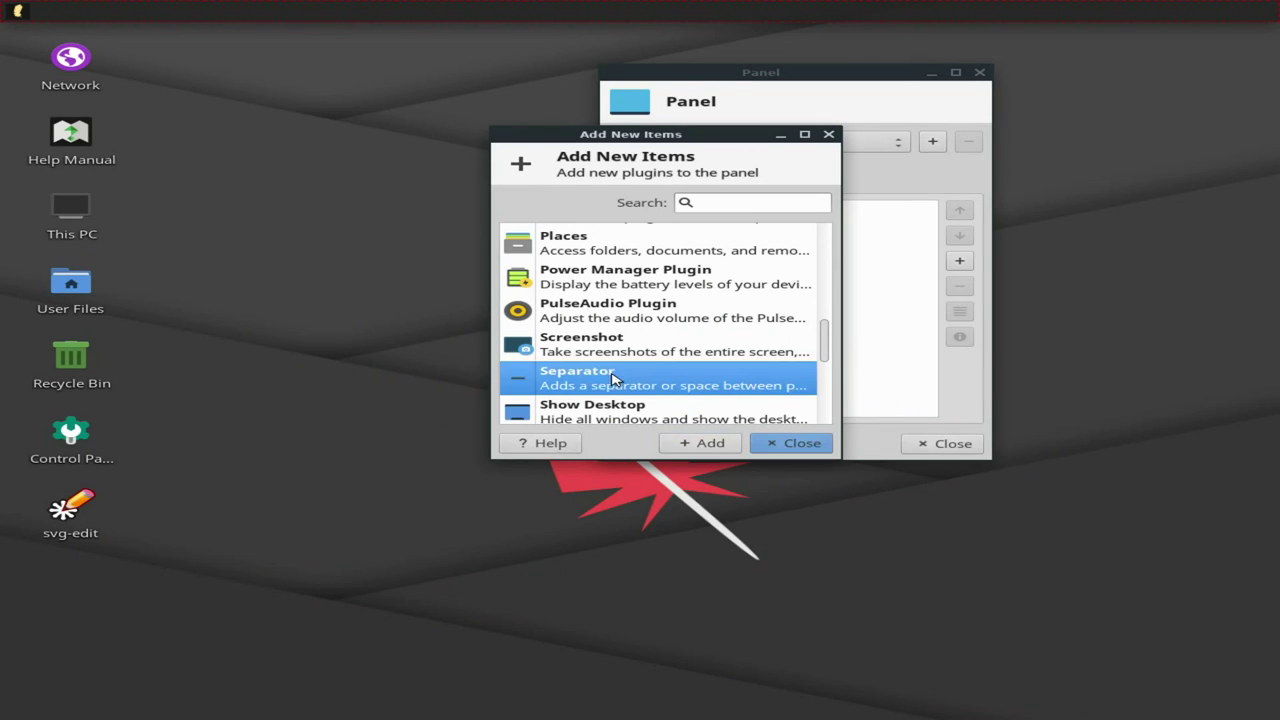
left_click(700, 443)
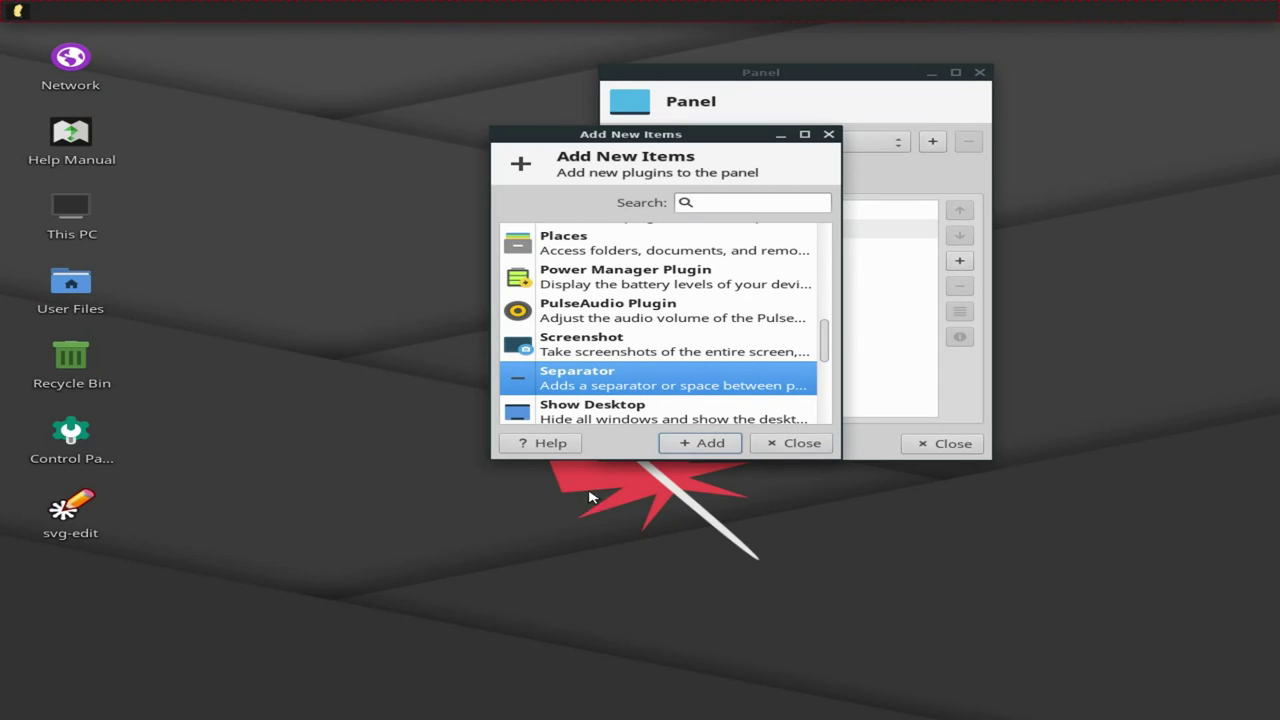
scroll(596, 412, "down", 3)
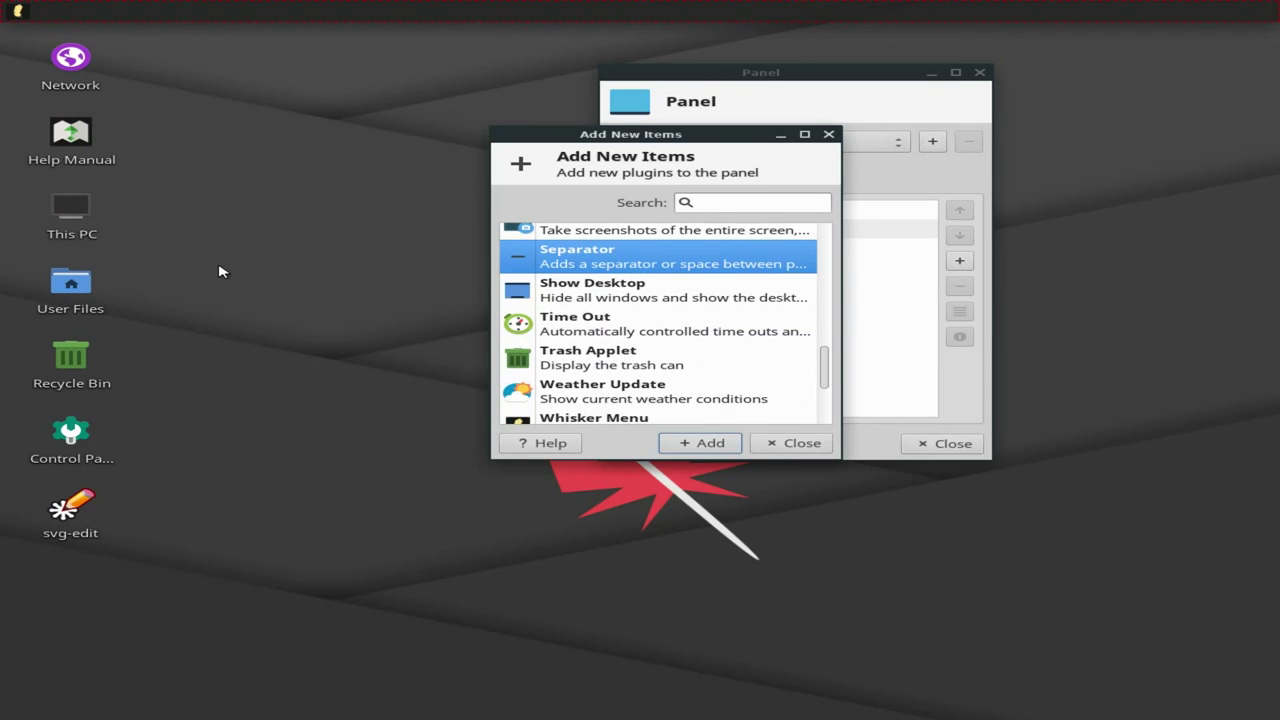
- Move the Add New Items window aside and add the Show Desktop plugin to the panel
left_click_drag(660, 130, 788, 137)
scroll(717, 362, "down", 3)
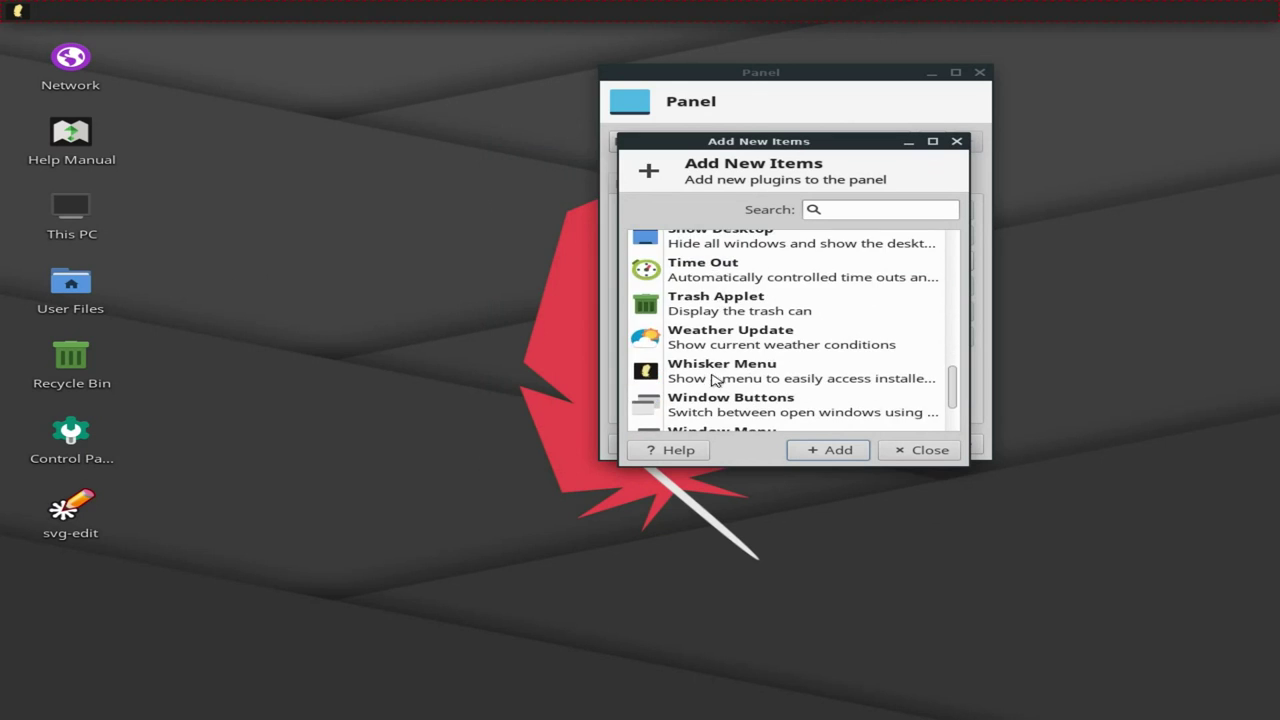
scroll(712, 387, "down", 1)
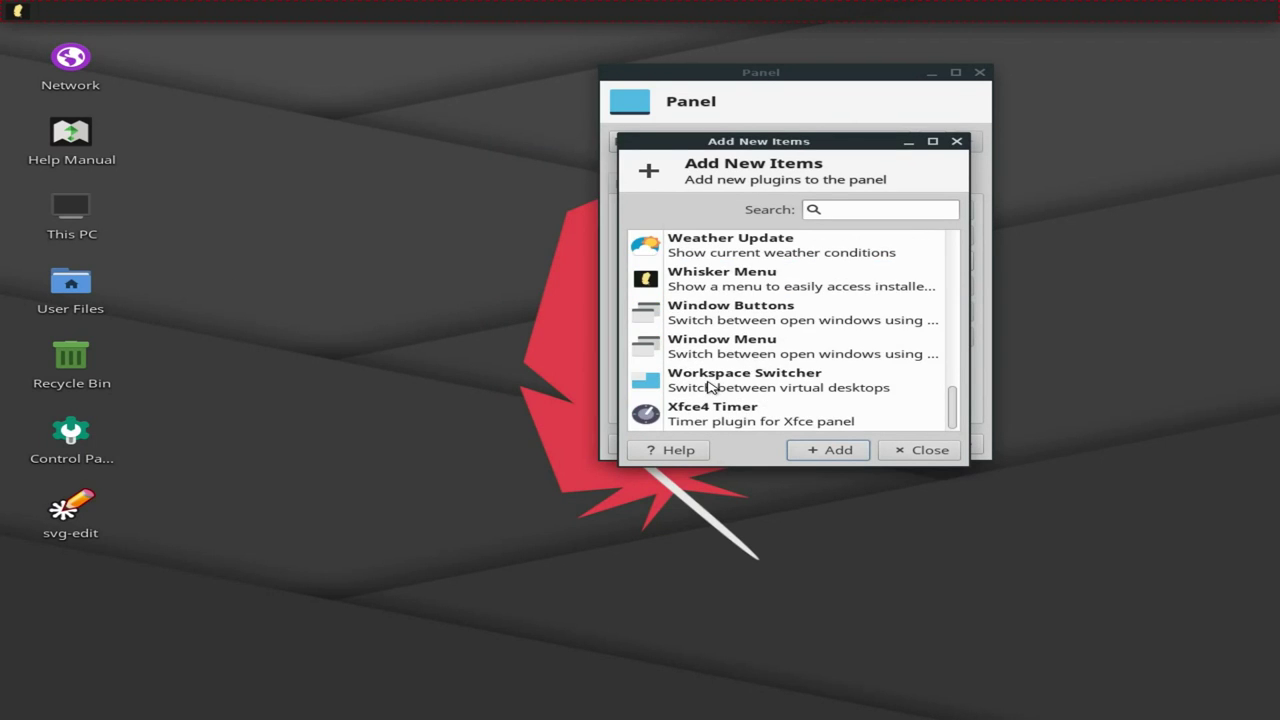
scroll(705, 387, "up", 5)
left_click(692, 357)
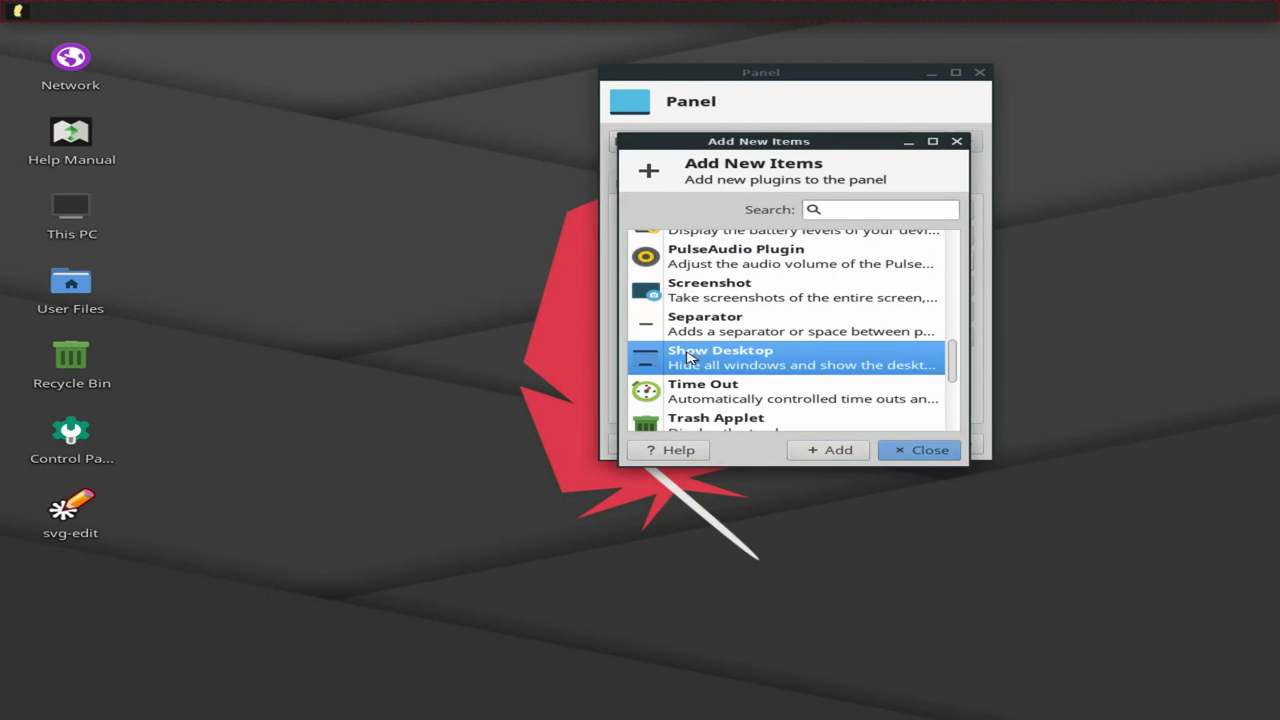
left_click(848, 452)
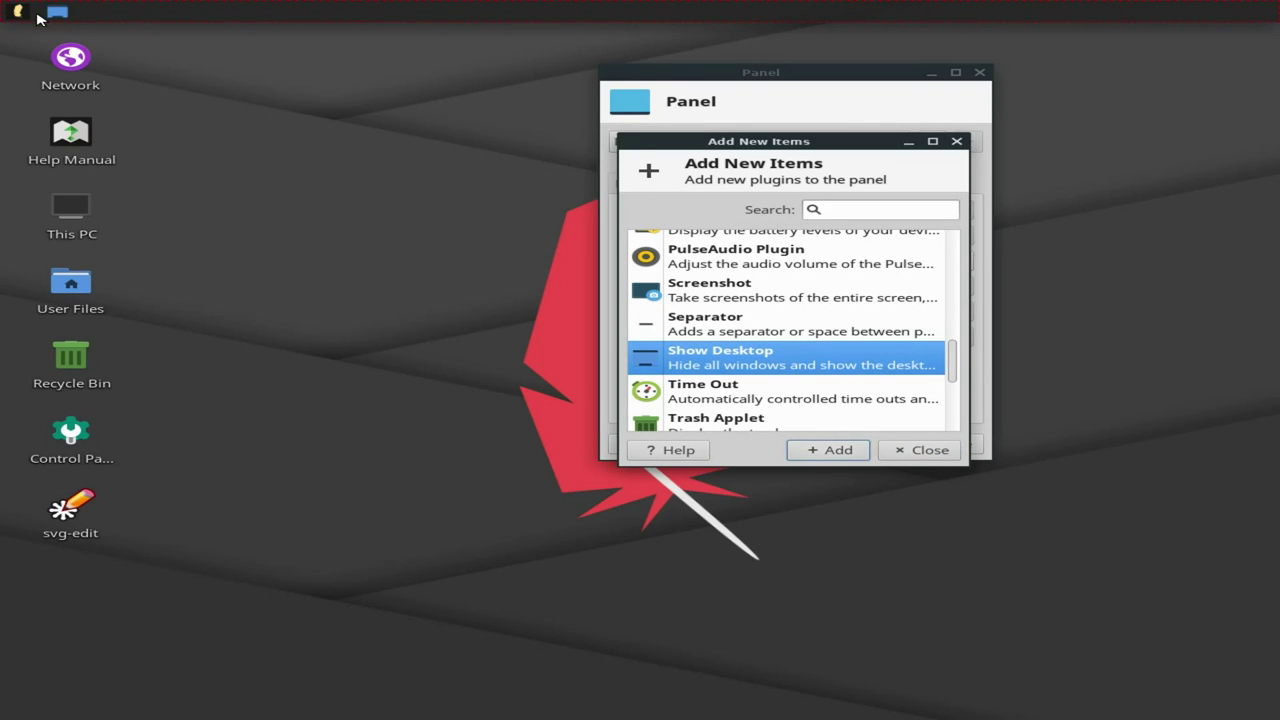
- Add the Directory Menu plugin to the panel and briefly open its folder menu to check it
scroll(757, 378, "down", 2)
scroll(753, 374, "up", 2)
scroll(741, 369, "down", 2)
scroll(743, 366, "up", 10)
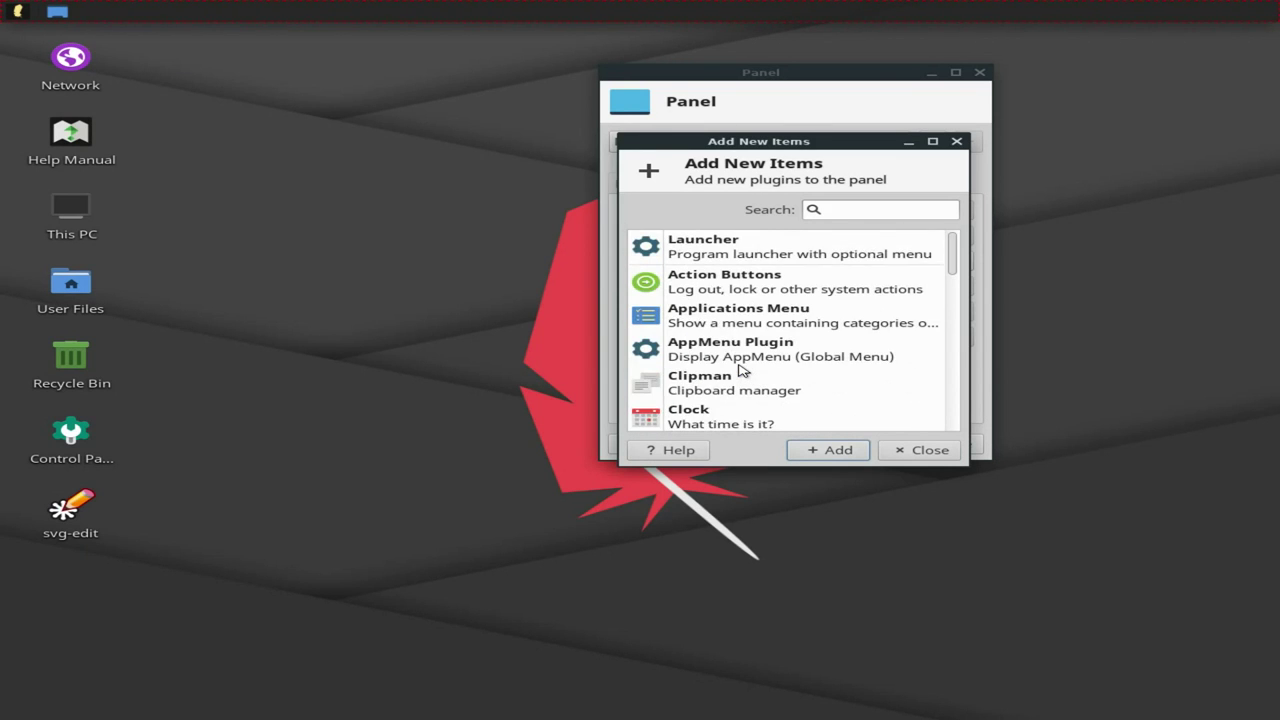
scroll(741, 369, "down", 4)
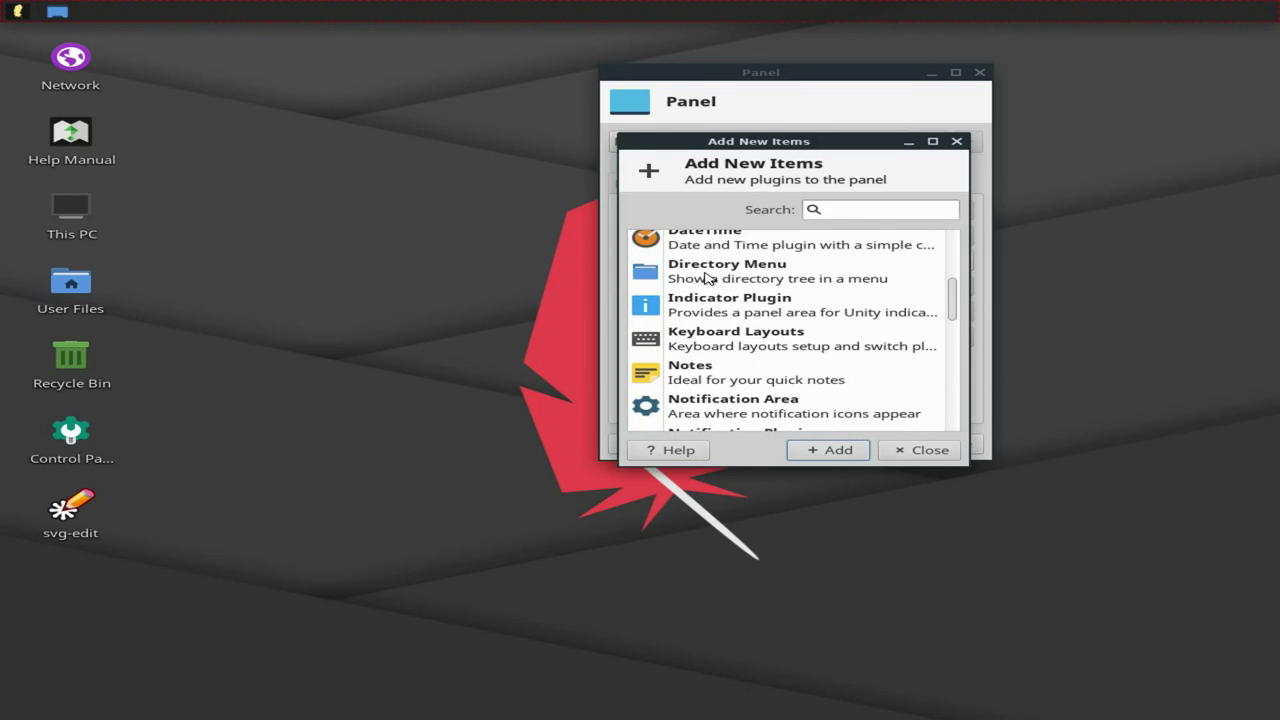
left_click(706, 278)
left_click(829, 449)
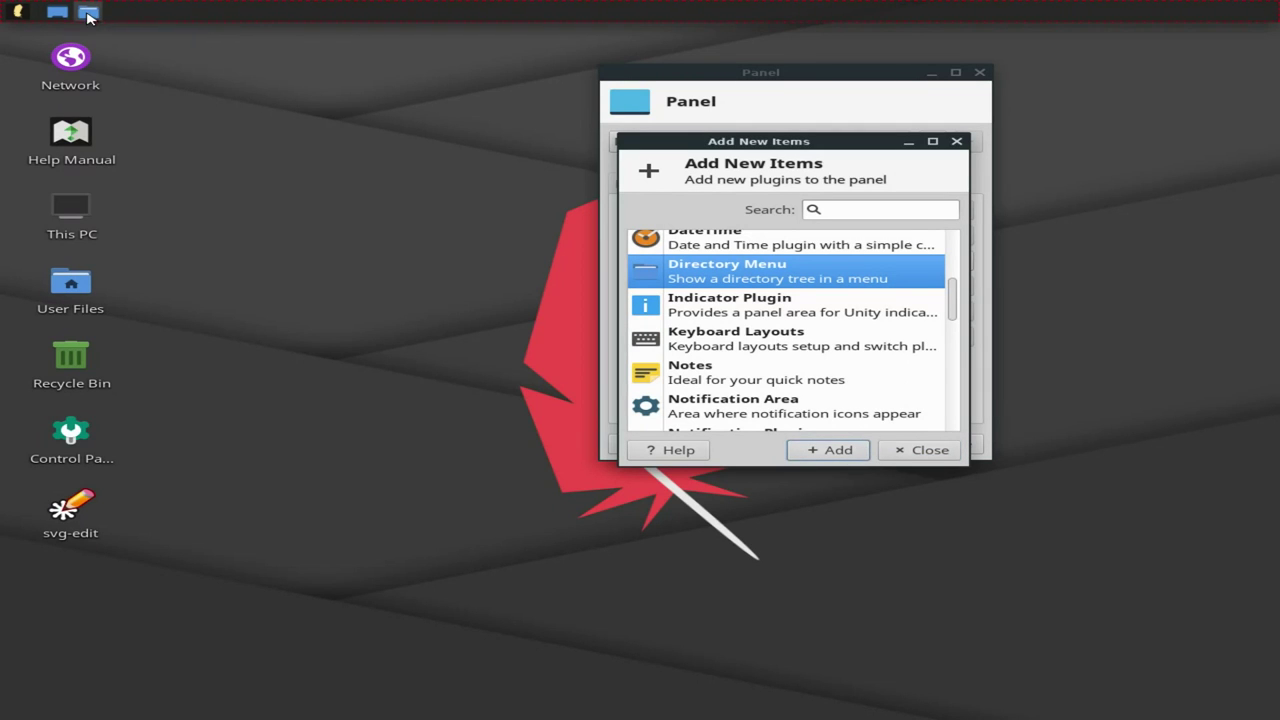
left_click(88, 14)
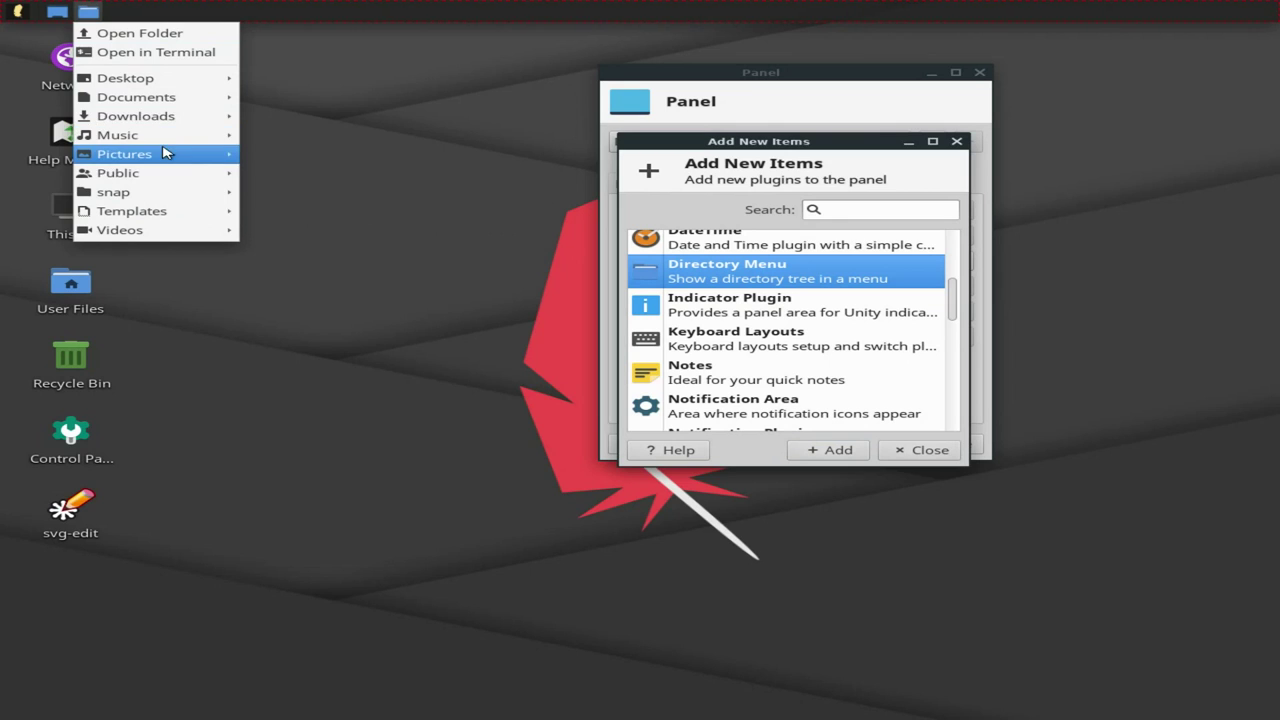
left_click(346, 92)
- Add the Window Buttons plugin to the panel after the Directory Menu
scroll(745, 350, "up", 3)
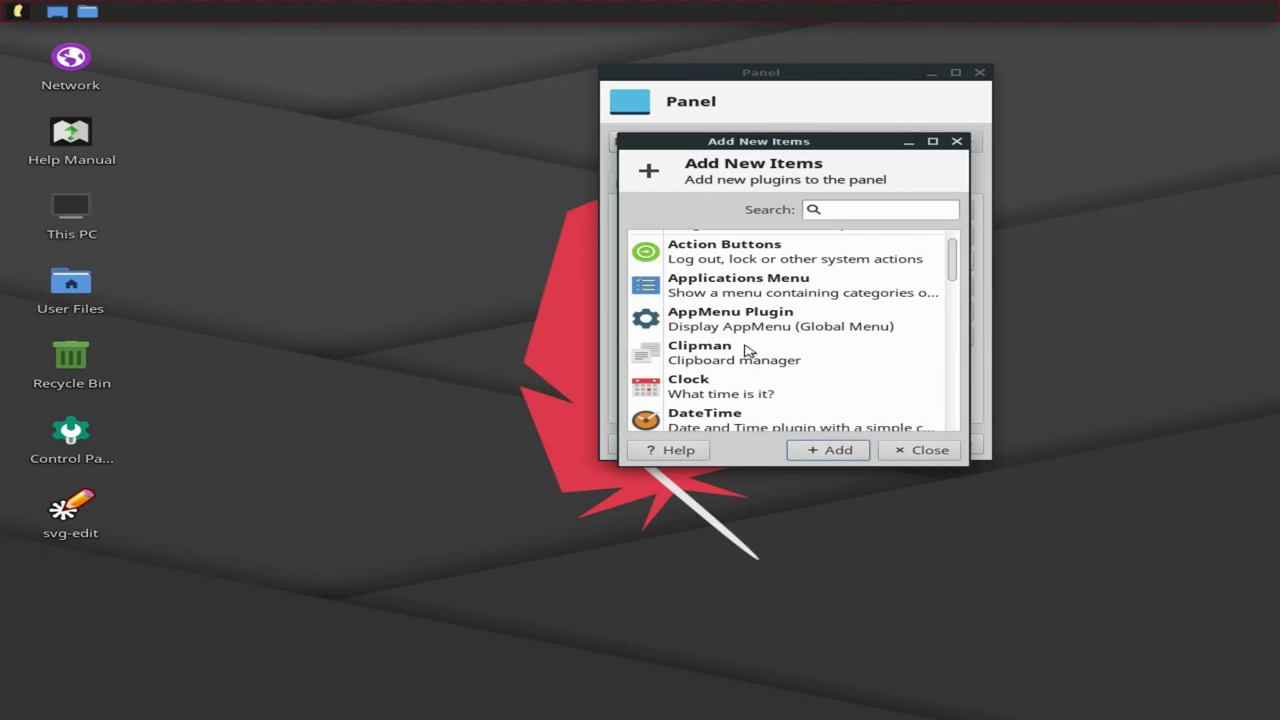
scroll(745, 352, "down", 1)
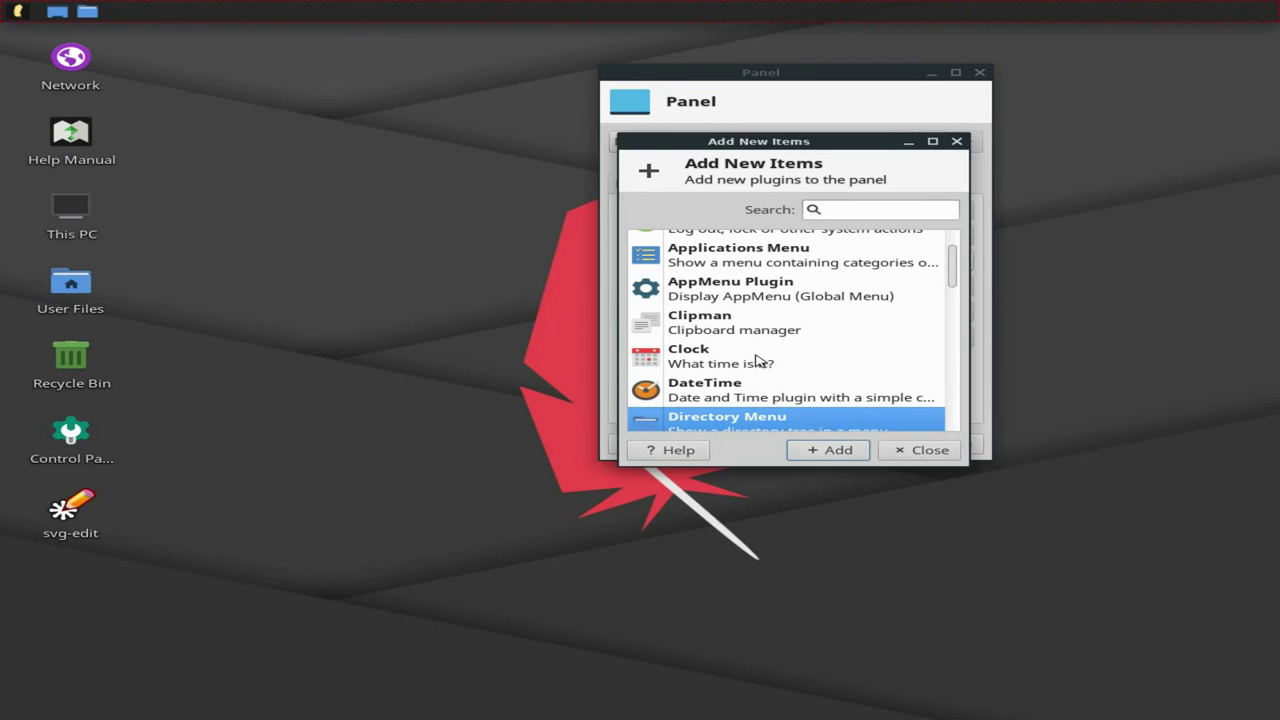
scroll(760, 357, "up", 1)
scroll(880, 364, "down", 15)
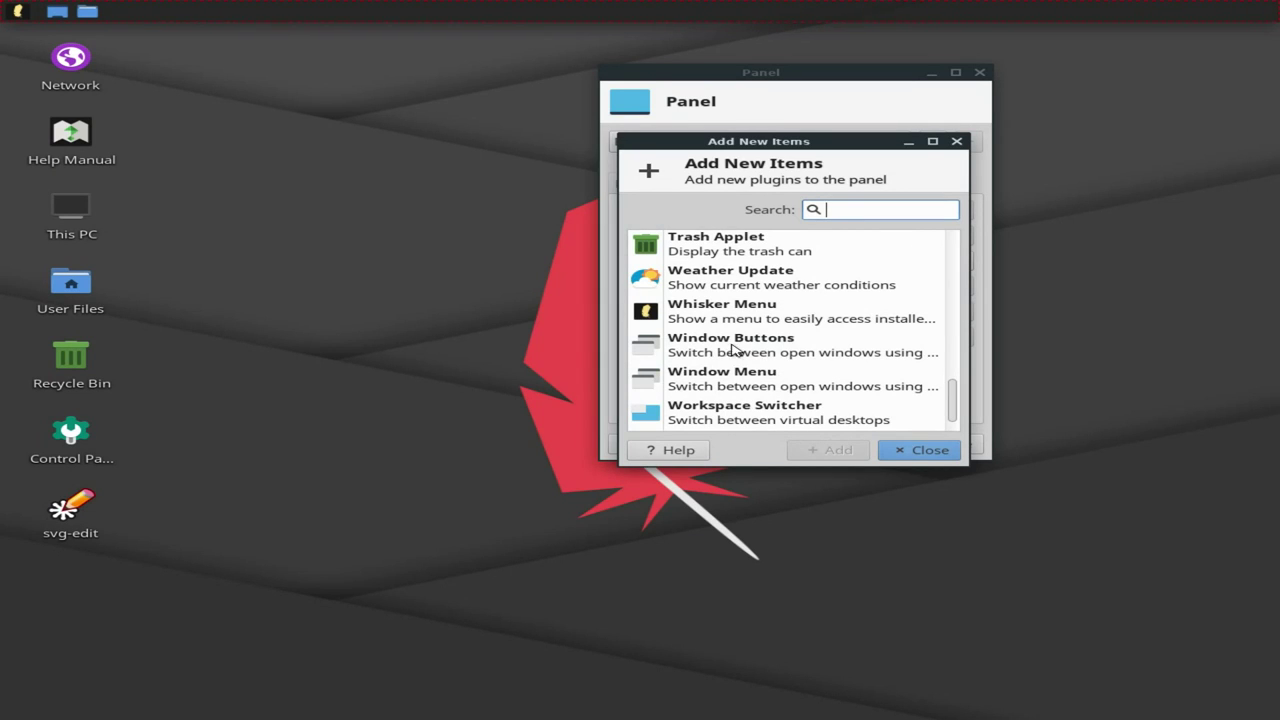
left_click(733, 348)
left_click(812, 450)
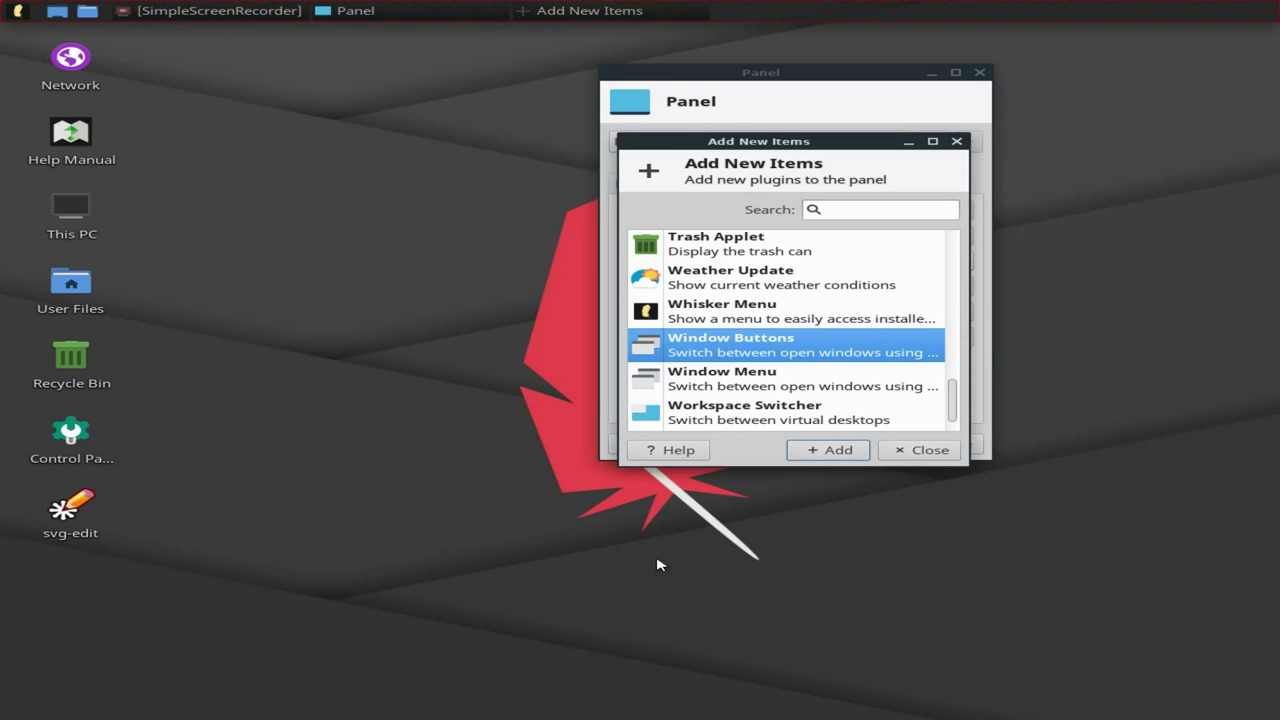
- Add the Notification Area plugin to the panel after the Window Buttons
scroll(788, 402, "down", 1)
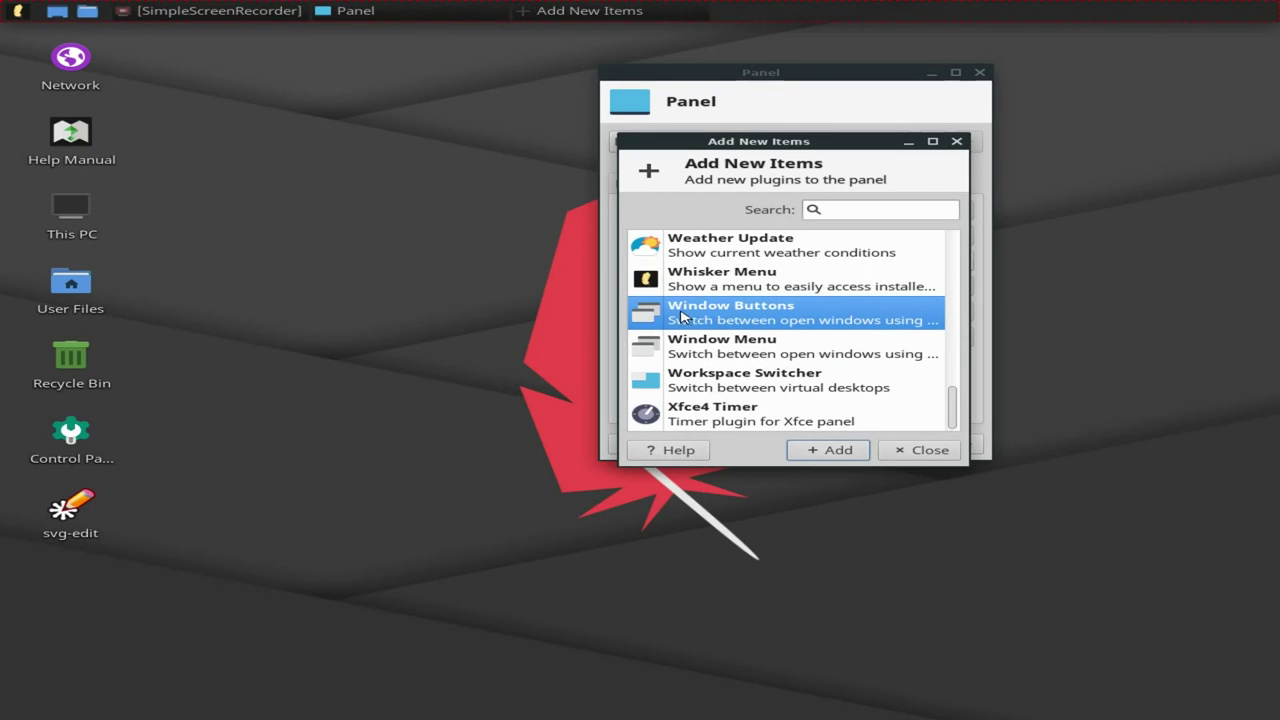
scroll(727, 418, "up", 2)
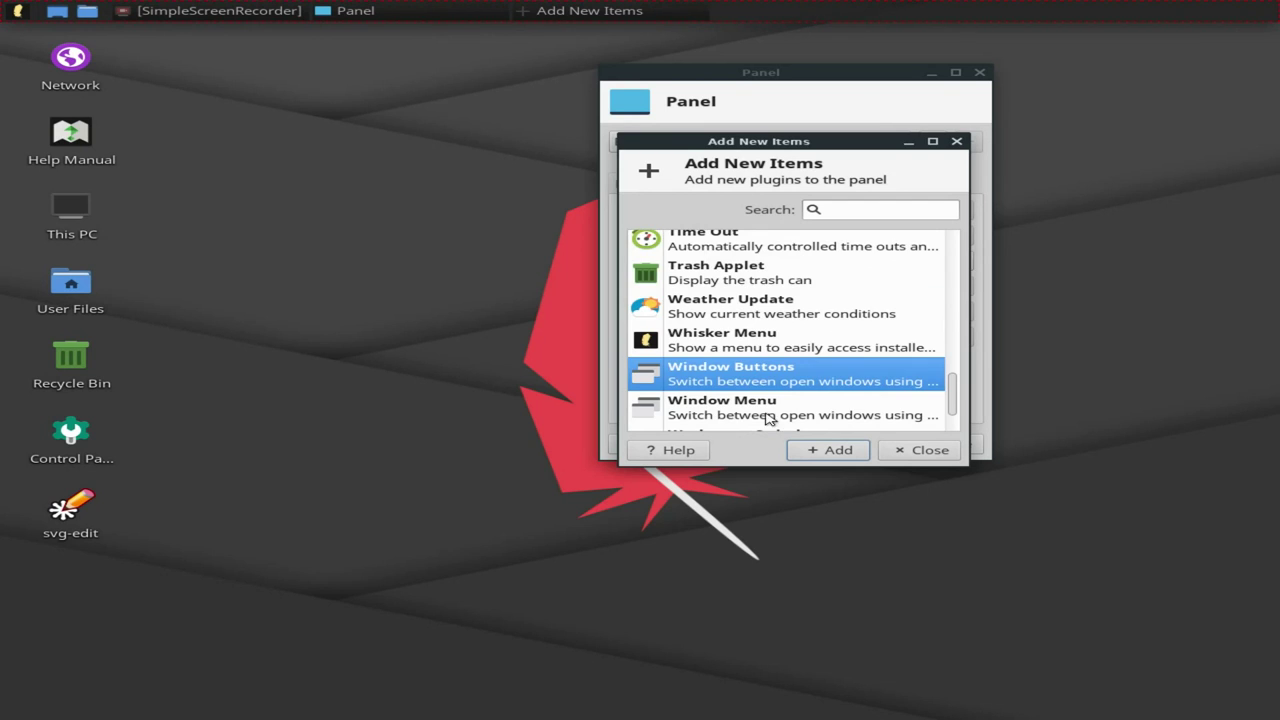
scroll(745, 370, "up", 15)
scroll(724, 332, "up", 2)
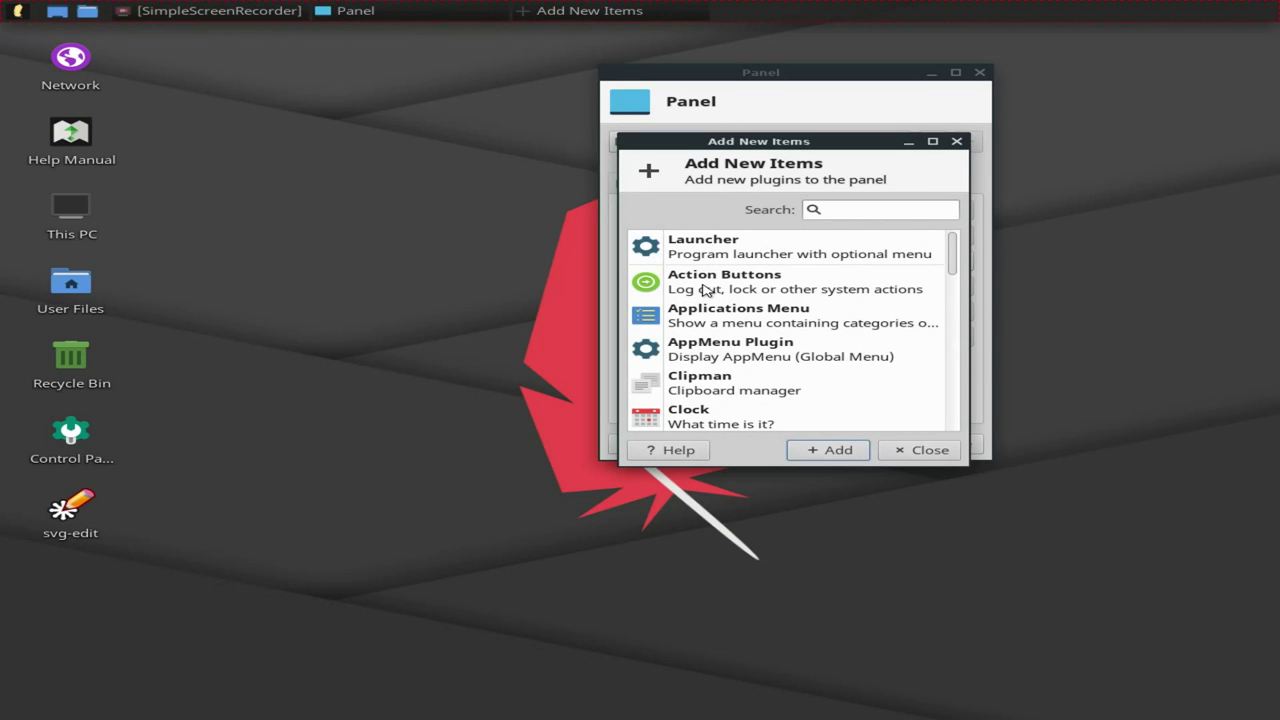
scroll(704, 296, "down", 6)
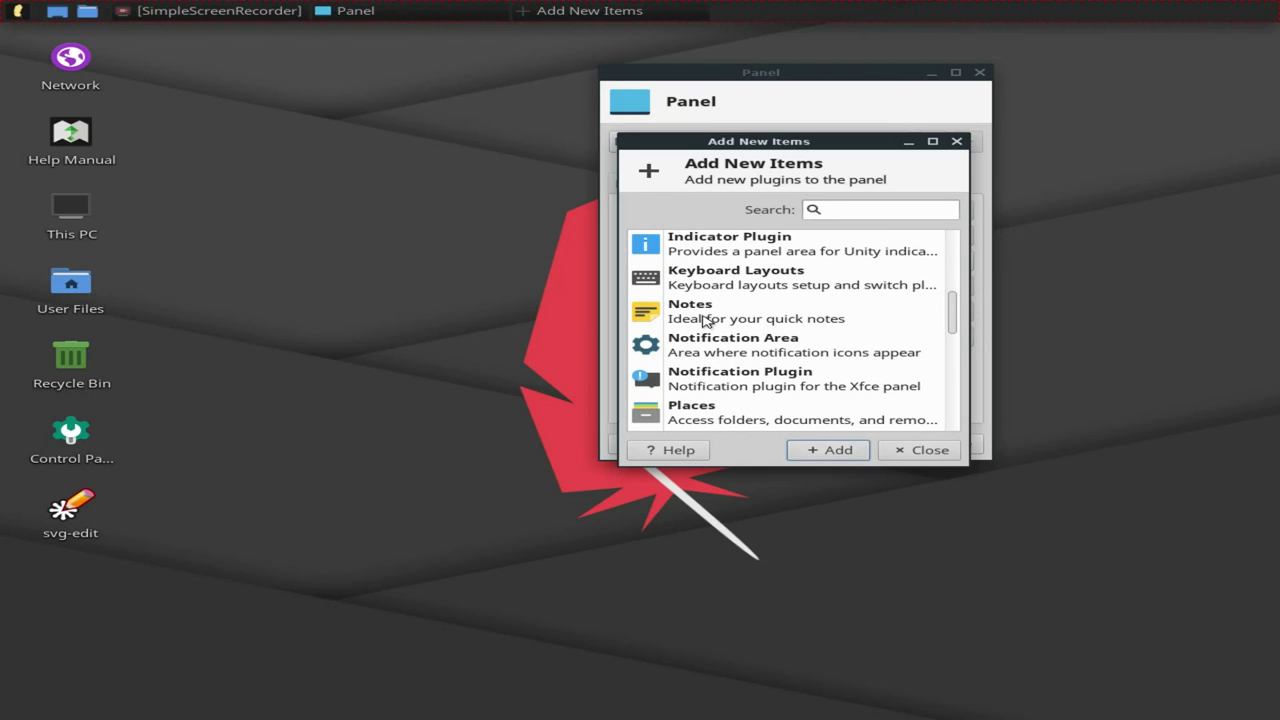
scroll(728, 371, "down", 1)
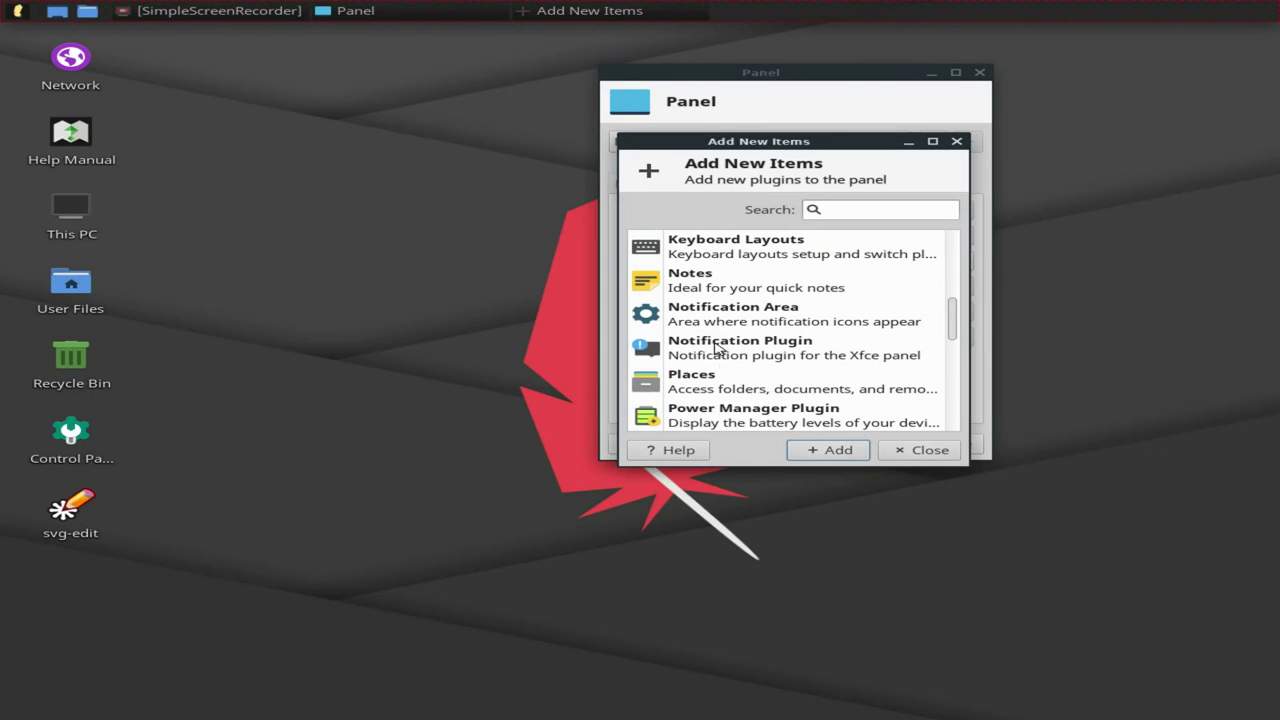
left_click(727, 318)
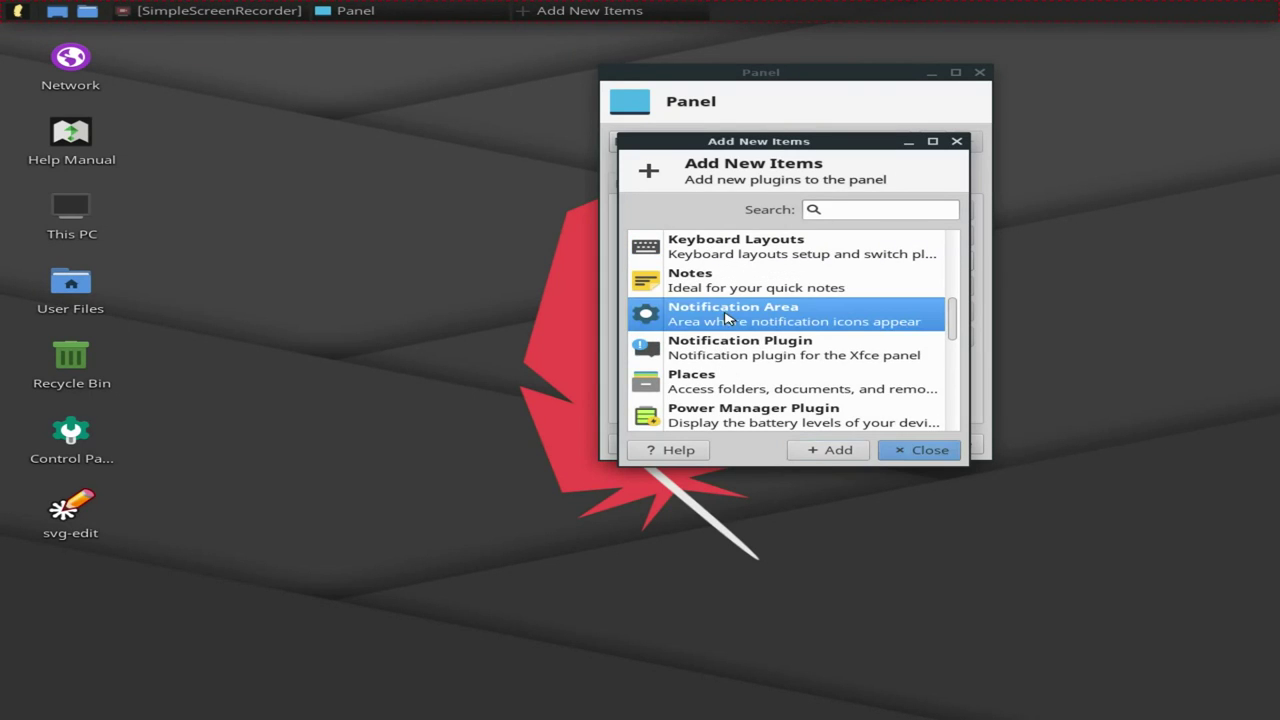
left_click(840, 449)
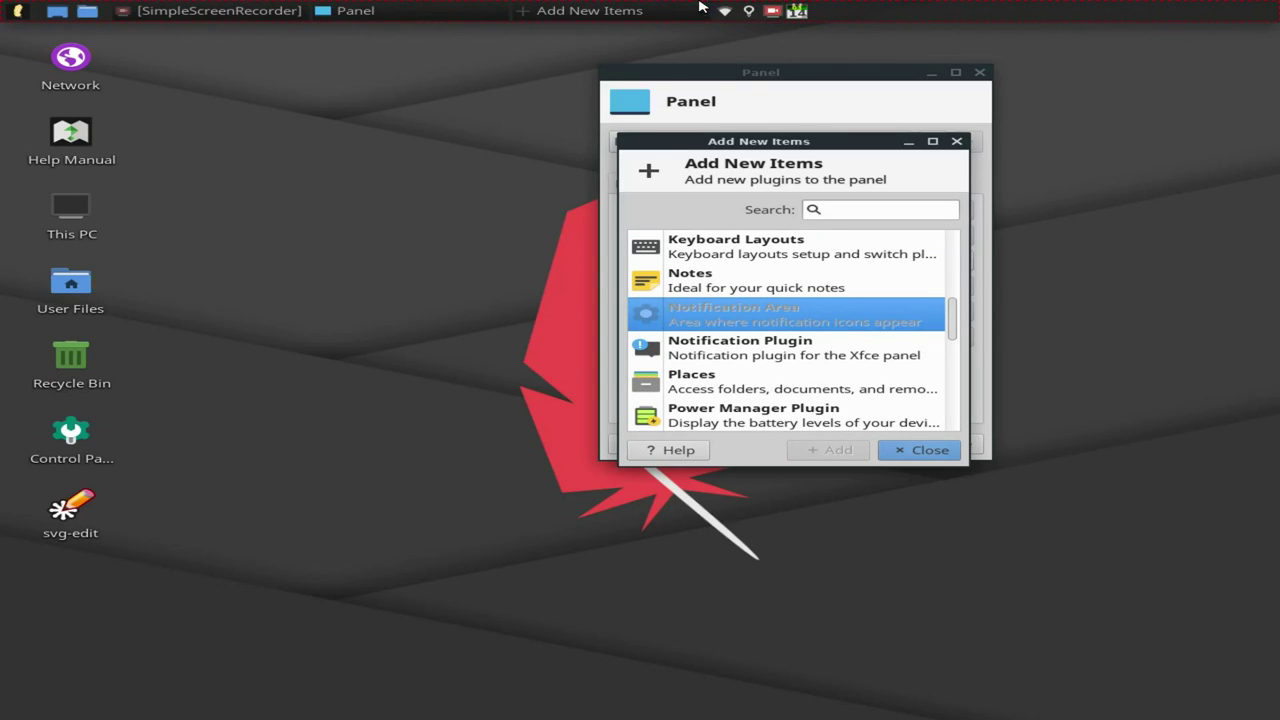
- Test the SimpleScreenRecorder and Hijri calendar icons in the notification area by showing and hiding their windows
left_click(752, 14)
left_click(752, 14)
left_click(772, 17)
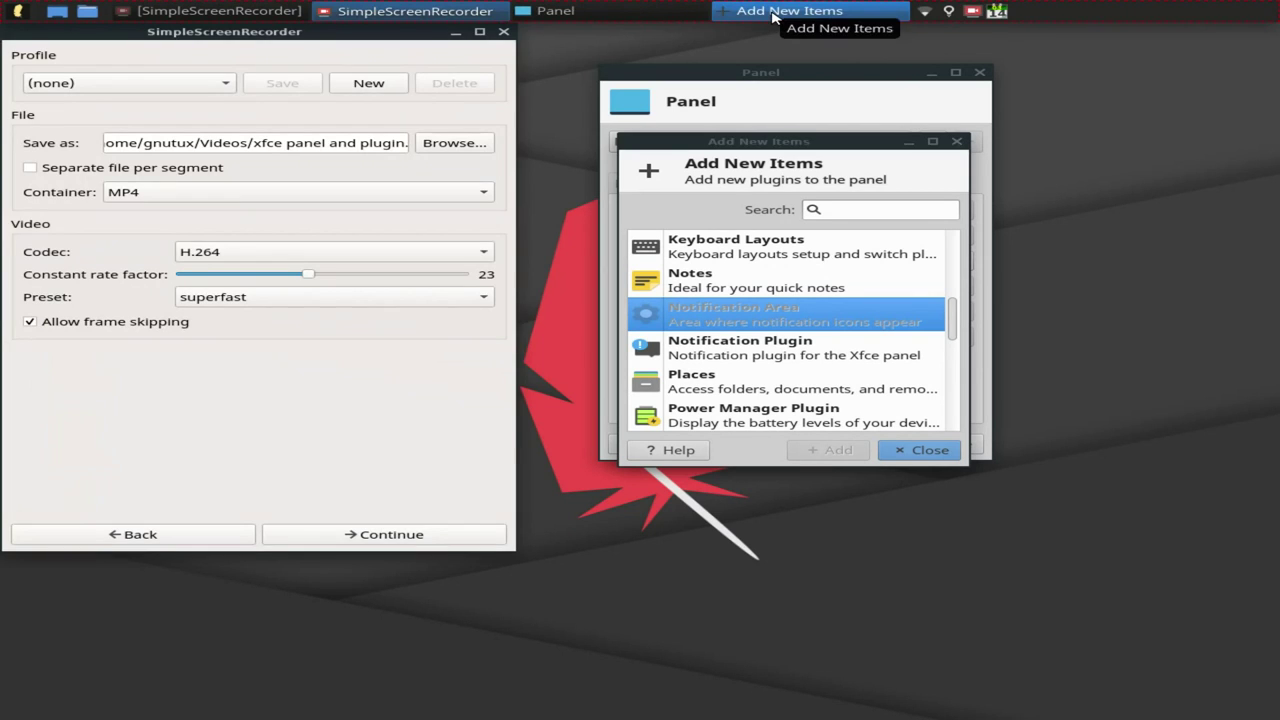
left_click(975, 15)
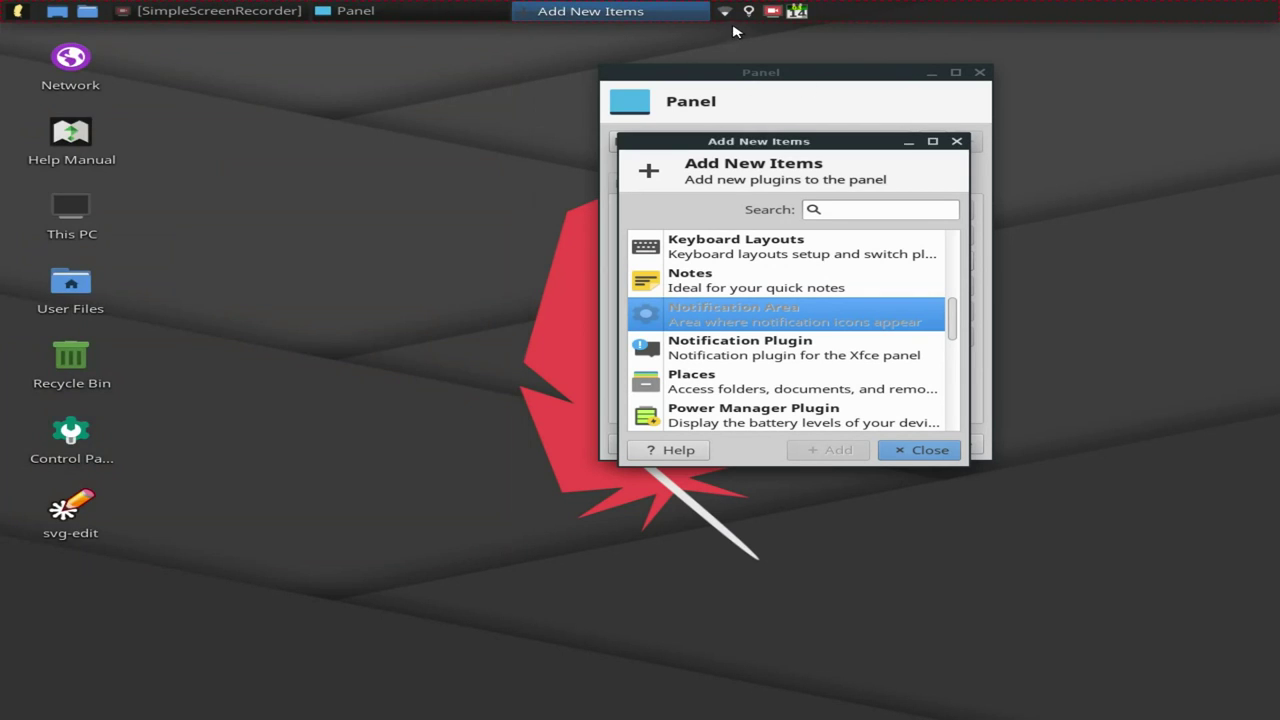
left_click(797, 13)
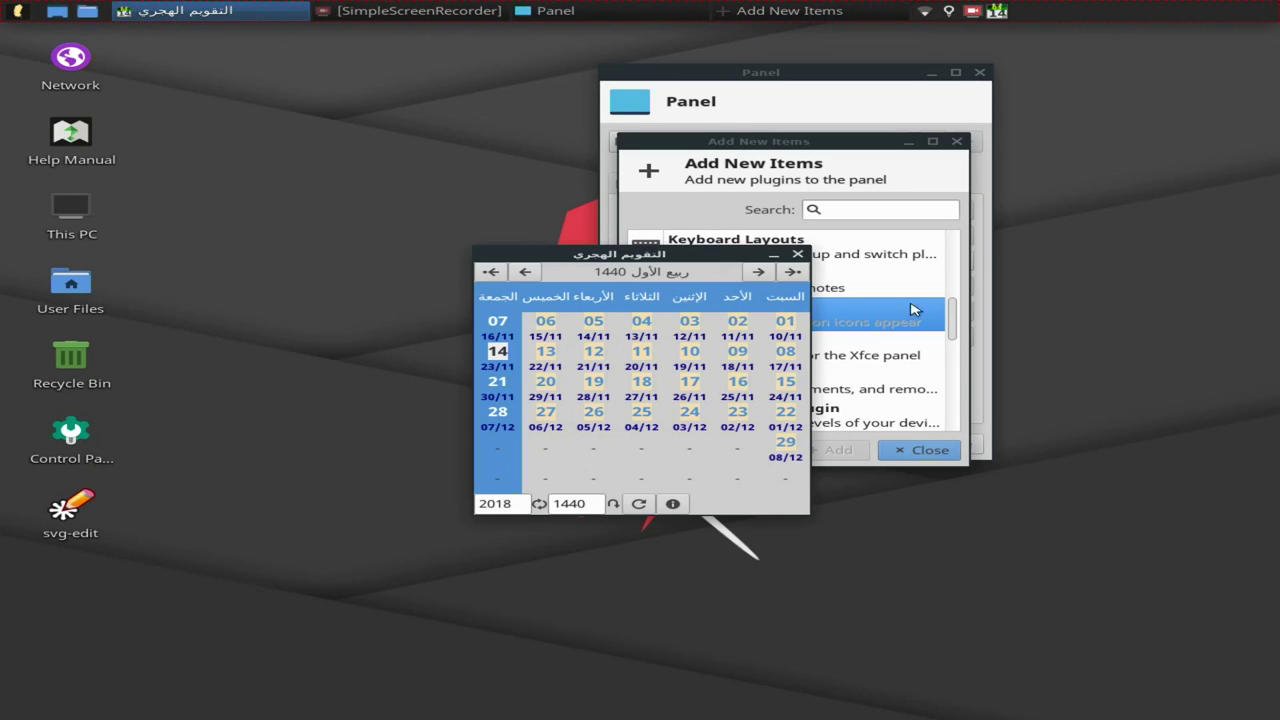
left_click(798, 254)
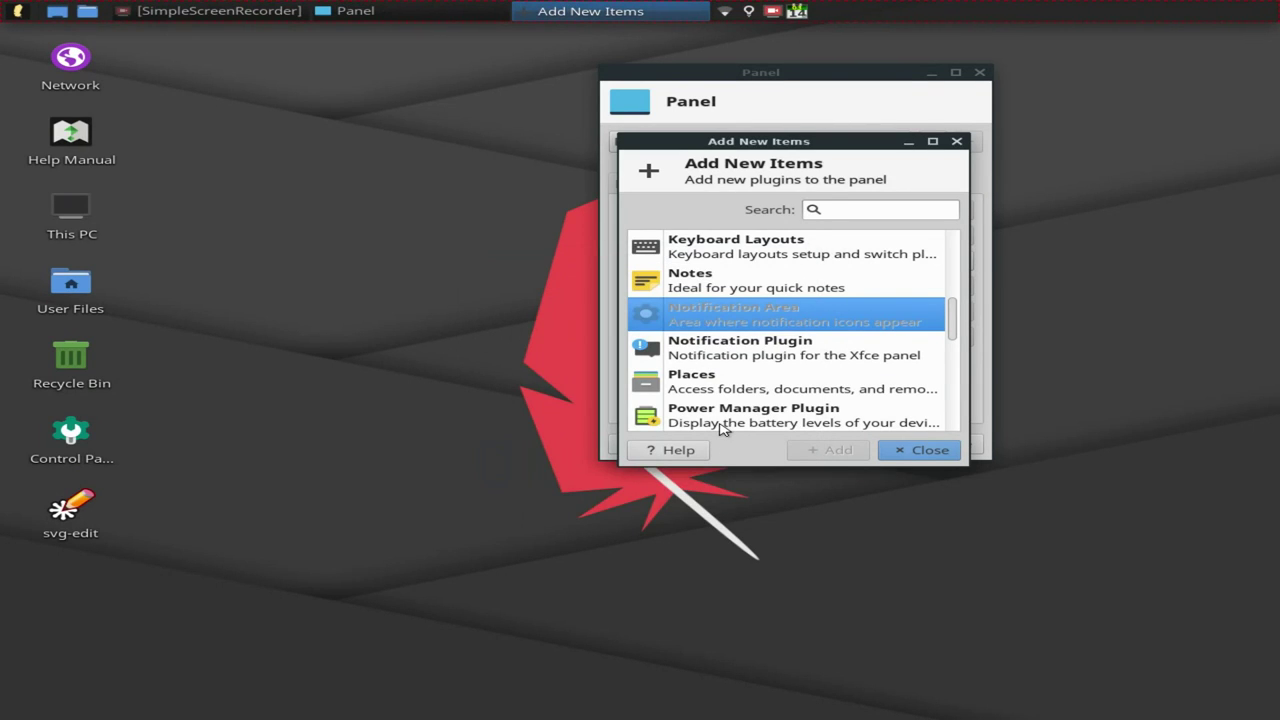
- Add the Clipman clipboard manager plugin to the panel after the Notification Area
scroll(752, 383, "down", 2)
scroll(752, 383, "up", 3)
scroll(748, 386, "down", 2)
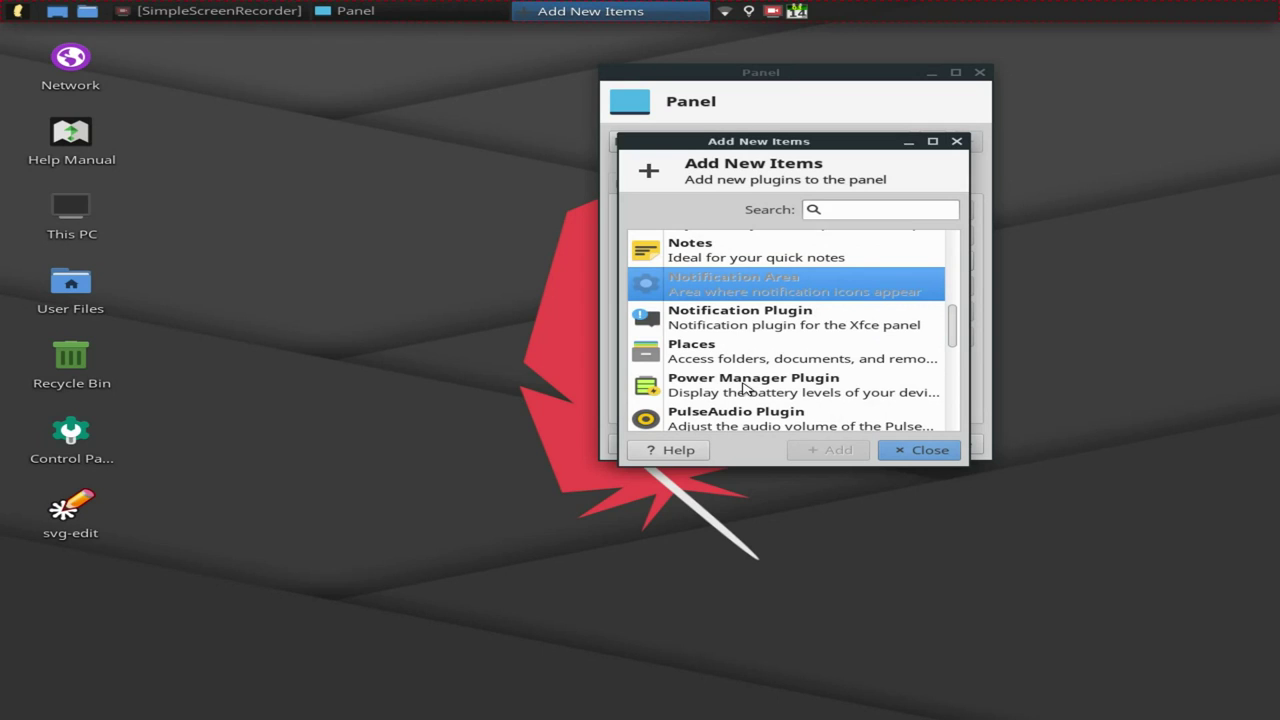
scroll(778, 374, "down", 1)
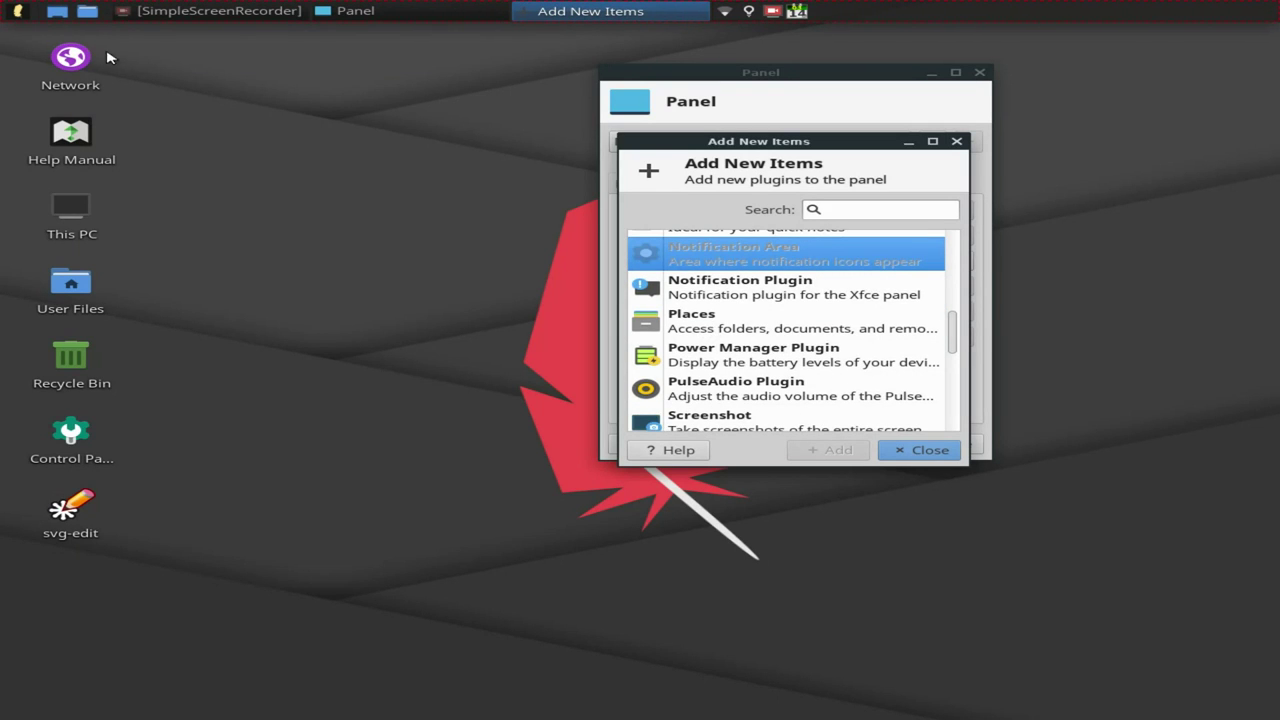
scroll(741, 357, "up", 6)
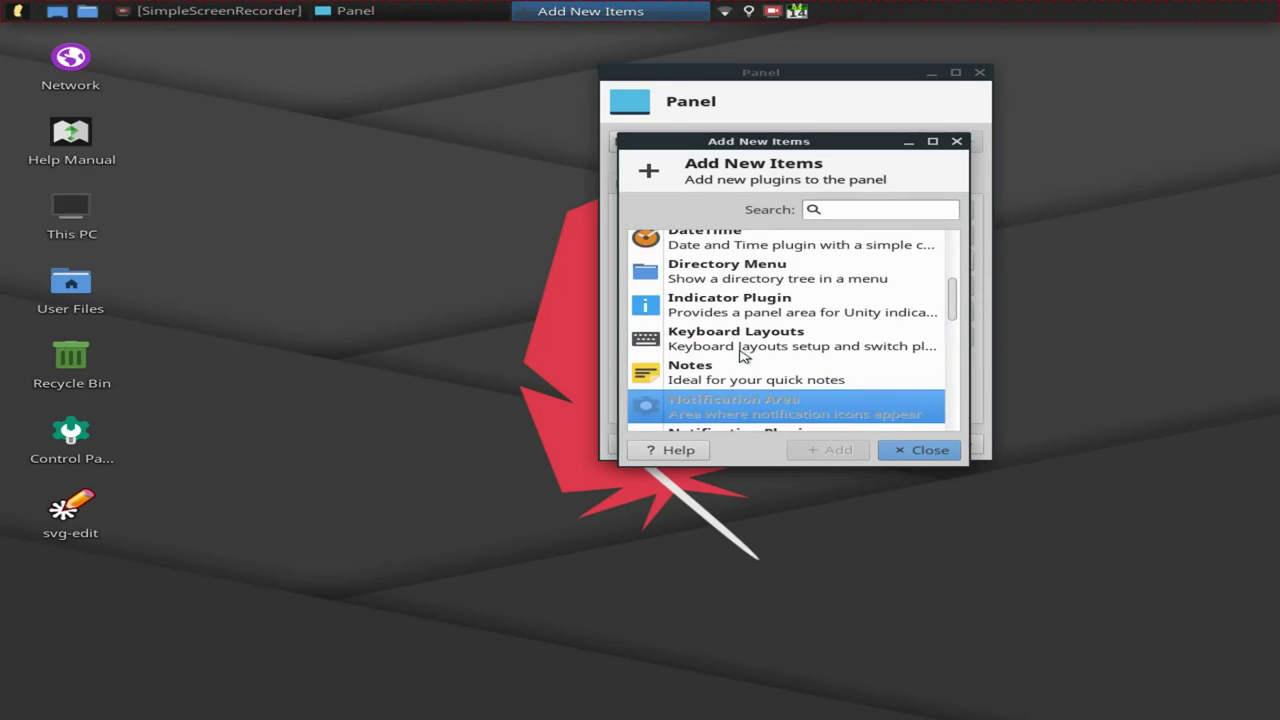
scroll(741, 357, "down", 3)
scroll(741, 357, "up", 3)
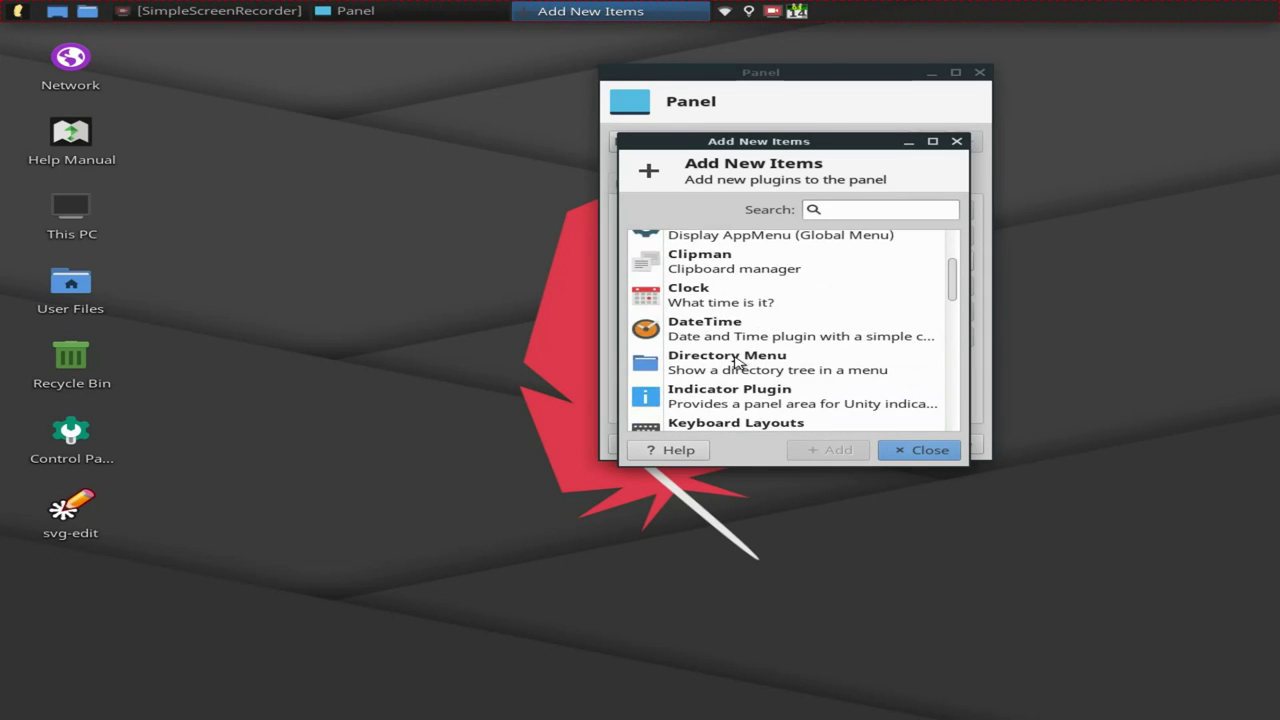
left_click(737, 273)
left_click(830, 450)
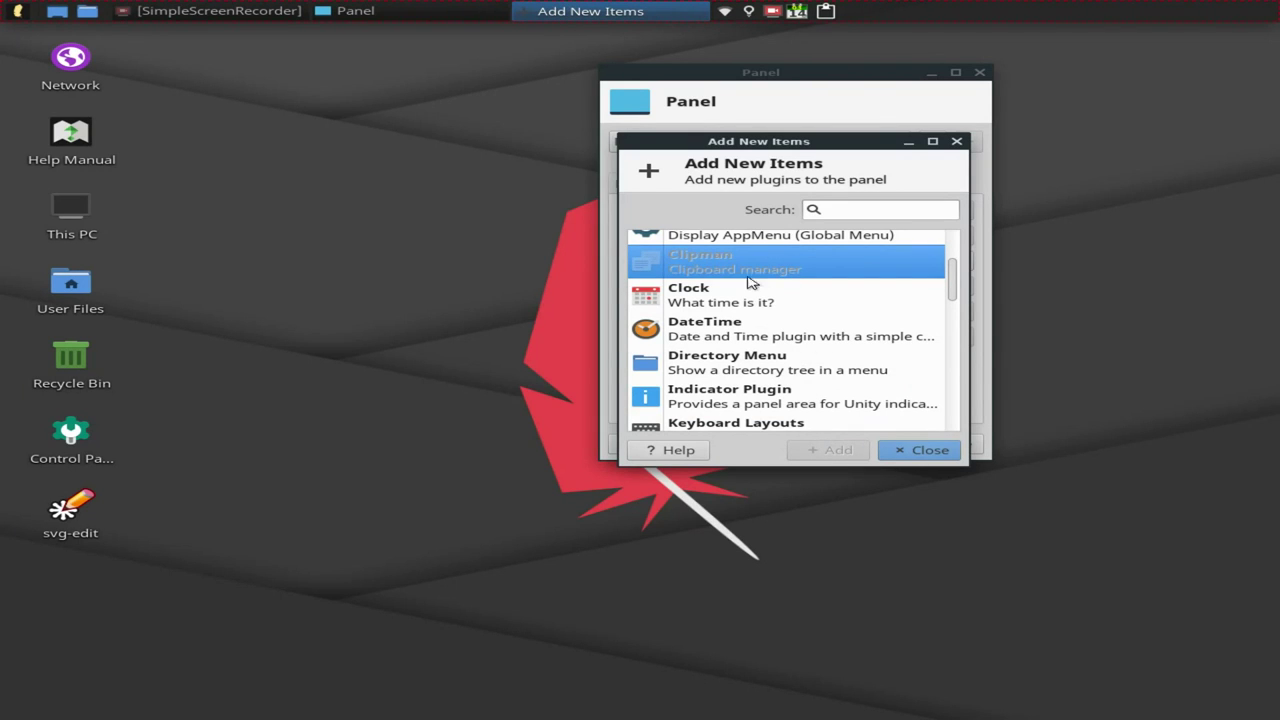
- Check Clipman's clipboard history, and open its settings to examine the General and Actions options
left_click(826, 13)
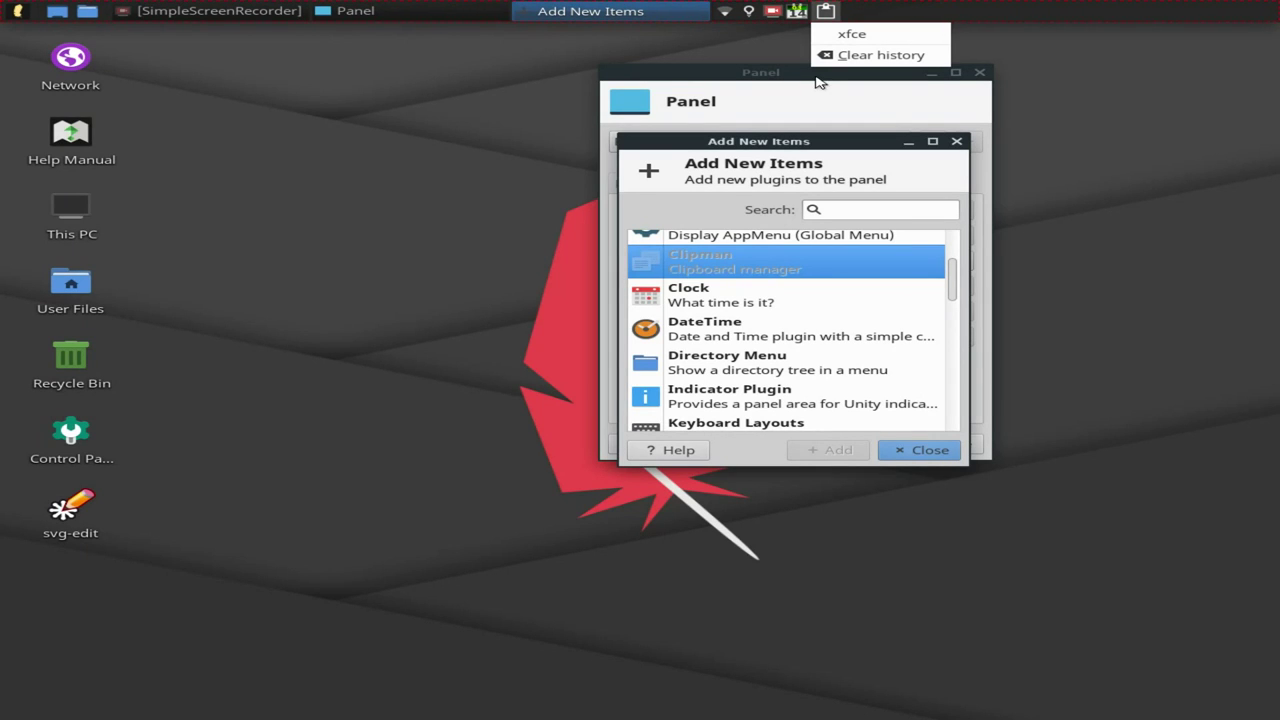
left_click(826, 11)
right_click(826, 11)
left_click(890, 56)
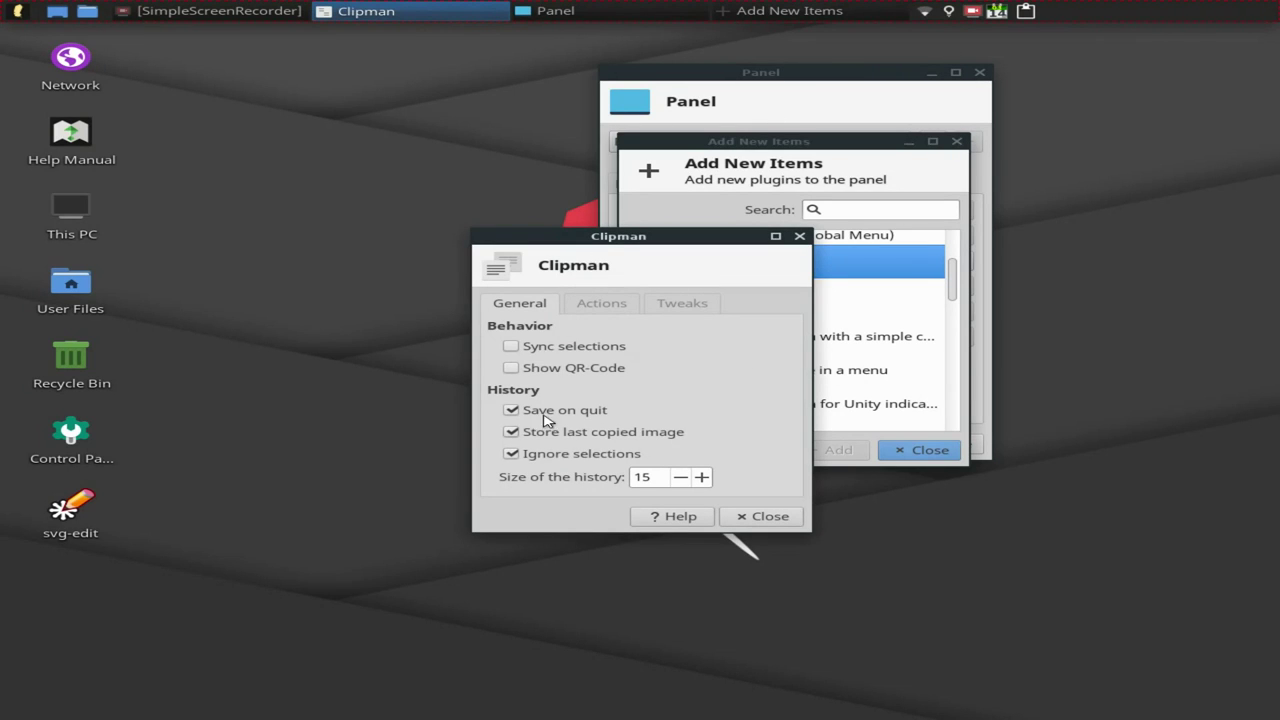
left_click(602, 306)
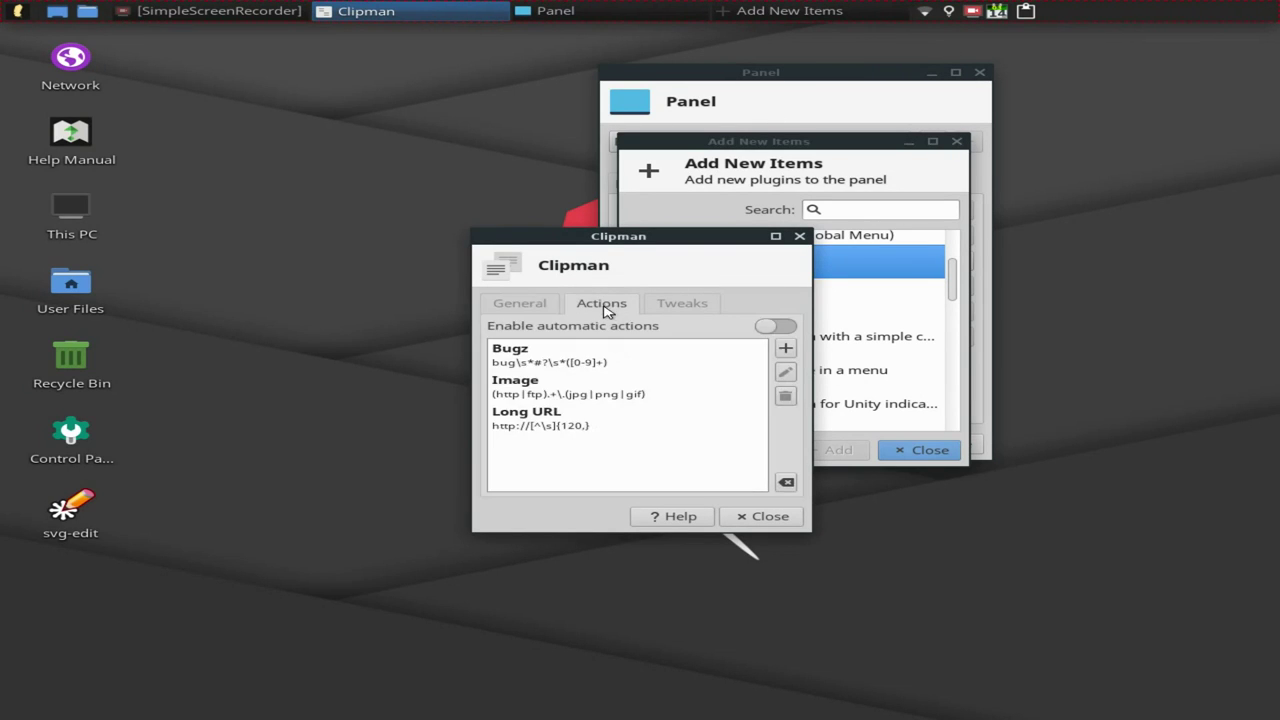
left_click(541, 305)
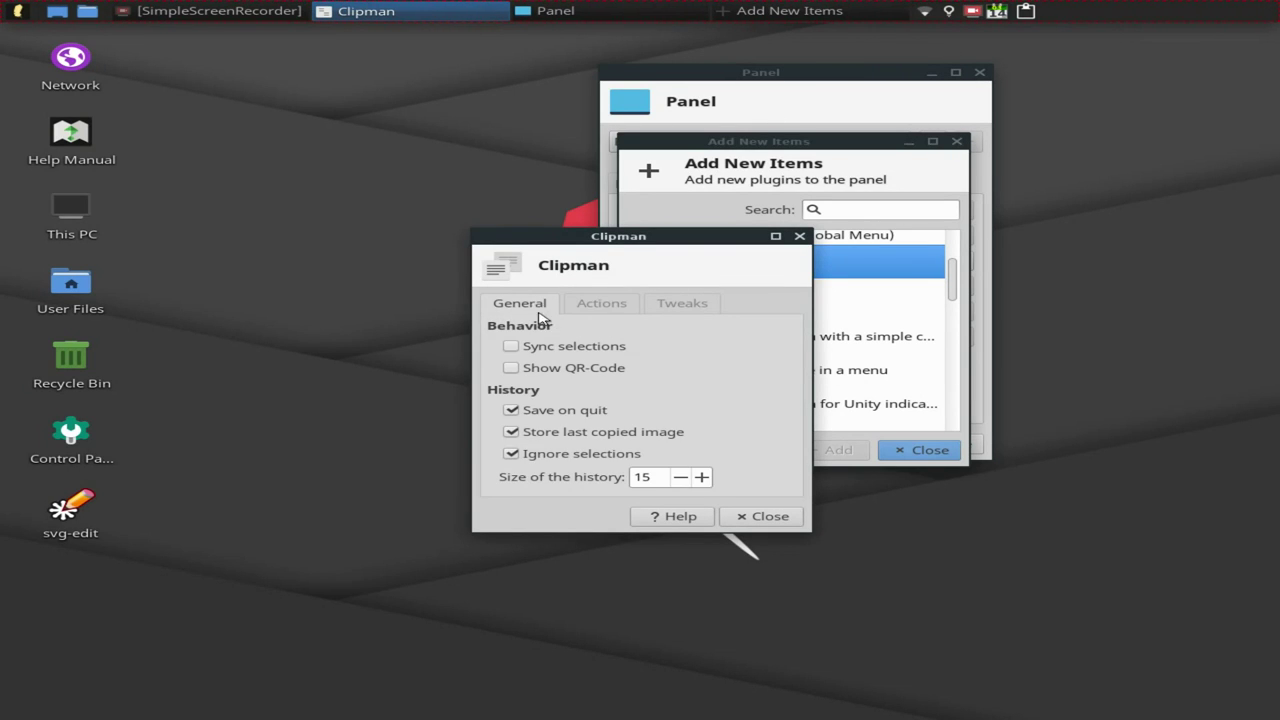
- Reduce the size of Clipman's history, close its settings and reopen the clipboard history to check it
left_click(680, 478)
left_click(680, 478)
left_click(680, 478)
left_click(680, 478)
left_click(680, 478)
left_click(760, 515)
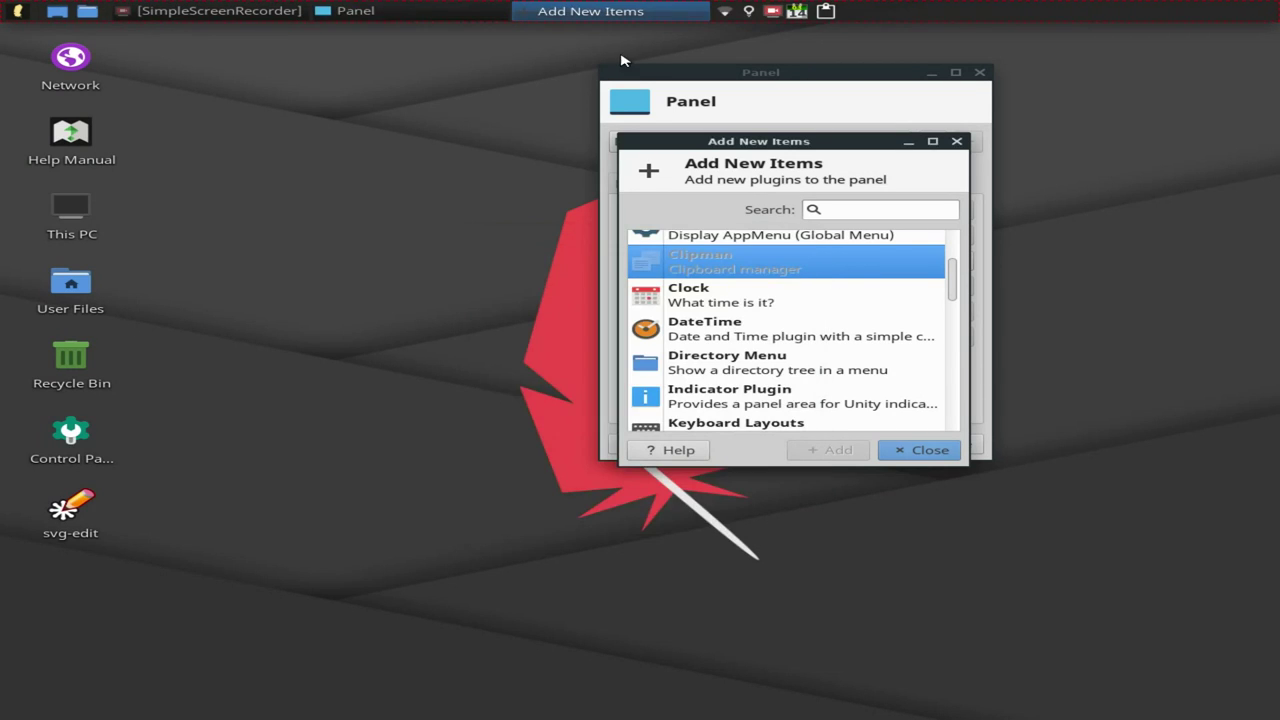
left_click(822, 12)
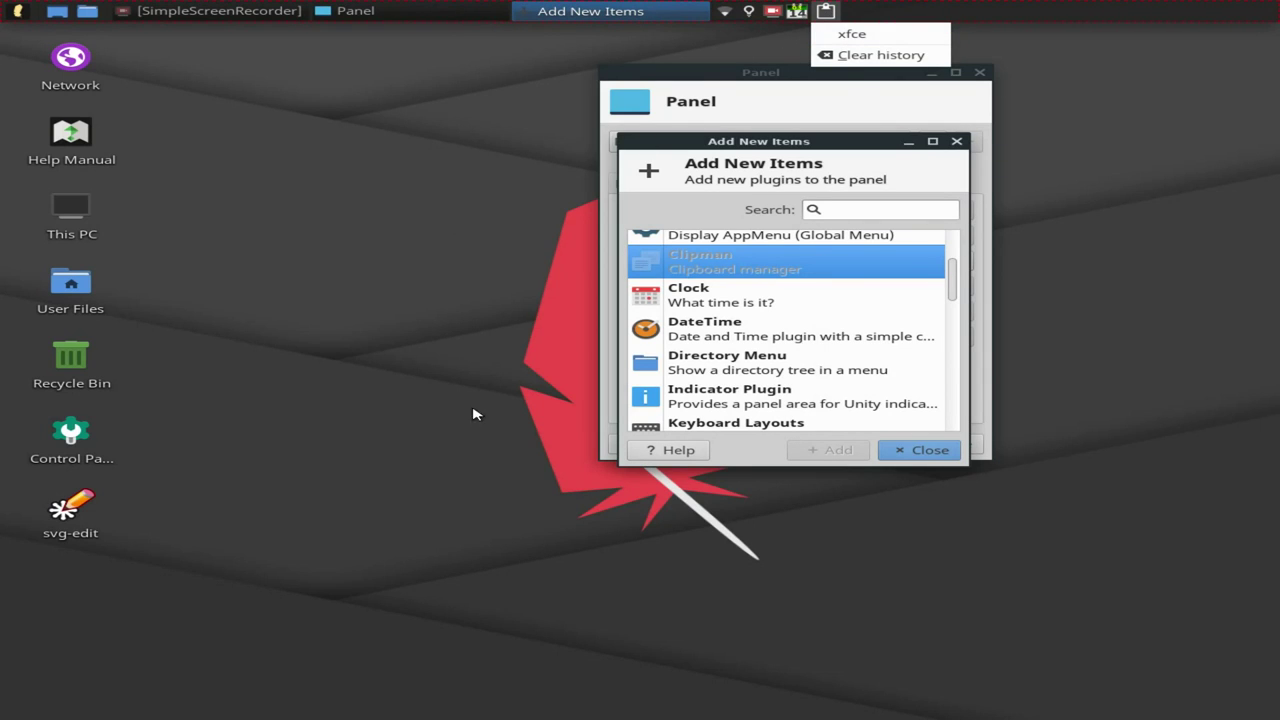
- Enter "menu" in the plugin search field, copy the word to the clipboard and clear the field
left_click(860, 209)
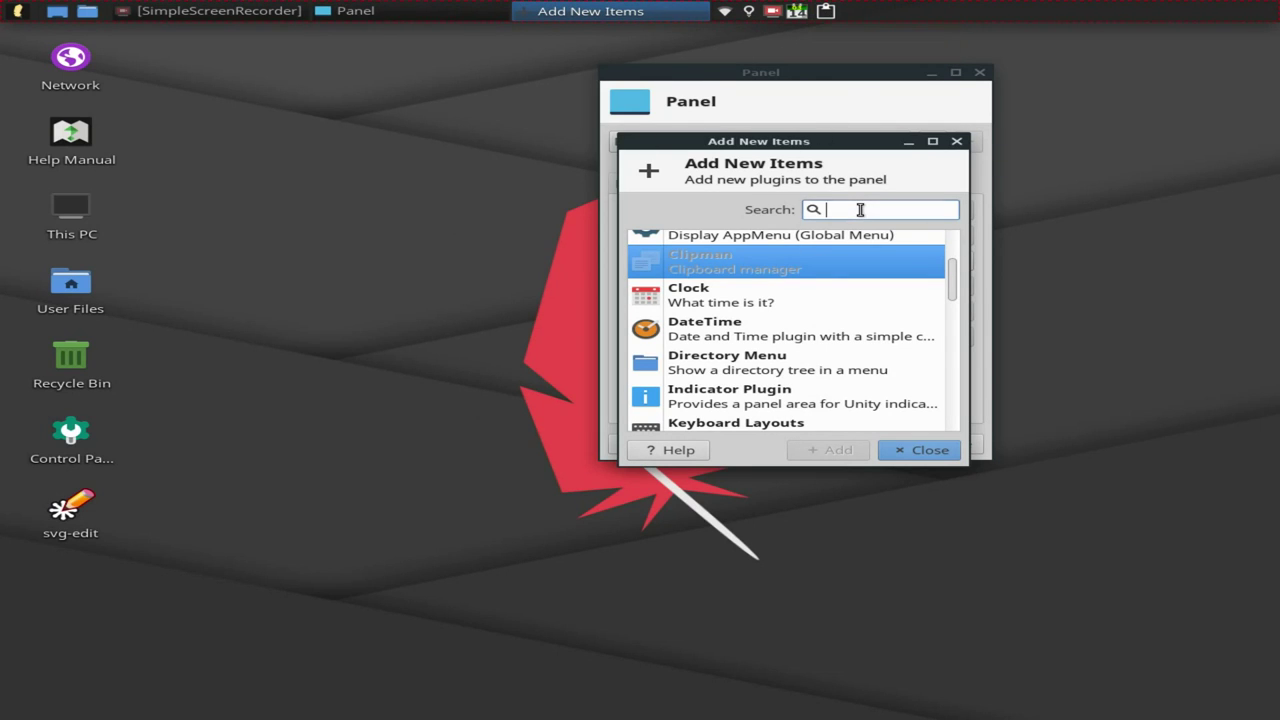
type("menu")
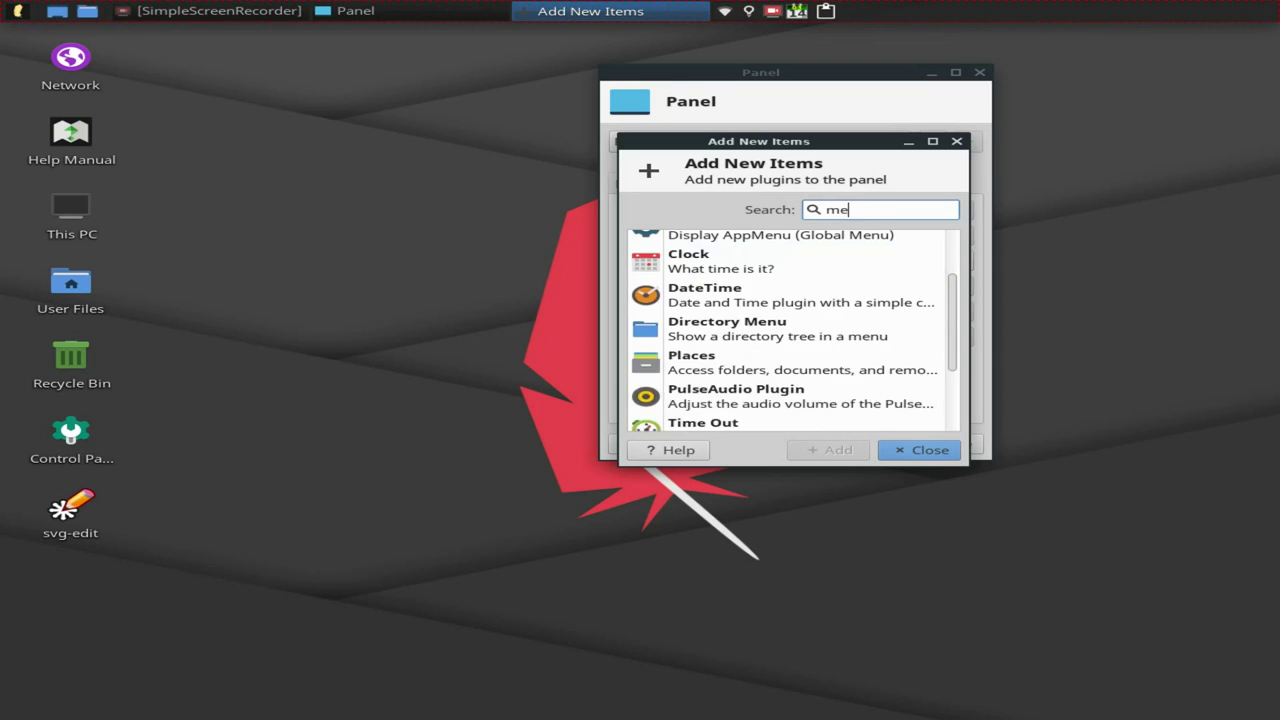
double_click(857, 209)
right_click(857, 209)
left_click(925, 237)
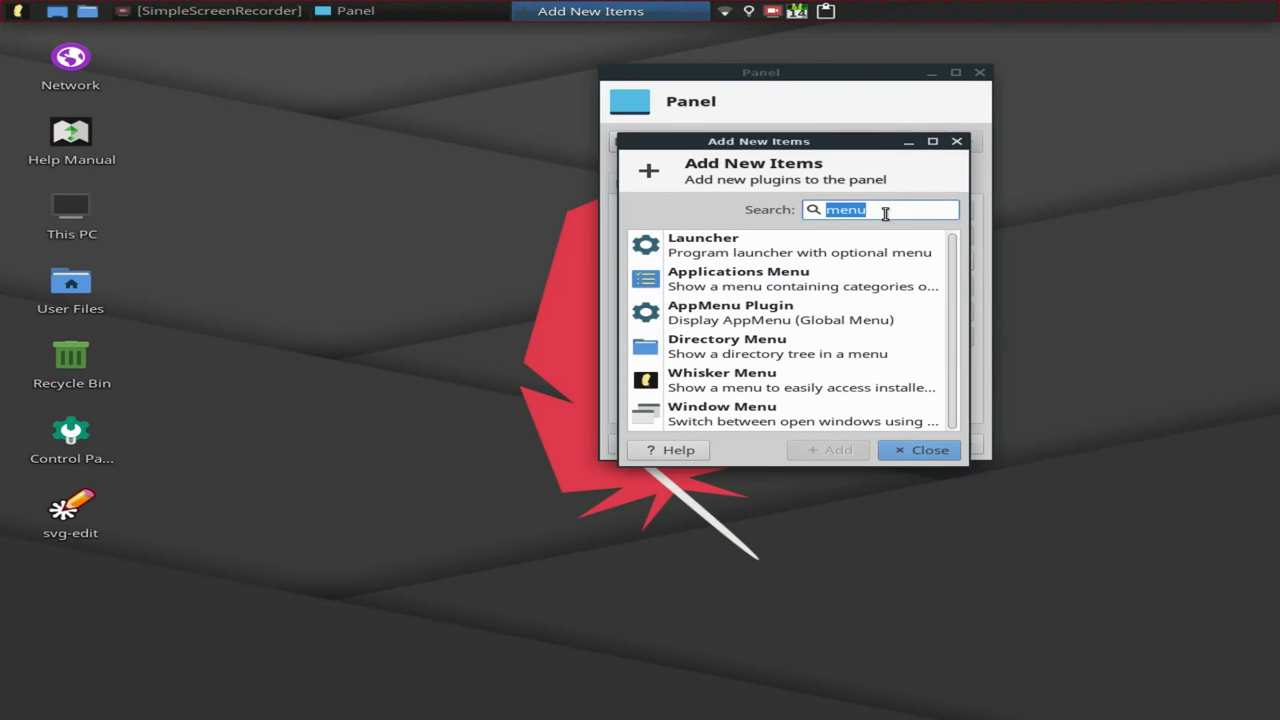
key("BackSpace")
- Choose "xfce" from Clipman's clipboard history and paste it into the plugin search field
left_click(826, 12)
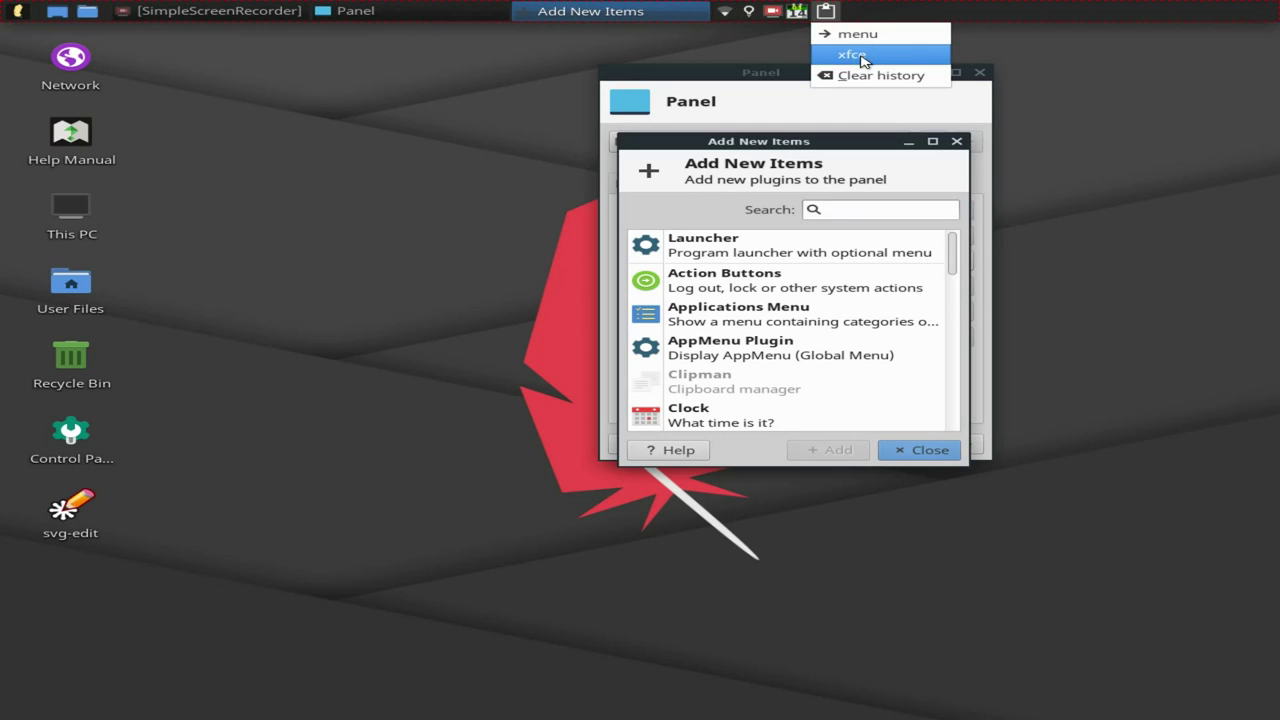
left_click(862, 58)
right_click(882, 212)
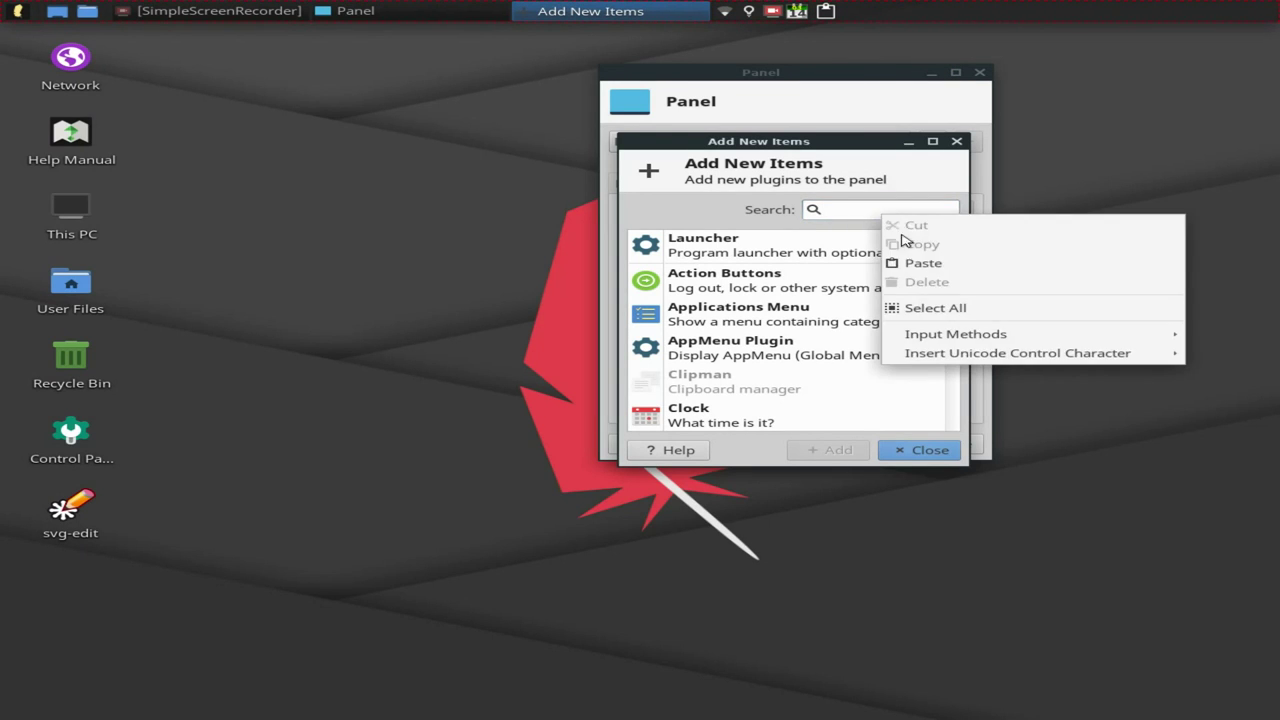
left_click(914, 263)
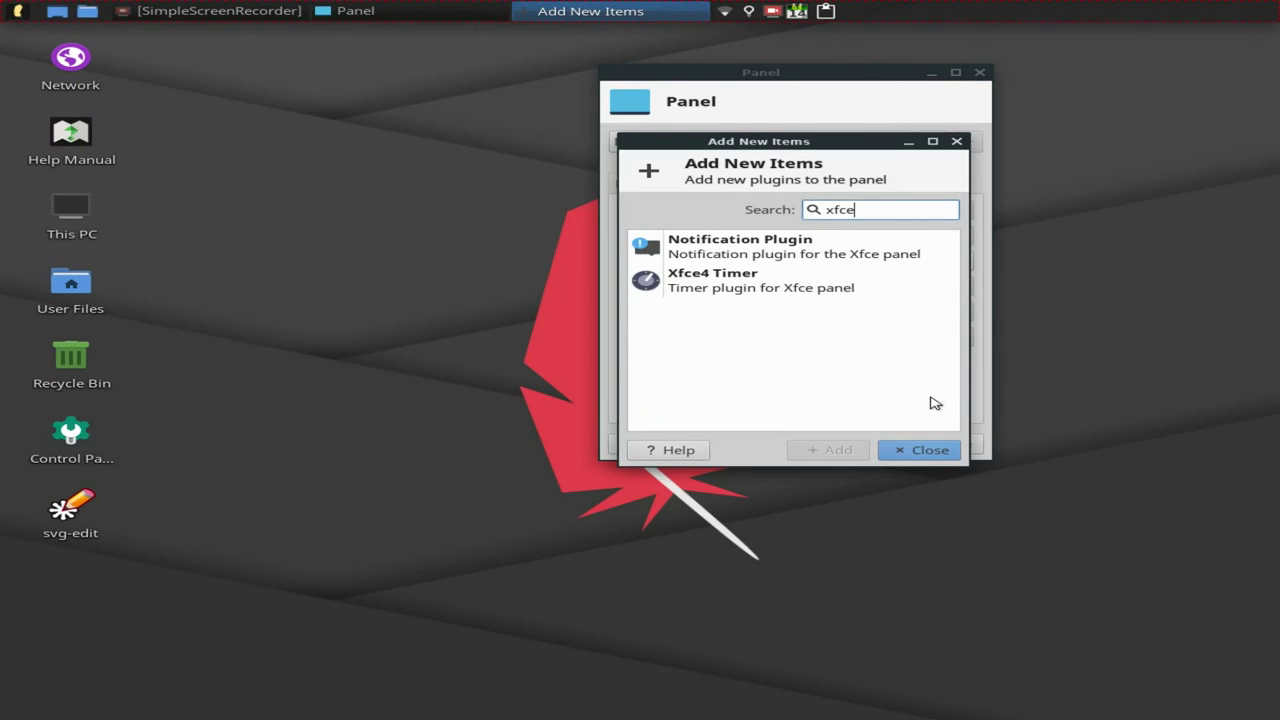
- Clear the plugin search and add the DateTime plugin to the panel
key("BackSpace")
key("BackSpace")
key("BackSpace")
key("BackSpace")
scroll(738, 300, "down", 1)
scroll(745, 330, "down", 1)
scroll(750, 347, "up", 1)
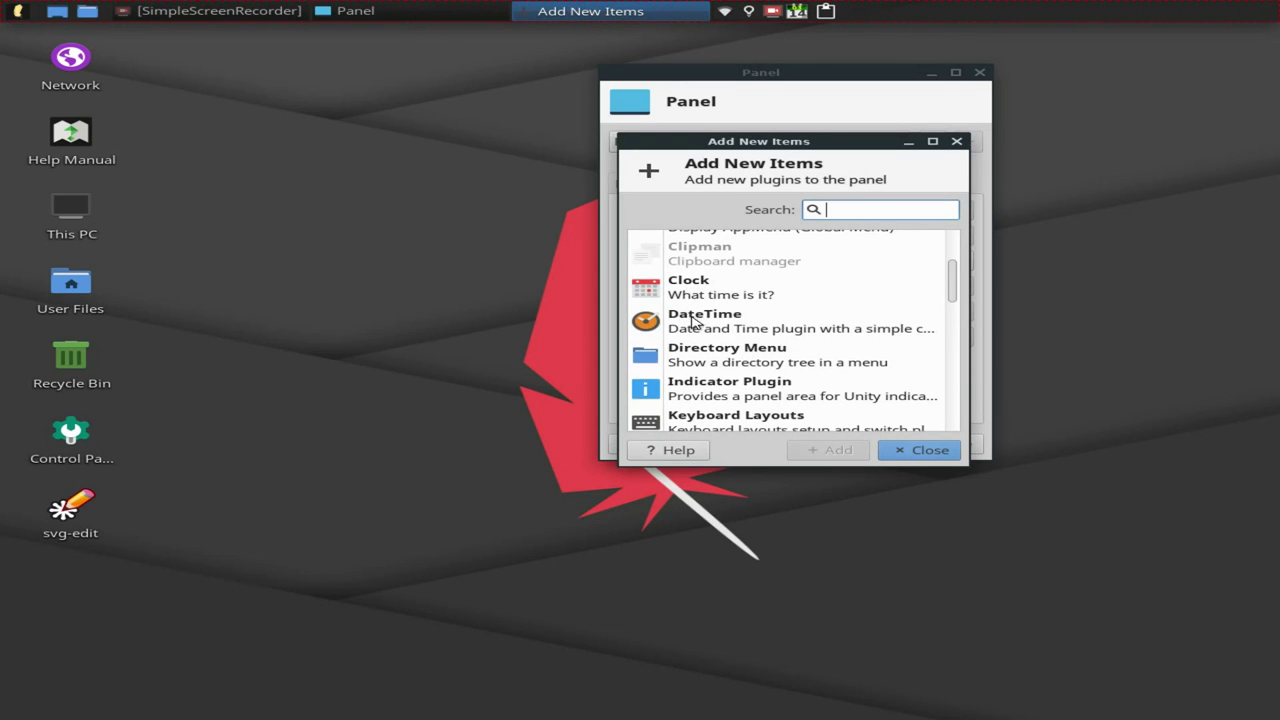
left_click(694, 322)
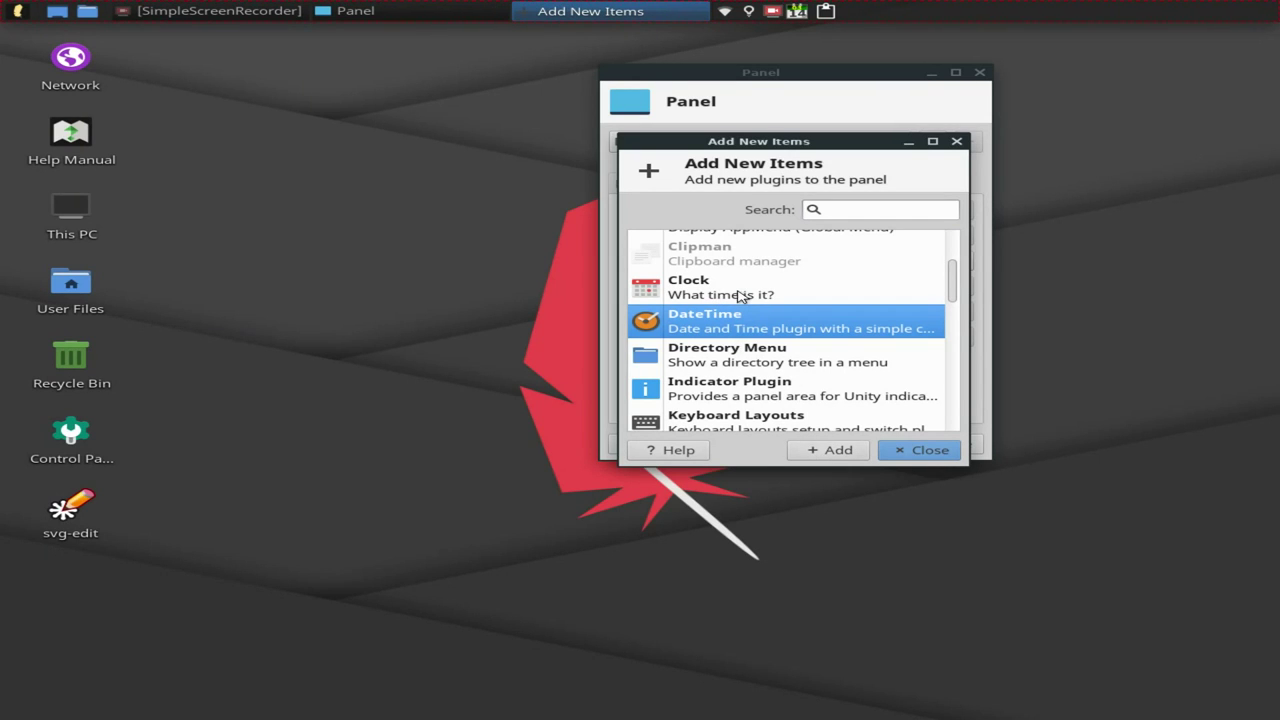
left_click(817, 452)
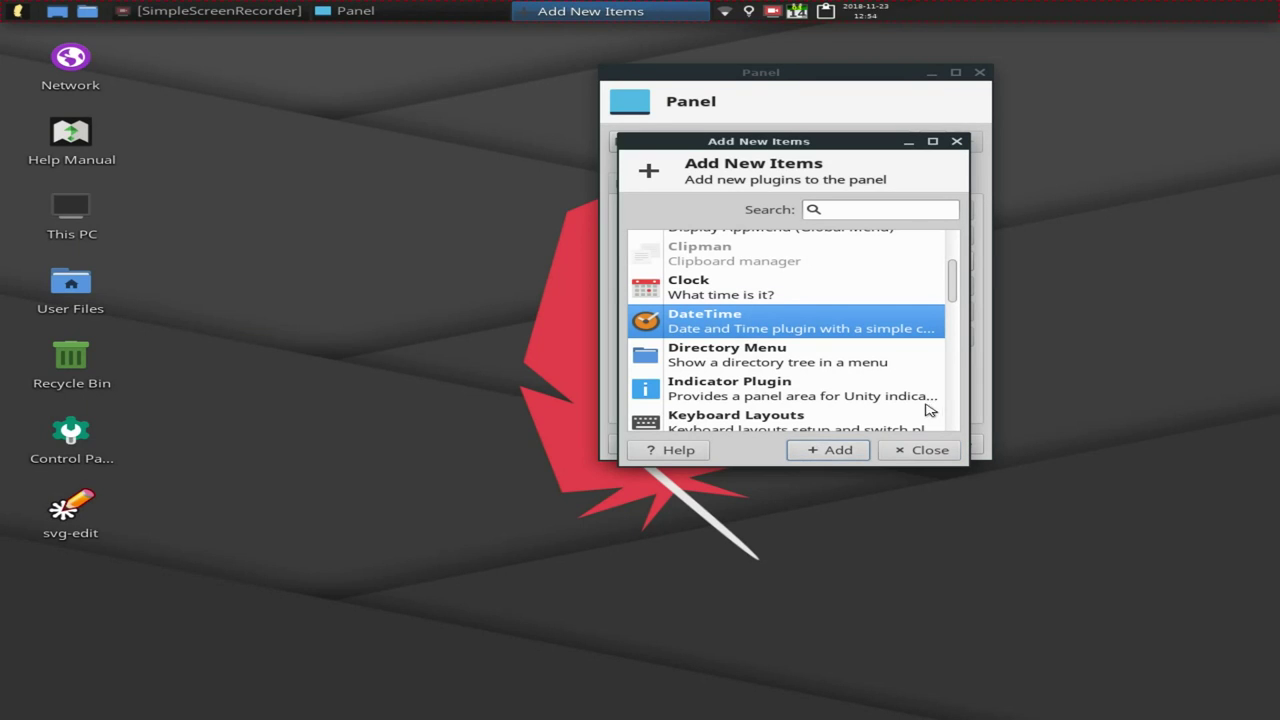
- Open the DateTime plugin's properties, try the "Time only" layout and restore "Date, then time"
right_click(874, 16)
left_click(925, 62)
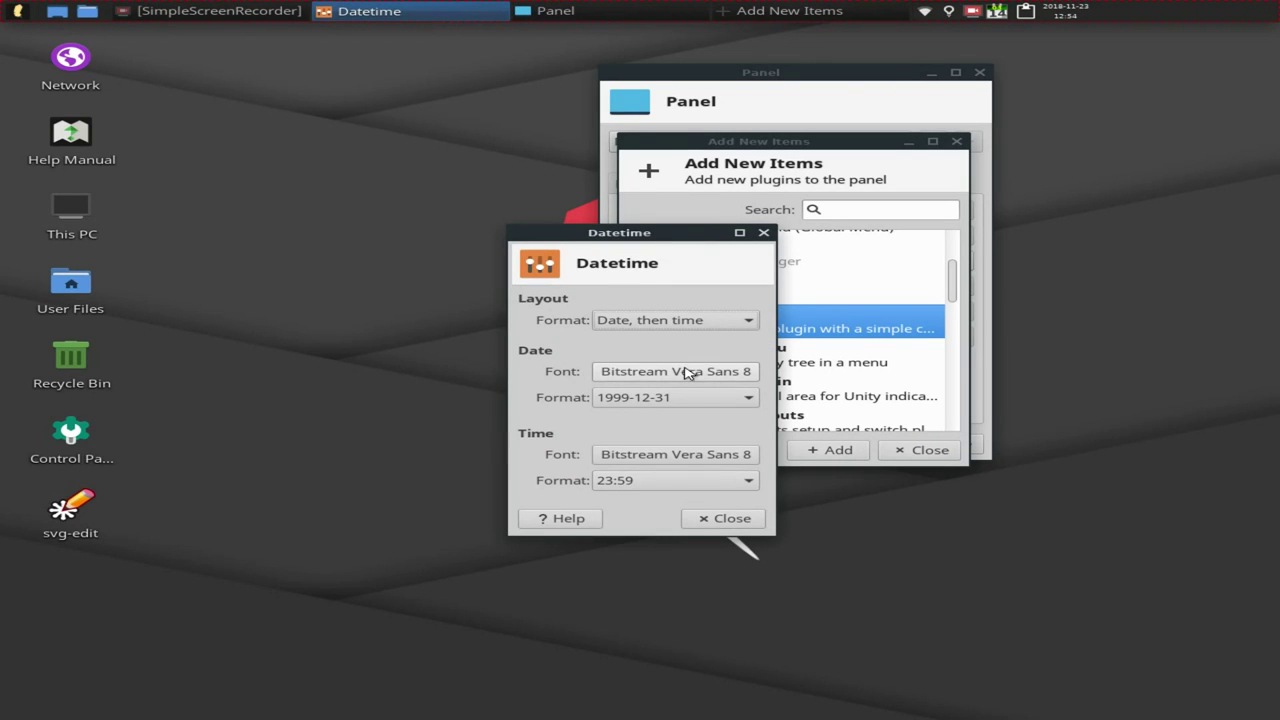
left_click(690, 320)
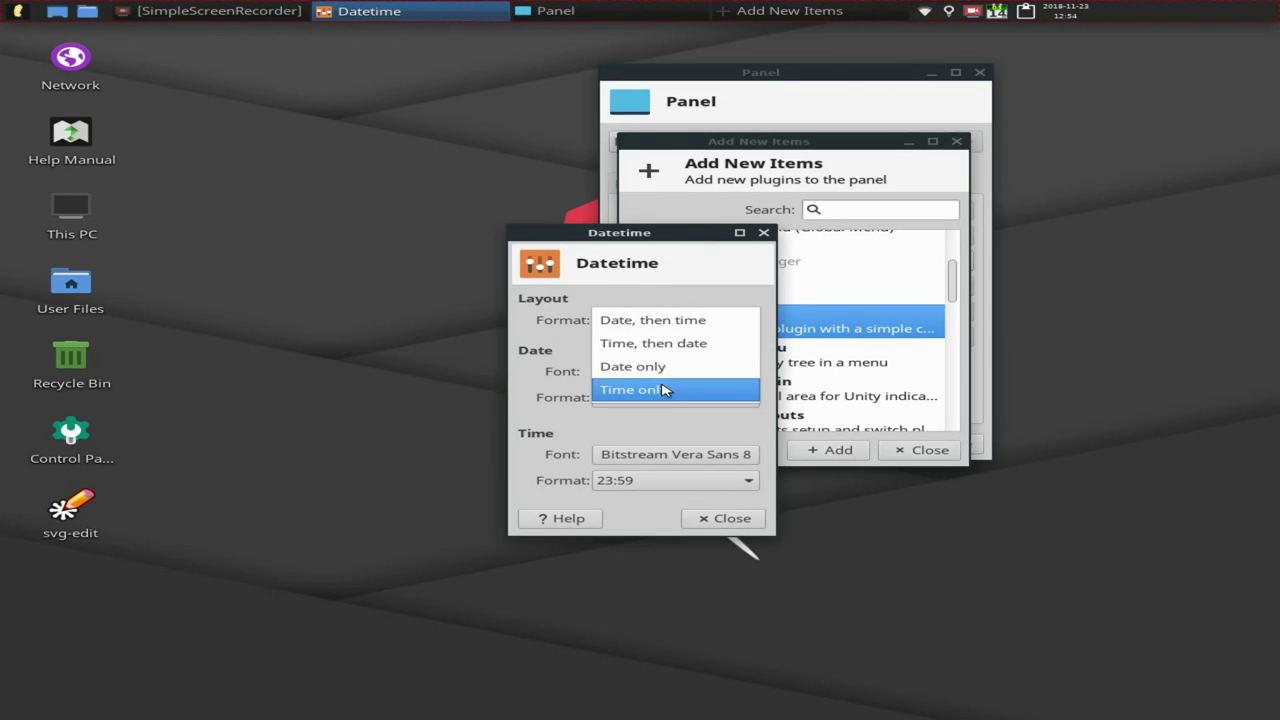
left_click(665, 390)
left_click(697, 319)
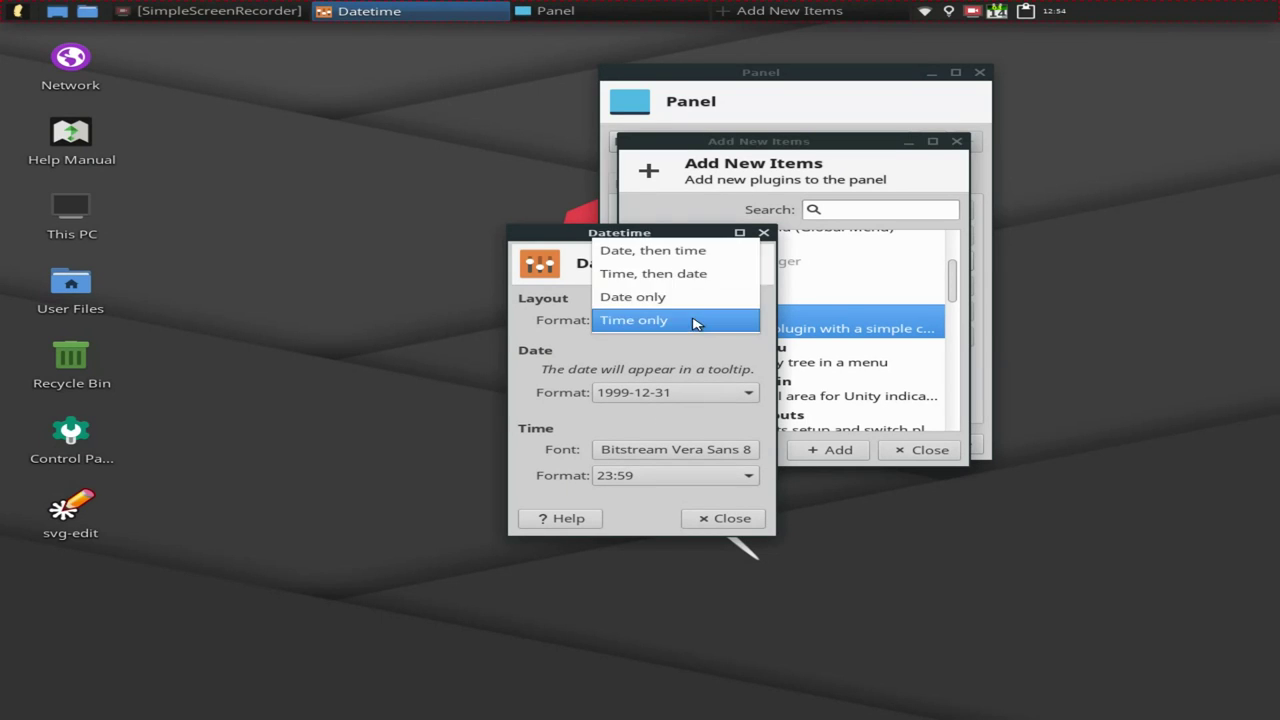
left_click(689, 257)
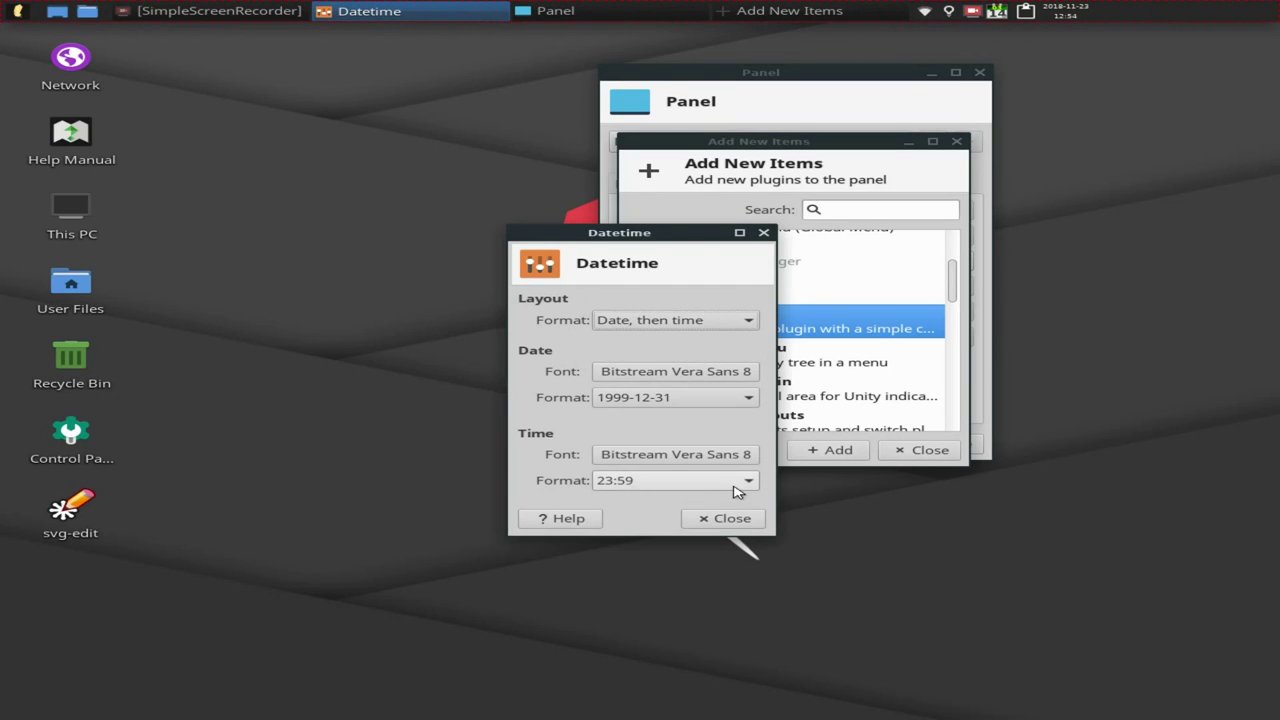
- Try a bold italic Bitstream Vera Sans date font, restore the regular style at size 8 and close the Datetime properties
left_click(742, 372)
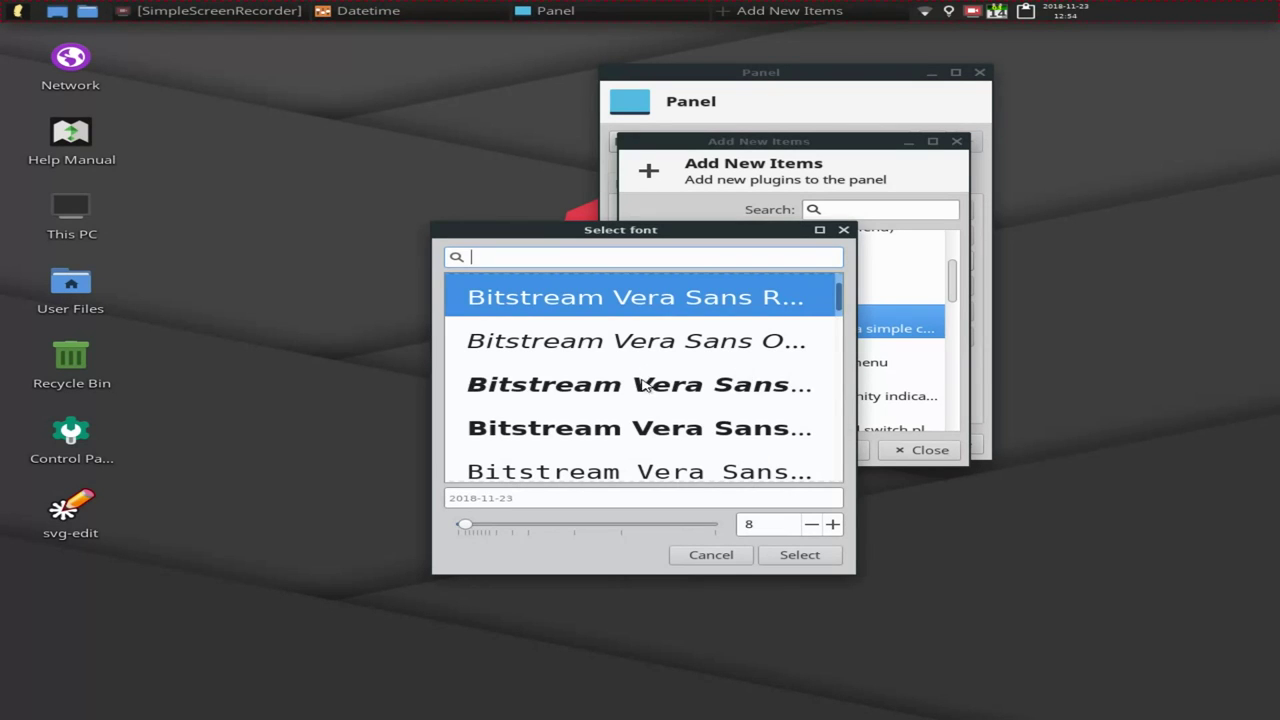
left_click(645, 387)
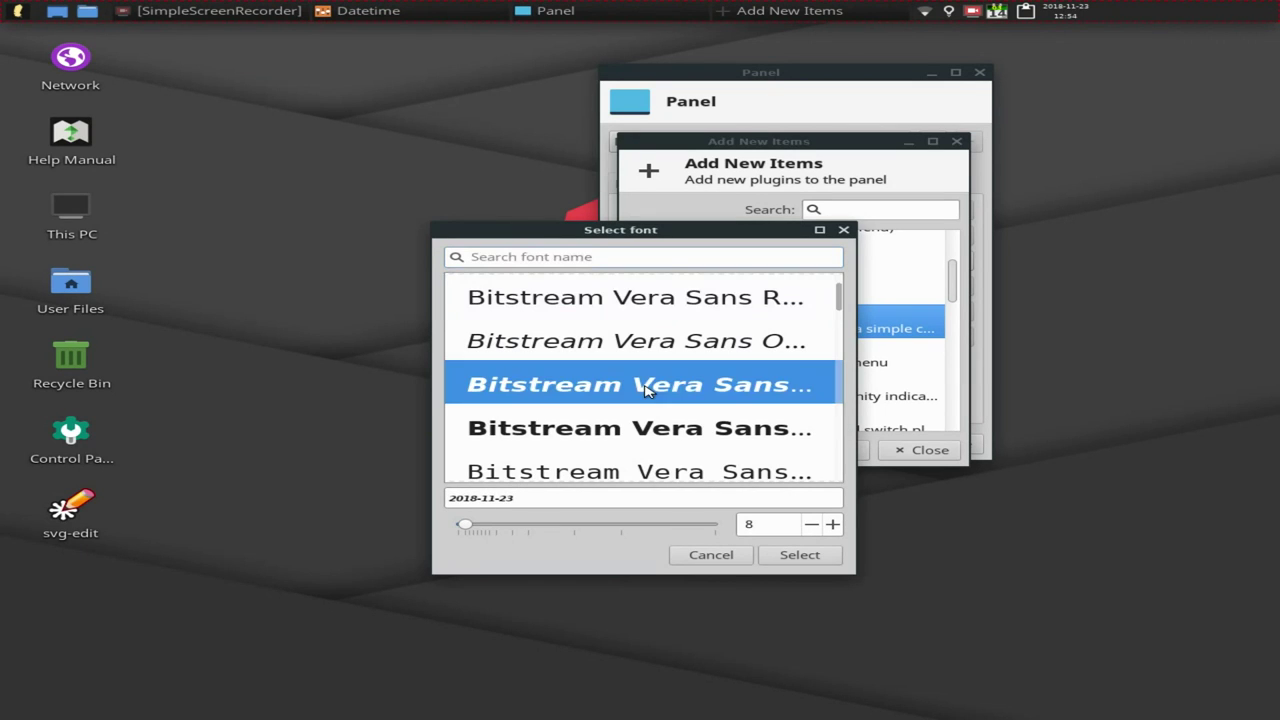
left_click(781, 556)
left_click(746, 374)
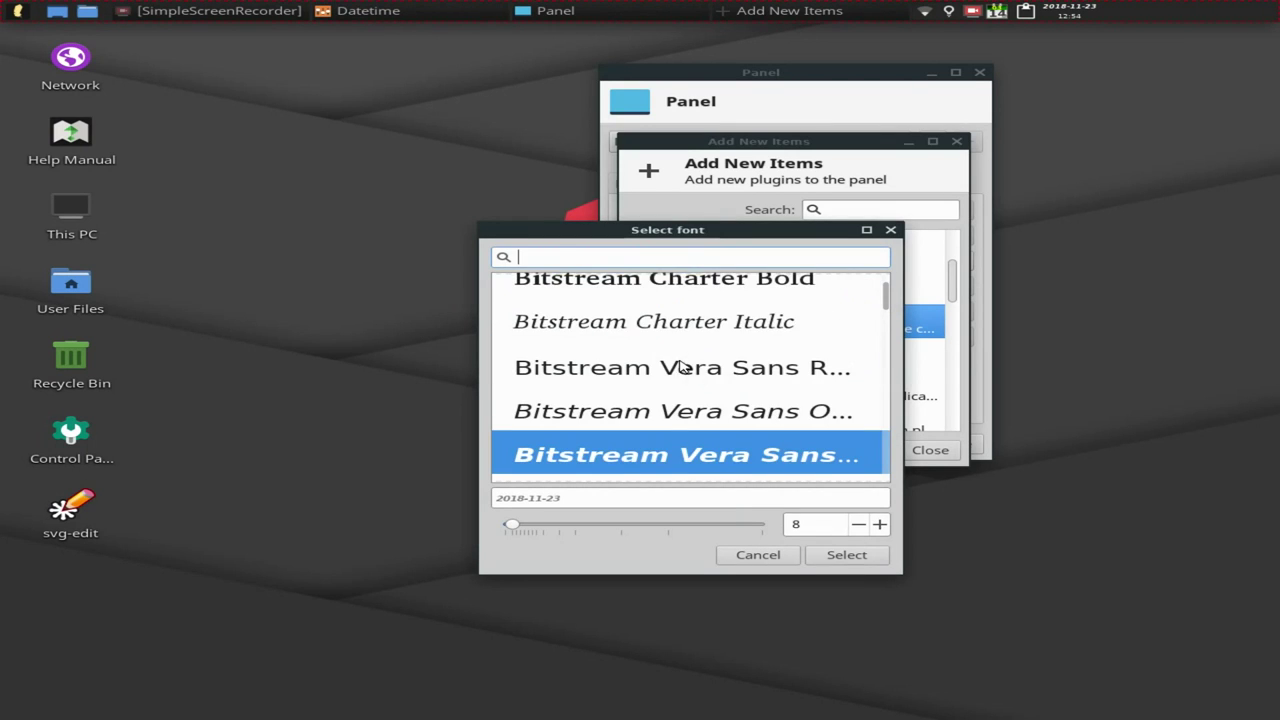
left_click(697, 386)
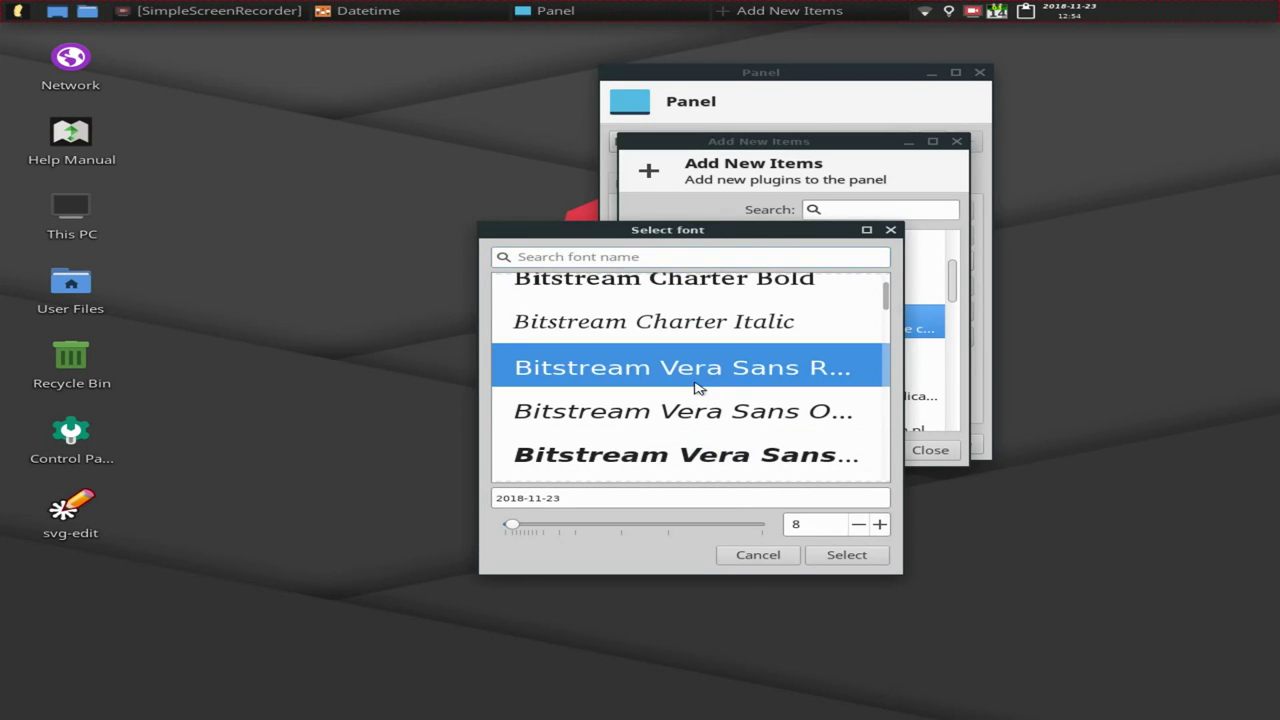
left_click(826, 552)
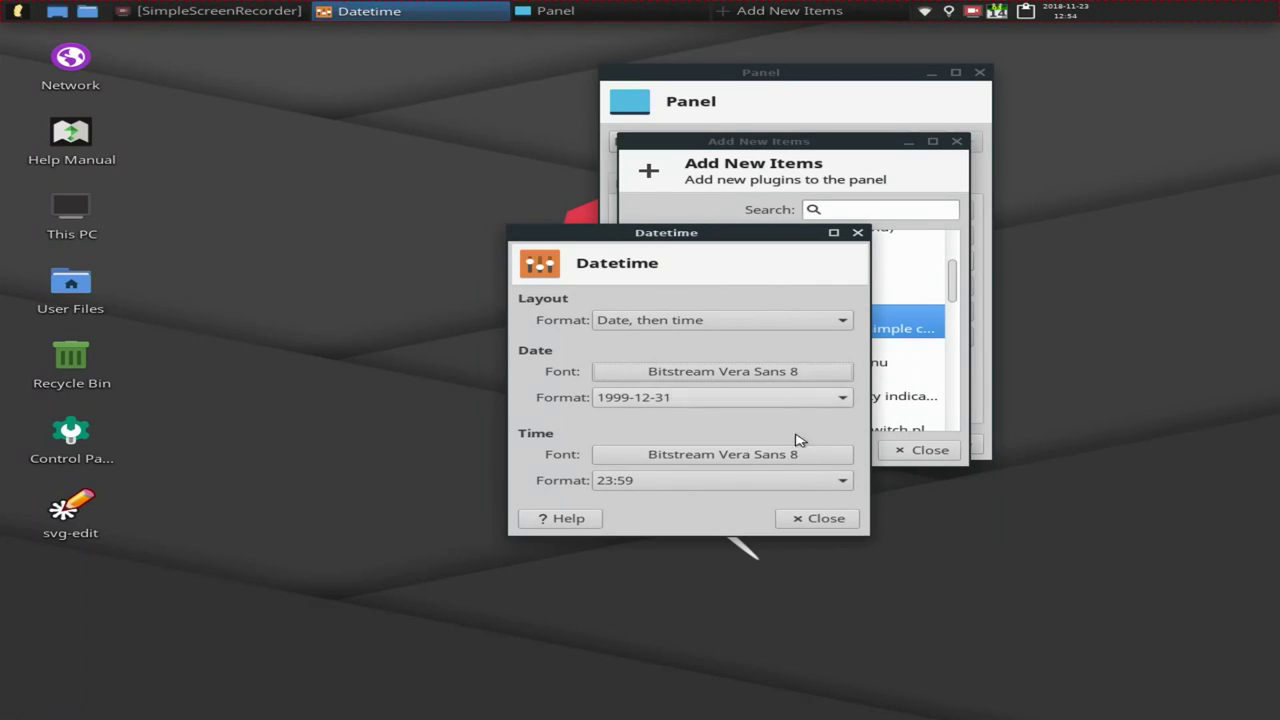
left_click(820, 518)
- Find the Notes plugin in the list of new items and add it to the panel
scroll(786, 352, "down", 1)
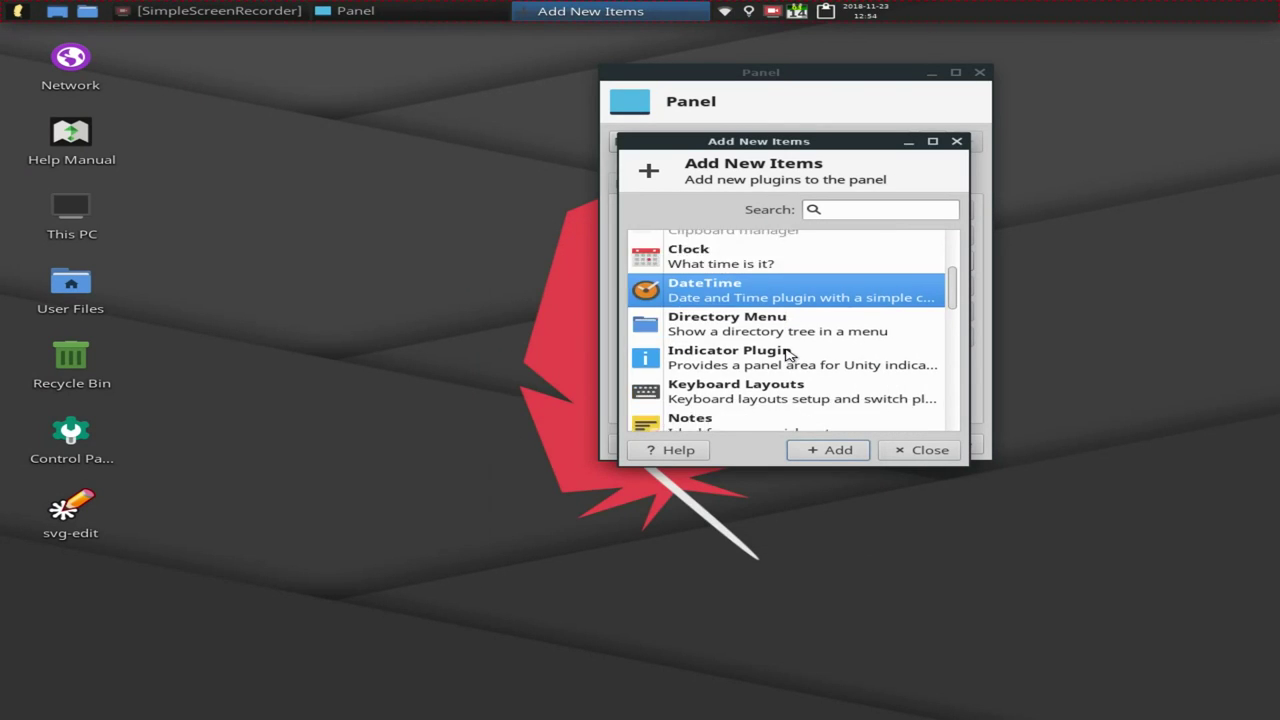
scroll(786, 352, "up", 3)
scroll(779, 370, "down", 5)
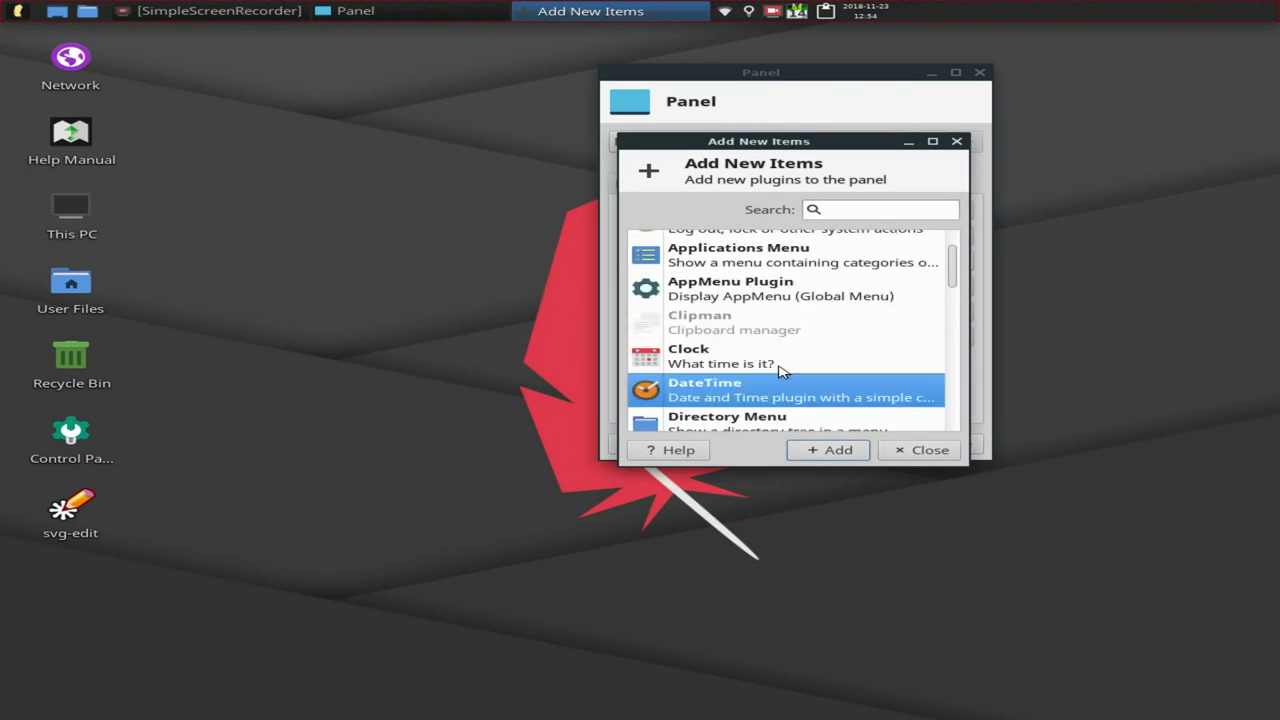
left_click(716, 328)
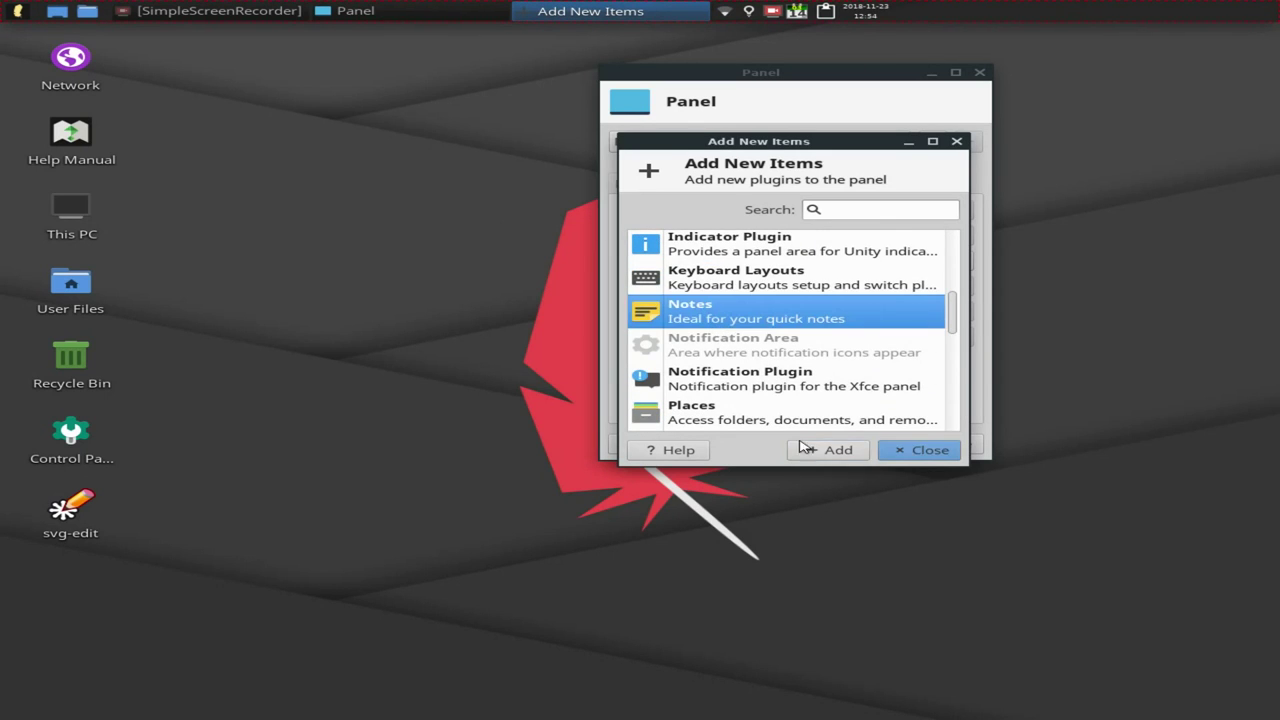
left_click(840, 450)
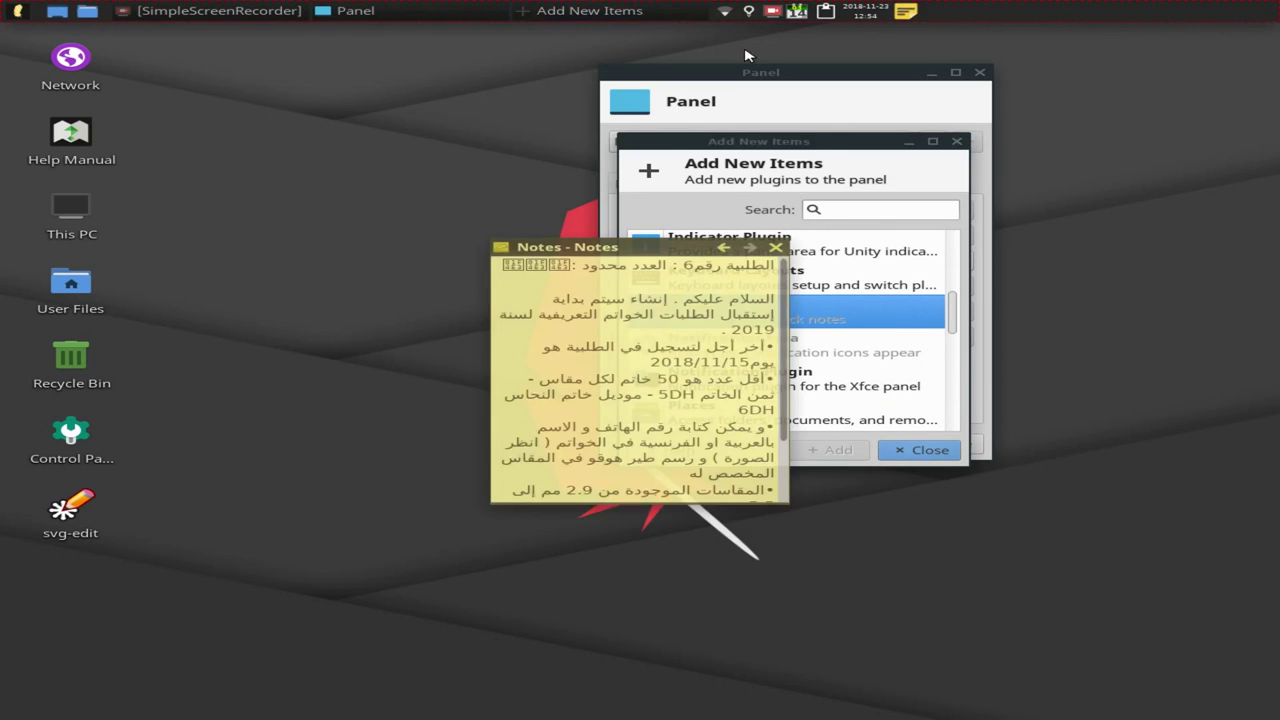
- Browse the pages of the Notes window, examine its options and view the About information
left_click(725, 249)
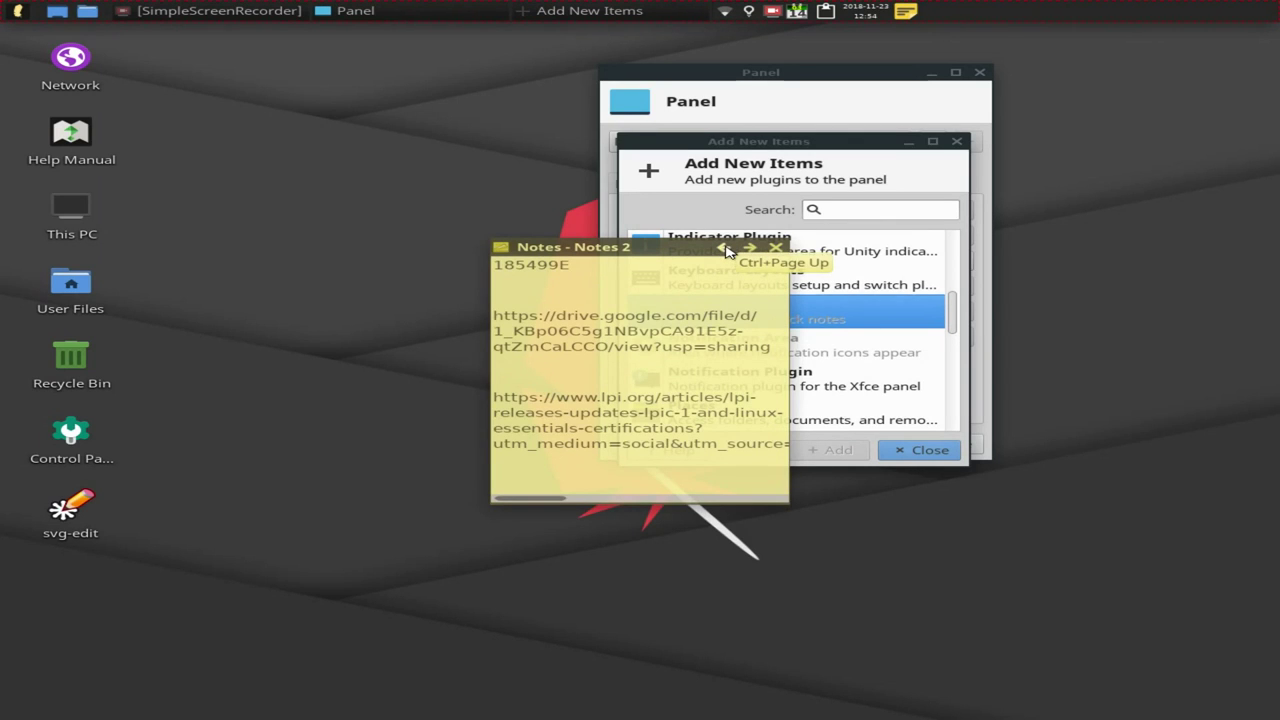
left_click(725, 249)
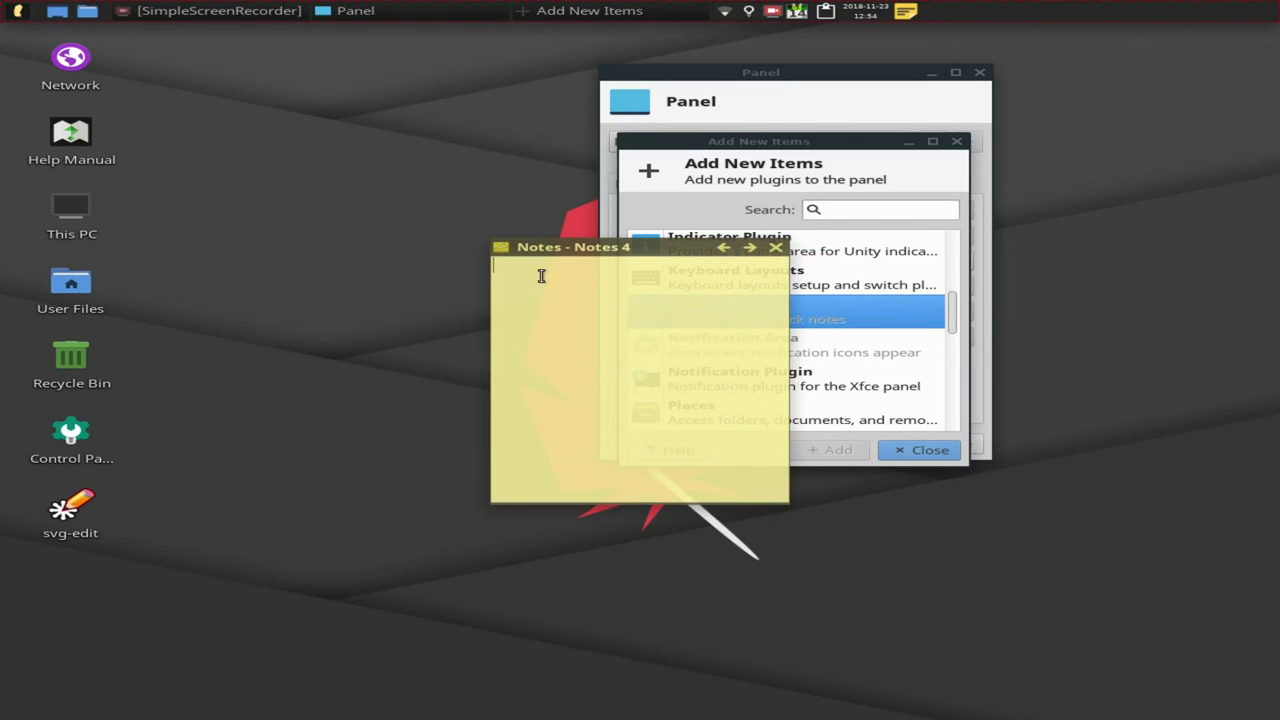
left_click(500, 250)
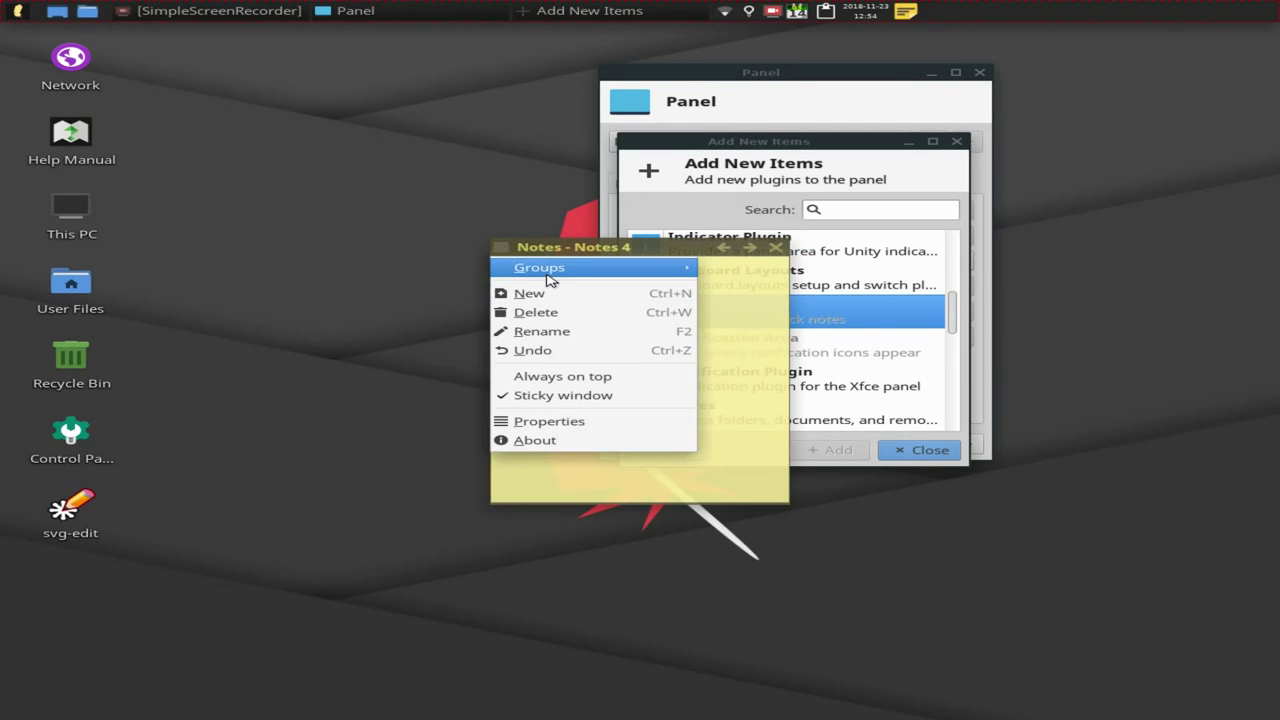
mouse_move(548, 275)
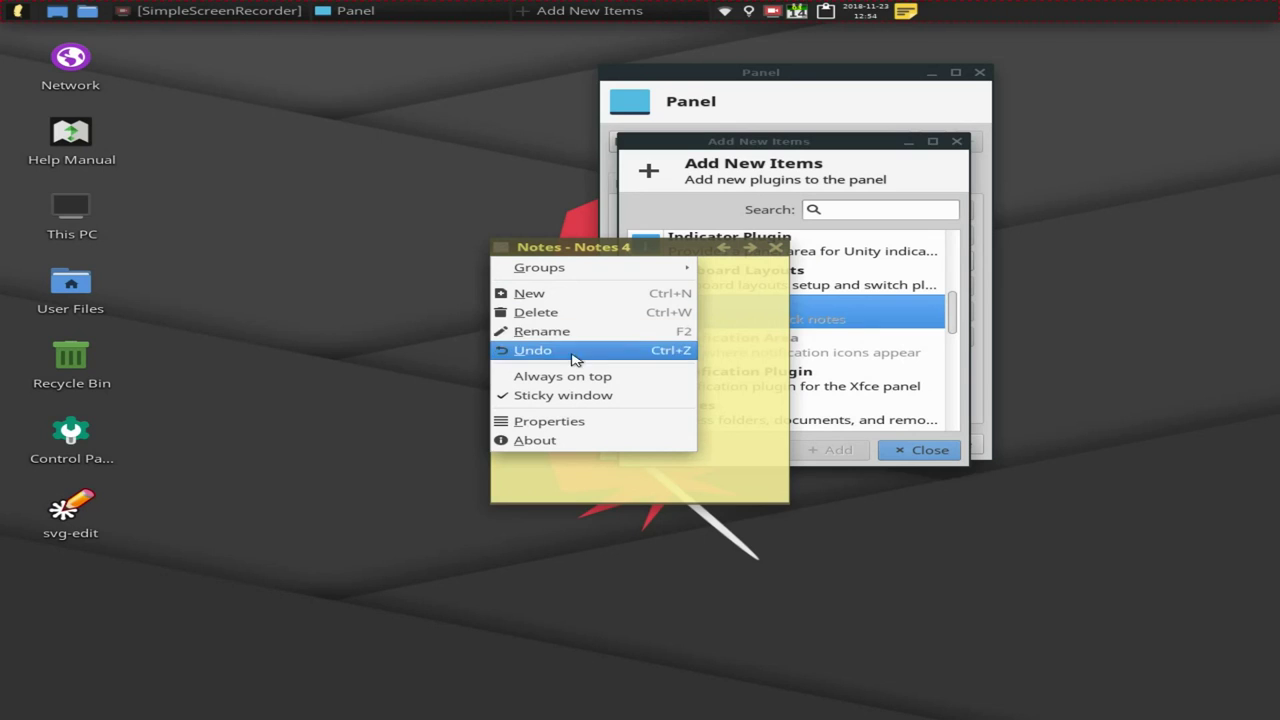
left_click(572, 441)
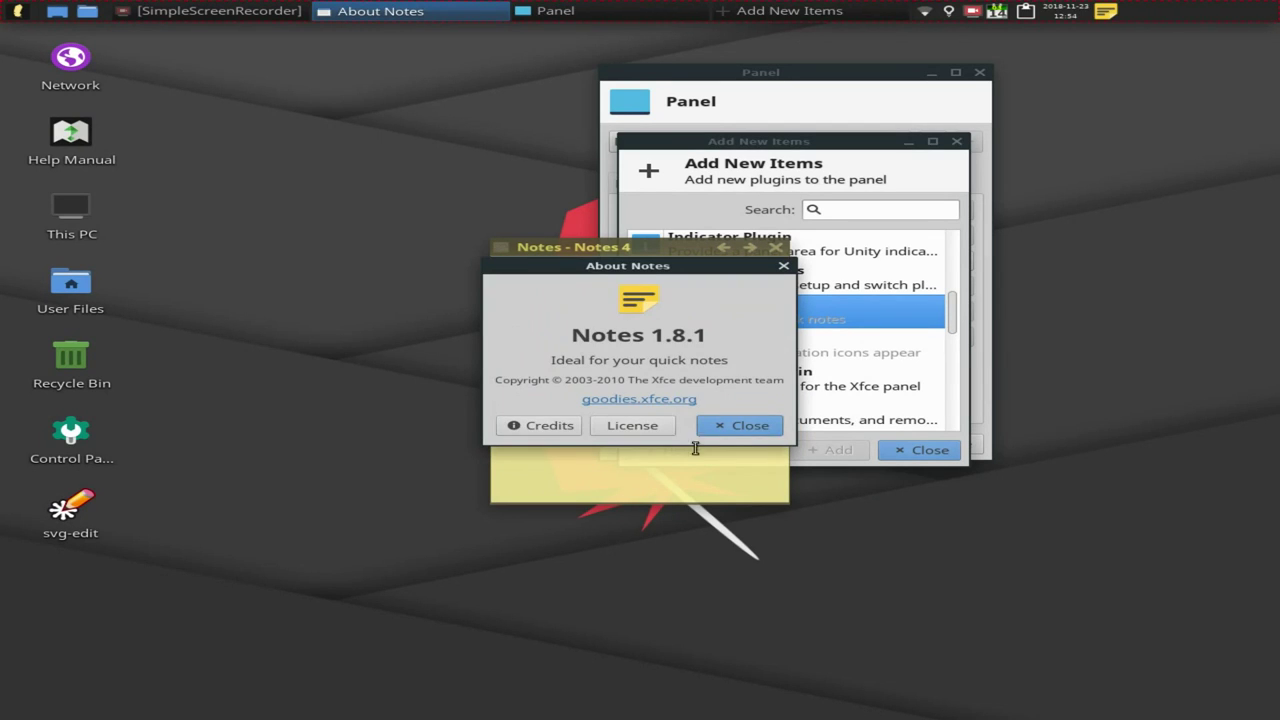
left_click(724, 422)
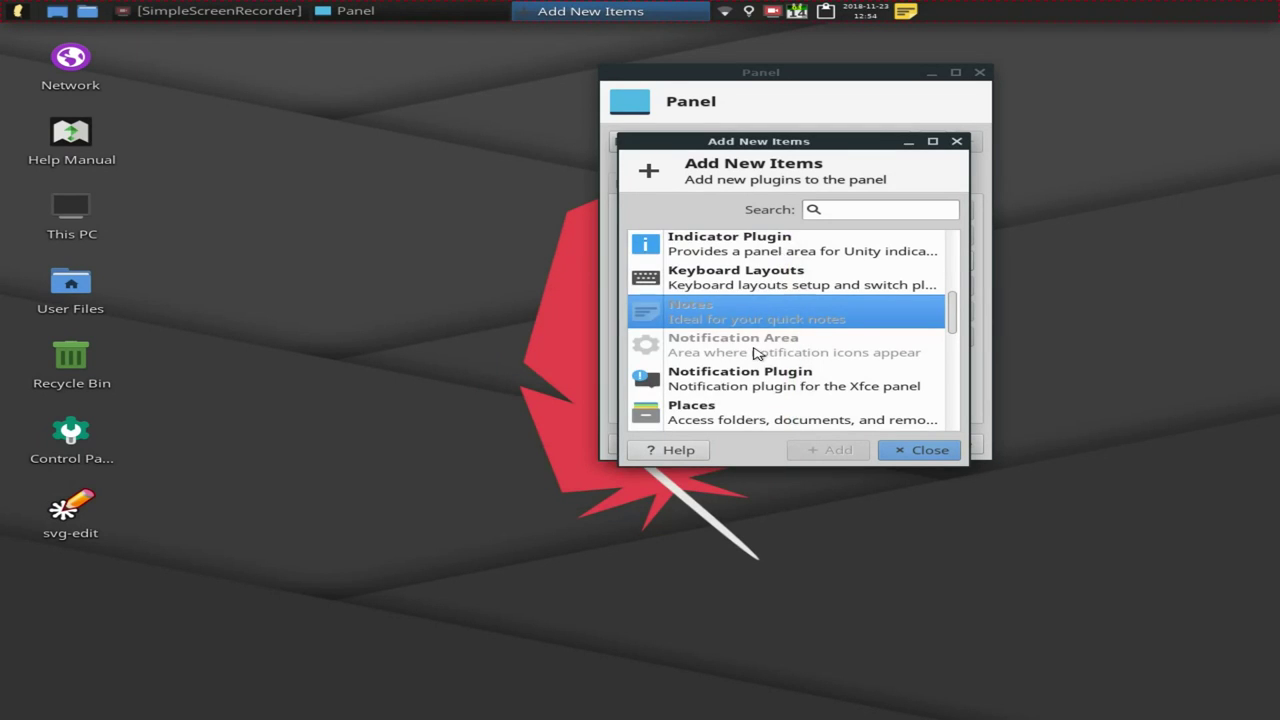
- Add the Screenshot plugin to the panel and test it with a capture, cancelling the resulting dialog
scroll(755, 355, "down", 3)
scroll(752, 367, "down", 1)
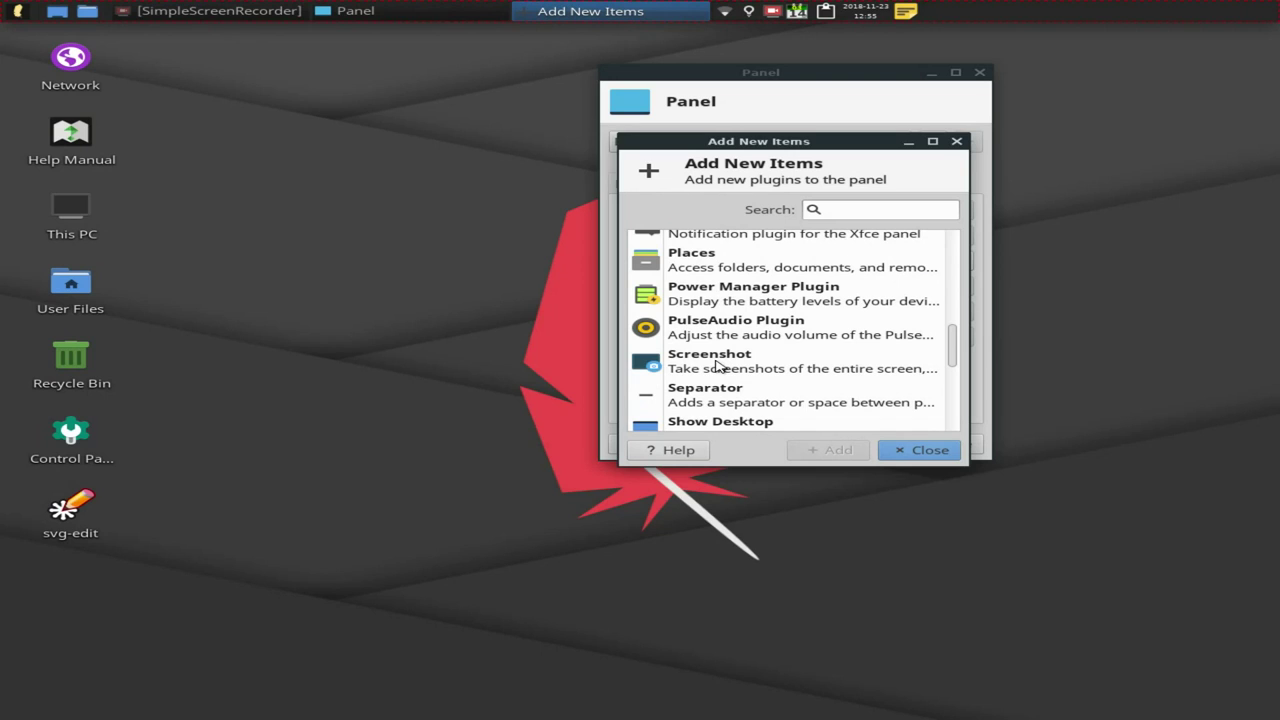
left_click(715, 365)
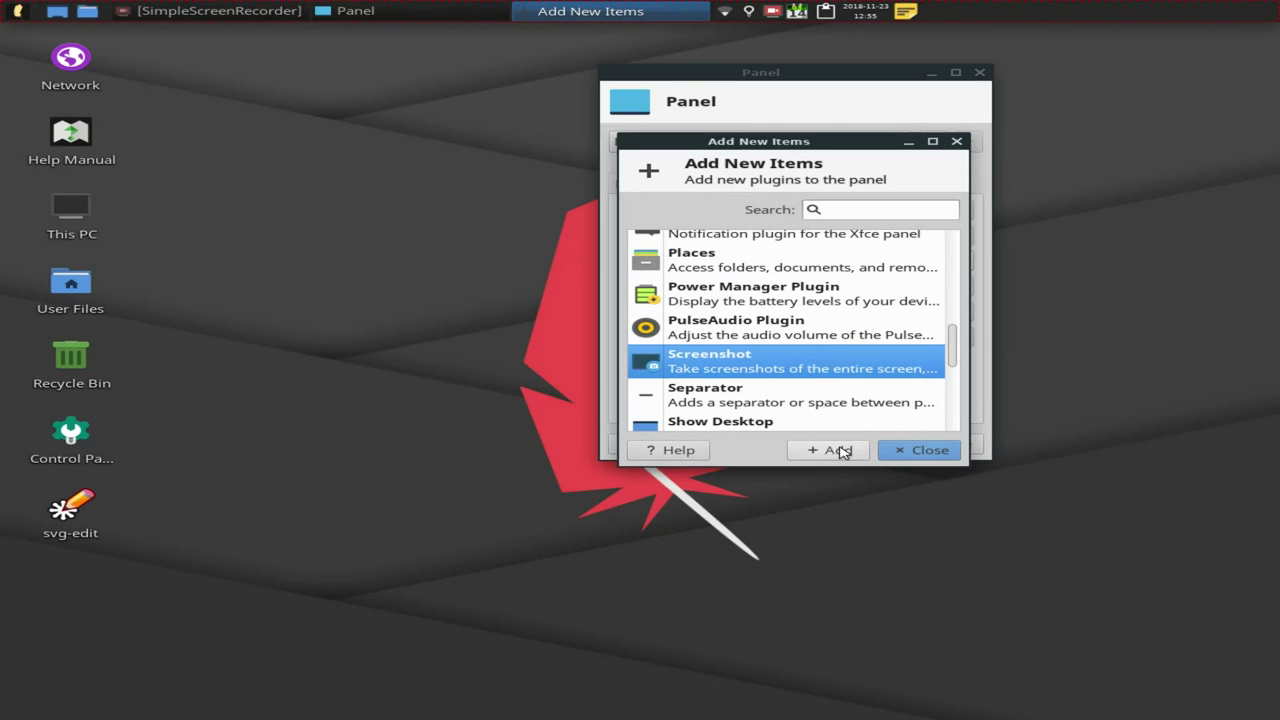
left_click(829, 449)
left_click(936, 12)
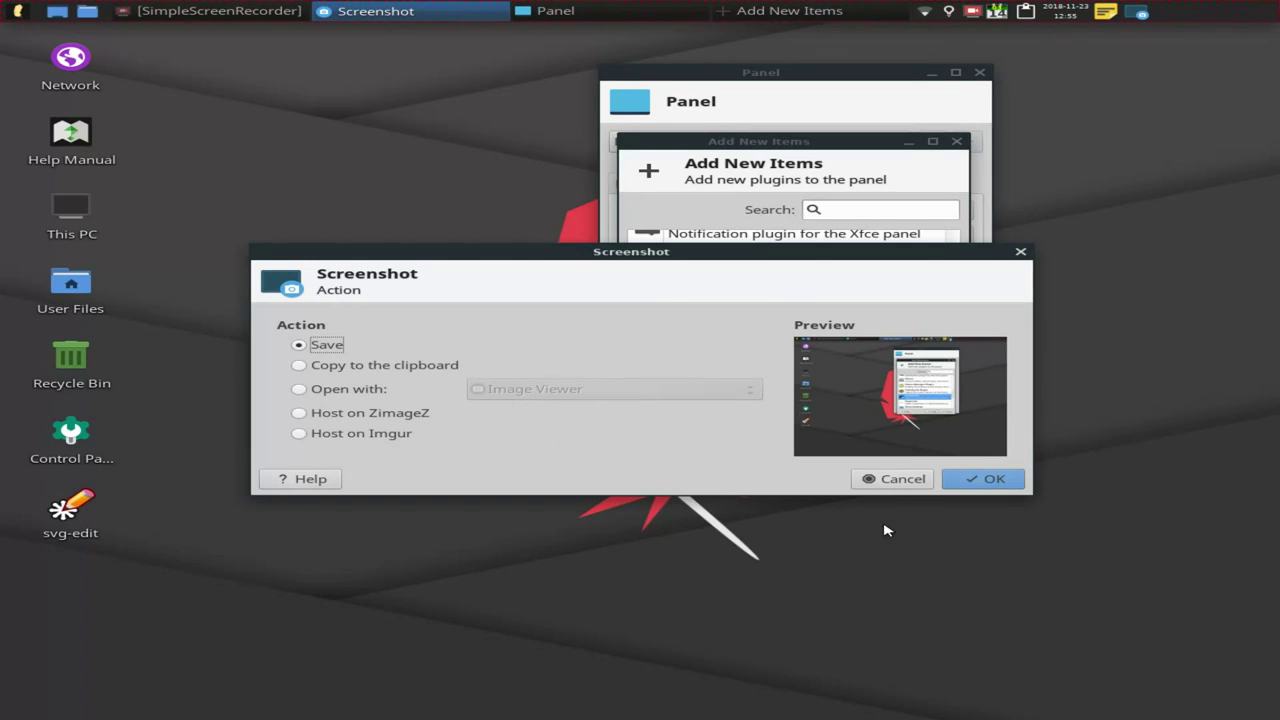
left_click(894, 479)
- Set the Screenshot plugin's region to capture to "Select a region" and close its preferences
right_click(940, 12)
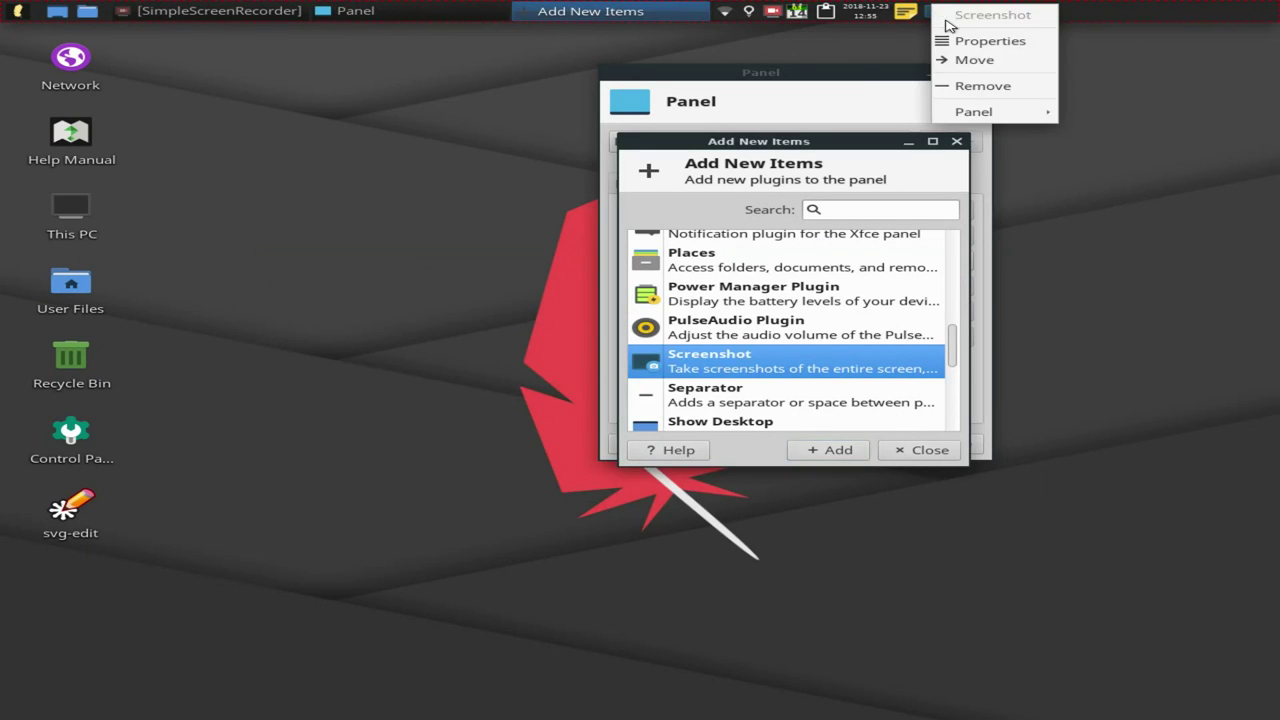
left_click(974, 41)
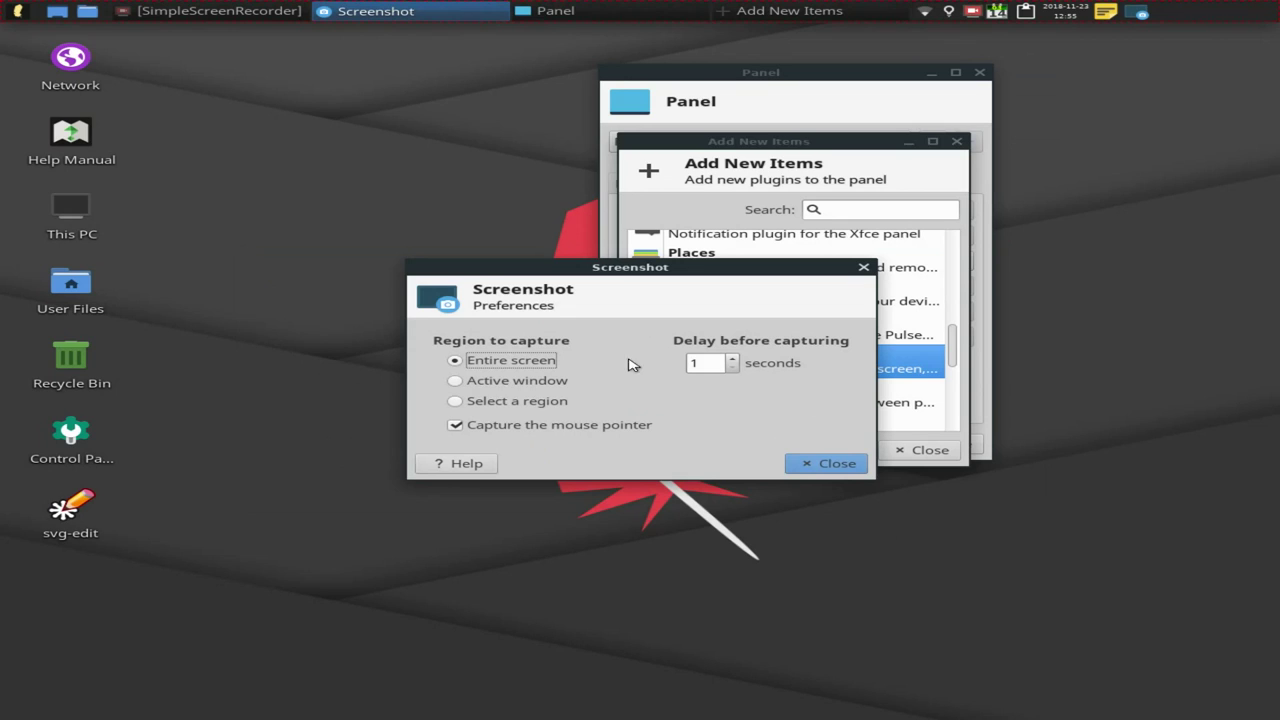
left_click(487, 385)
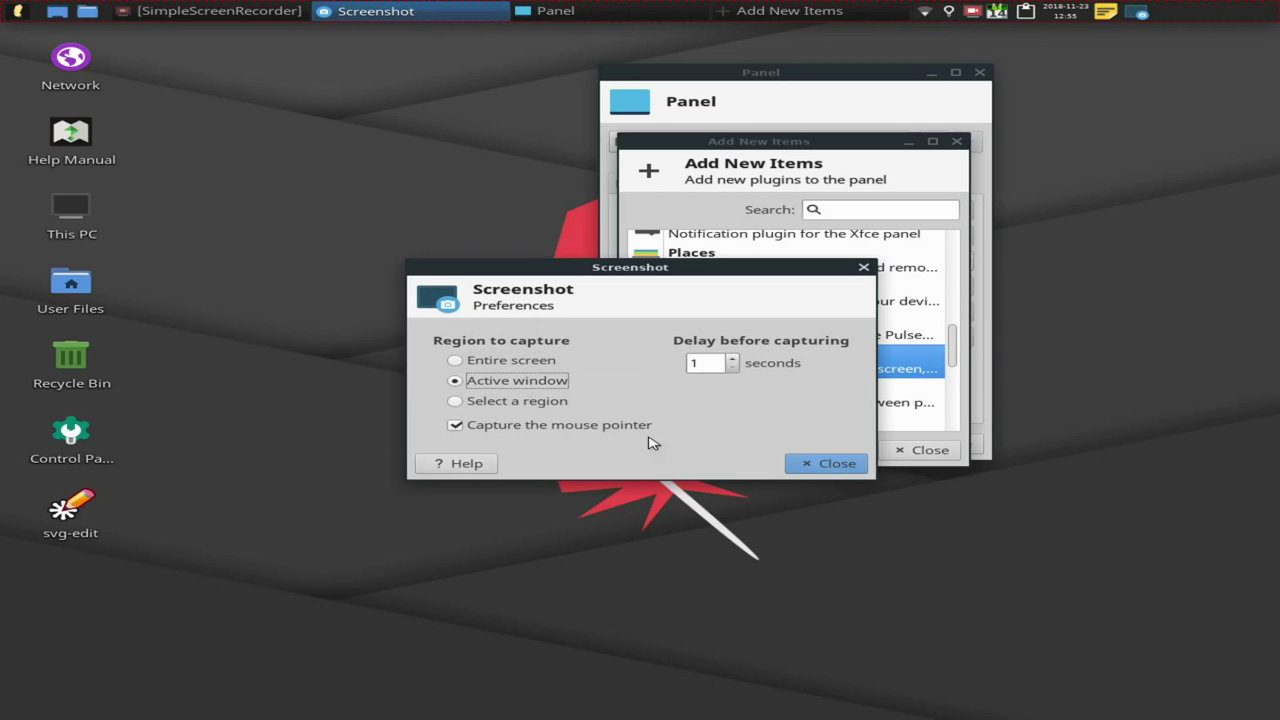
left_click(510, 404)
left_click(838, 464)
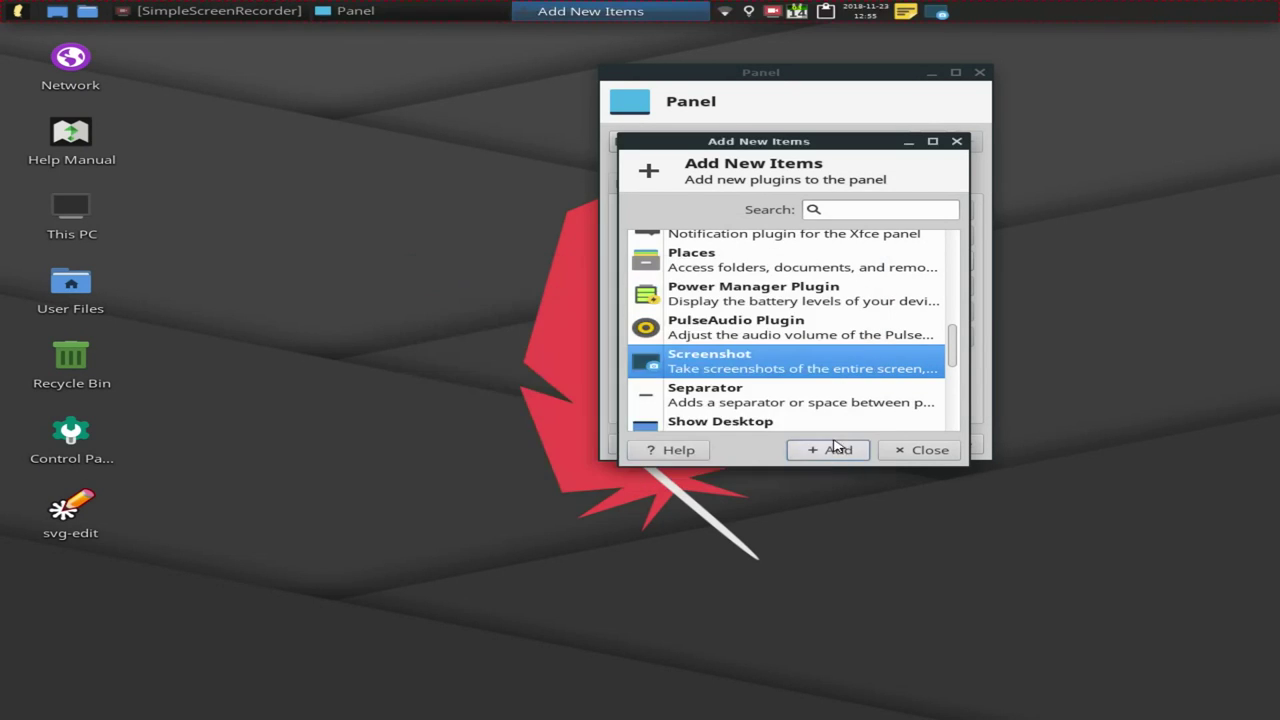
- Test the Screenshot plugin by capturing a selected region around the Panel window, and cancel the resulting dialog
left_click(620, 141)
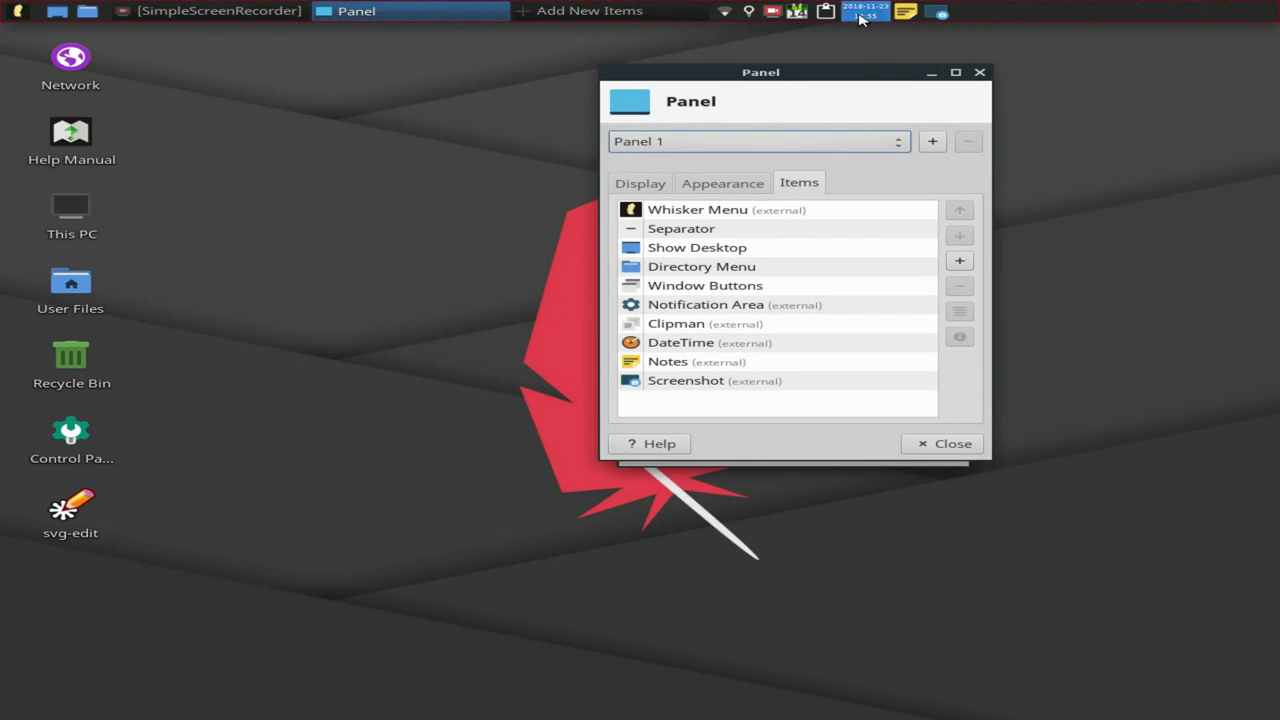
left_click(938, 11)
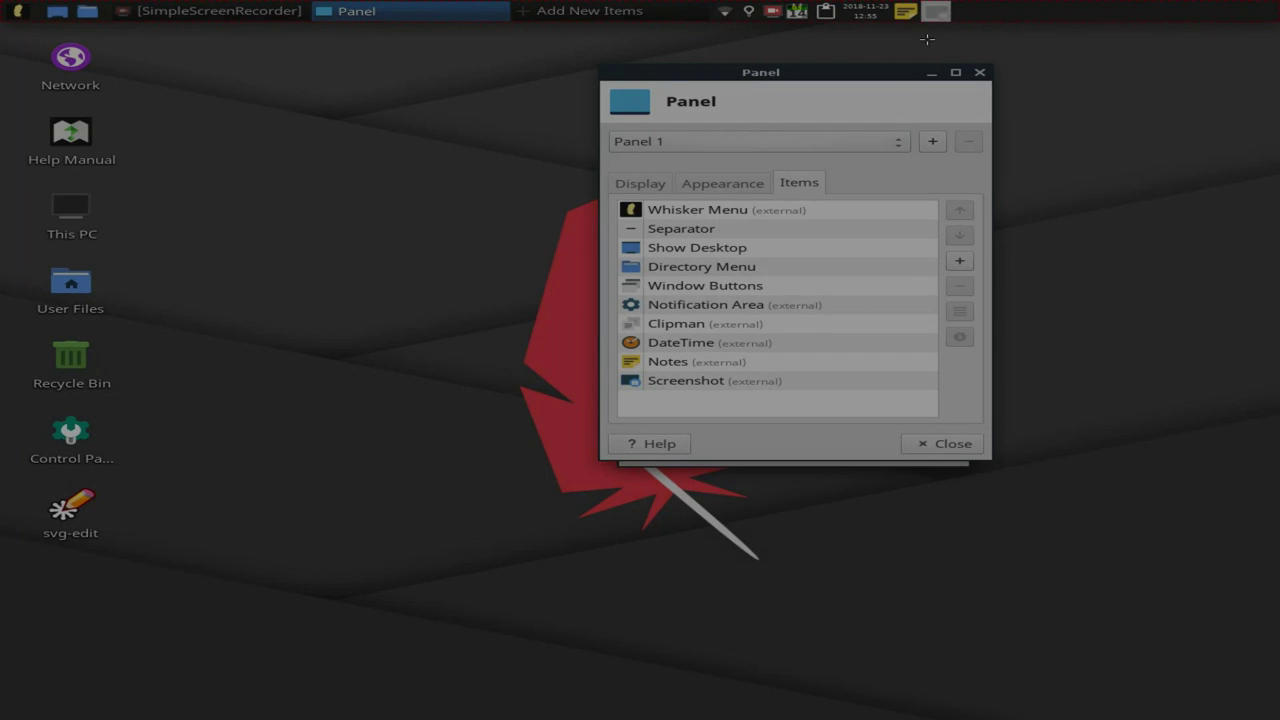
left_click_drag(416, 136, 1026, 580)
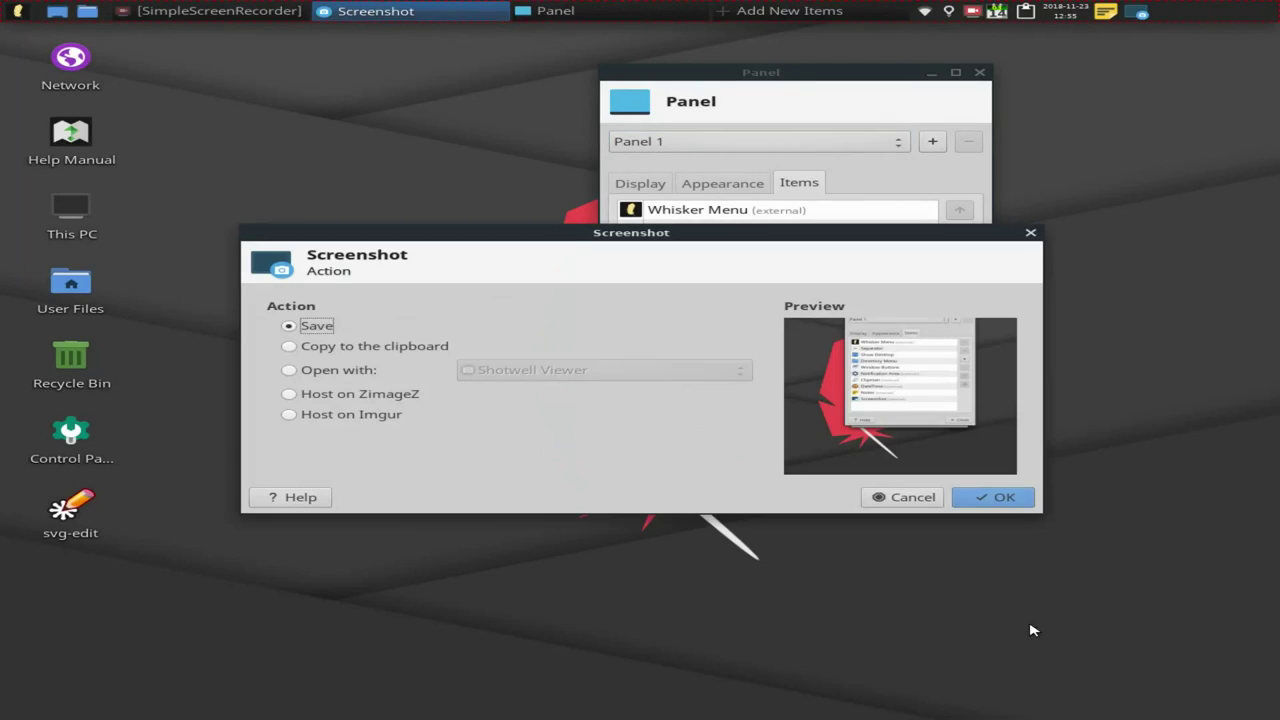
left_click(905, 499)
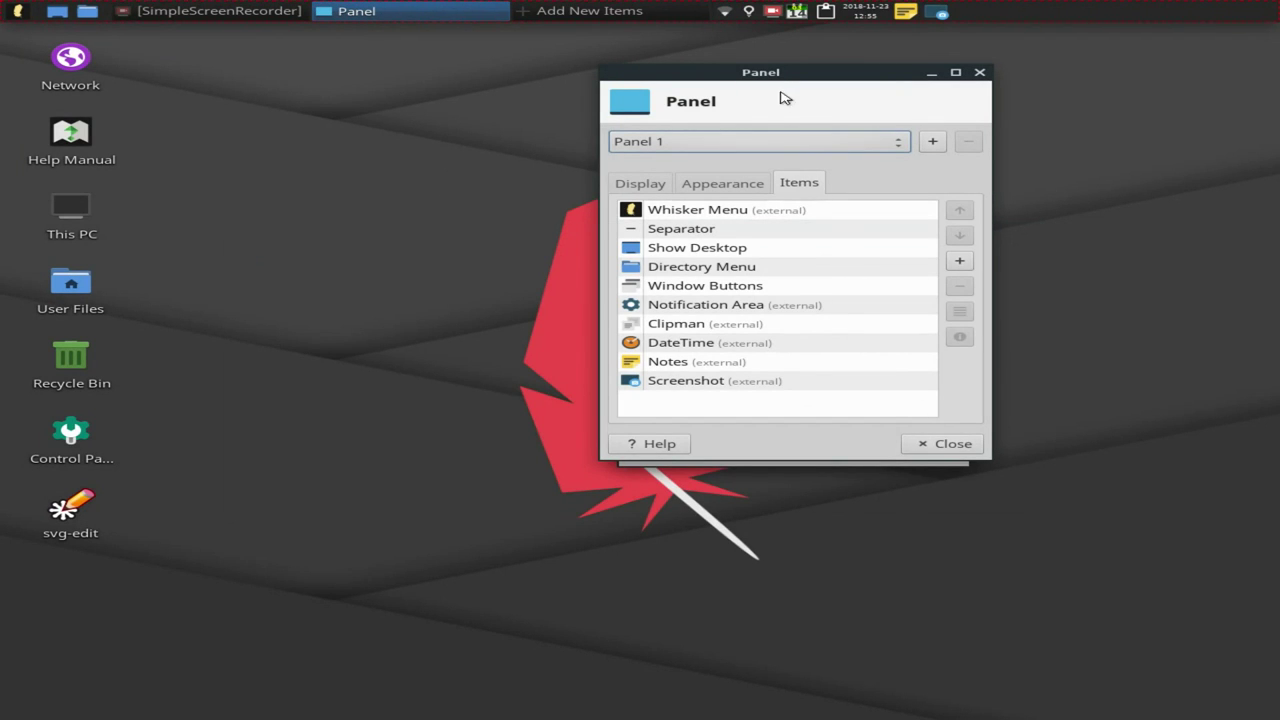
- Move the Panel window aside and add a Separator from the list of new items to the panel
left_click_drag(785, 74, 700, 130)
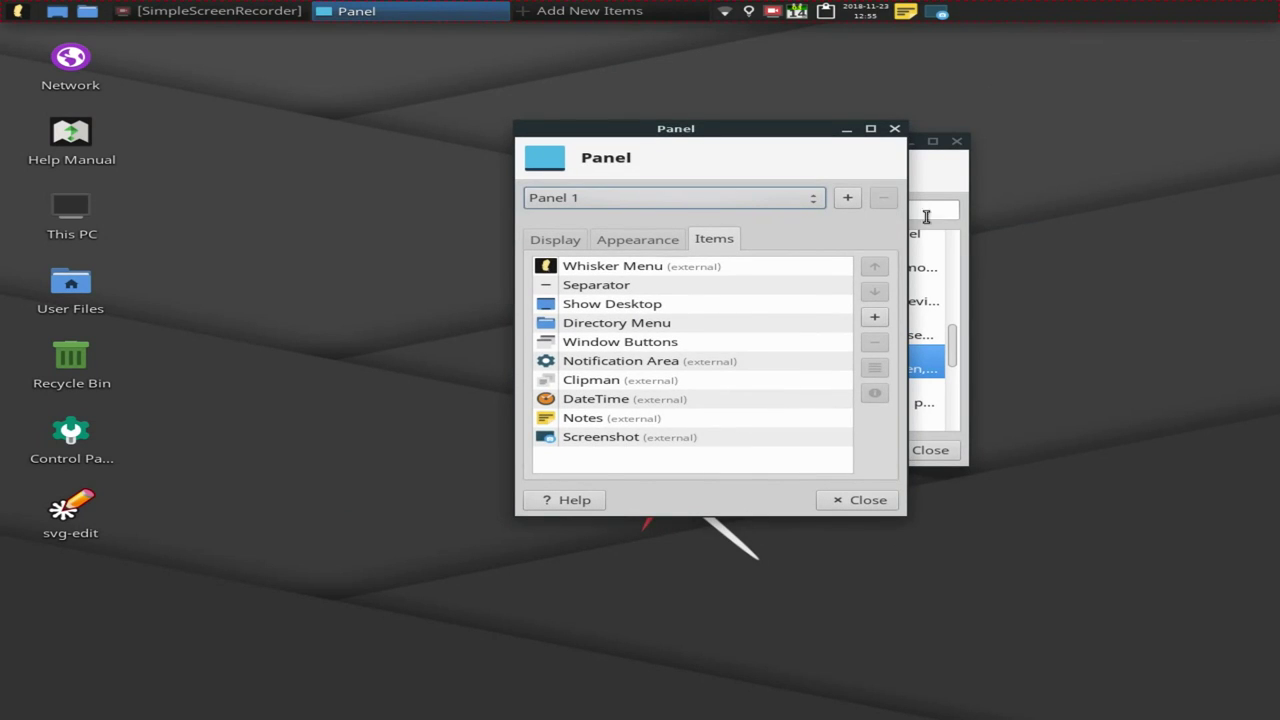
left_click(926, 216)
scroll(803, 368, "down", 1)
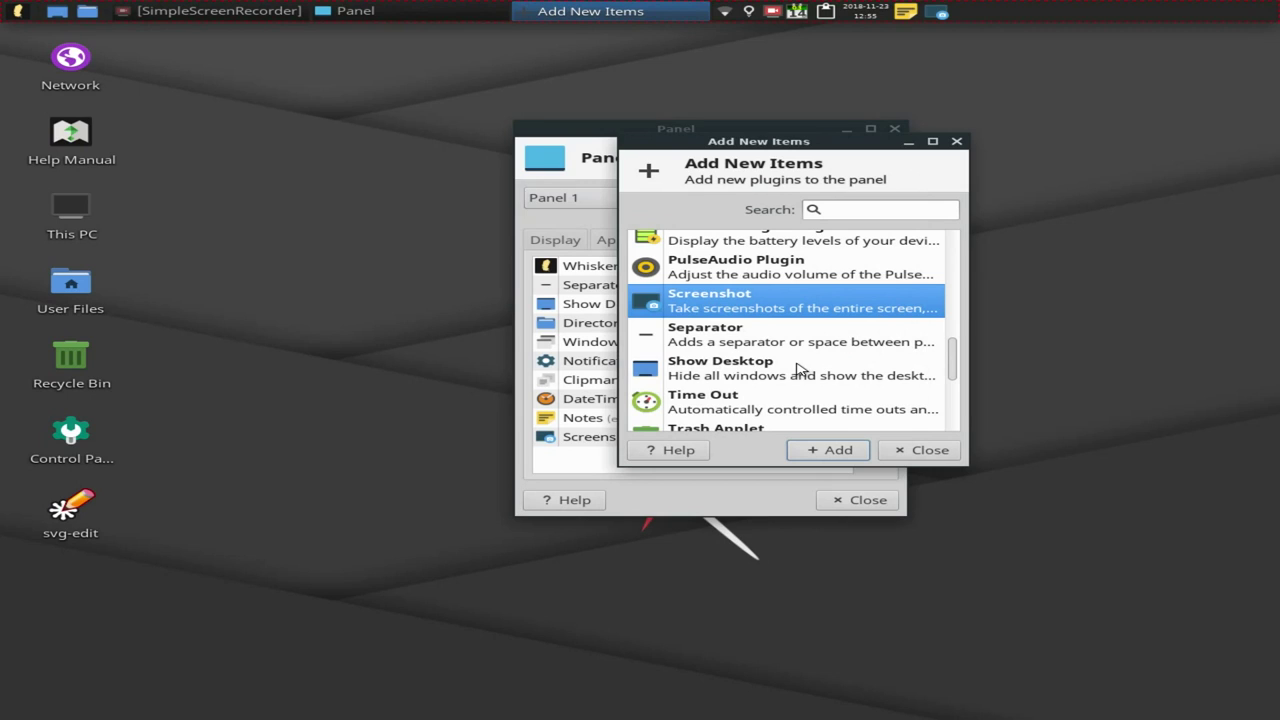
left_click(704, 343)
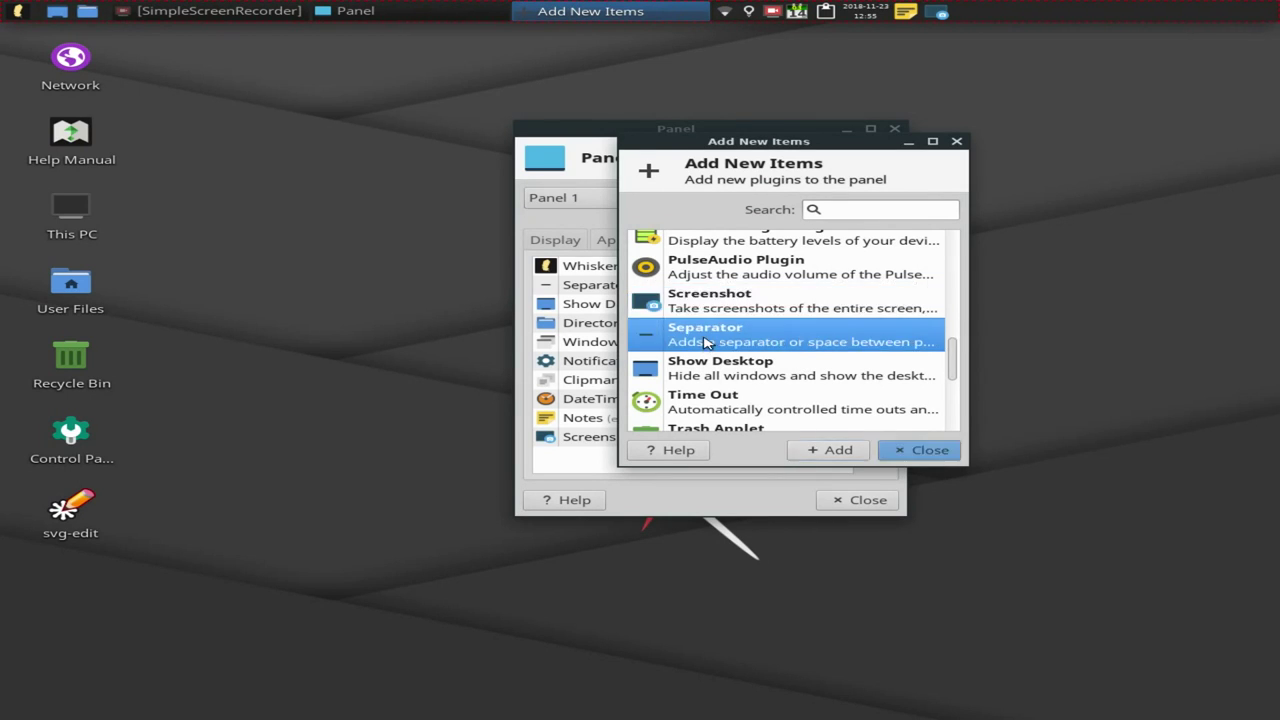
left_click(836, 452)
- Find the Time Out plugin in the list of new items and add it to the panel
scroll(742, 365, "down", 3)
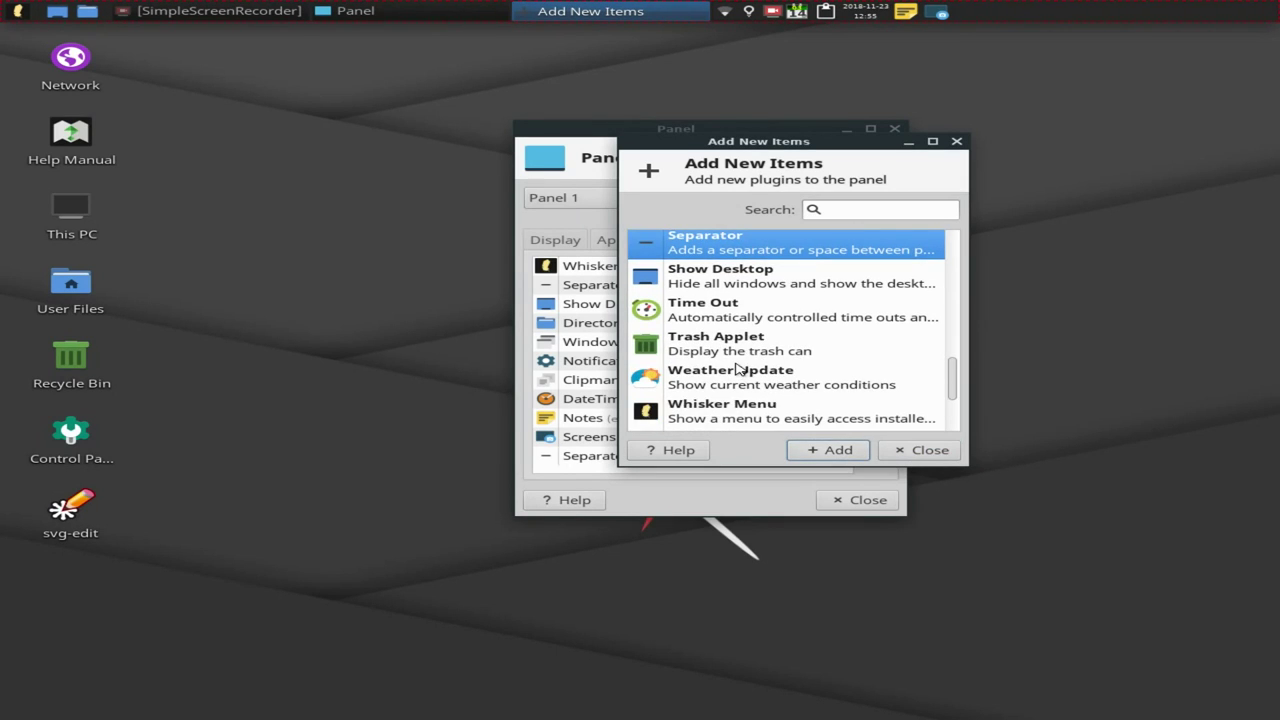
left_click(707, 311)
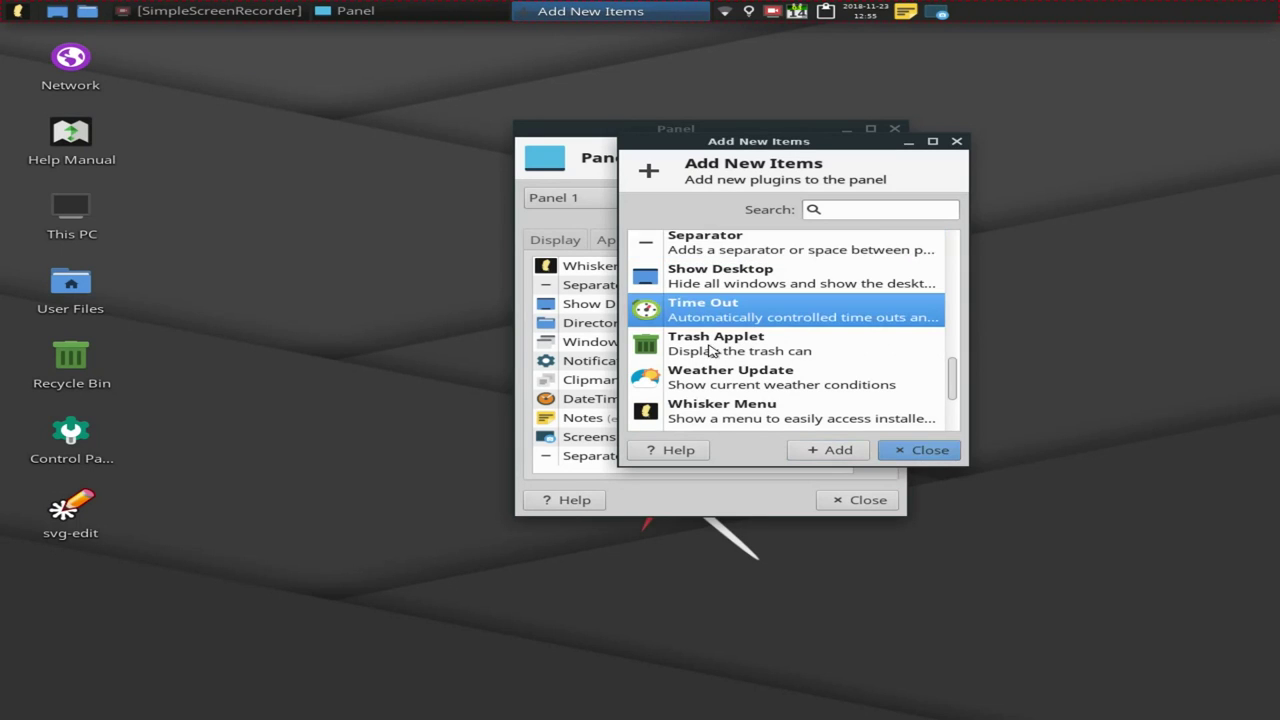
left_click(840, 449)
- Open the Time Out plugin's properties, examine its break length and postpone length settings, and close them unchanged
right_click(992, 14)
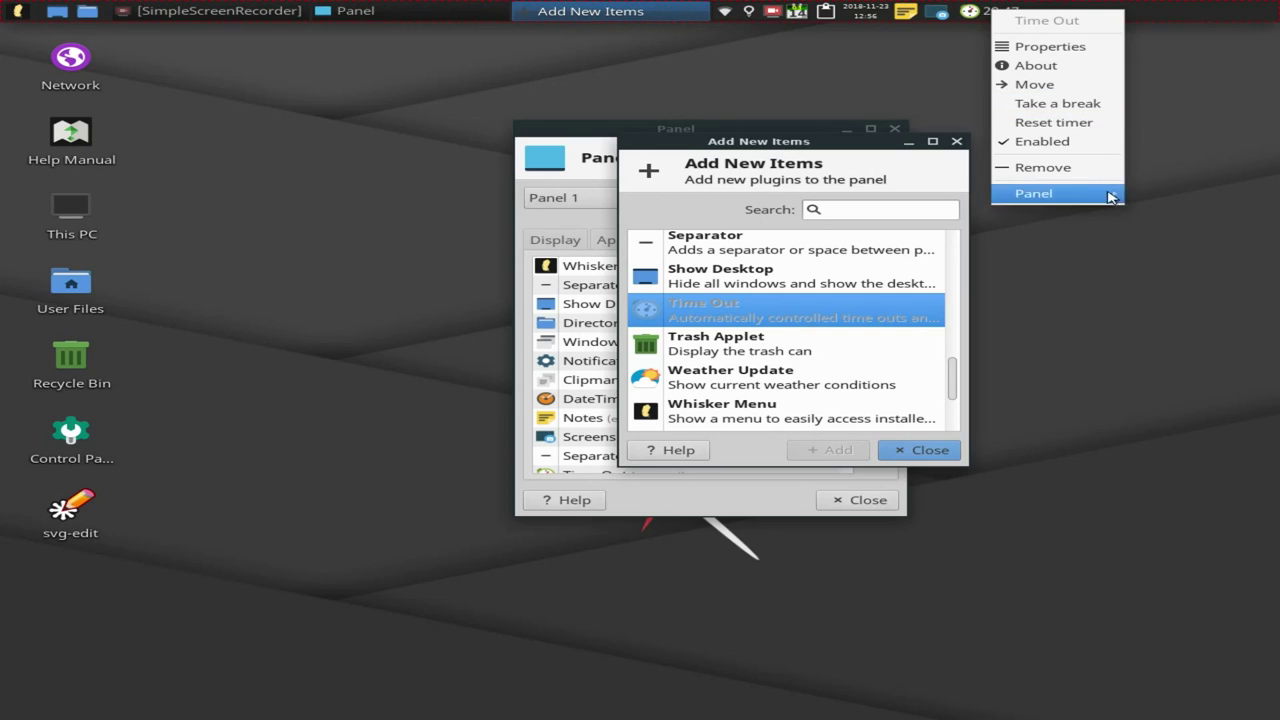
left_click(1051, 54)
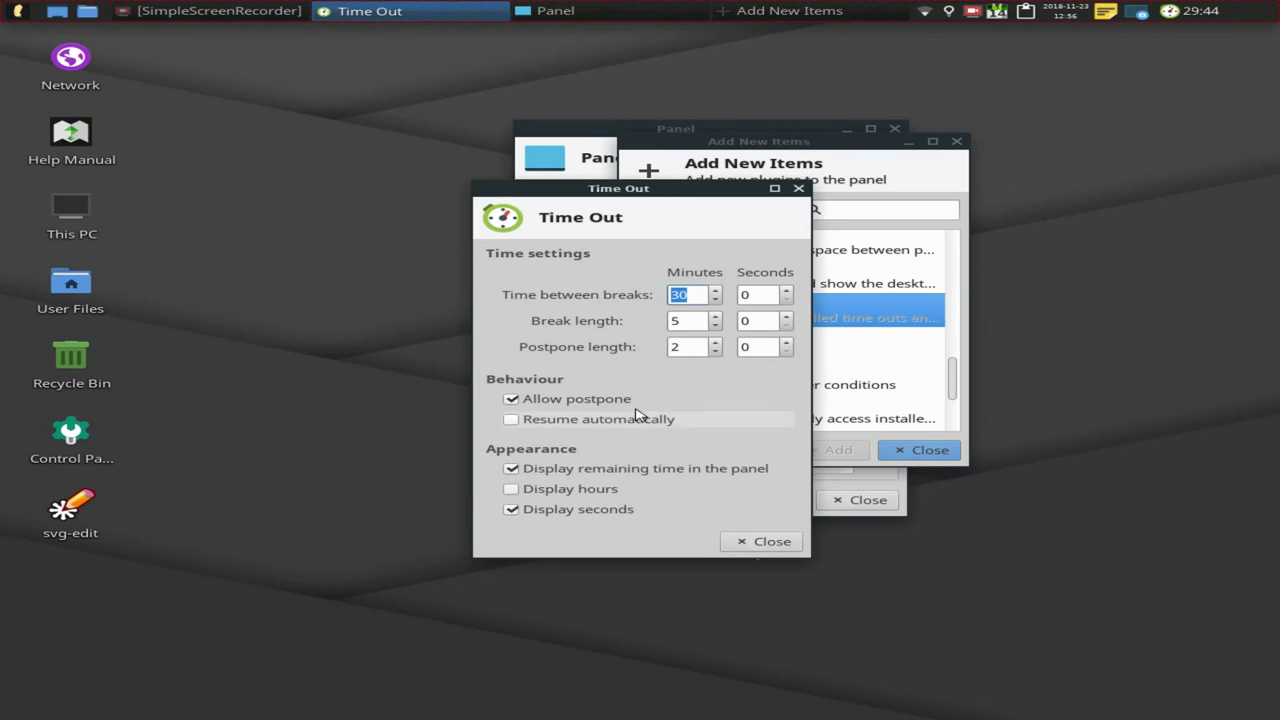
double_click(686, 322)
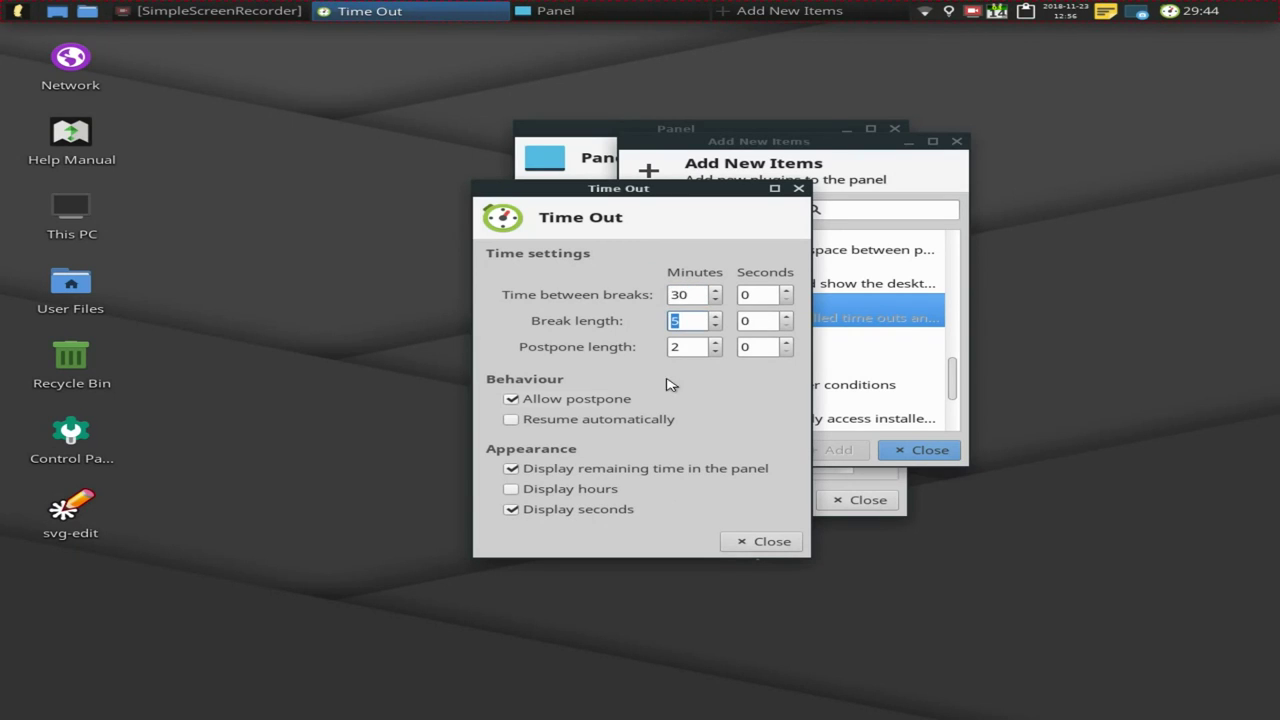
left_click(692, 346)
double_click(688, 346)
left_click(765, 541)
- Disable the Time Out plugin's timer and enable it again
right_click(998, 14)
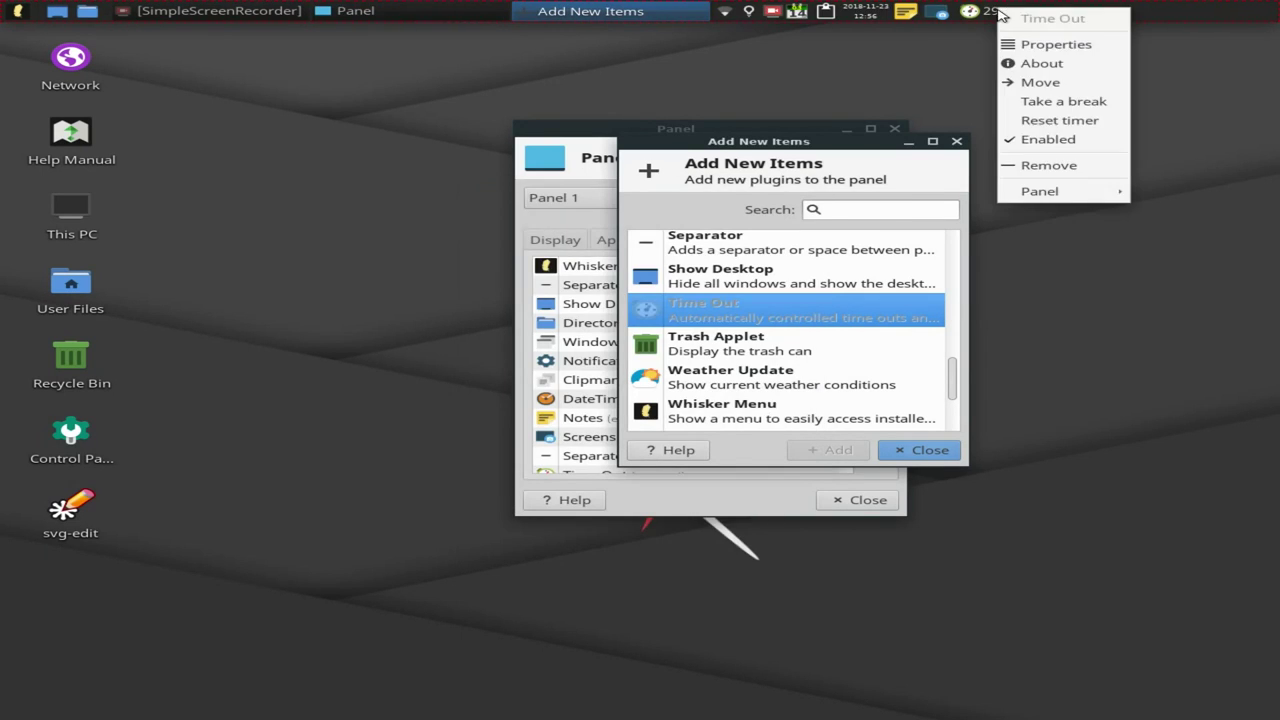
left_click(1032, 147)
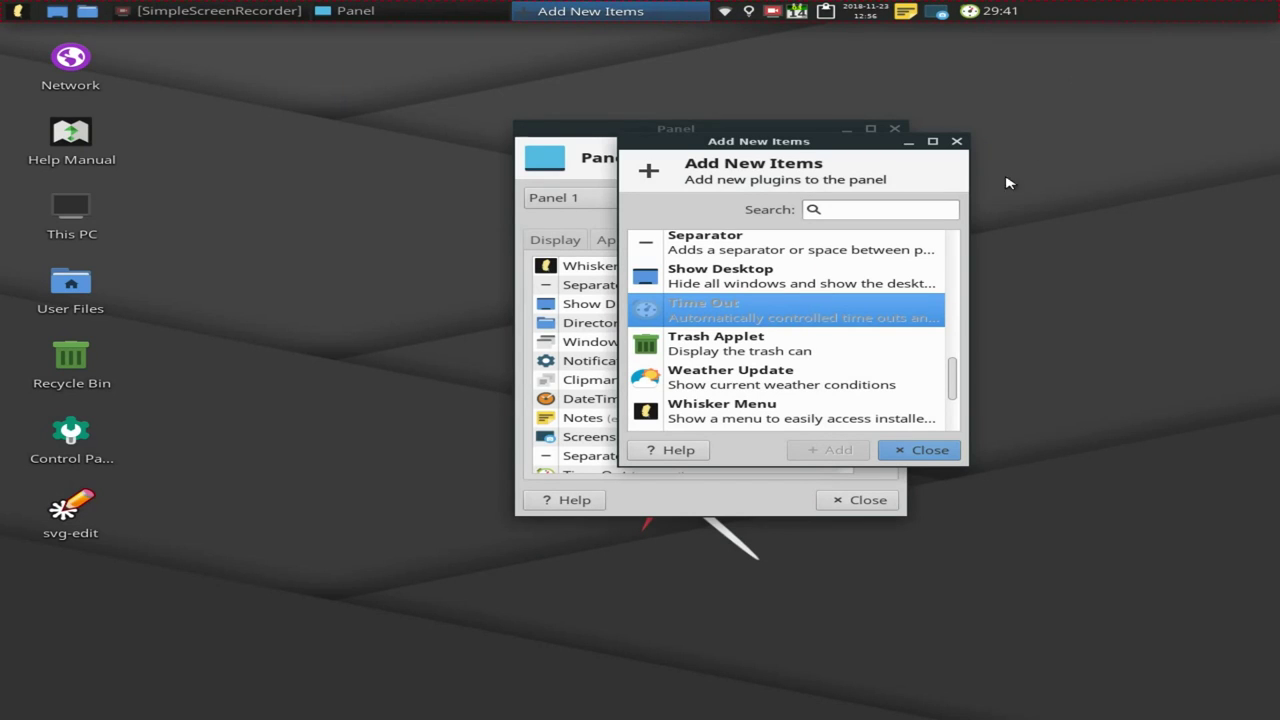
right_click(998, 14)
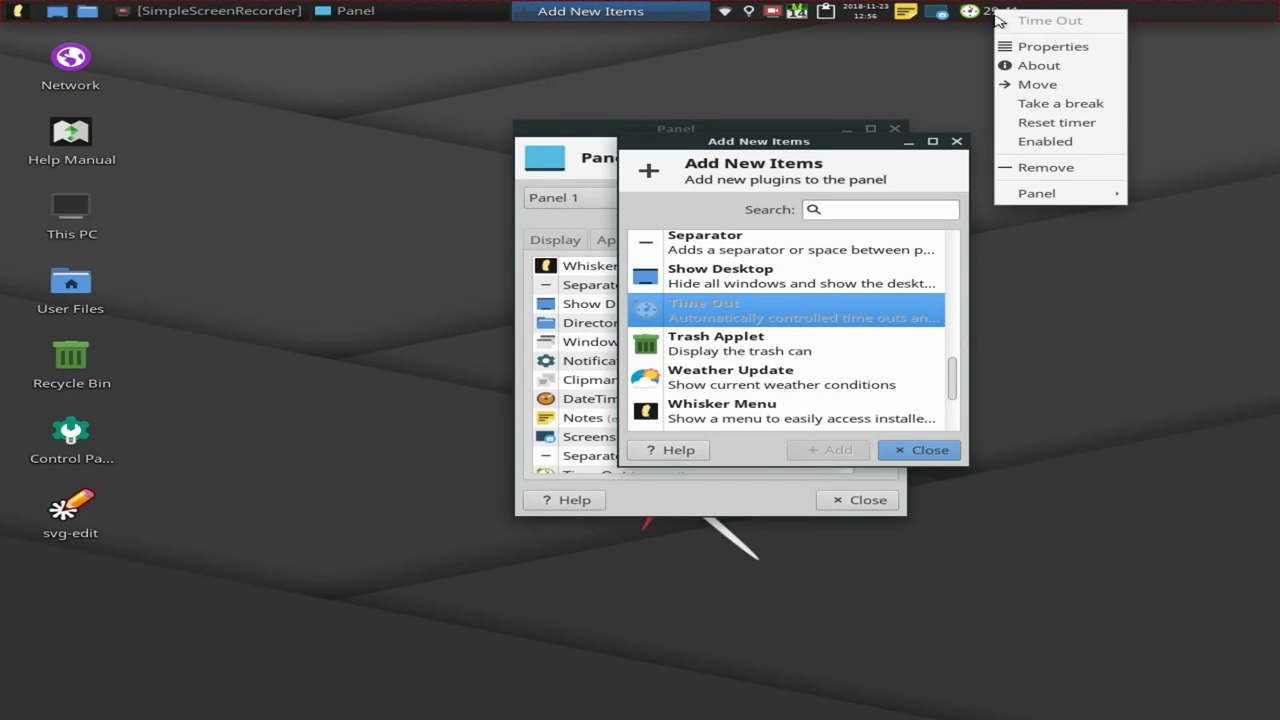
left_click(1016, 146)
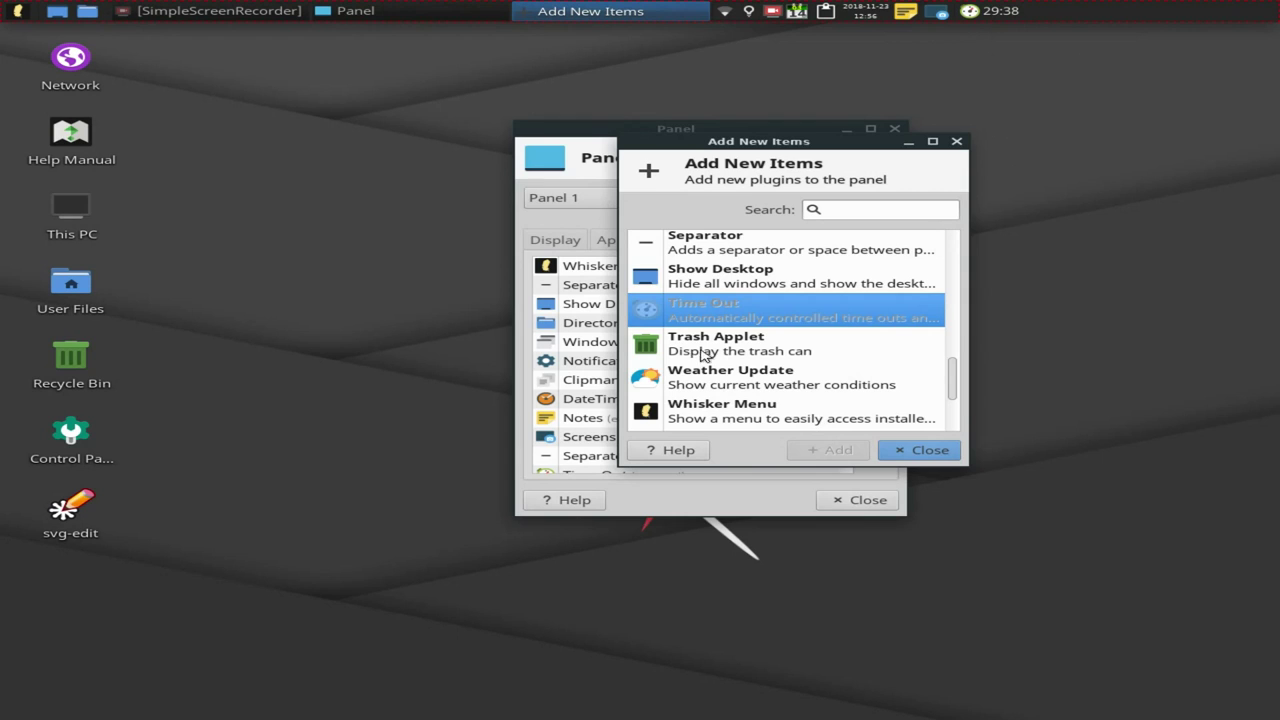
- Browse the remaining new items and add the Power Manager Plugin to the panel
scroll(724, 408, "down", 3)
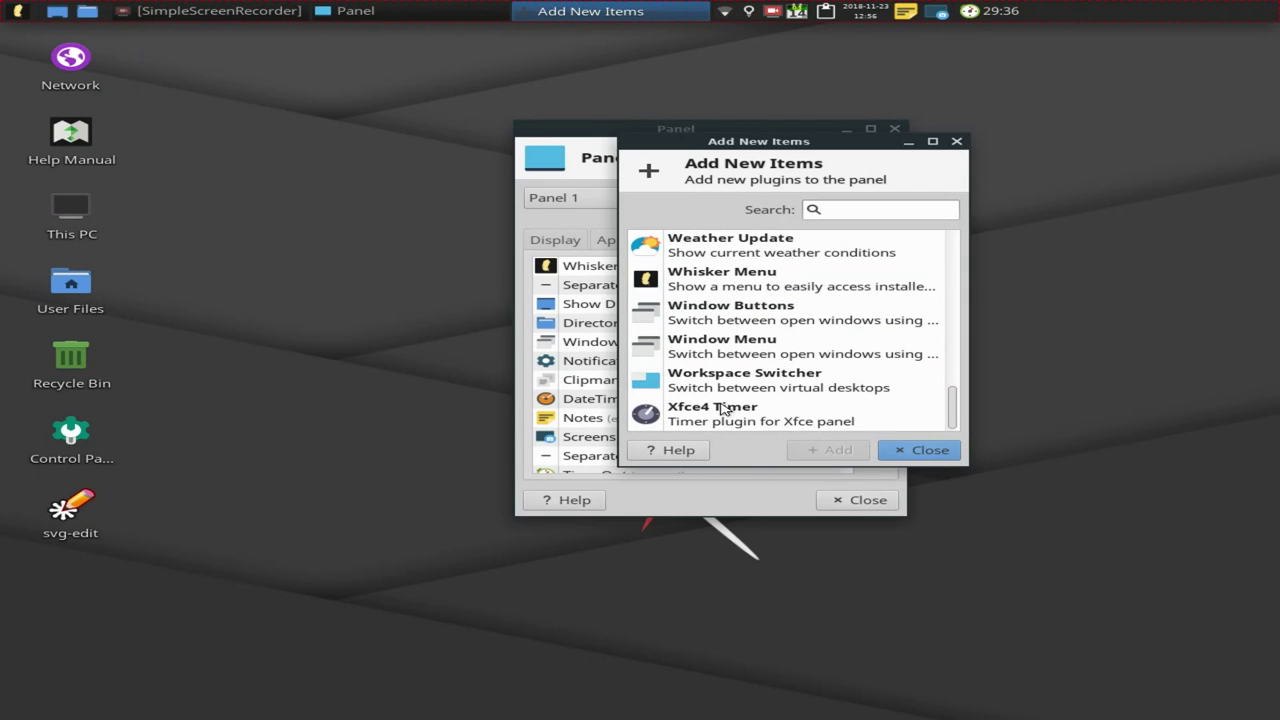
scroll(735, 422, "up", 7)
scroll(736, 421, "up", 4)
scroll(731, 366, "down", 4)
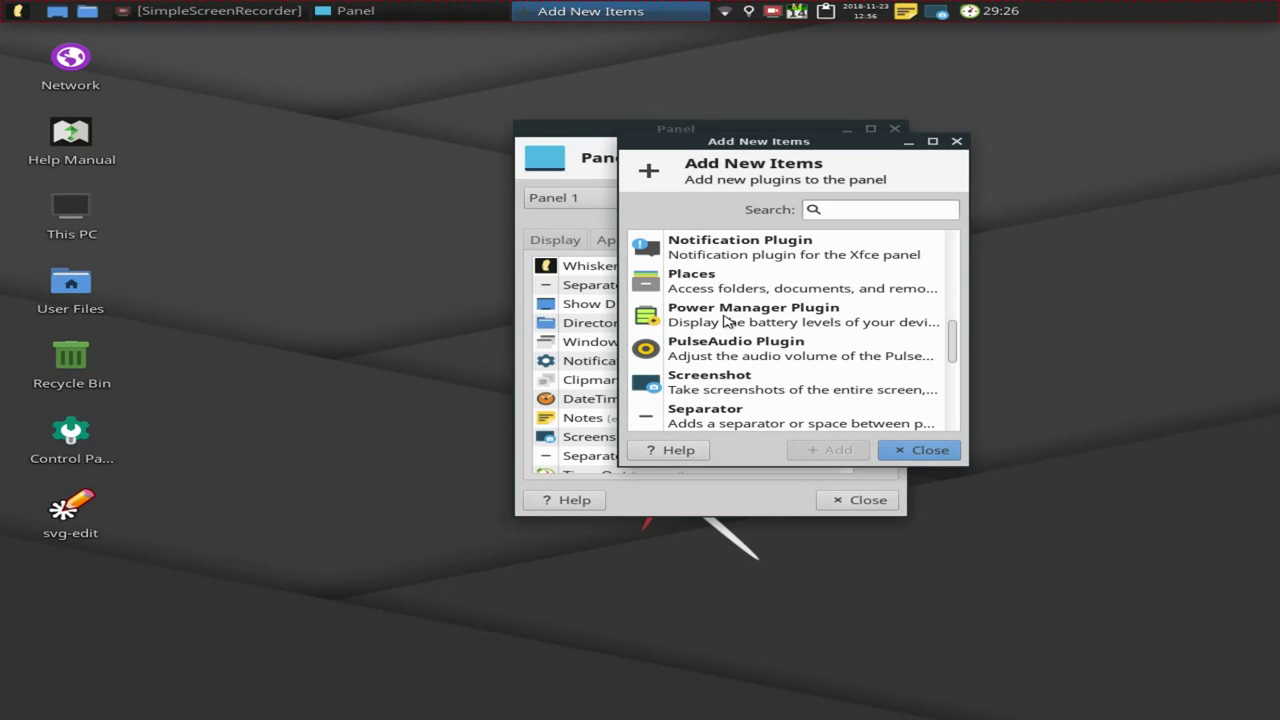
left_click(724, 320)
left_click(830, 450)
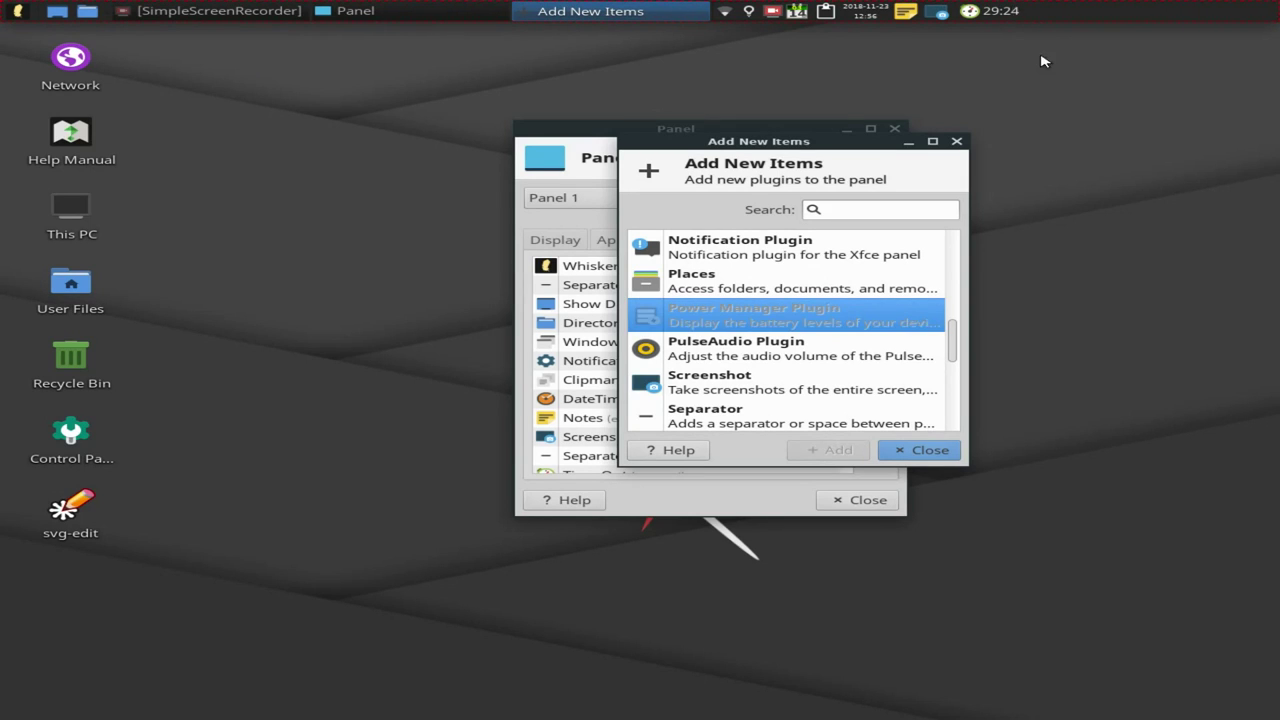
- Try the Percentage label for the Power Manager Plugin, set its label to None and close its settings
right_click(1034, 11)
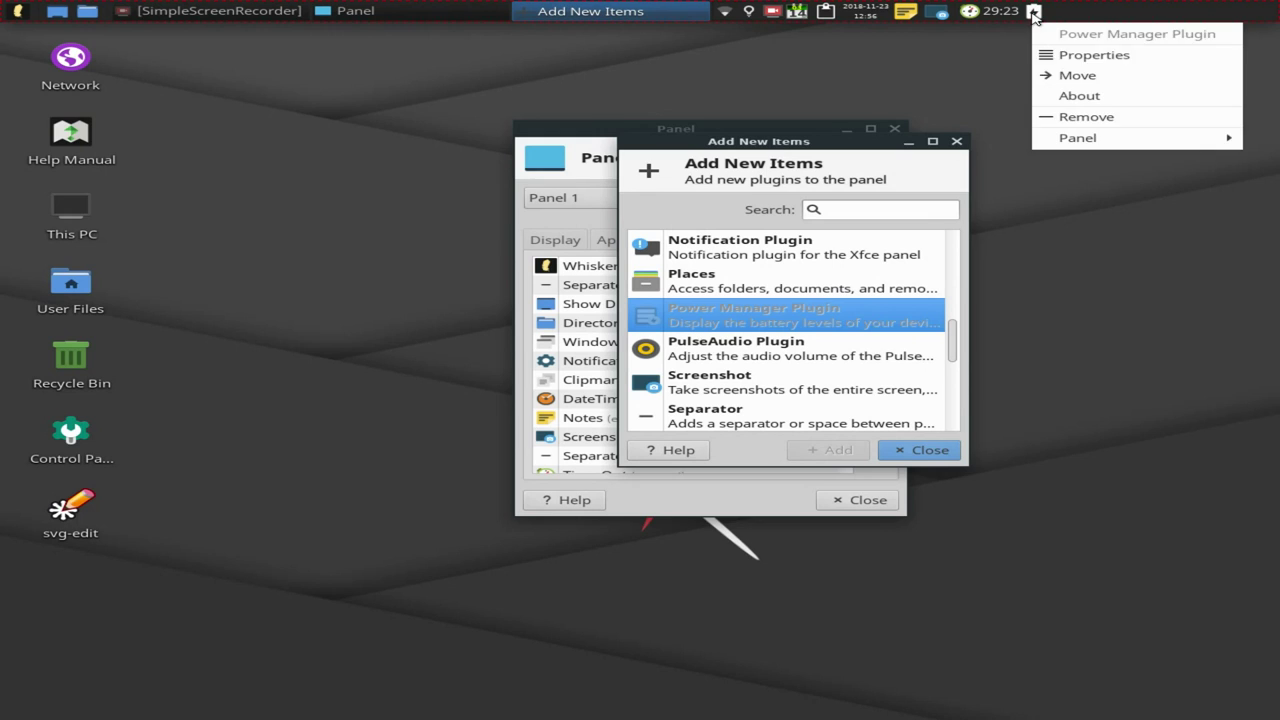
left_click(1068, 58)
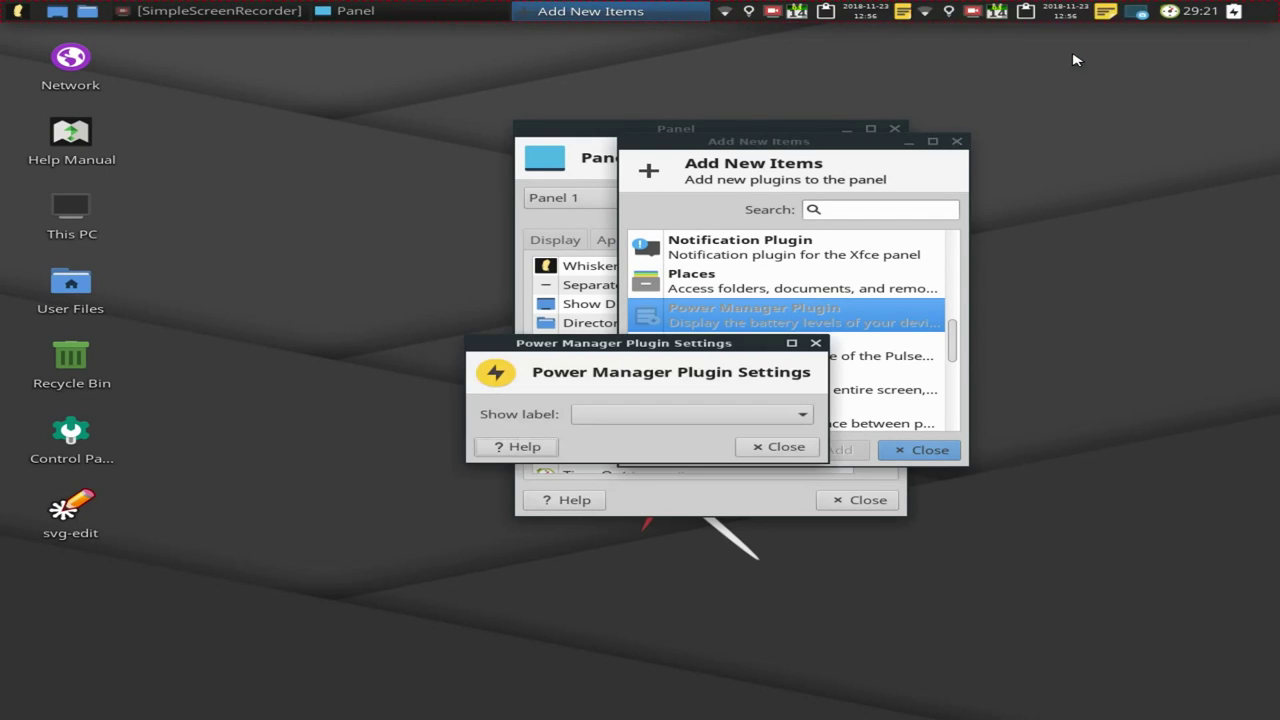
left_click(699, 422)
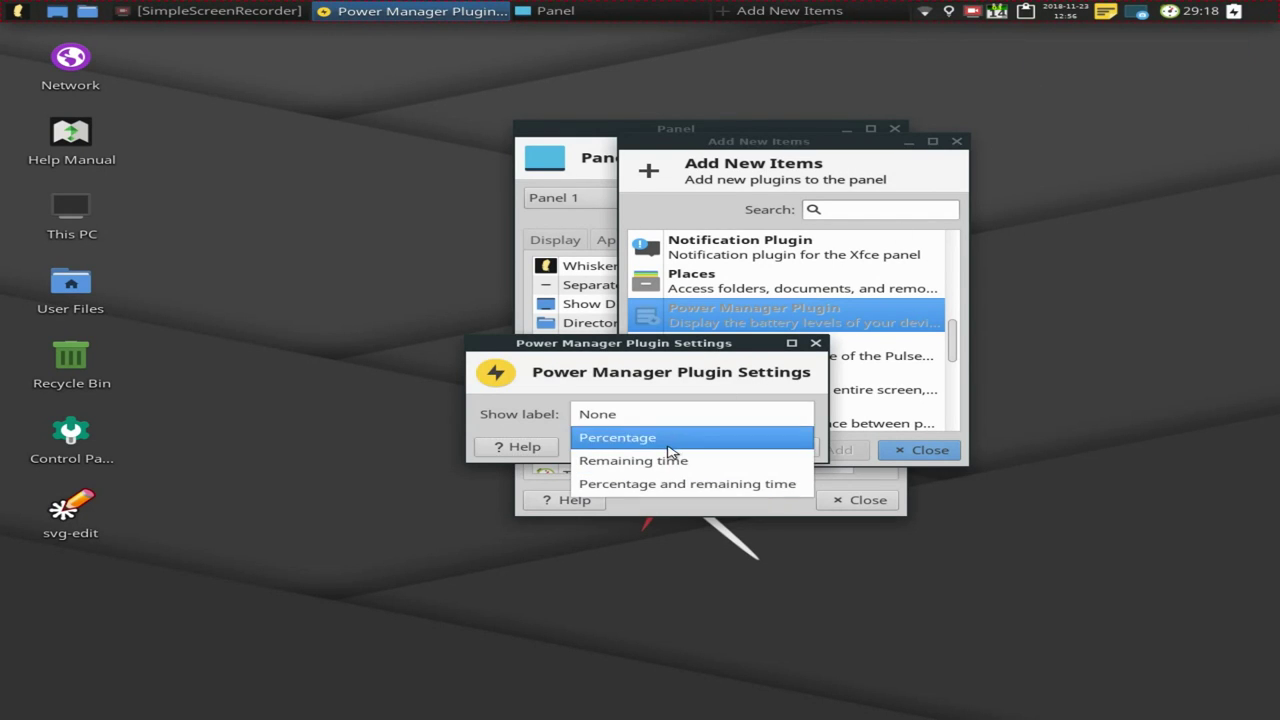
left_click(668, 440)
left_click(730, 421)
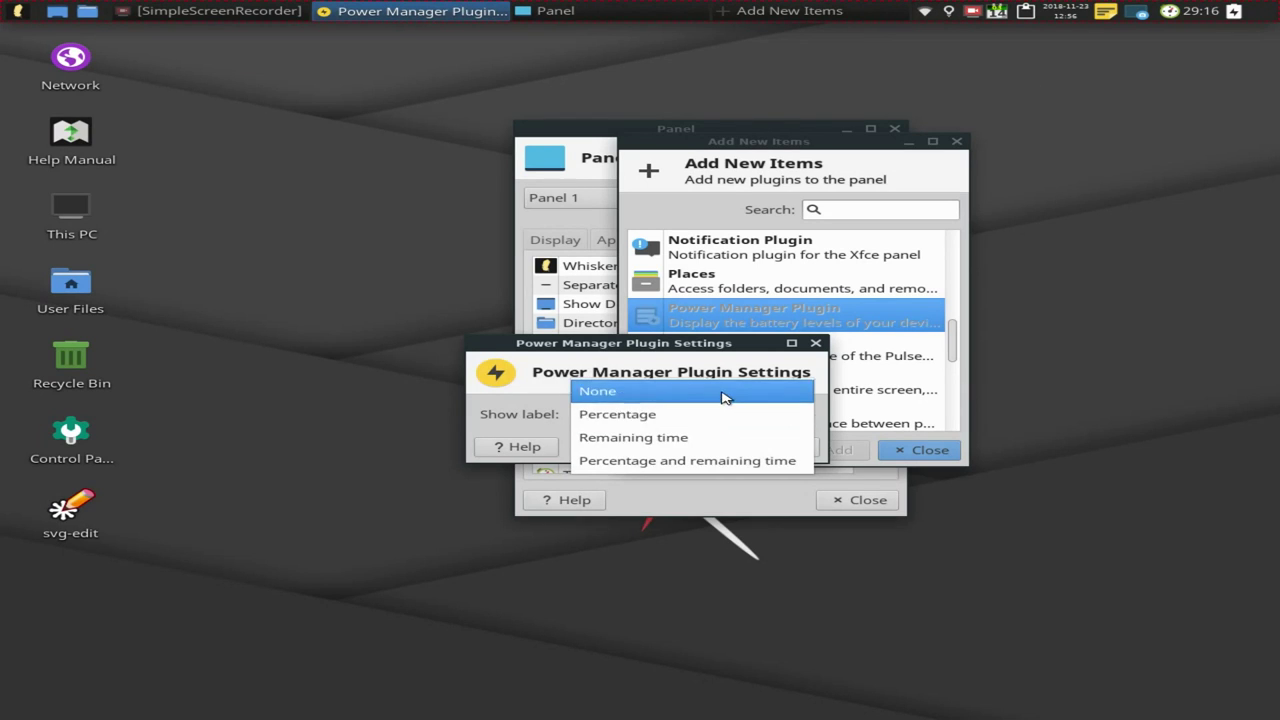
left_click(725, 398)
left_click(777, 449)
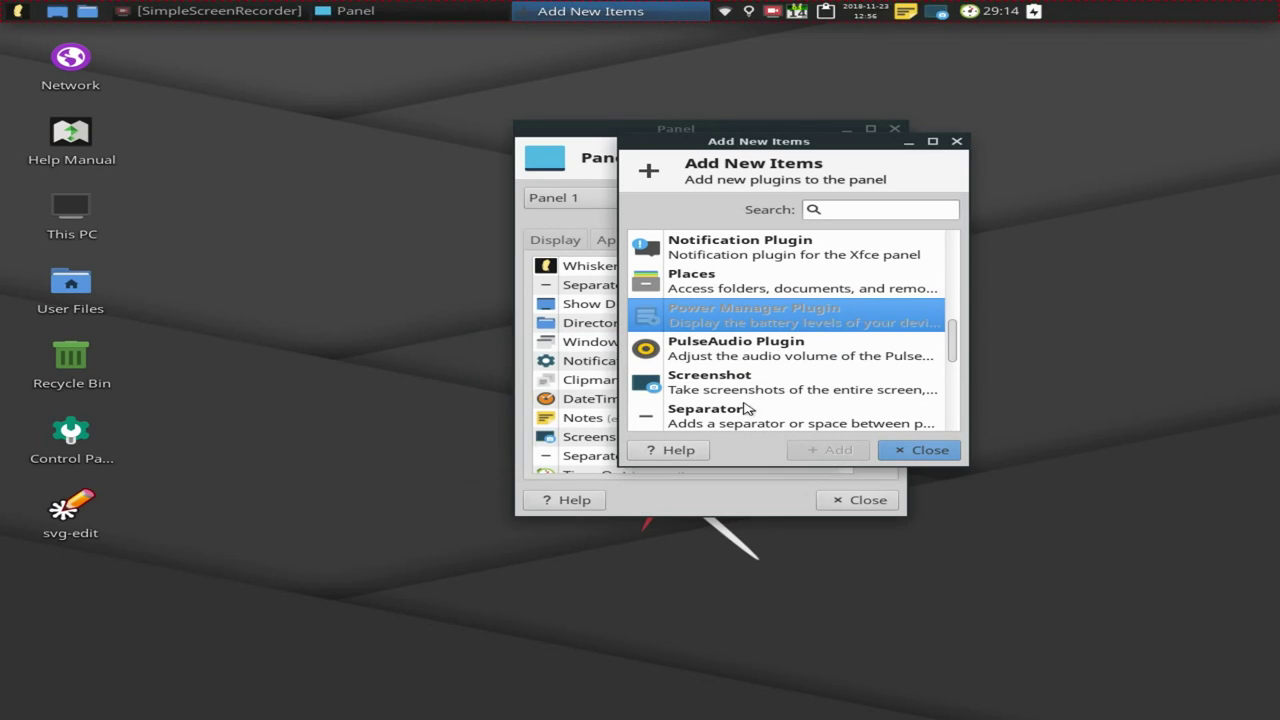
- Add the PulseAudio Plugin to the panel and close the list of new items
right_click(1034, 11)
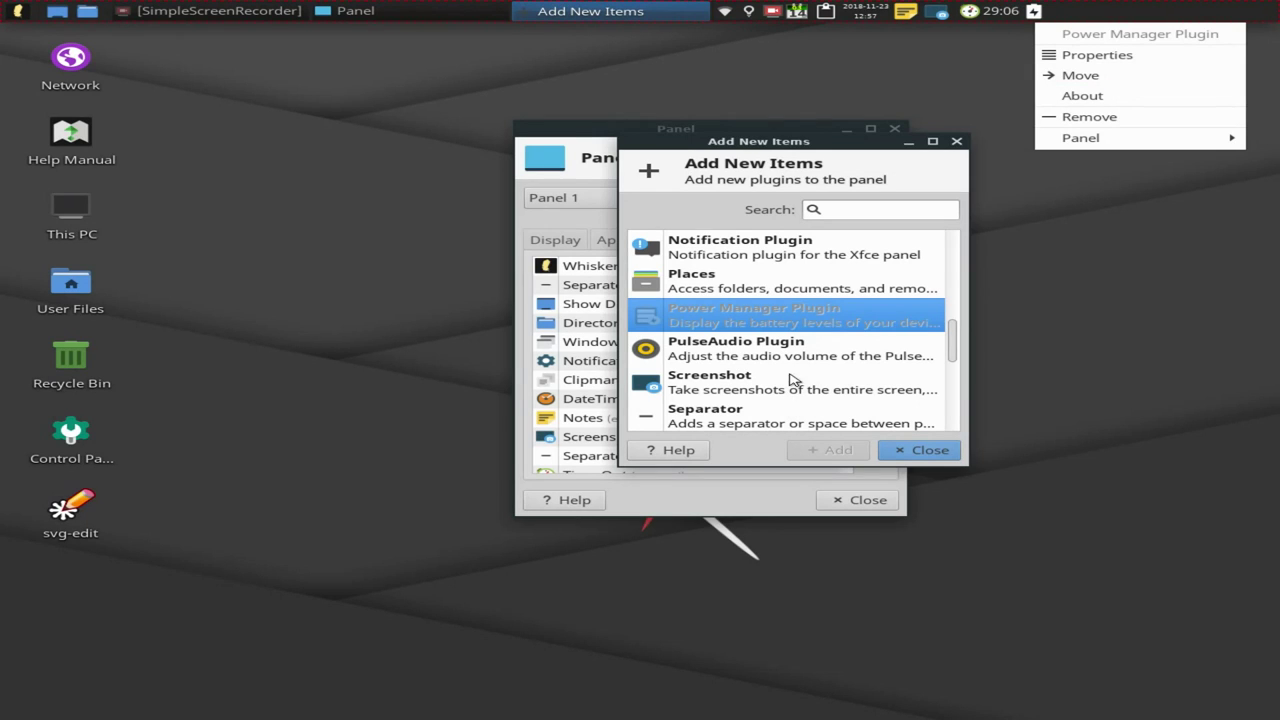
left_click(785, 362)
left_click(785, 362)
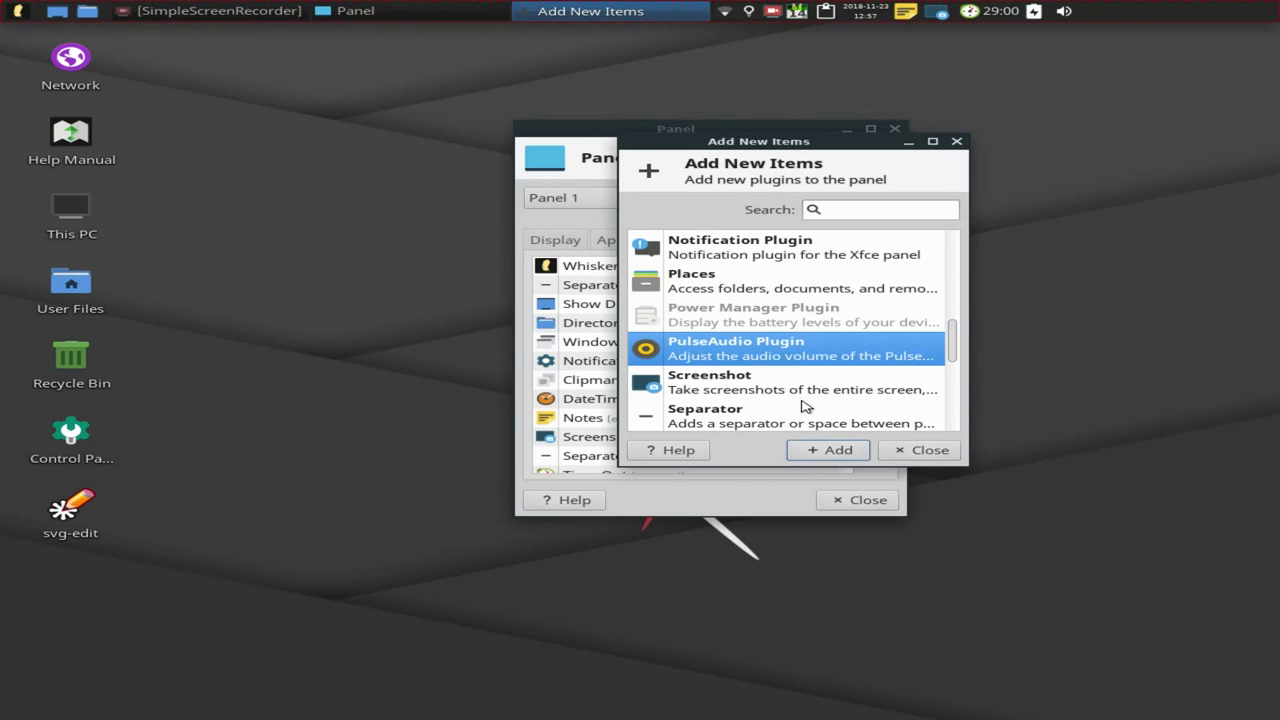
left_click(916, 452)
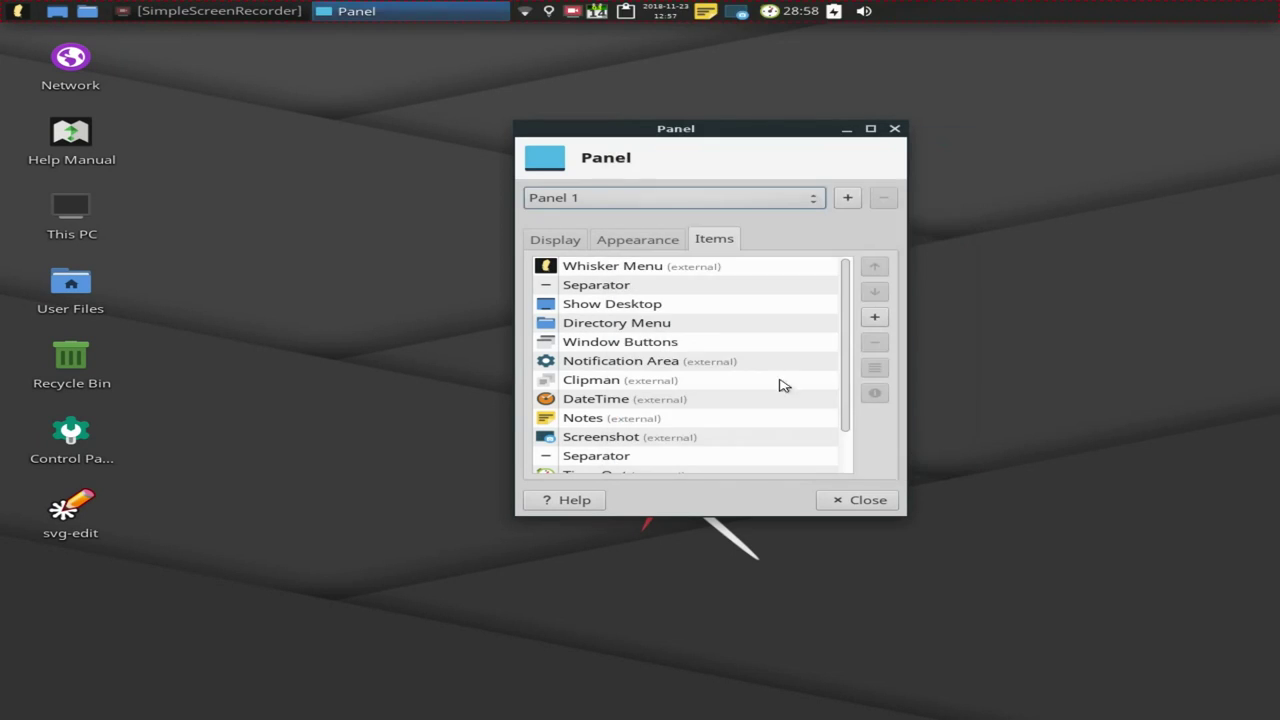
- Review the panel's current items and add the Action Buttons plugin to the panel
scroll(620, 362, "down", 2)
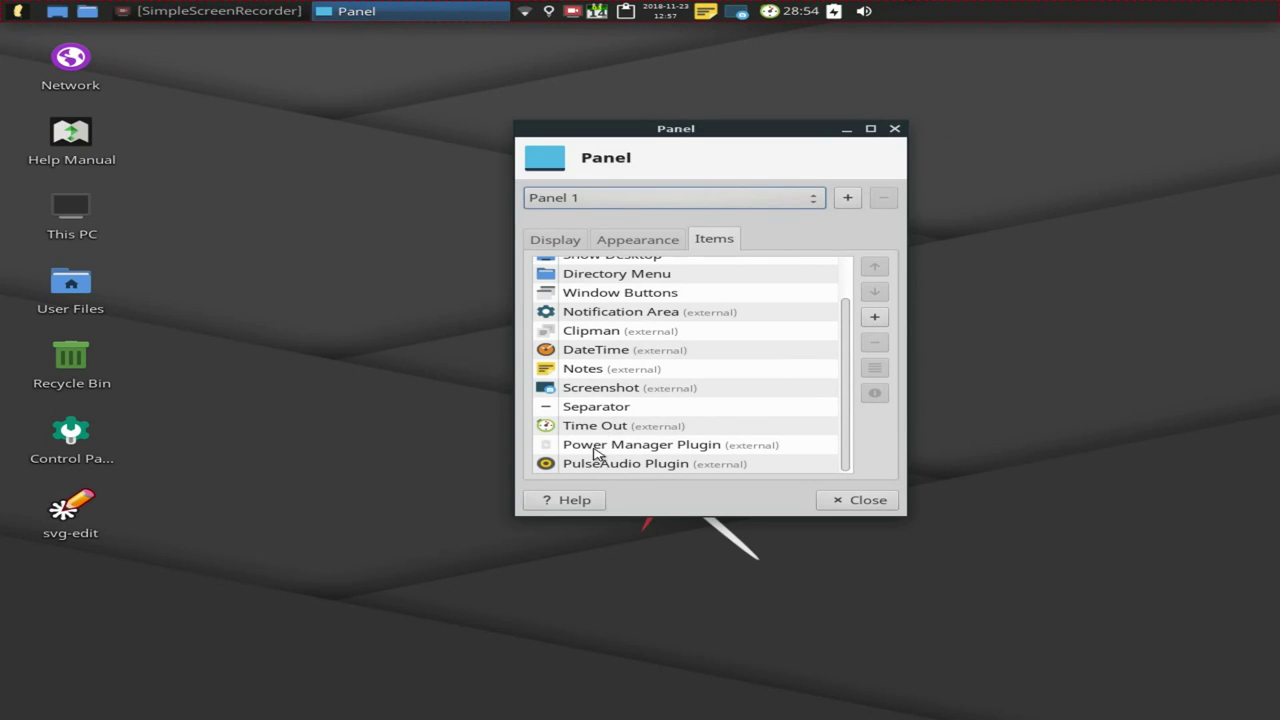
left_click(874, 317)
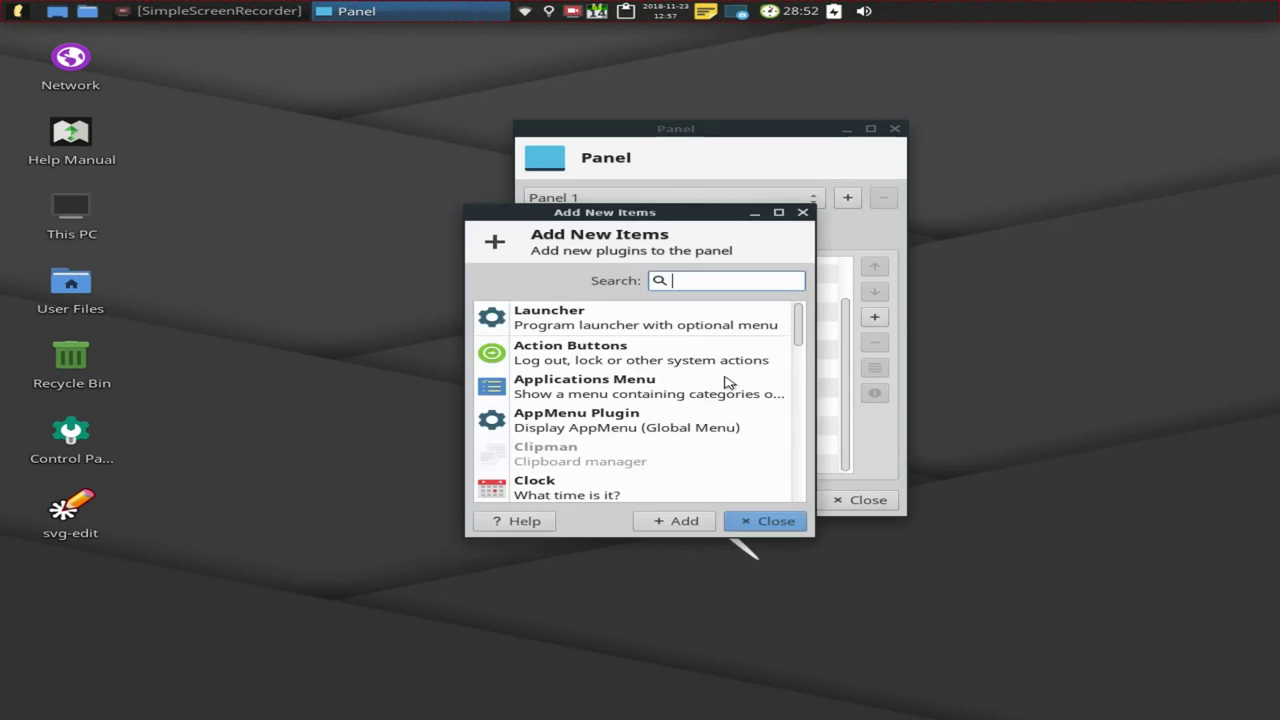
left_click(557, 359)
left_click(678, 524)
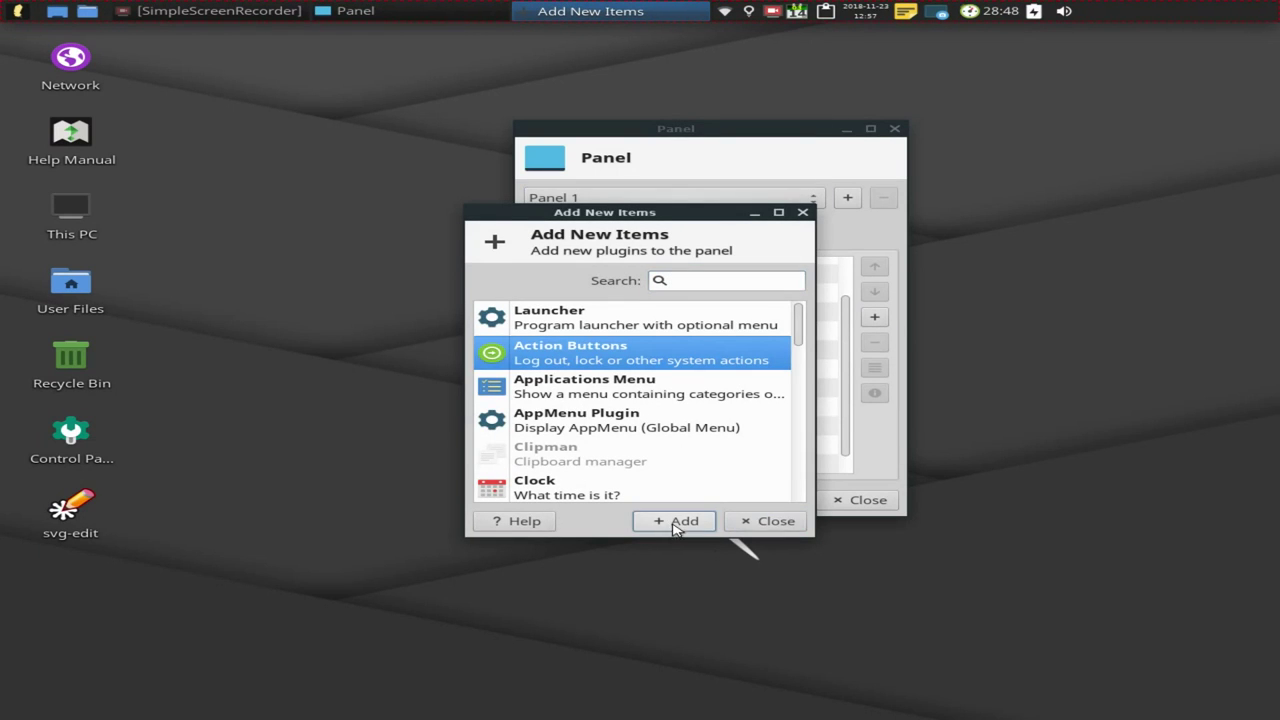
- Compare the Action Buttons menu with the Whisker Menu's session buttons, close the list of new items and review the end of the panel's item list
left_click(1107, 11)
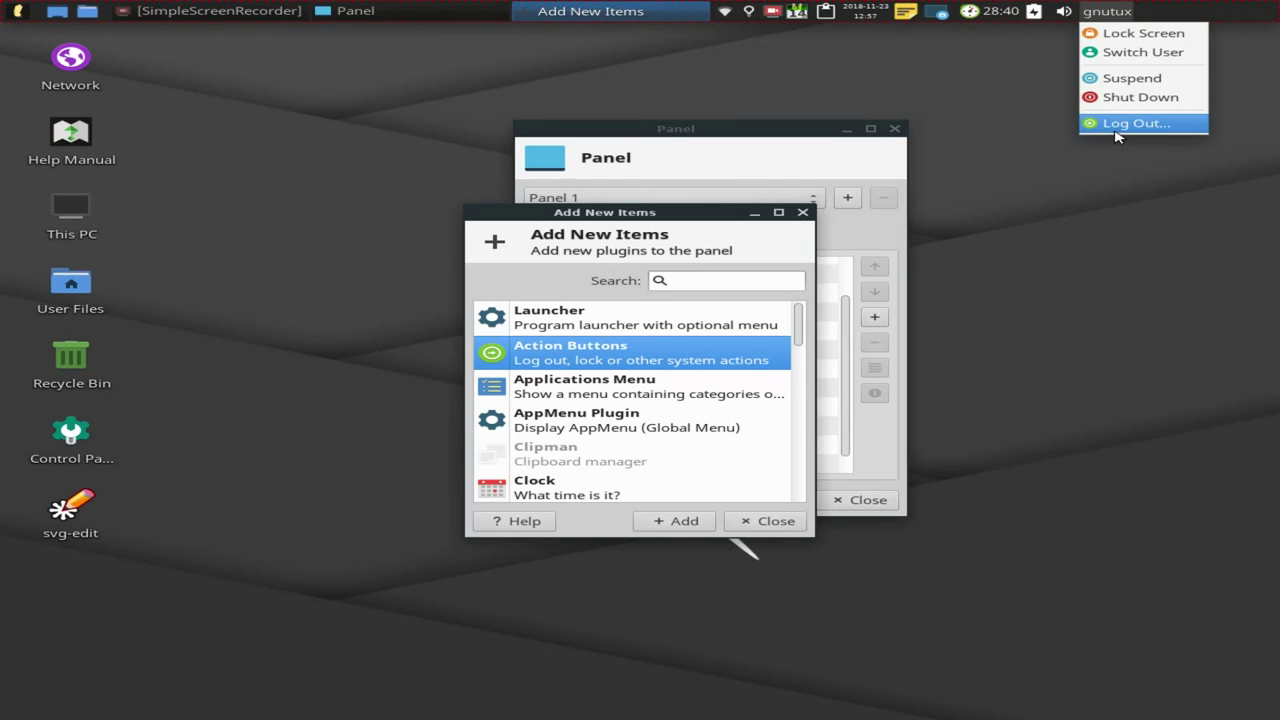
left_click(801, 218)
left_click(17, 11)
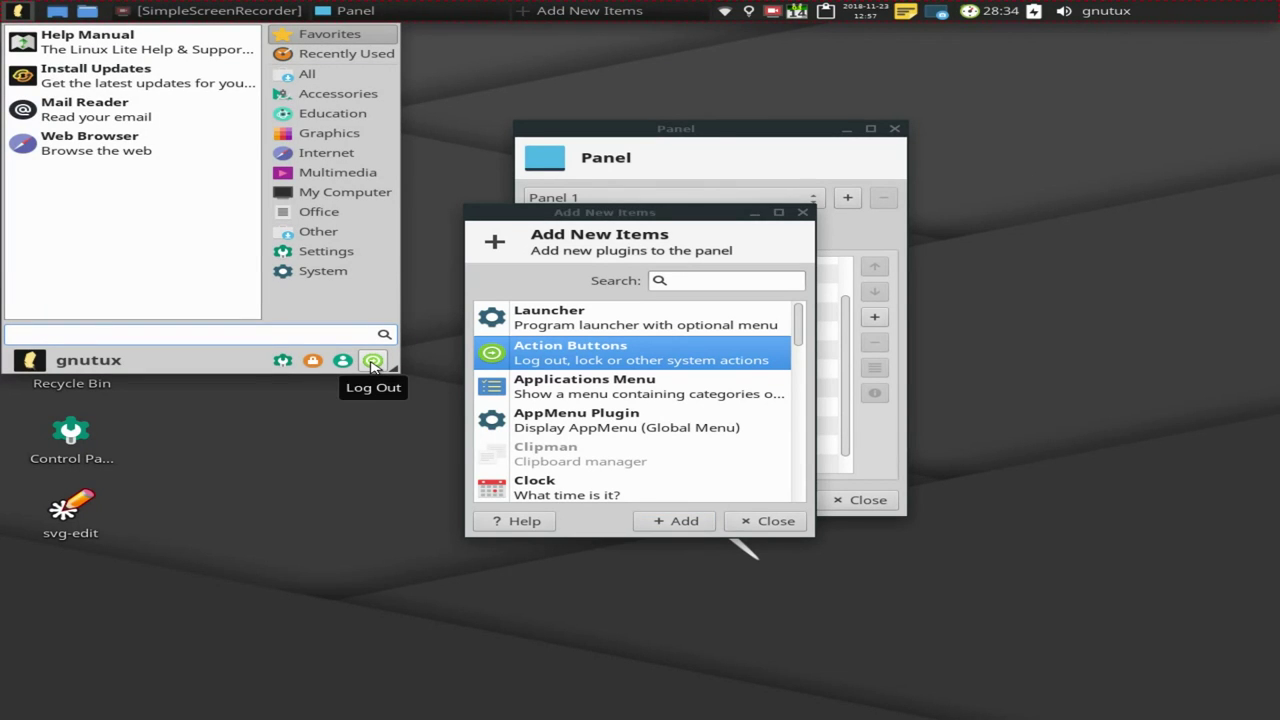
left_click(283, 554)
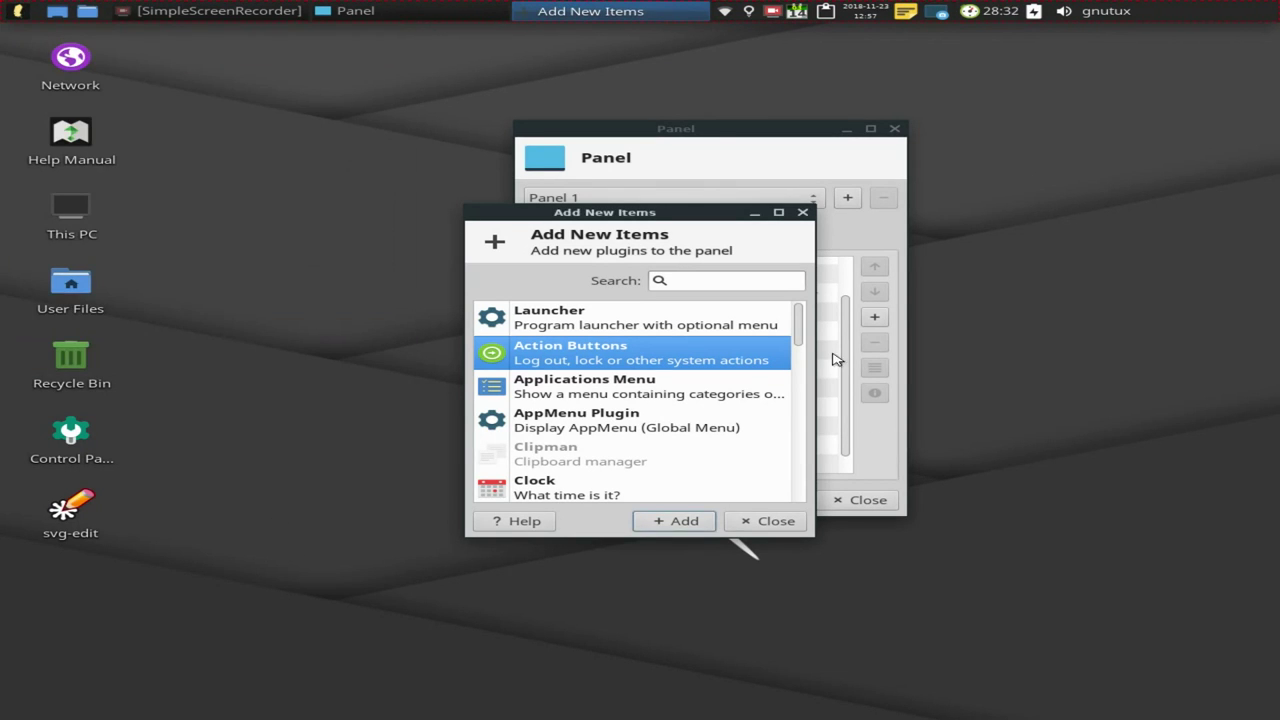
left_click(802, 212)
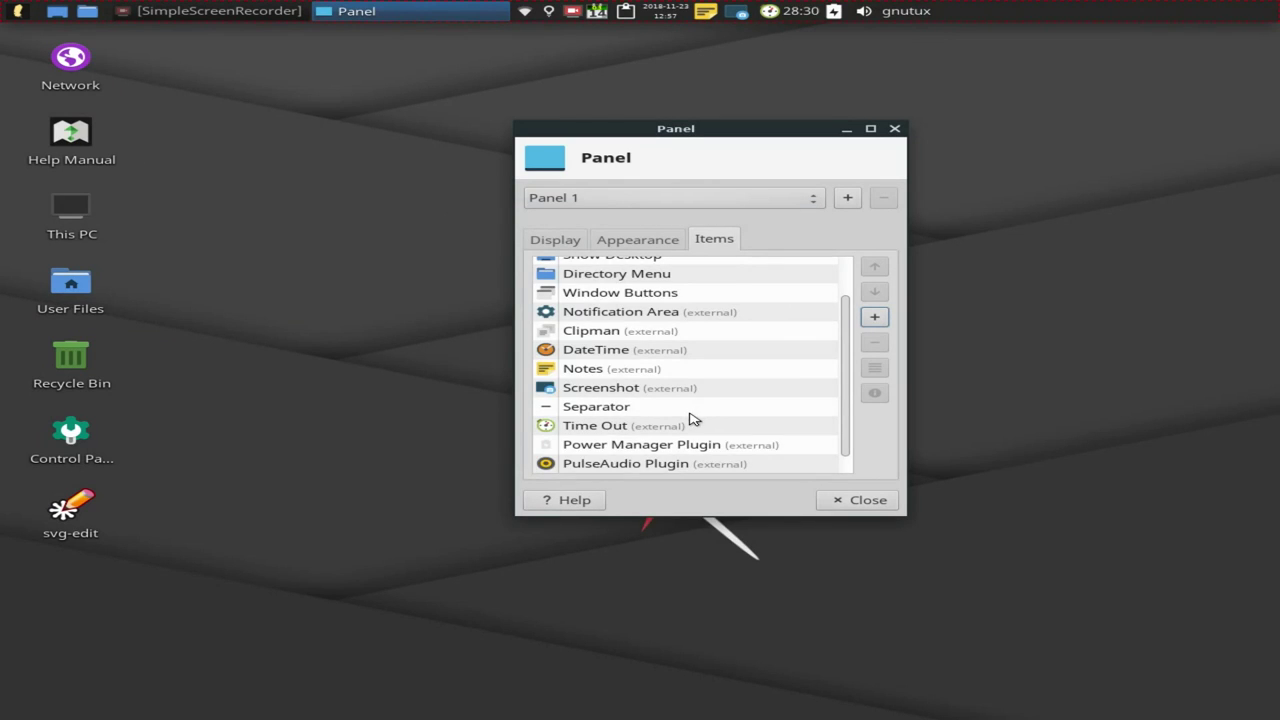
scroll(691, 420, "down", 1)
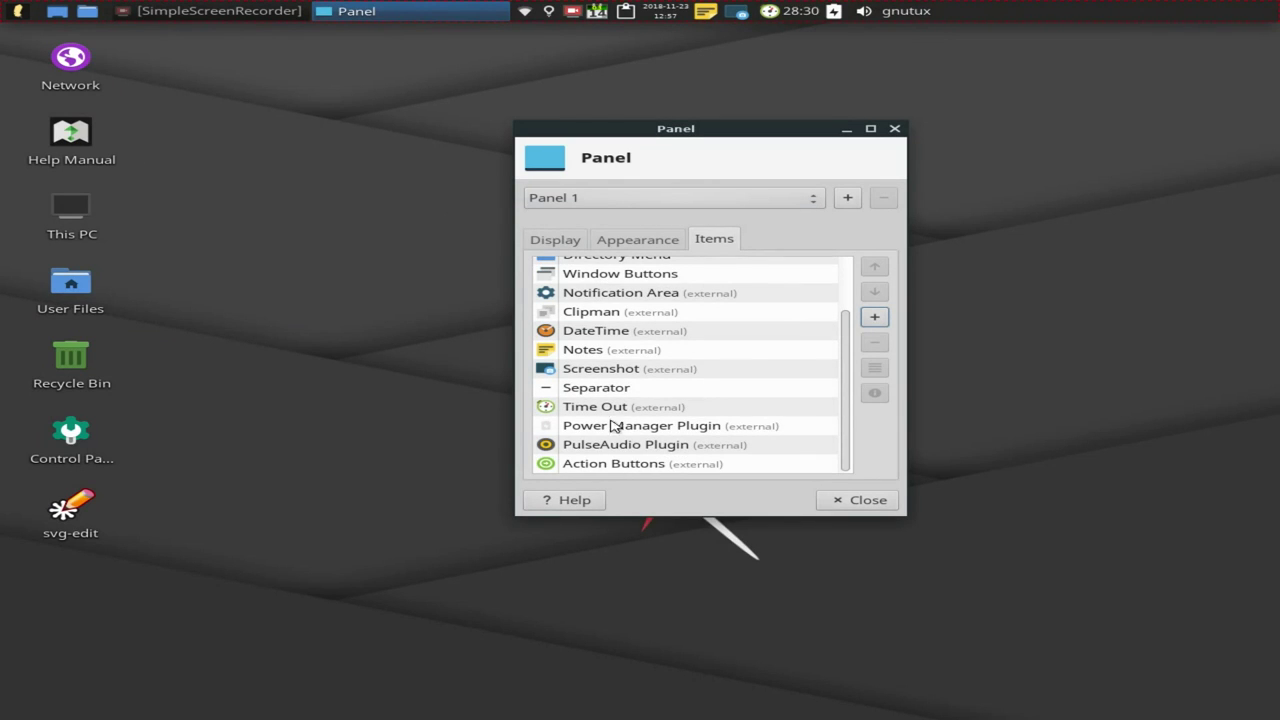
- Move the Separator between Screenshot and Time Out up to just after Window Buttons in the panel's item list
left_click(648, 470)
left_click(600, 393)
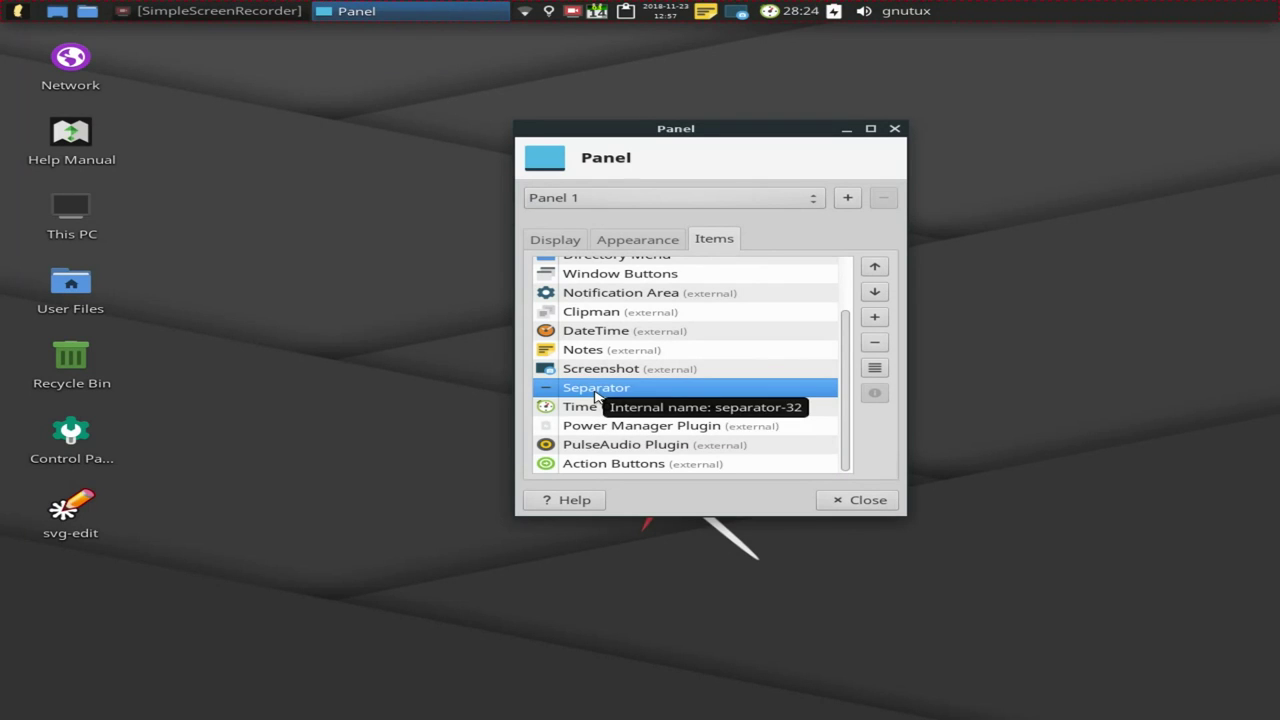
left_click(875, 267)
left_click(875, 267)
left_click(875, 267)
left_click(875, 267)
left_click(875, 267)
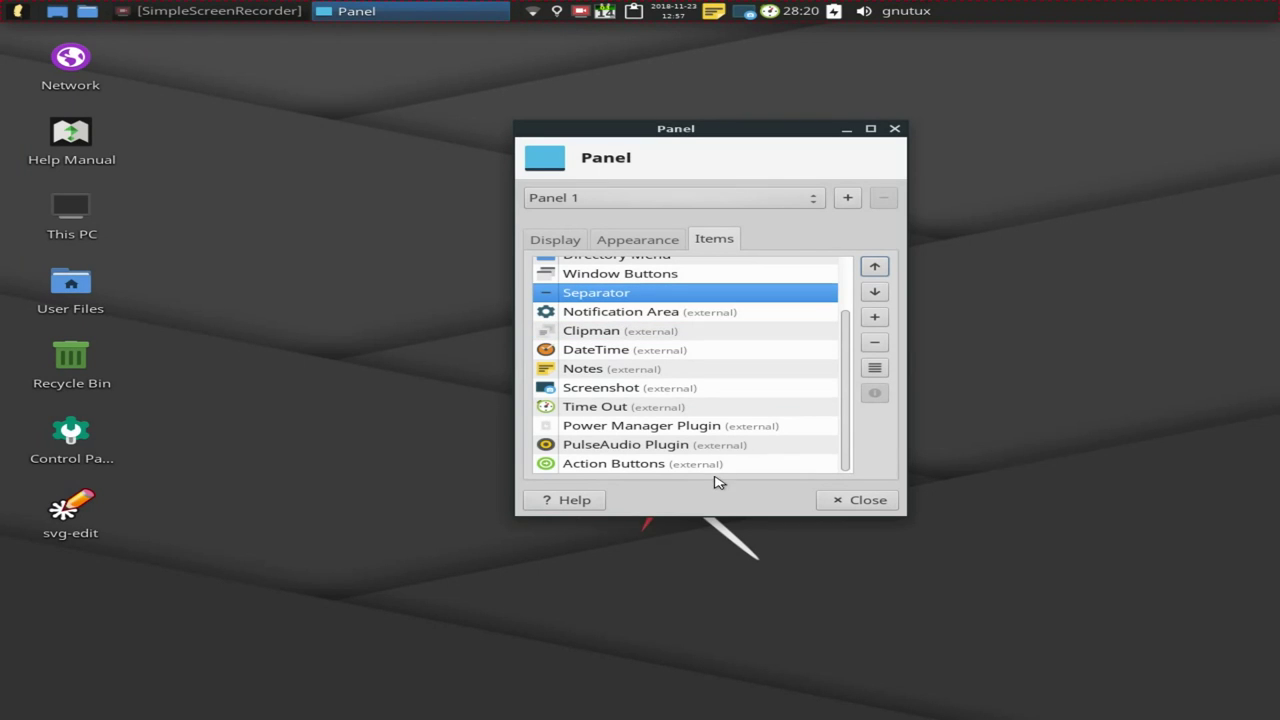
- Open the settings of the Separator after Window Buttons and turn on Expand
left_click(875, 368)
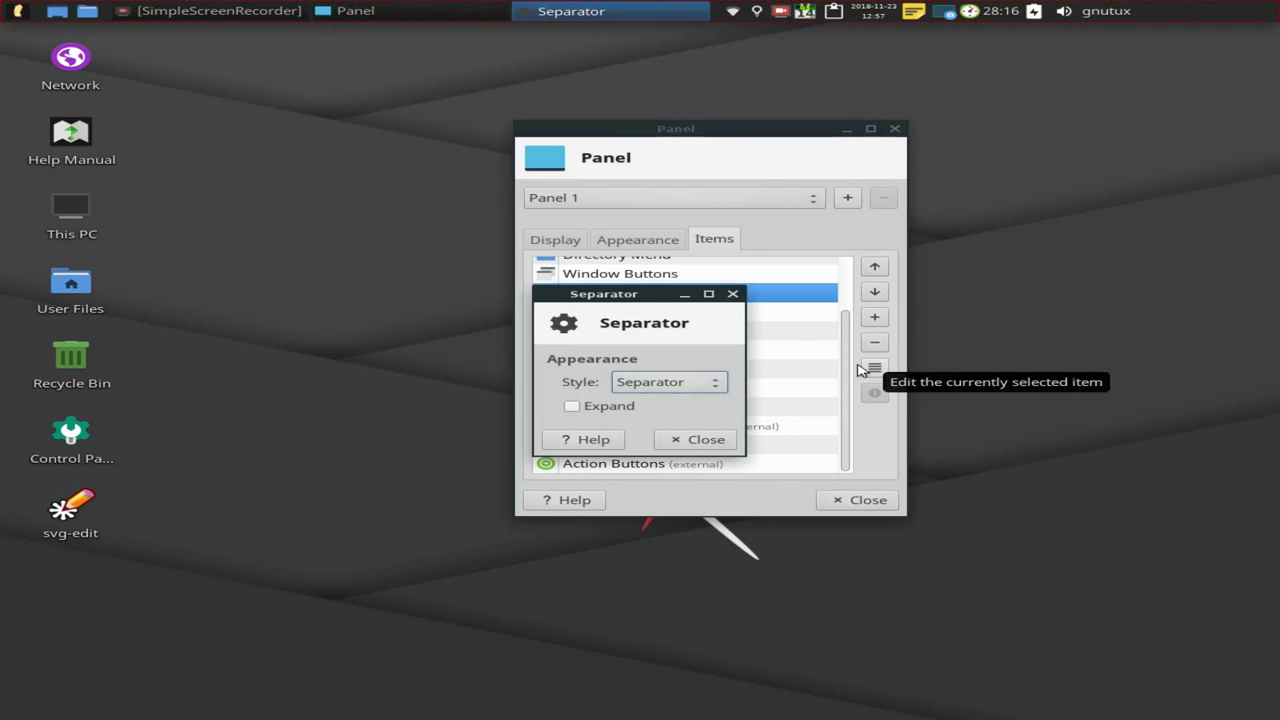
left_click(588, 409)
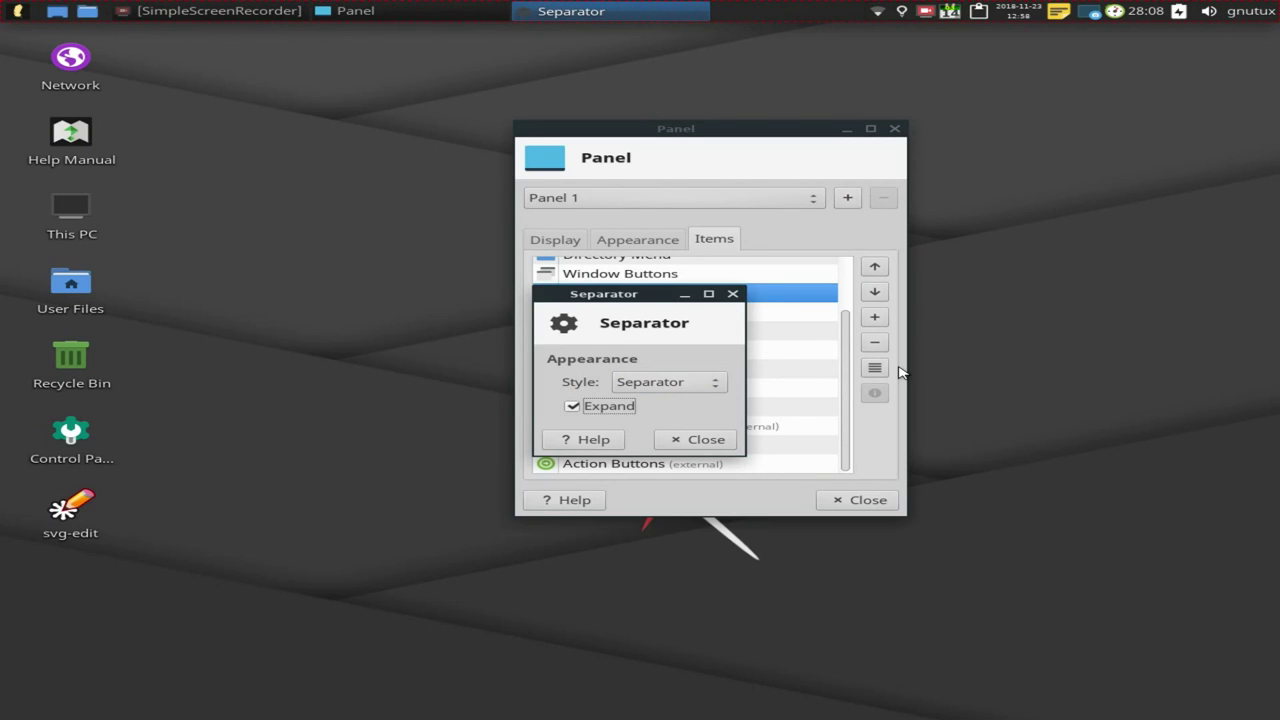
left_click(600, 407)
left_click(603, 409)
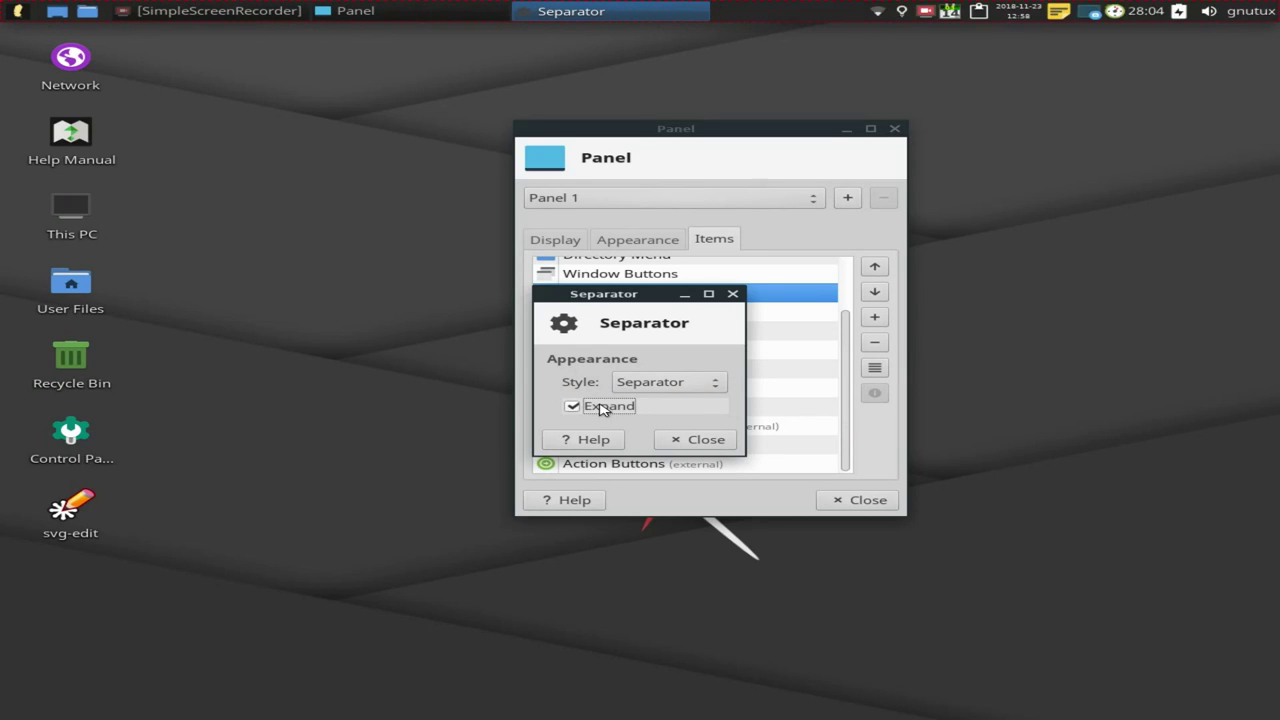
- Try the Handle and Dots styles for the Separator, set its style to Transparent and close both settings windows
left_click(700, 389)
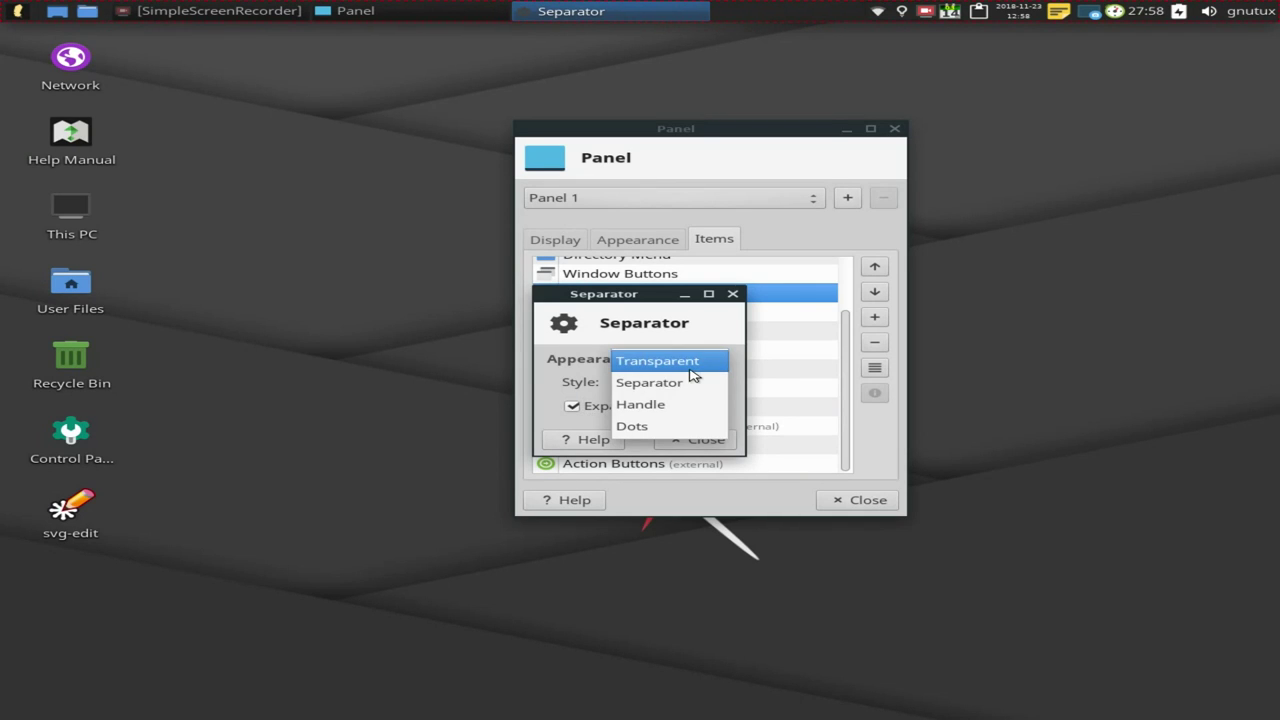
left_click(693, 375)
left_click(700, 386)
left_click(676, 430)
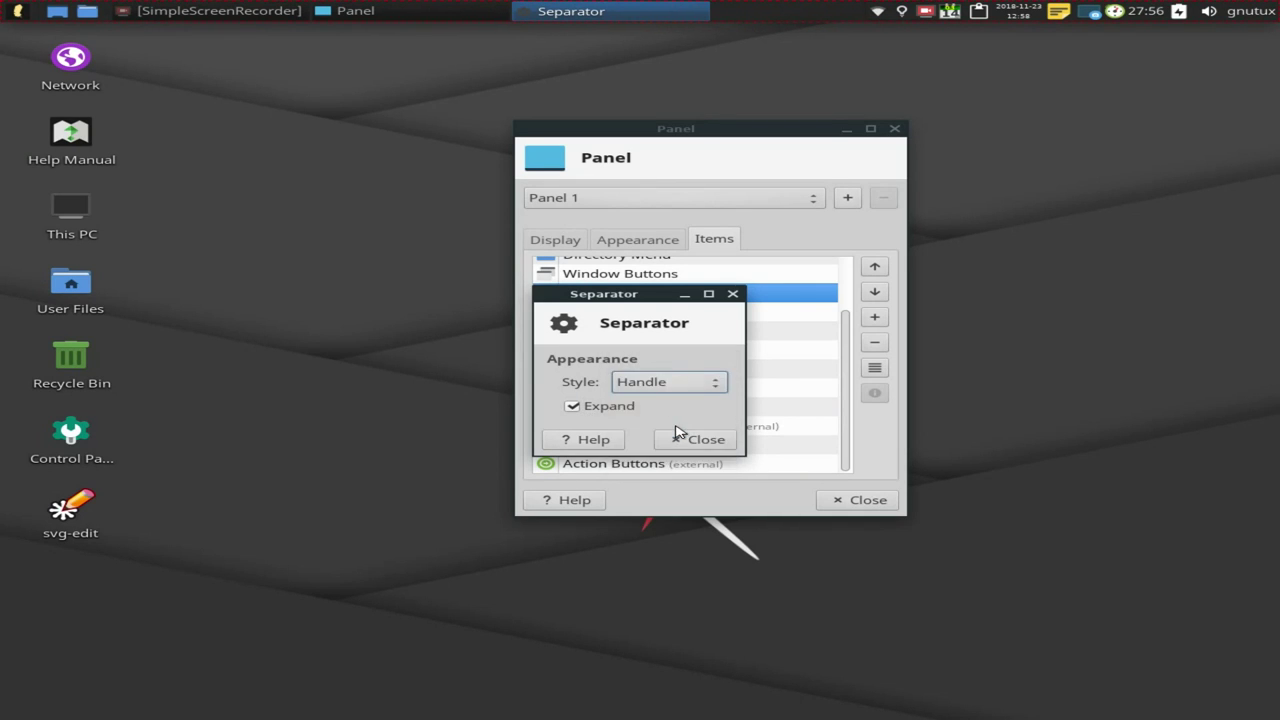
left_click(686, 386)
left_click(682, 404)
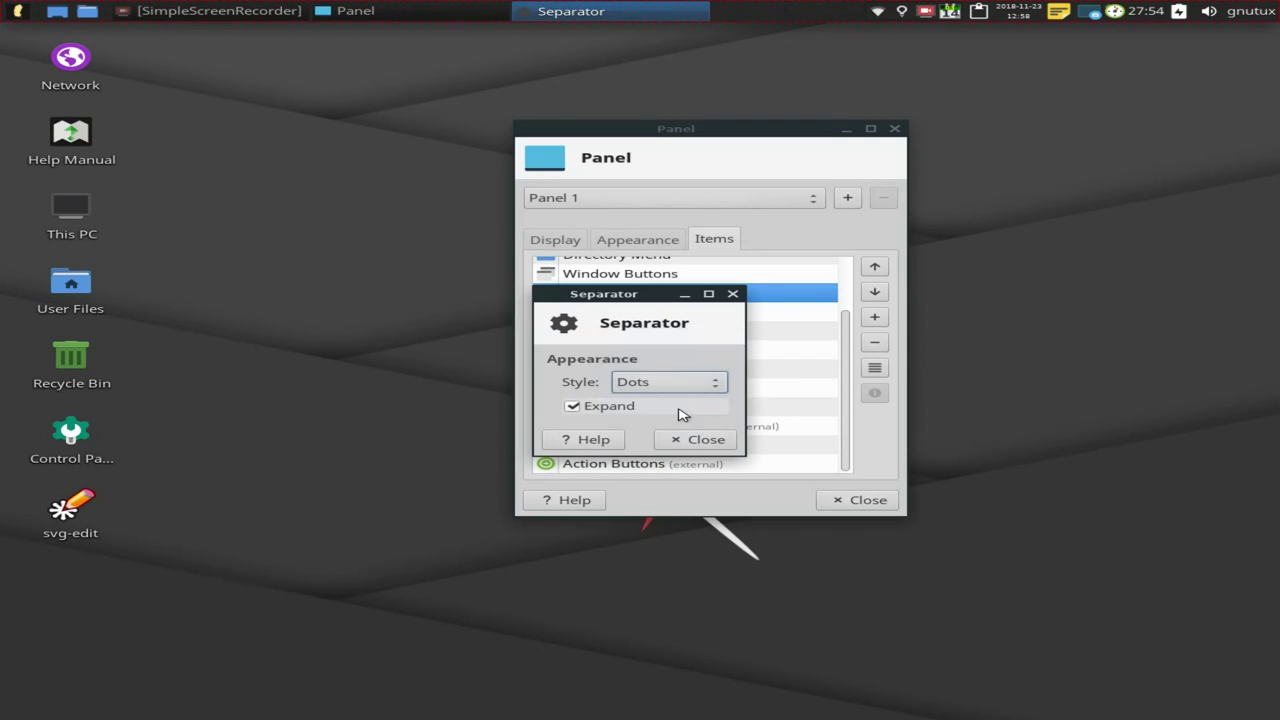
left_click(689, 381)
left_click(689, 318)
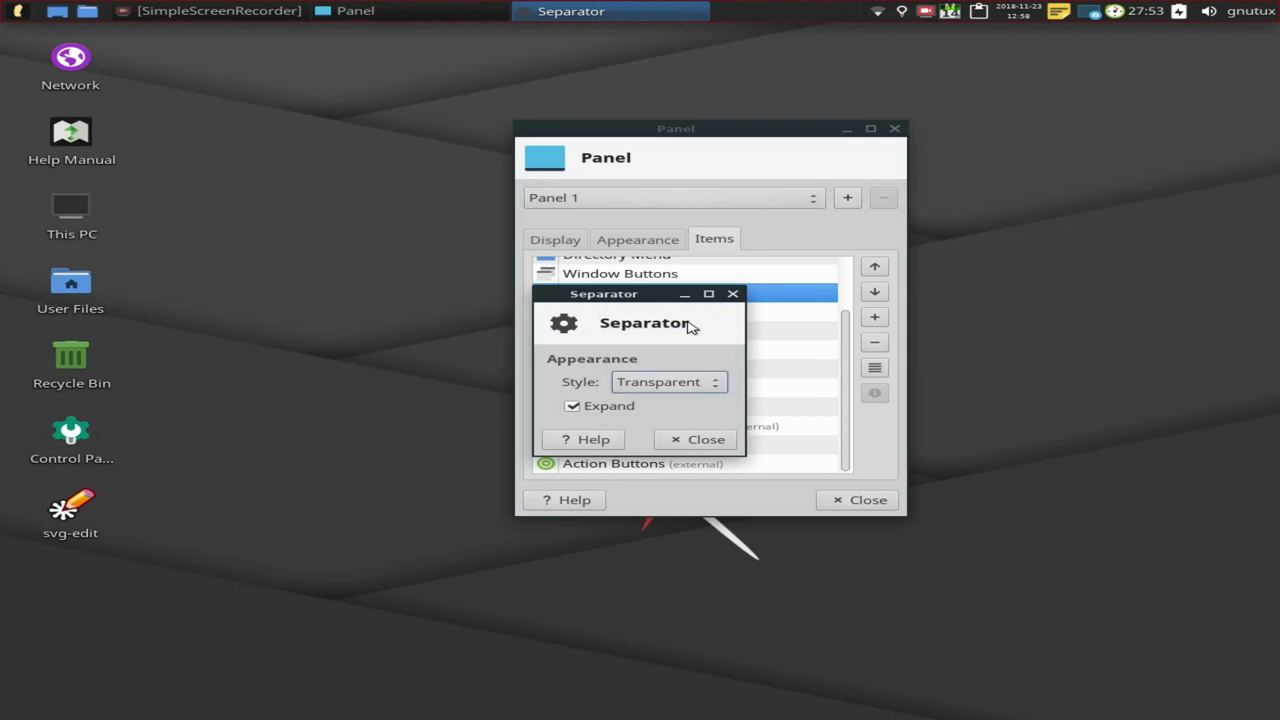
left_click(700, 441)
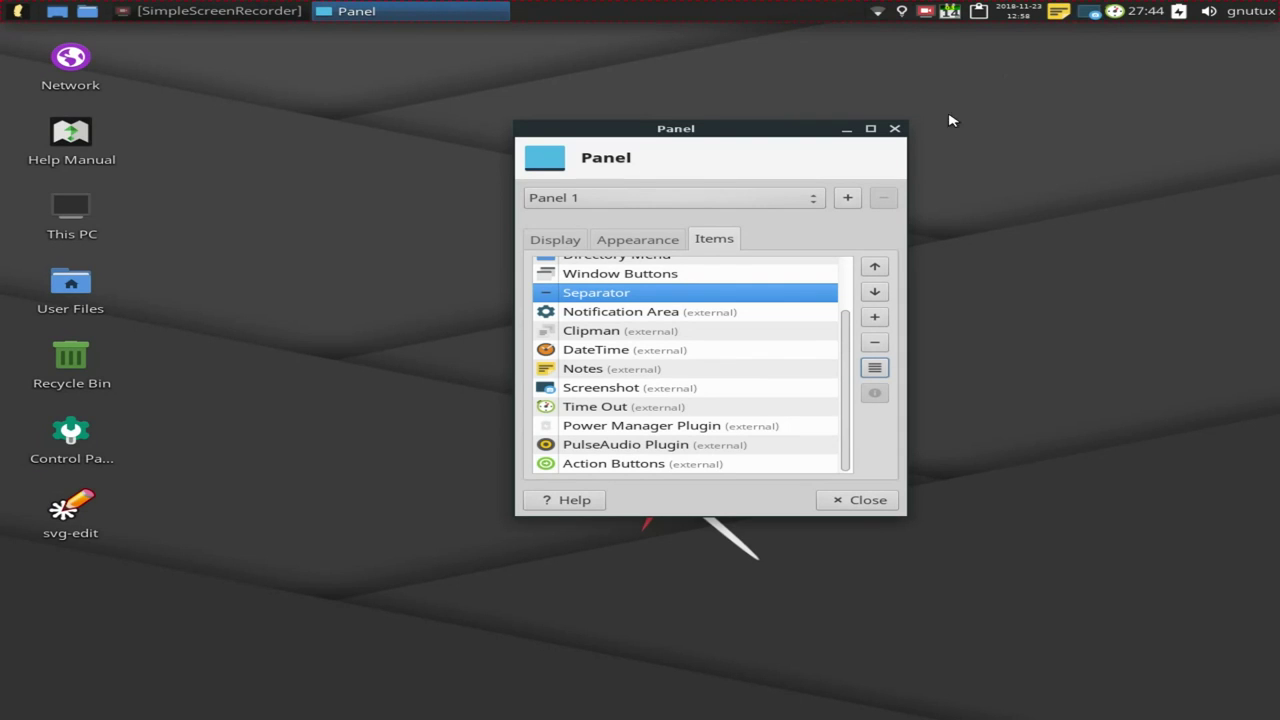
left_click(895, 131)
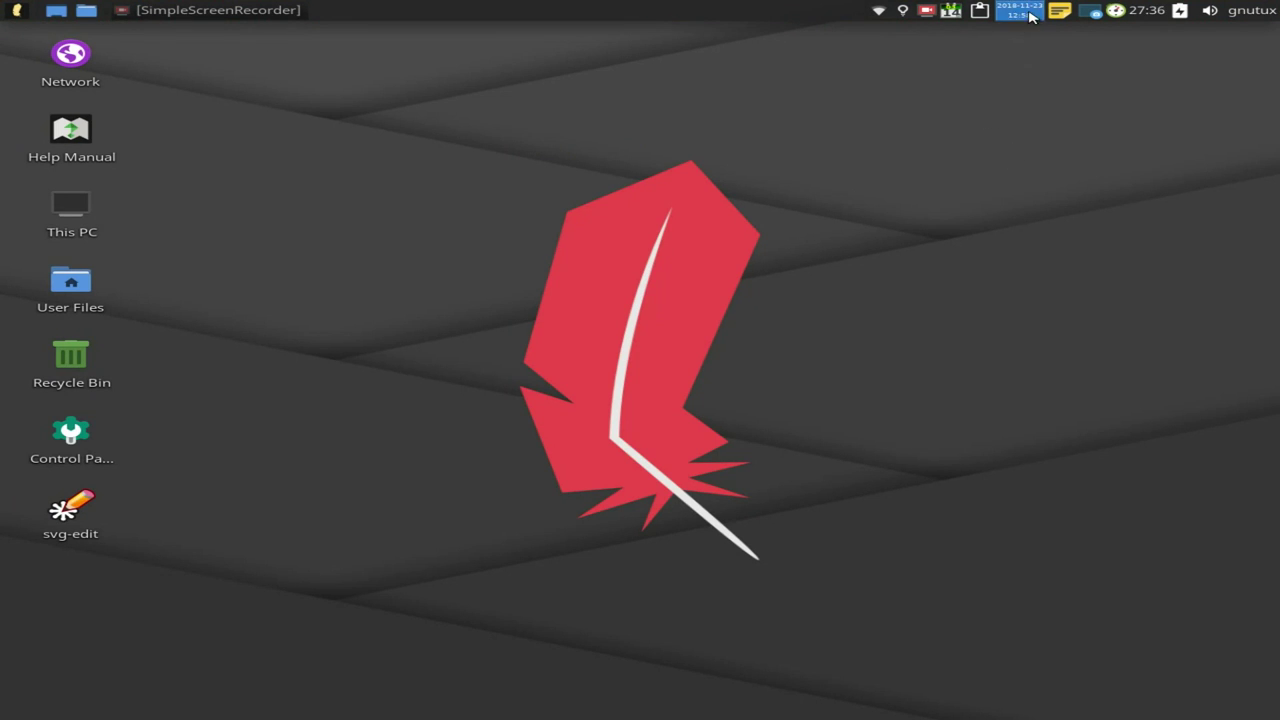
- Move Notes and Clipman on the panel so that both sit before the Notification Area, with Notes first
right_click(1062, 12)
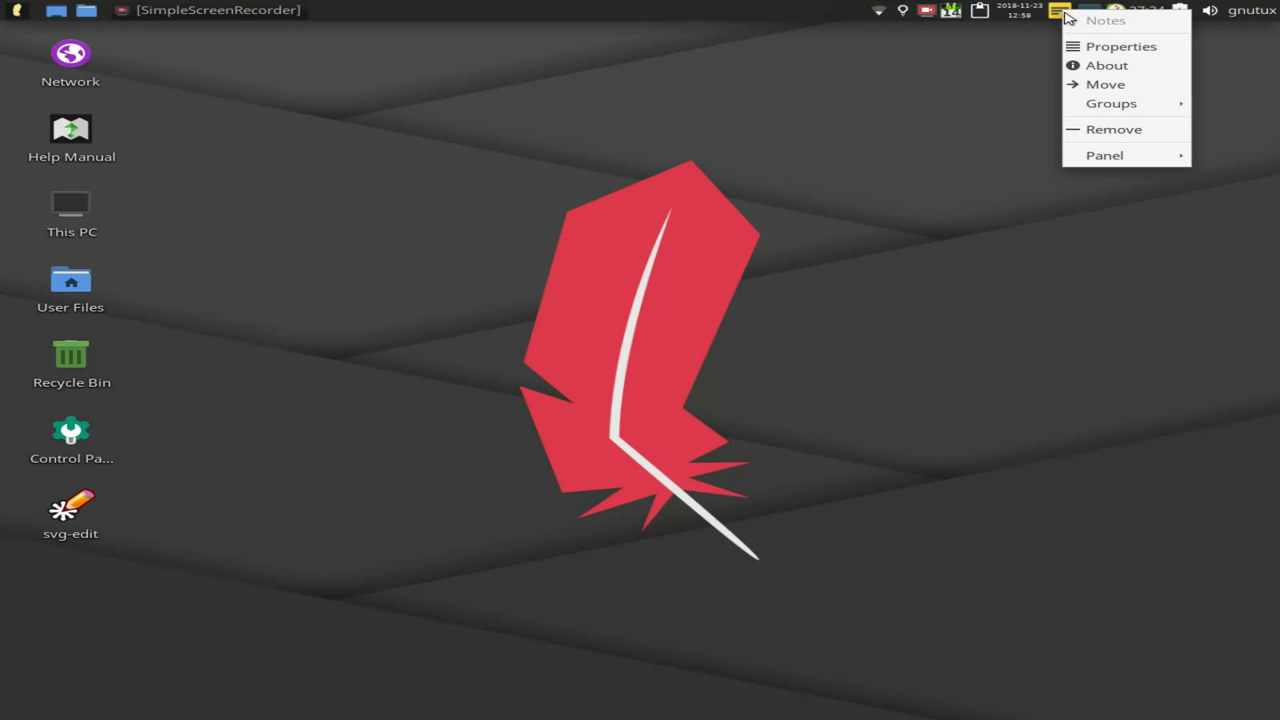
left_click(1112, 86)
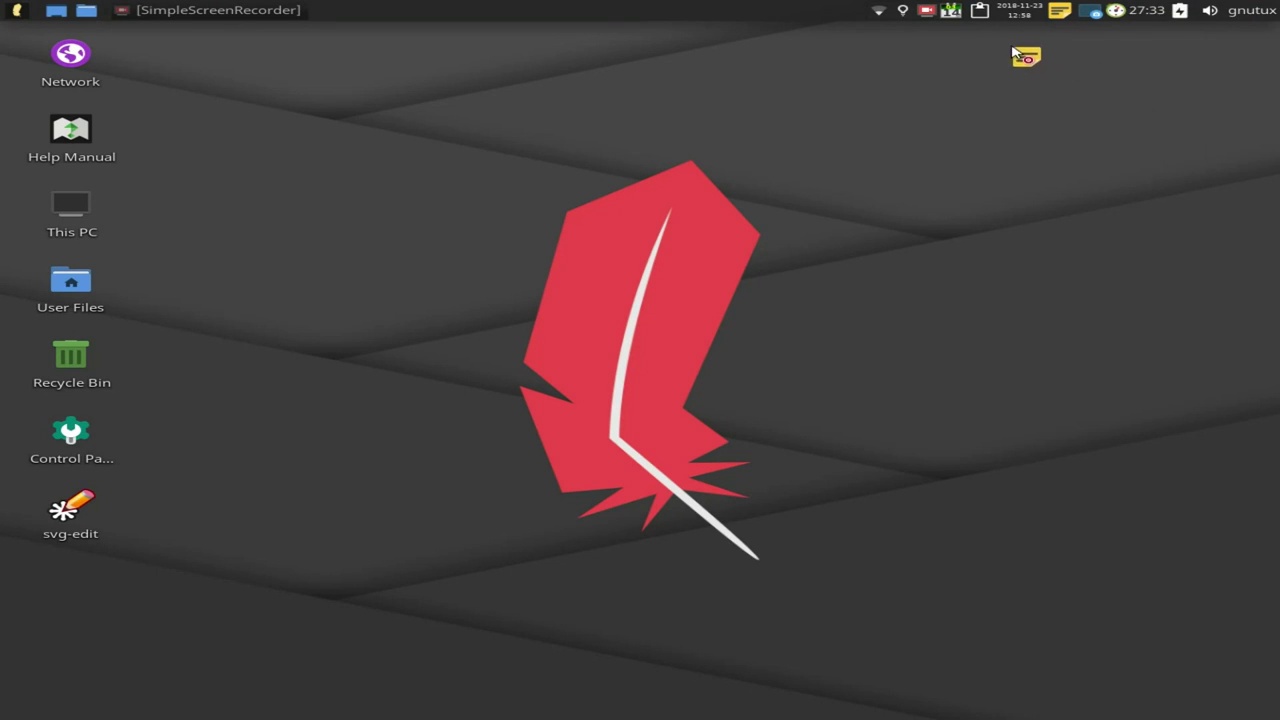
left_click(862, 16)
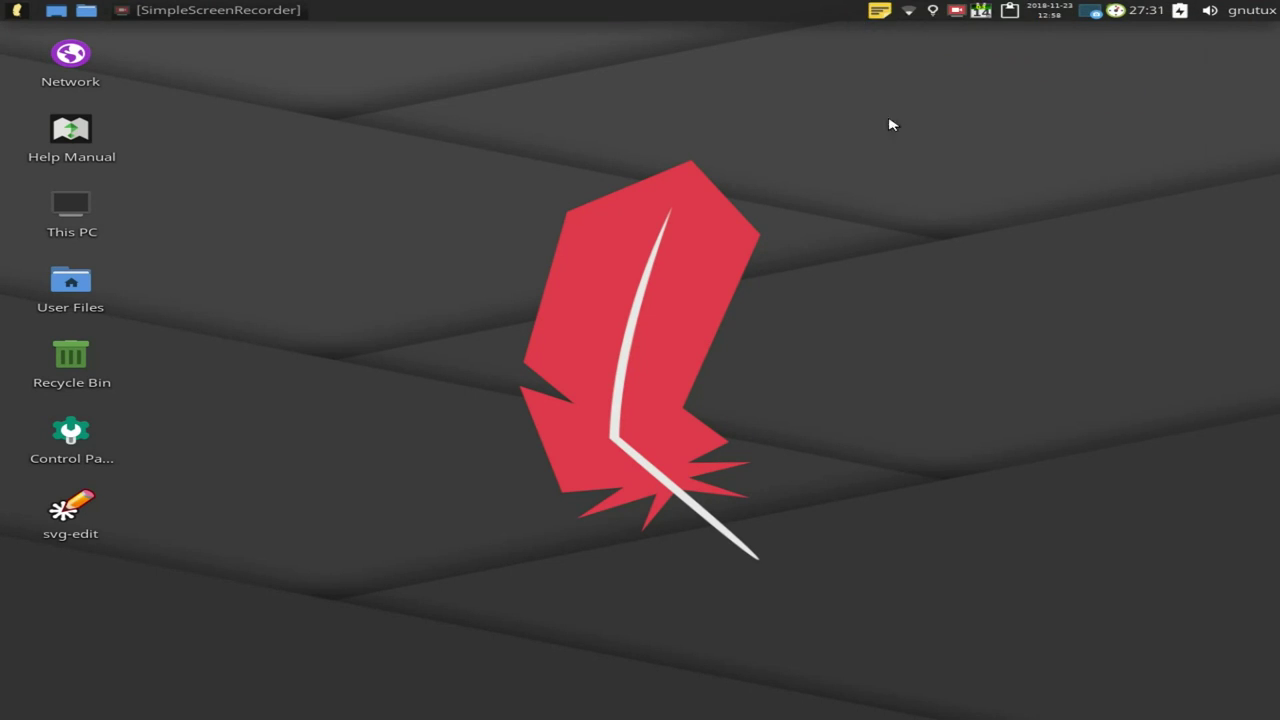
right_click(1008, 12)
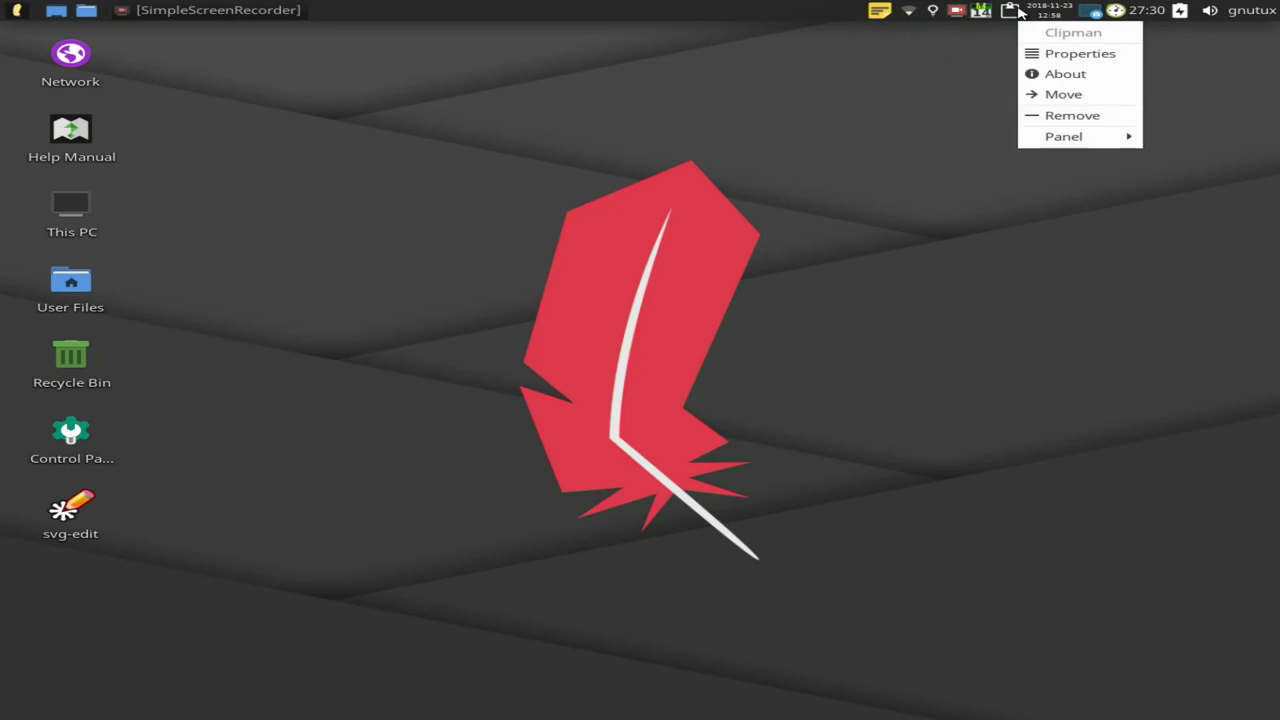
left_click(1060, 95)
left_click(905, 14)
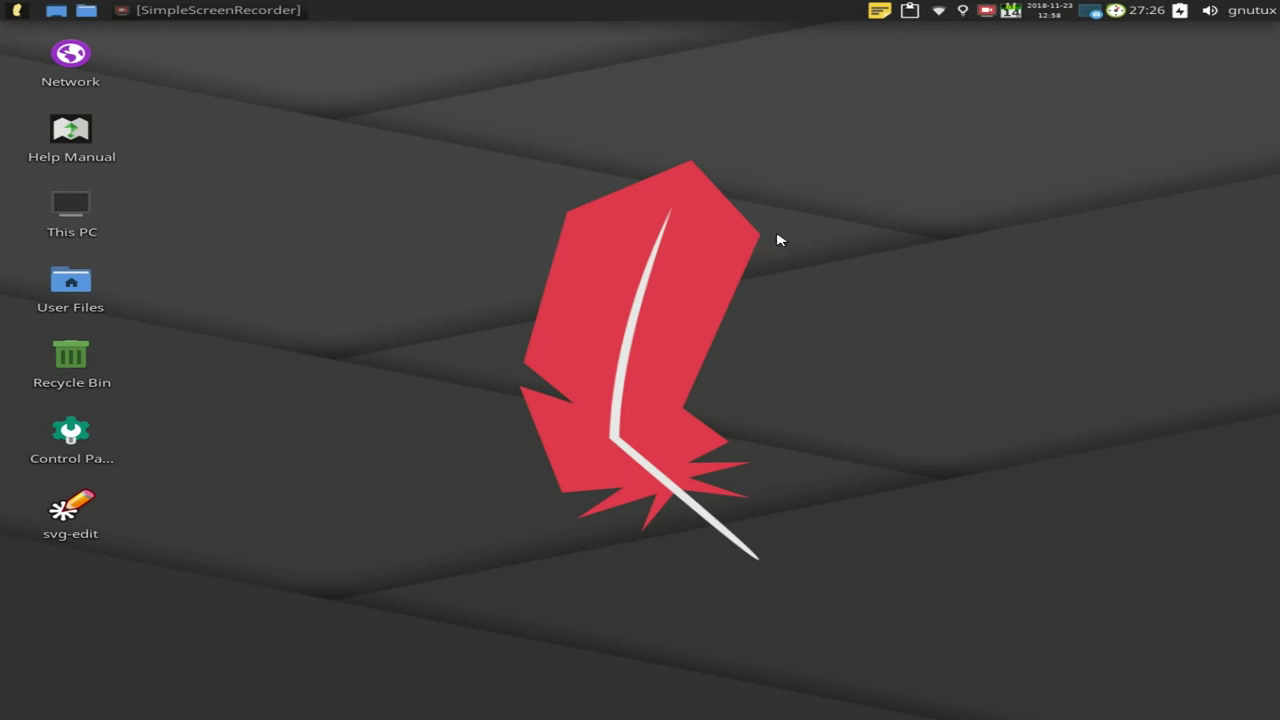
- Move the DateTime item on the panel to between Time Out and the Power Manager Plugin
right_click(960, 17)
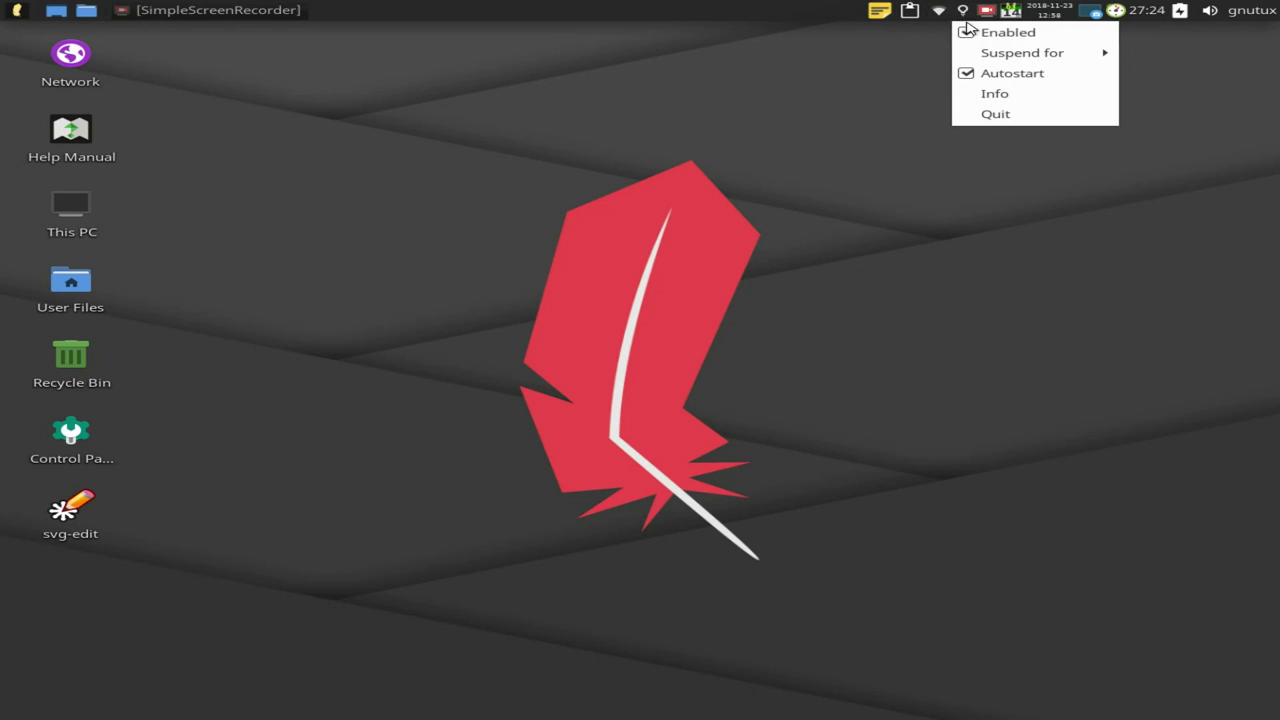
left_click(892, 128)
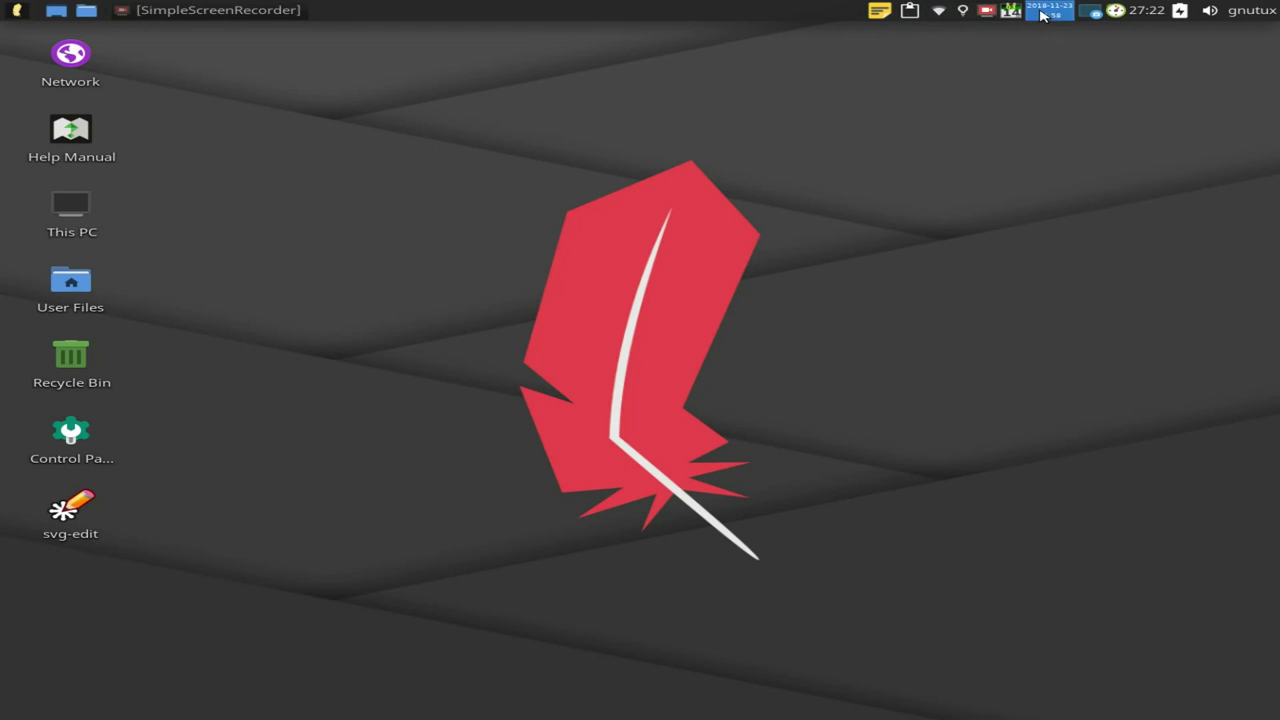
right_click(1043, 14)
left_click(1083, 71)
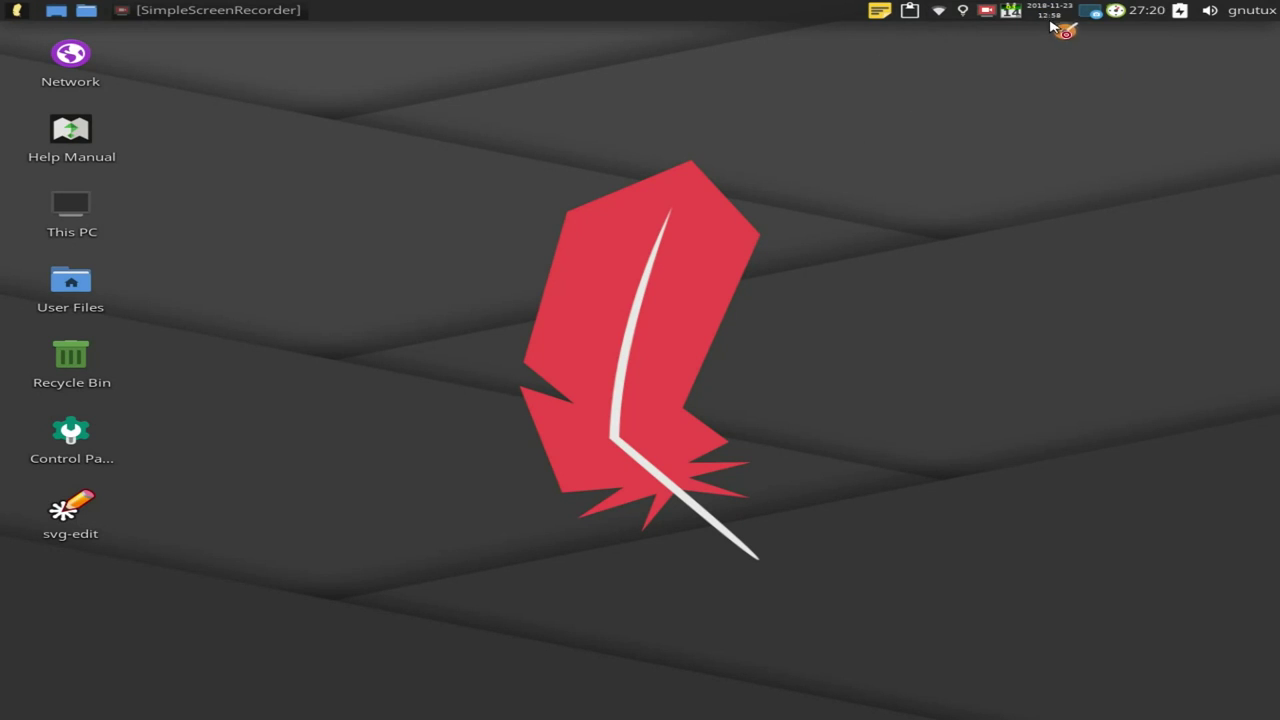
left_click(1160, 26)
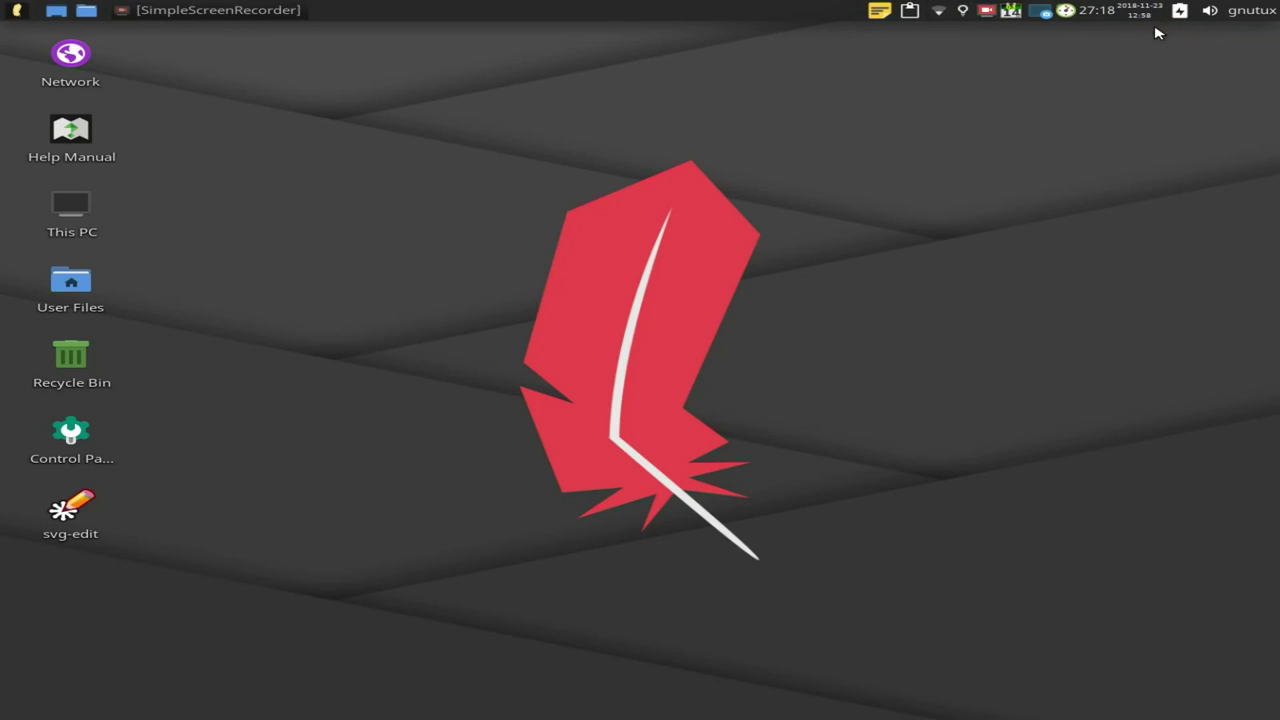
- Remove the Time Out plugin from the panel and confirm the removal
right_click(1094, 12)
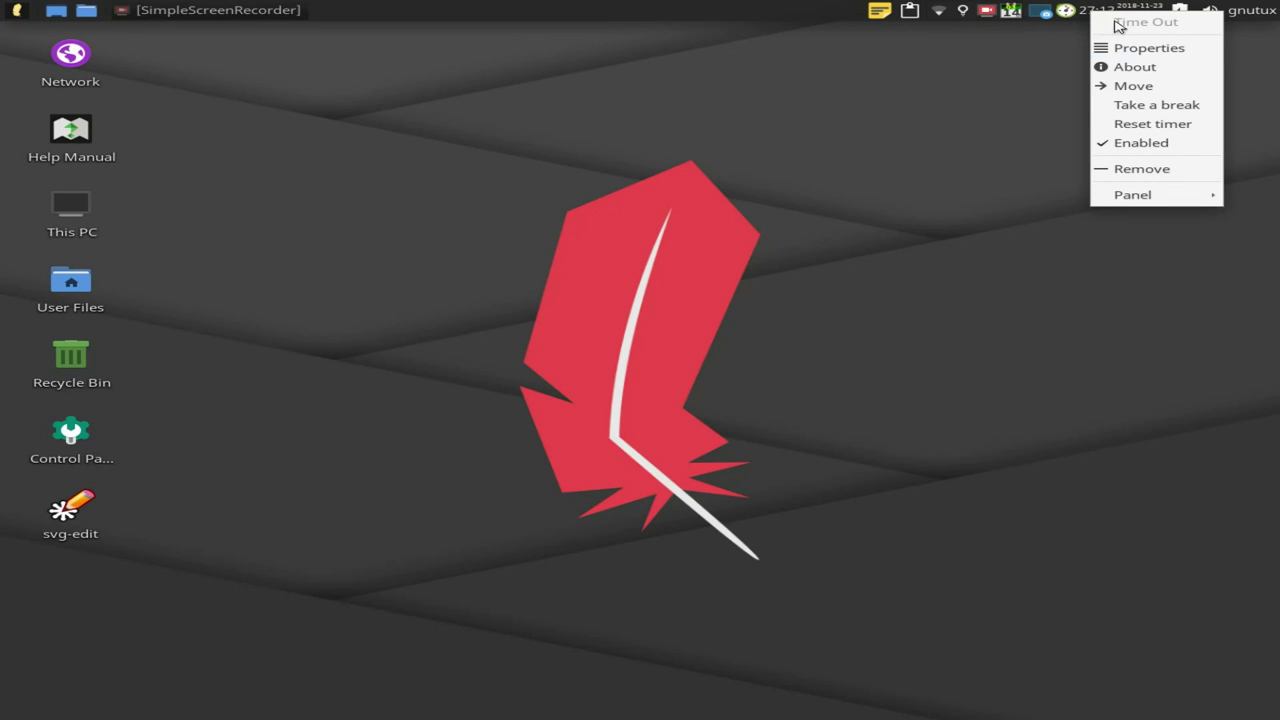
left_click(1134, 169)
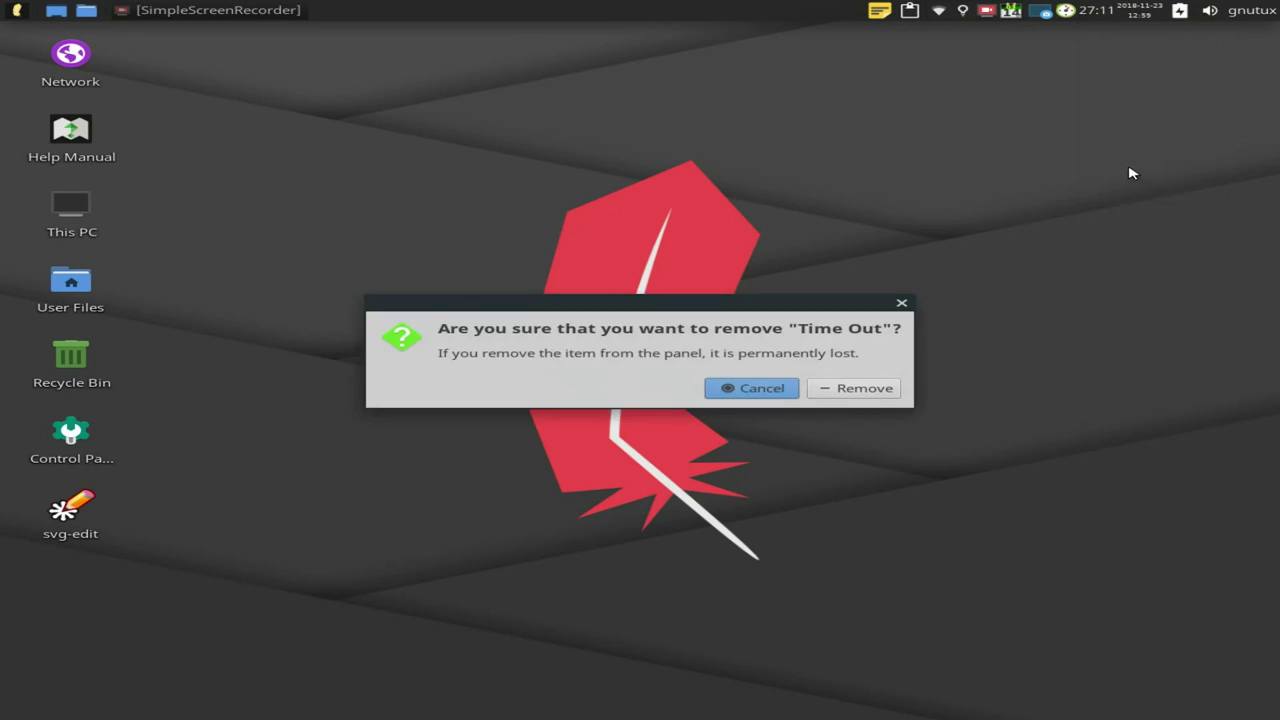
left_click(842, 389)
- Move the Screenshot plugin on the panel to just before Notes
right_click(1101, 13)
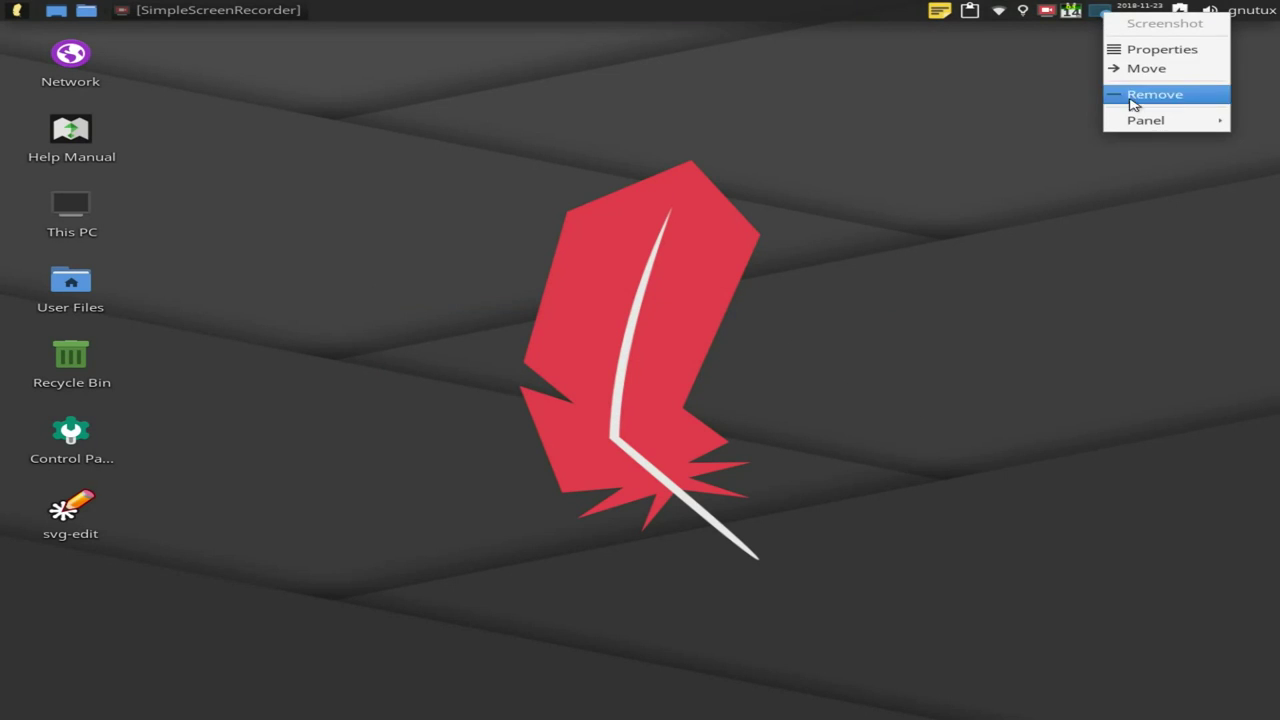
left_click(1146, 68)
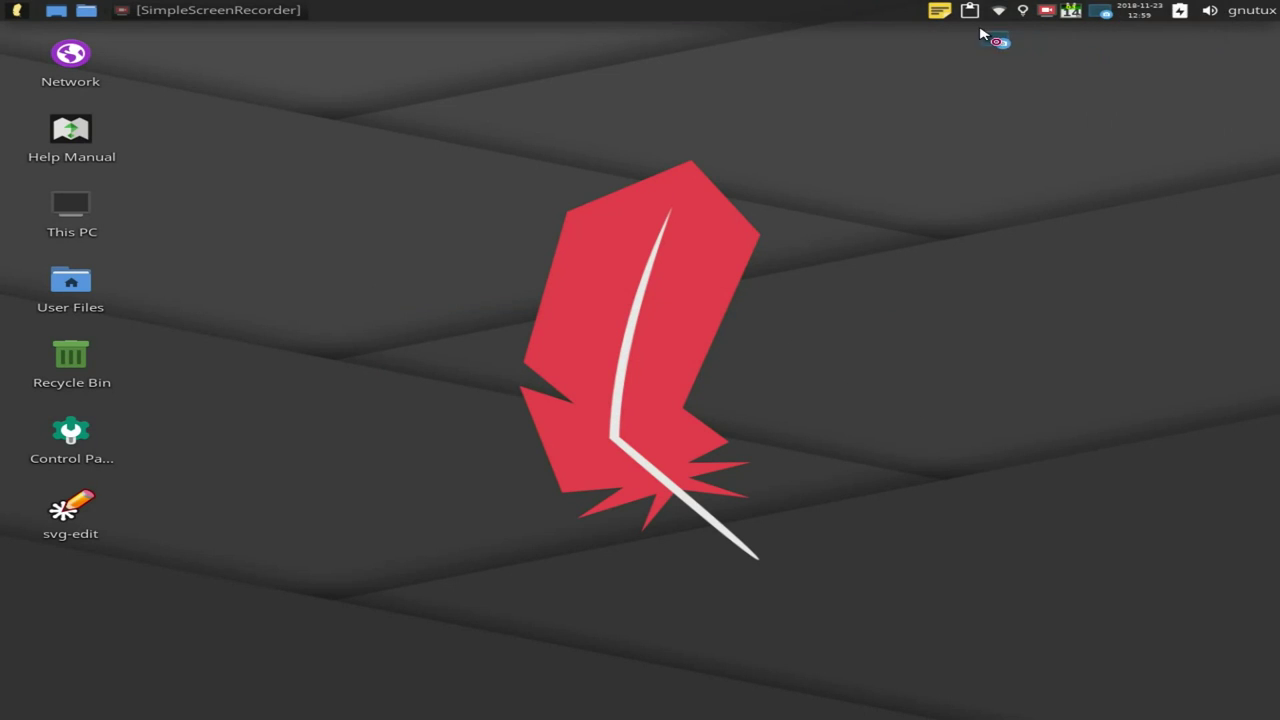
left_click(912, 15)
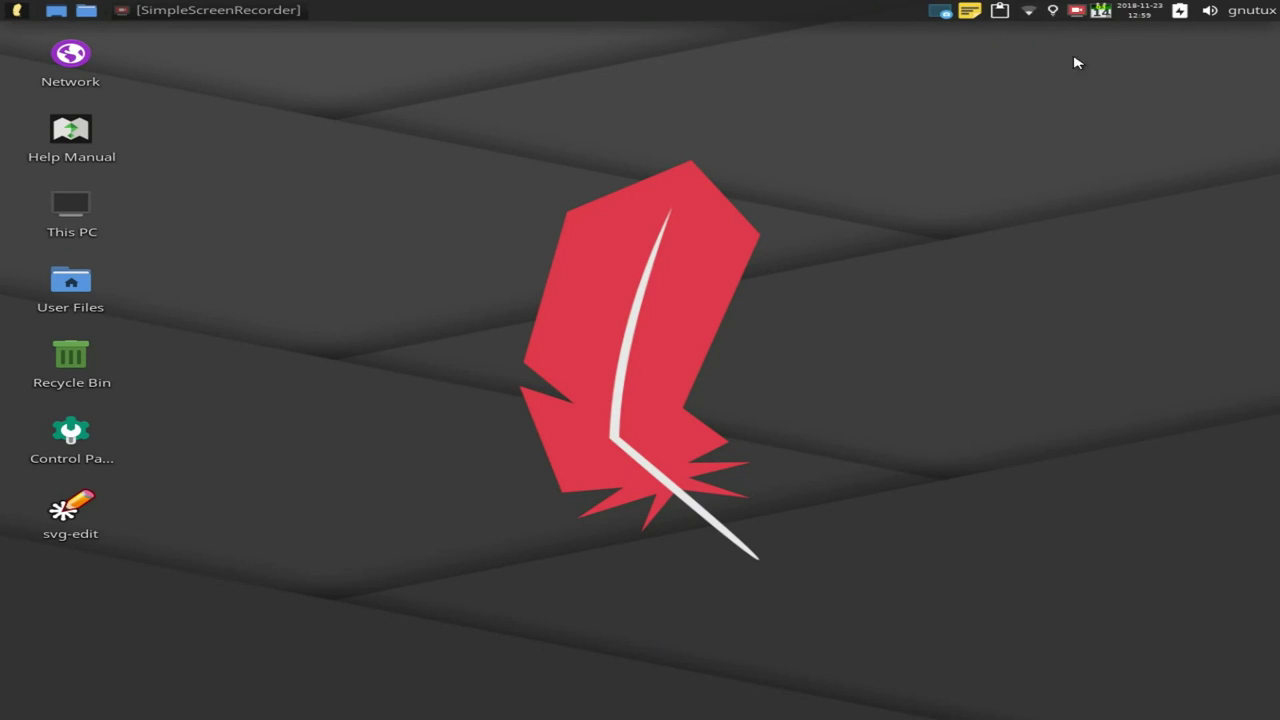
- Move the Power Manager Plugin on the panel to between Notes and Clipman
left_click(1100, 14)
left_click(1051, 143)
right_click(1179, 11)
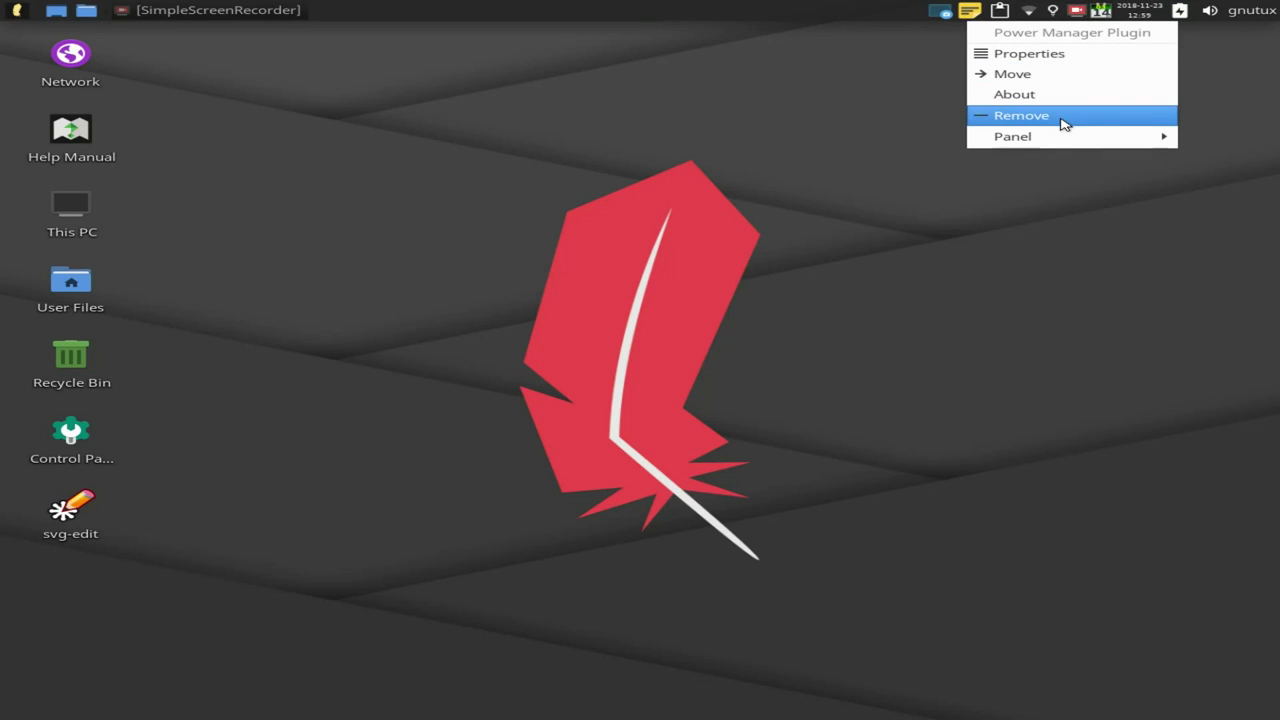
left_click(1063, 80)
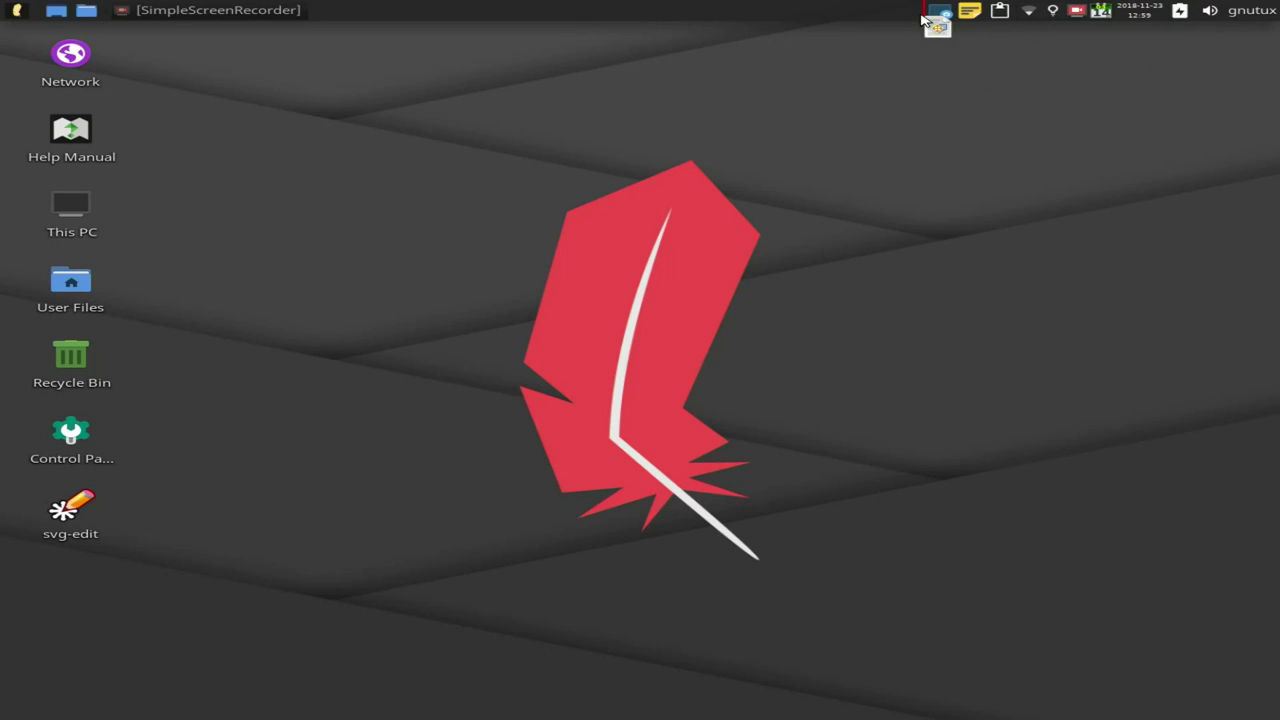
left_click(987, 20)
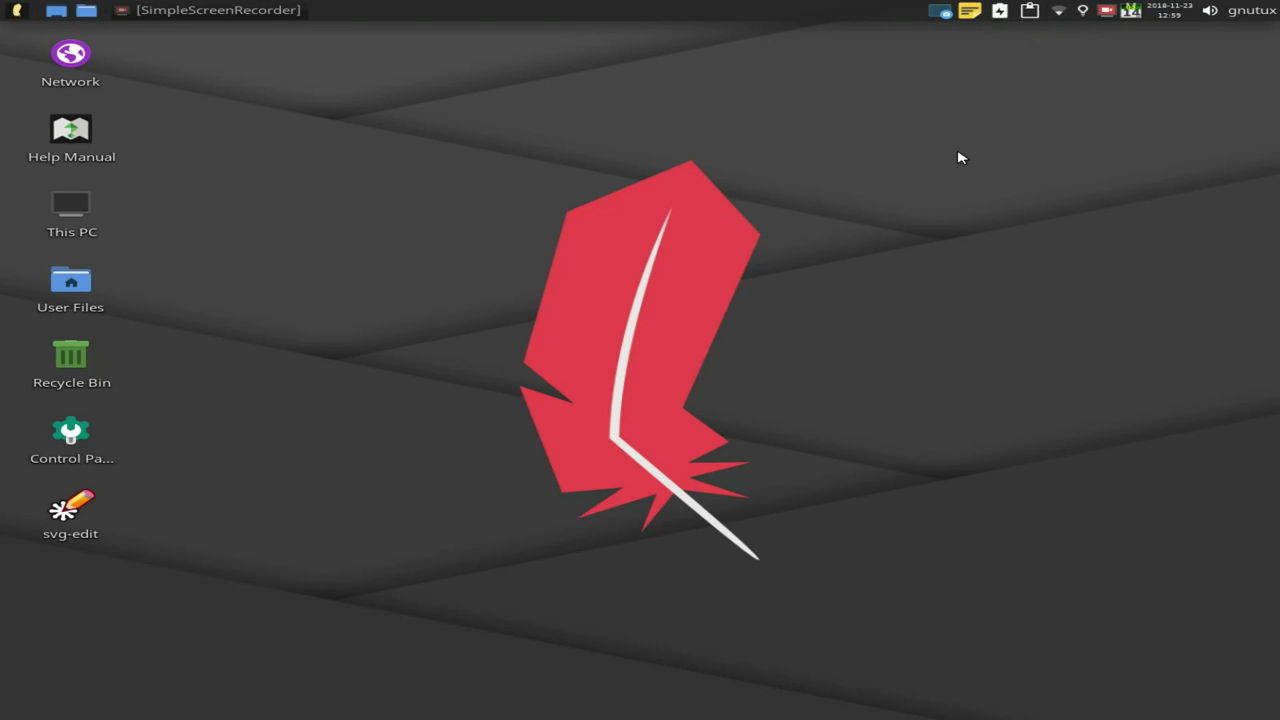
- Move the Power Manager Plugin one place down, after Clipman, using the panel preferences' item list, and close the preferences
right_click(1000, 13)
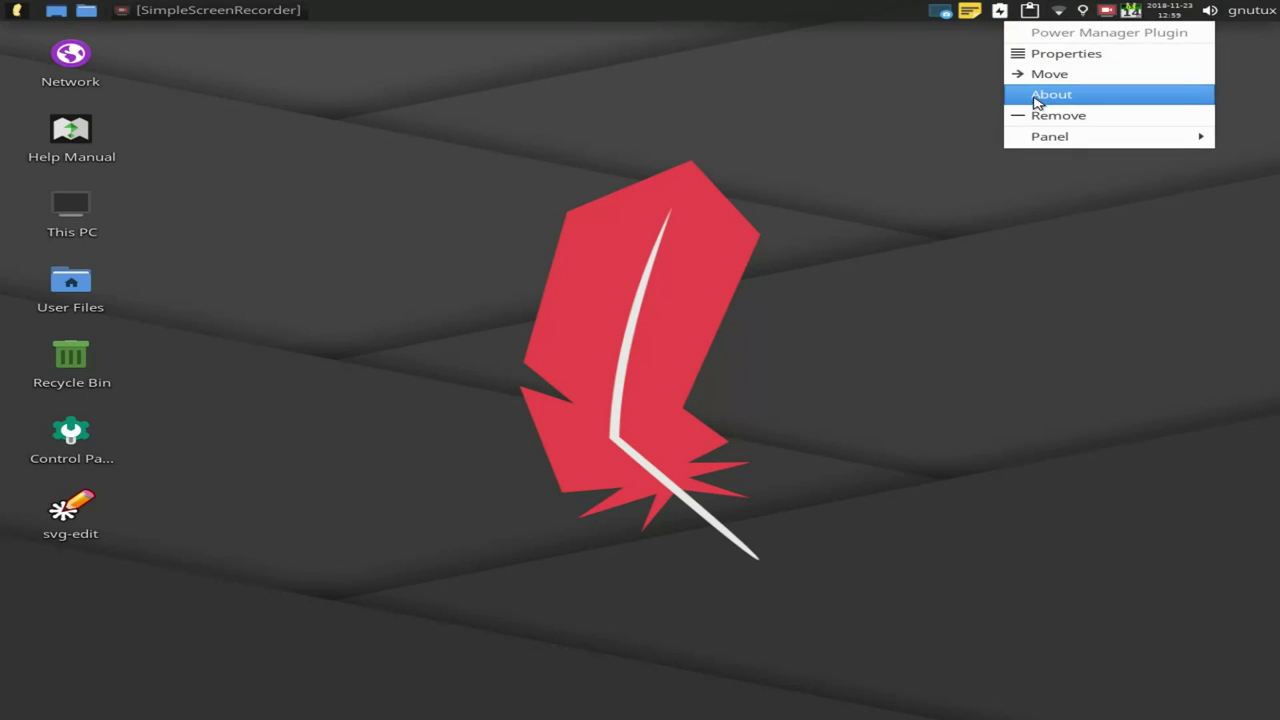
left_click(1036, 76)
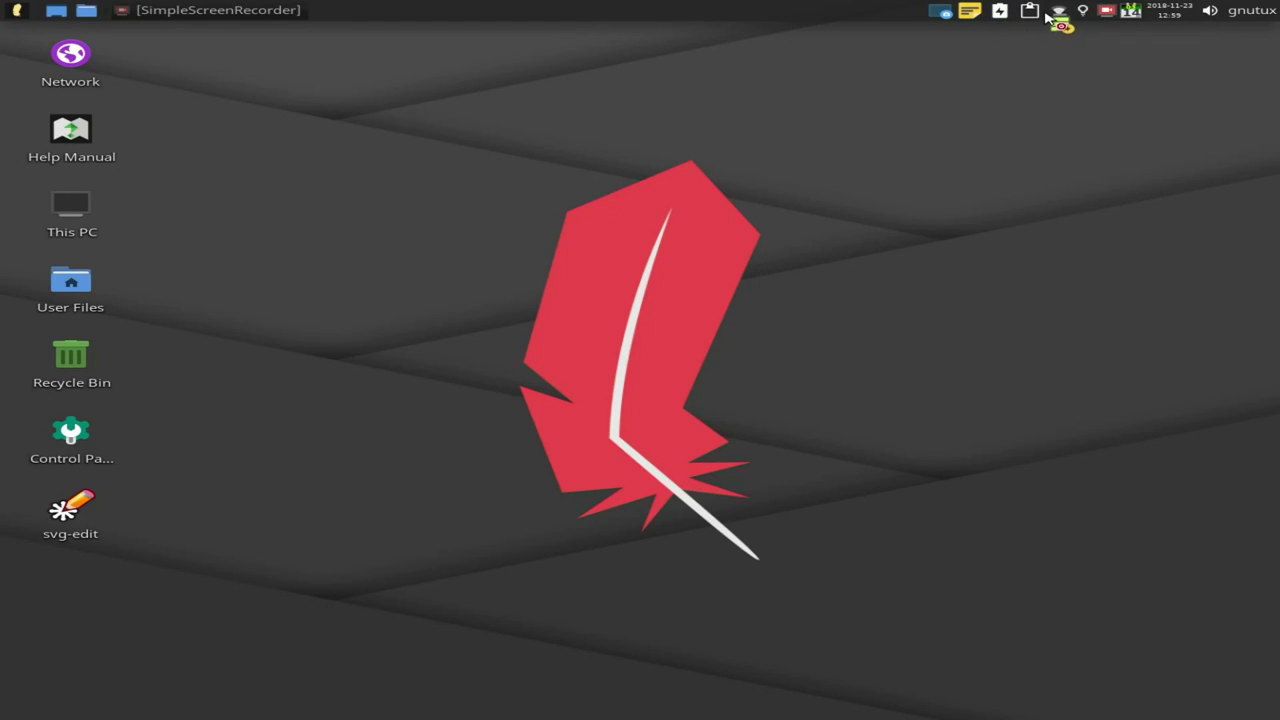
right_click(867, 12)
mouse_move(896, 118)
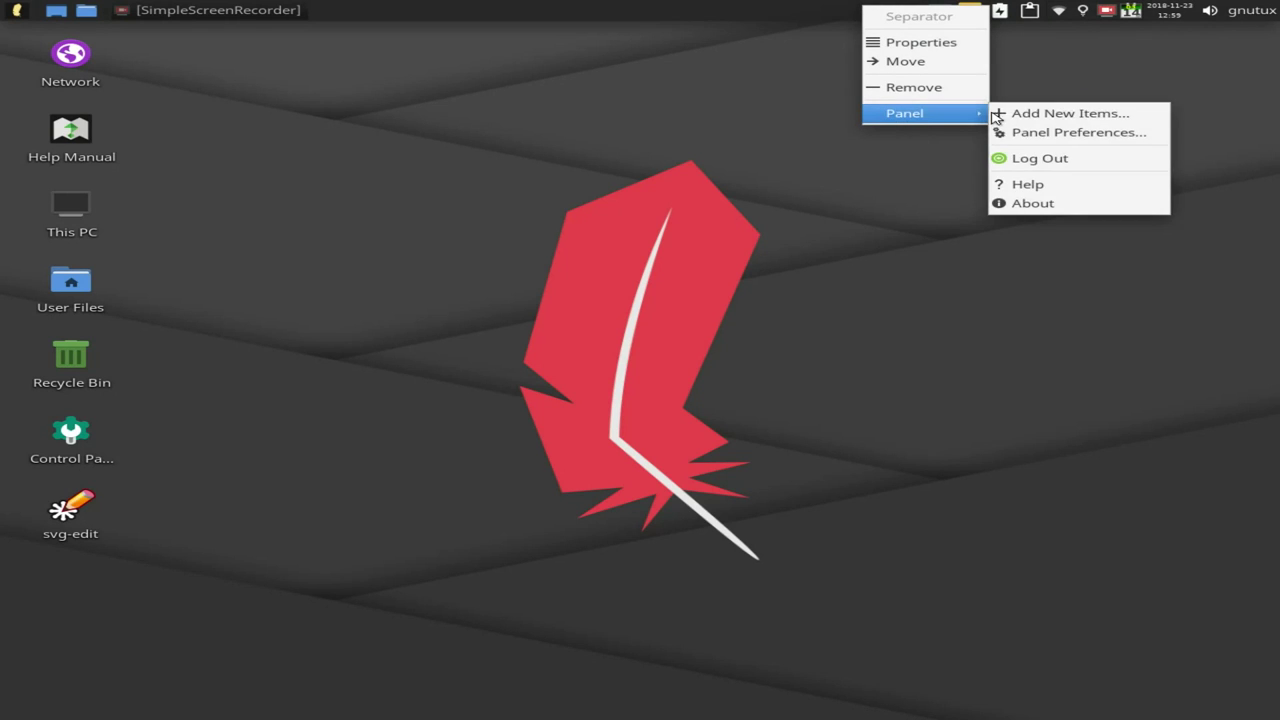
left_click(1063, 132)
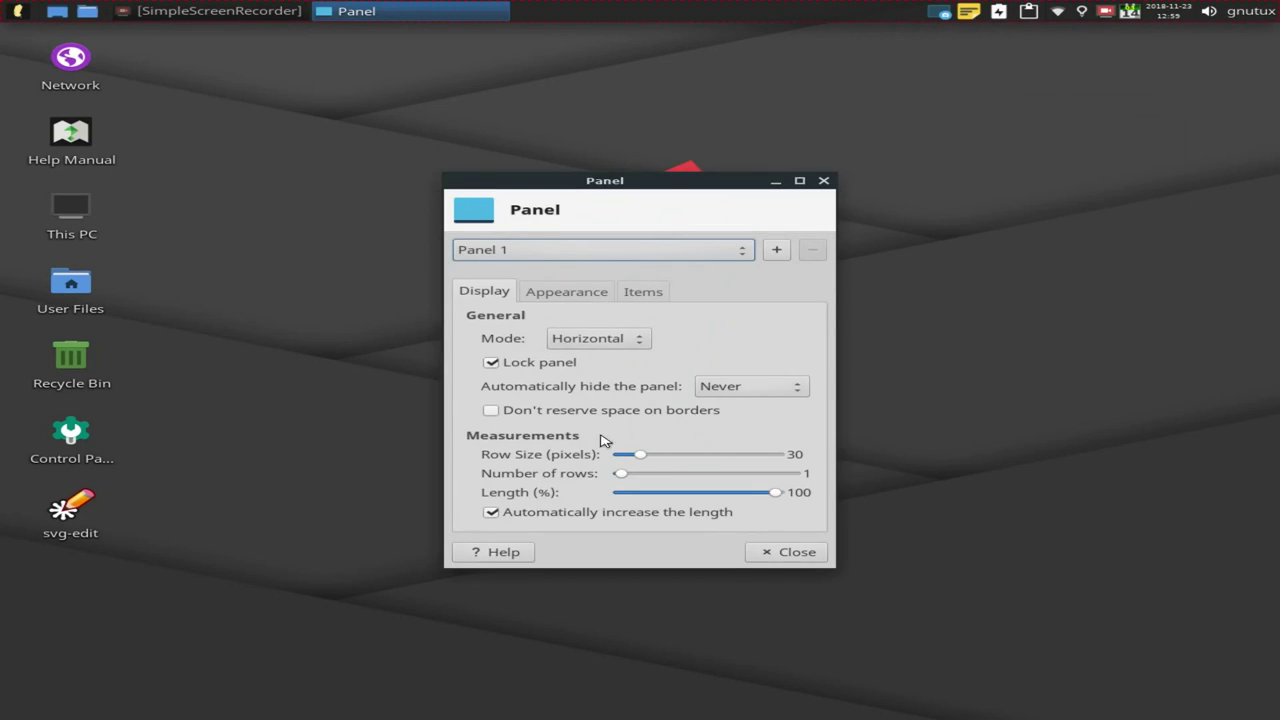
left_click(650, 292)
scroll(623, 400, "down", 2)
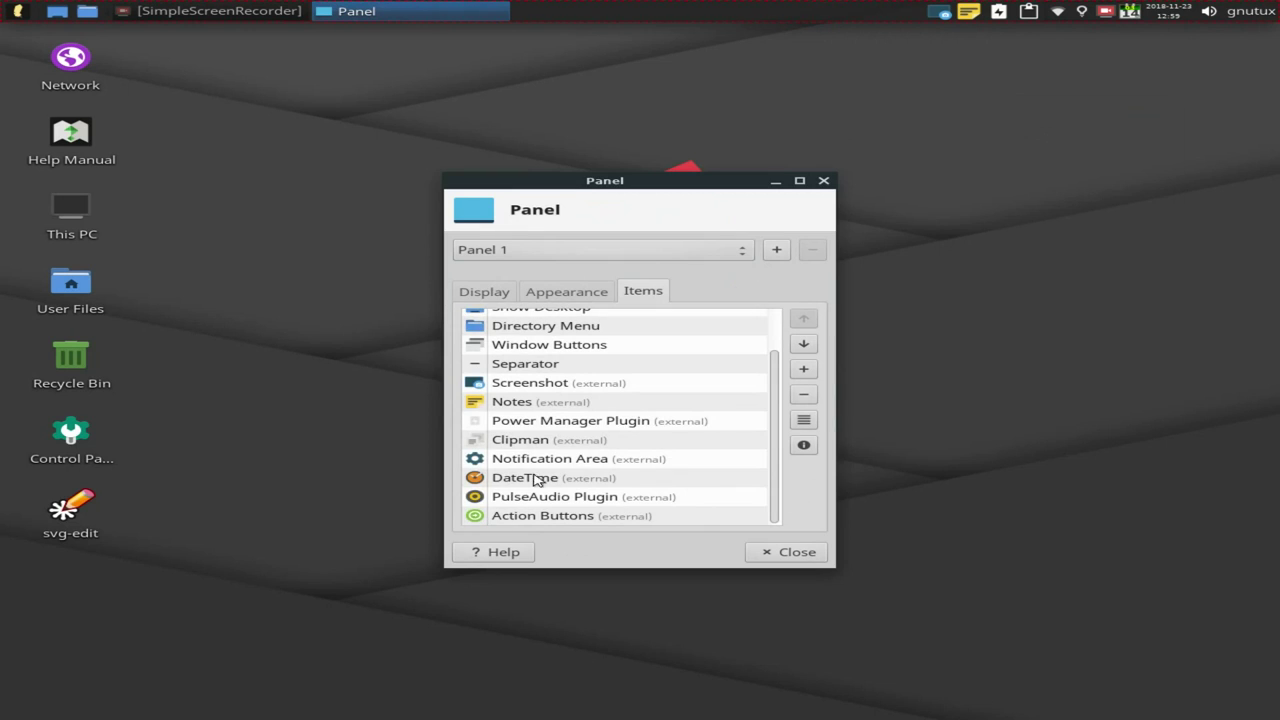
left_click(556, 424)
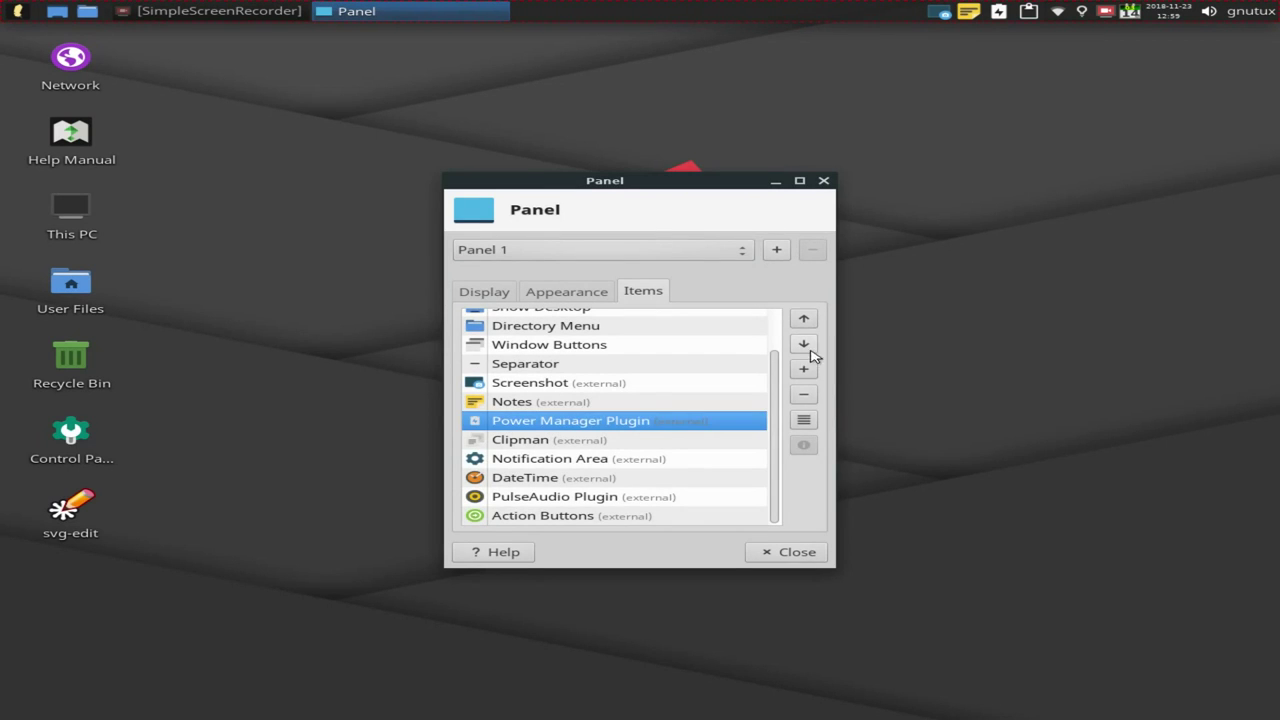
left_click(799, 348)
left_click(772, 552)
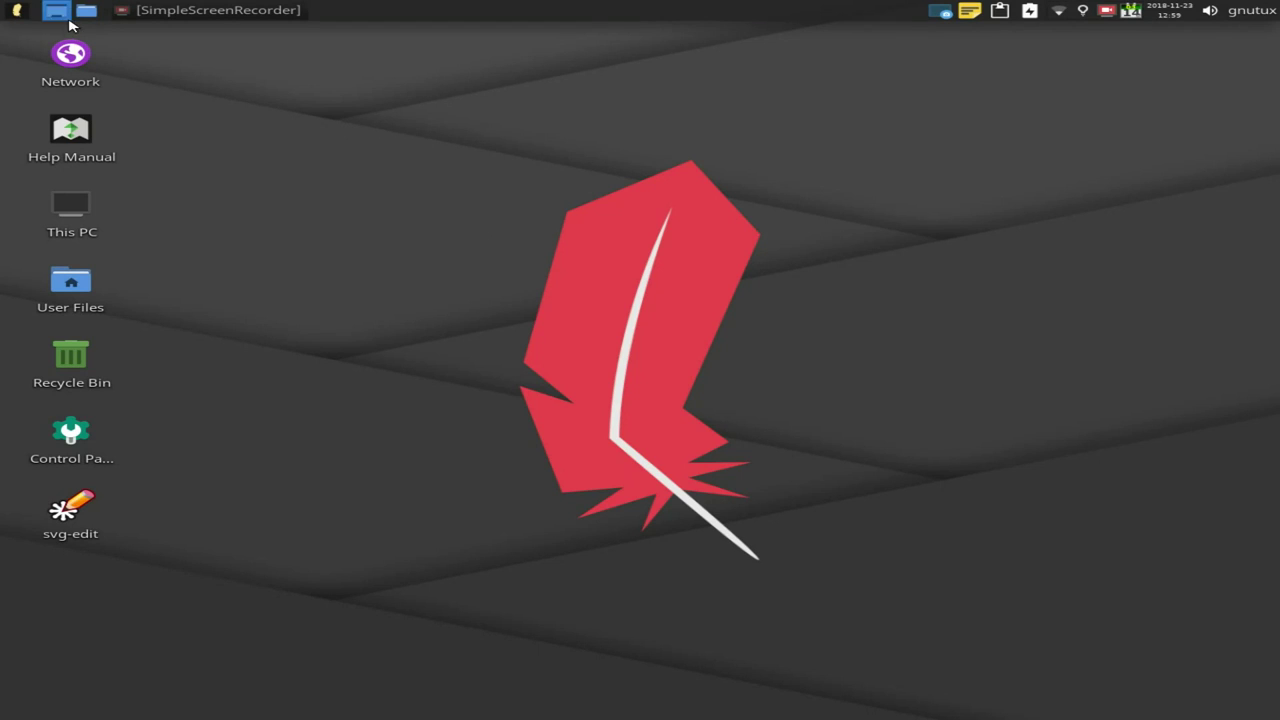
- Set the Whisker Menu to switch categories by hovering and position its search entry and categories next to the panel button, and check the menu
right_click(24, 11)
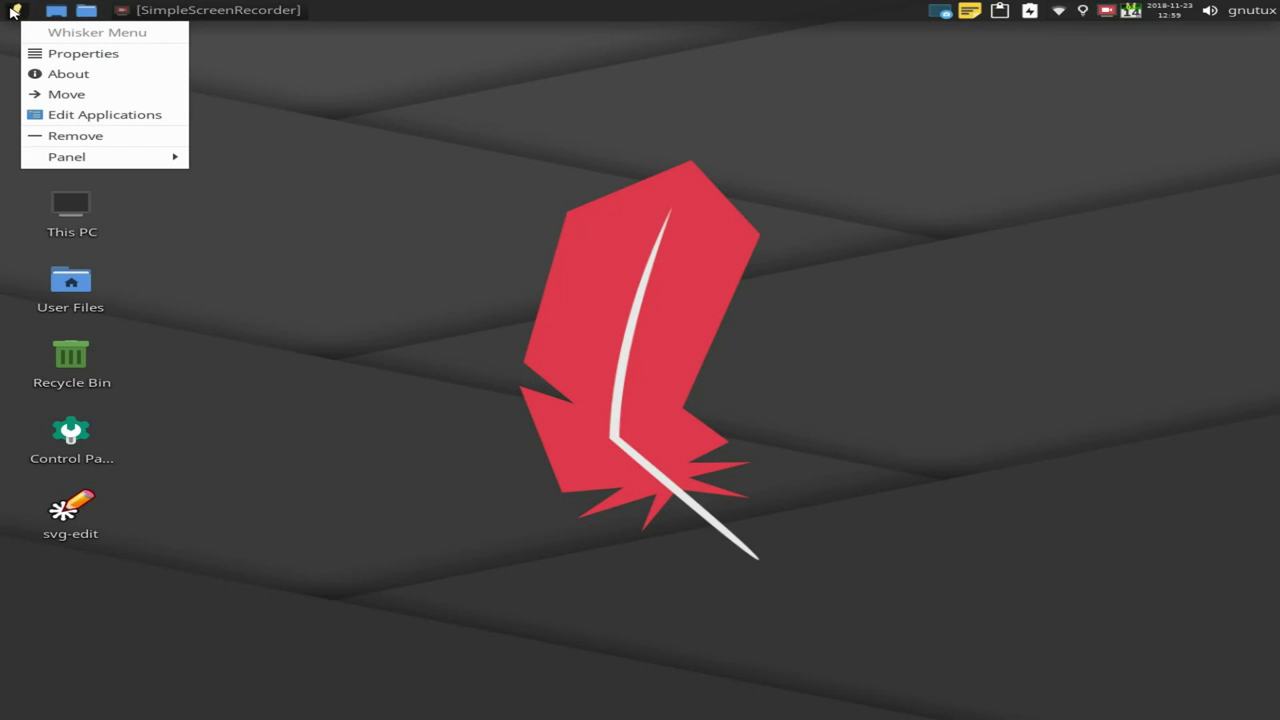
left_click(57, 56)
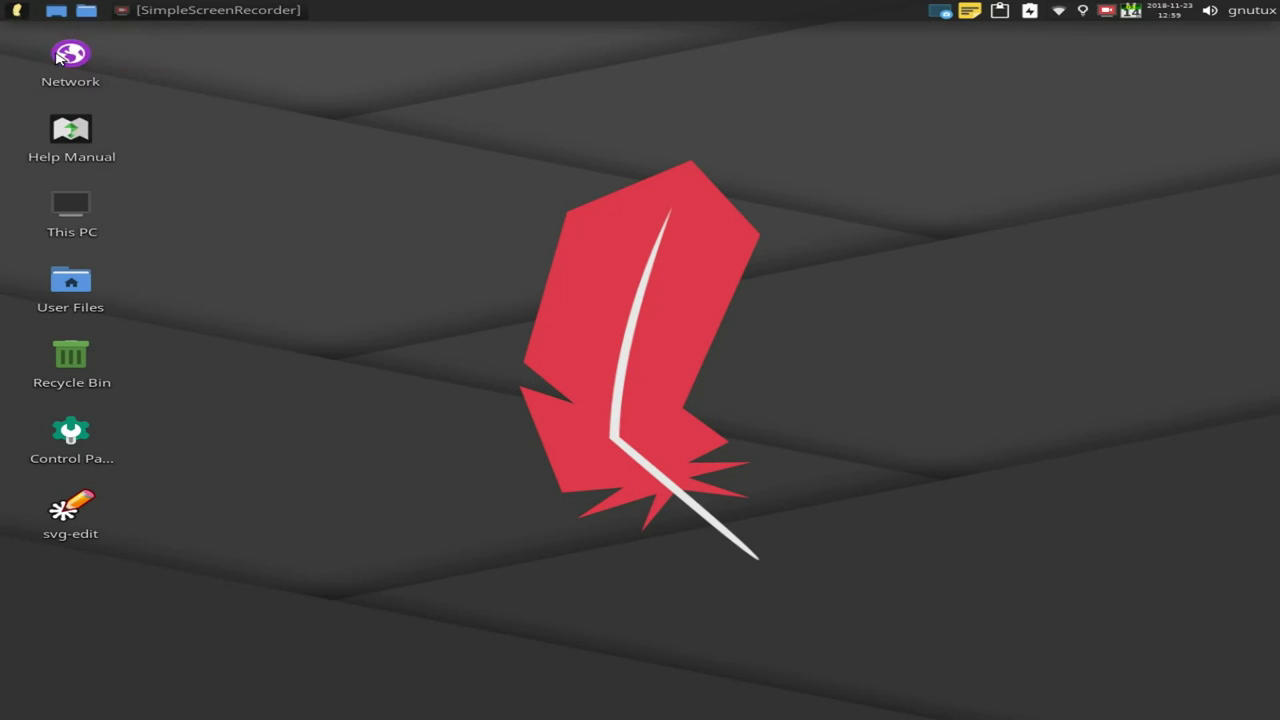
left_click_drag(566, 144, 503, 48)
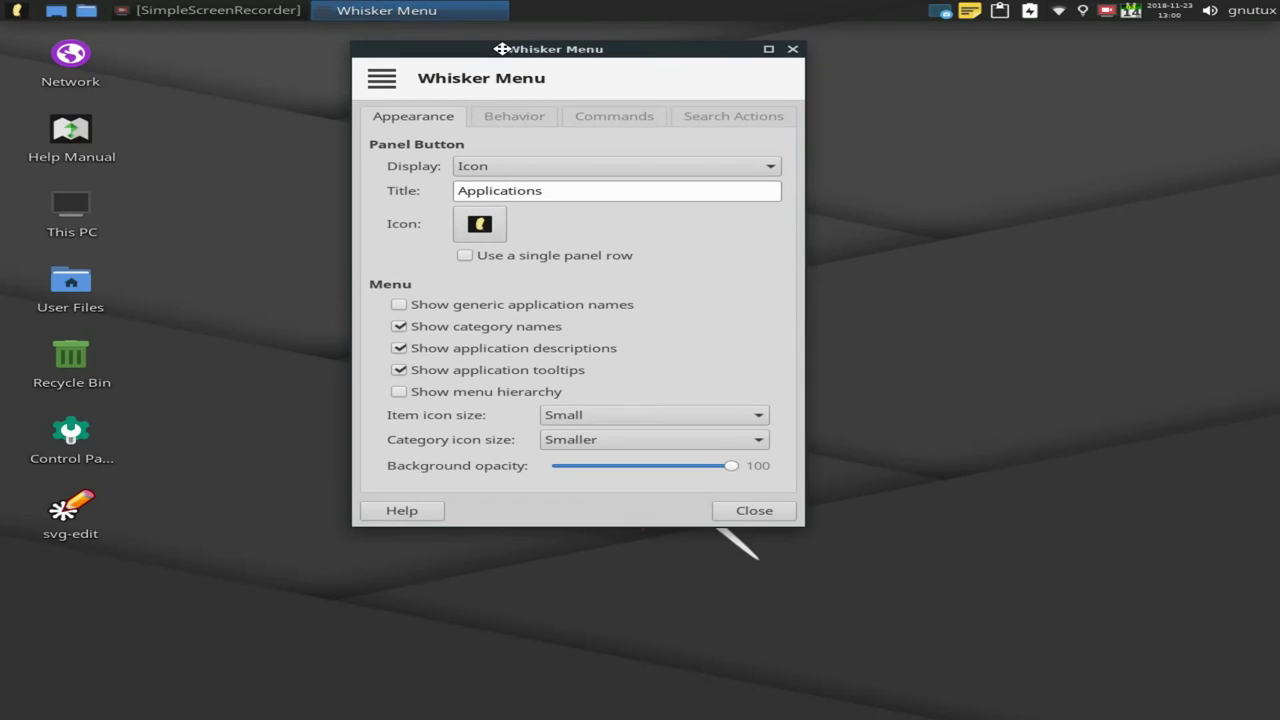
left_click(520, 118)
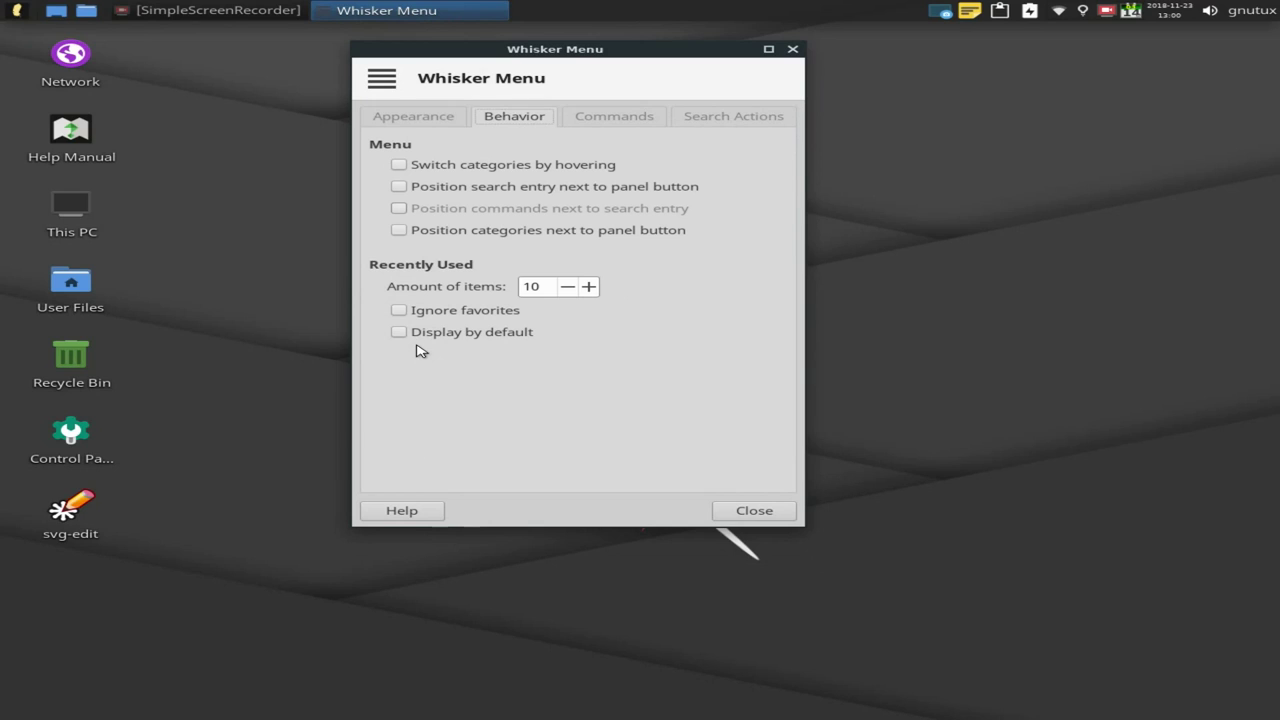
left_click(407, 166)
left_click(410, 192)
left_click(410, 233)
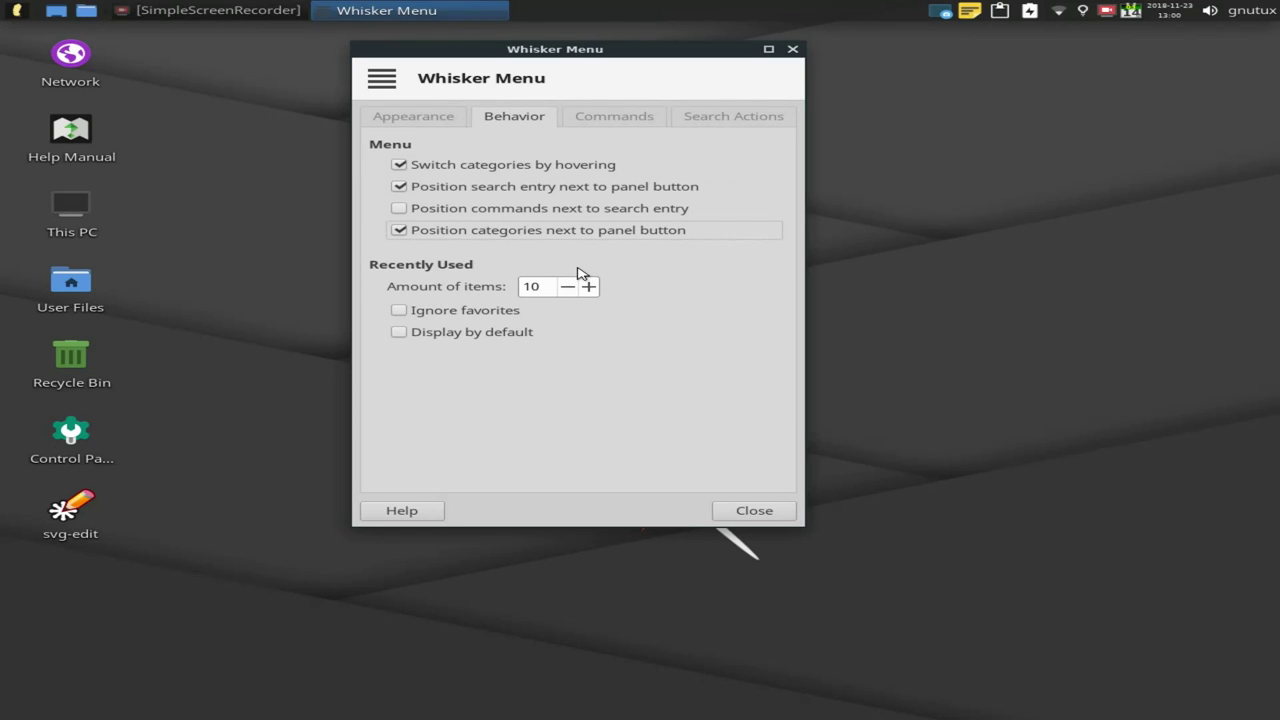
left_click(18, 12)
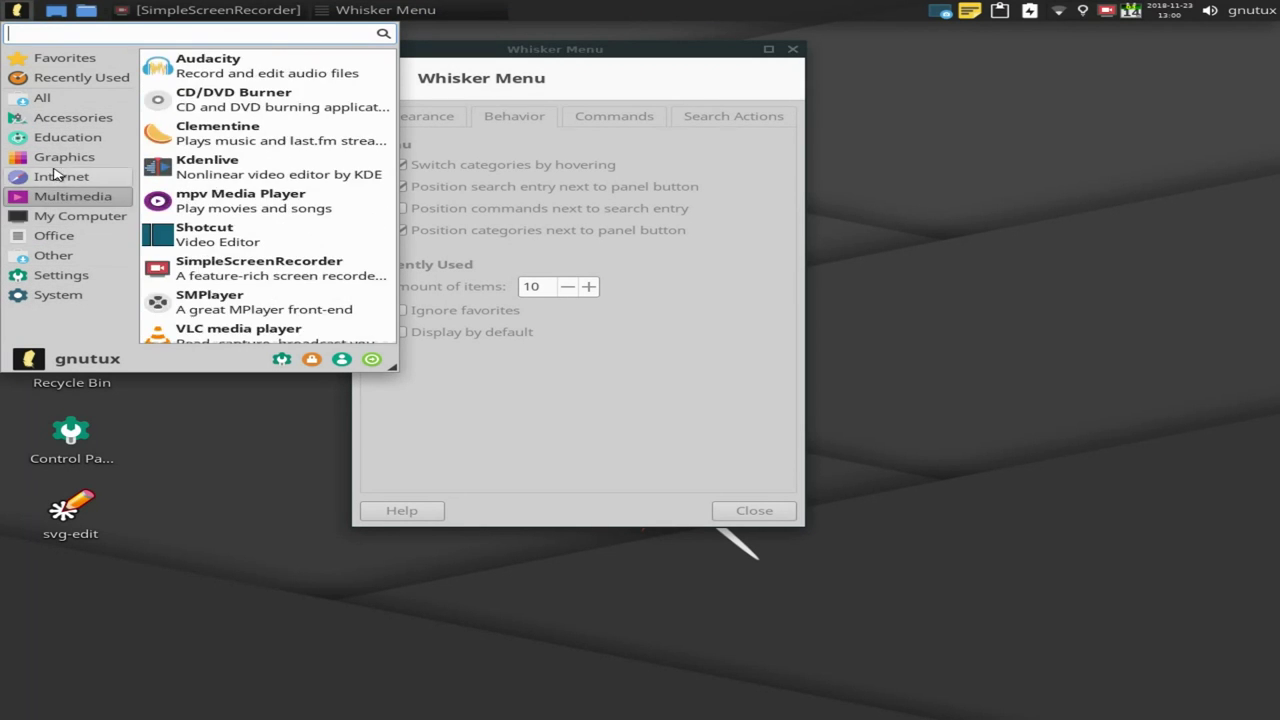
left_click(848, 296)
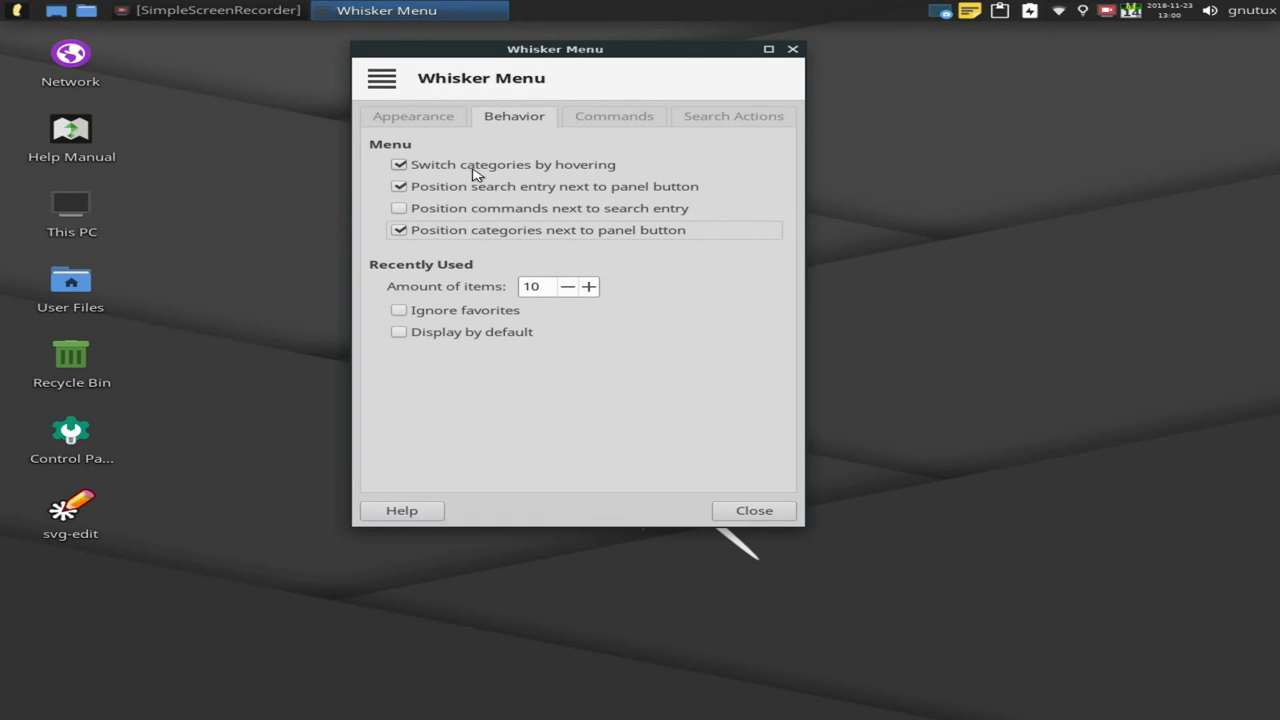
- Disable switching categories by hovering, try the Multimedia and My Computer categories in the Whisker Menu, and re-enable the option
left_click(570, 170)
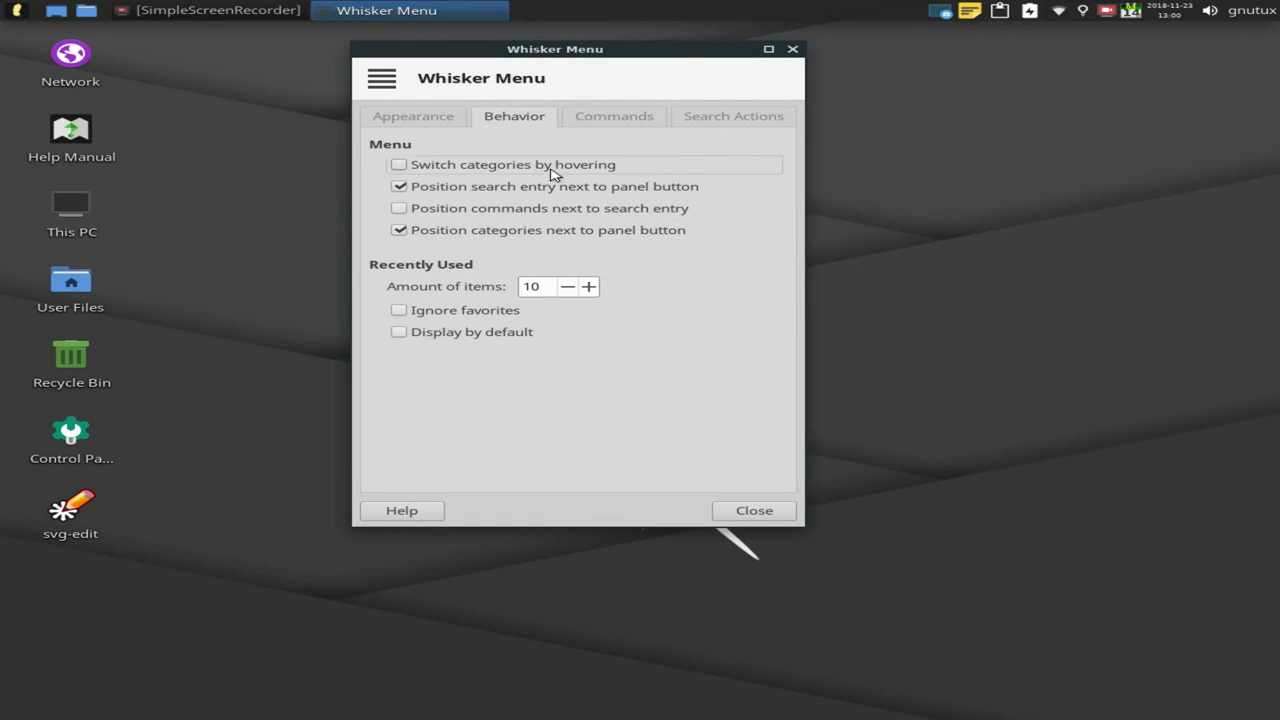
left_click(16, 10)
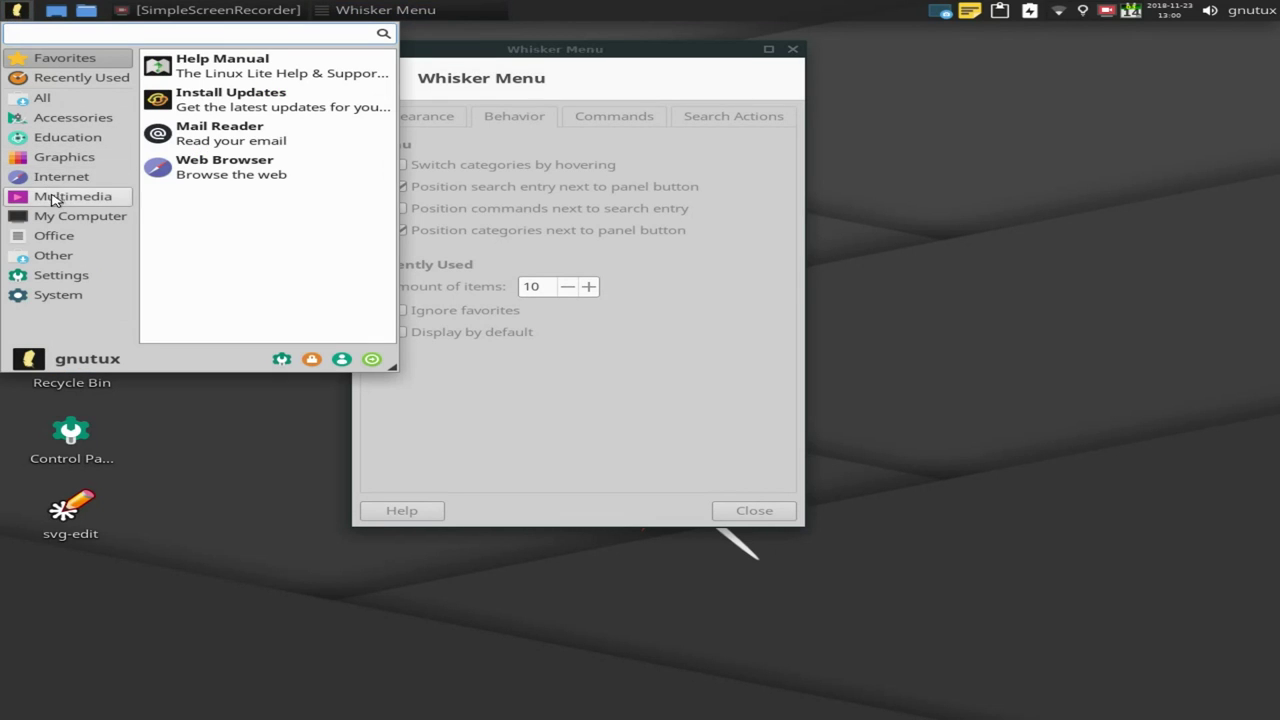
left_click(57, 197)
left_click(57, 216)
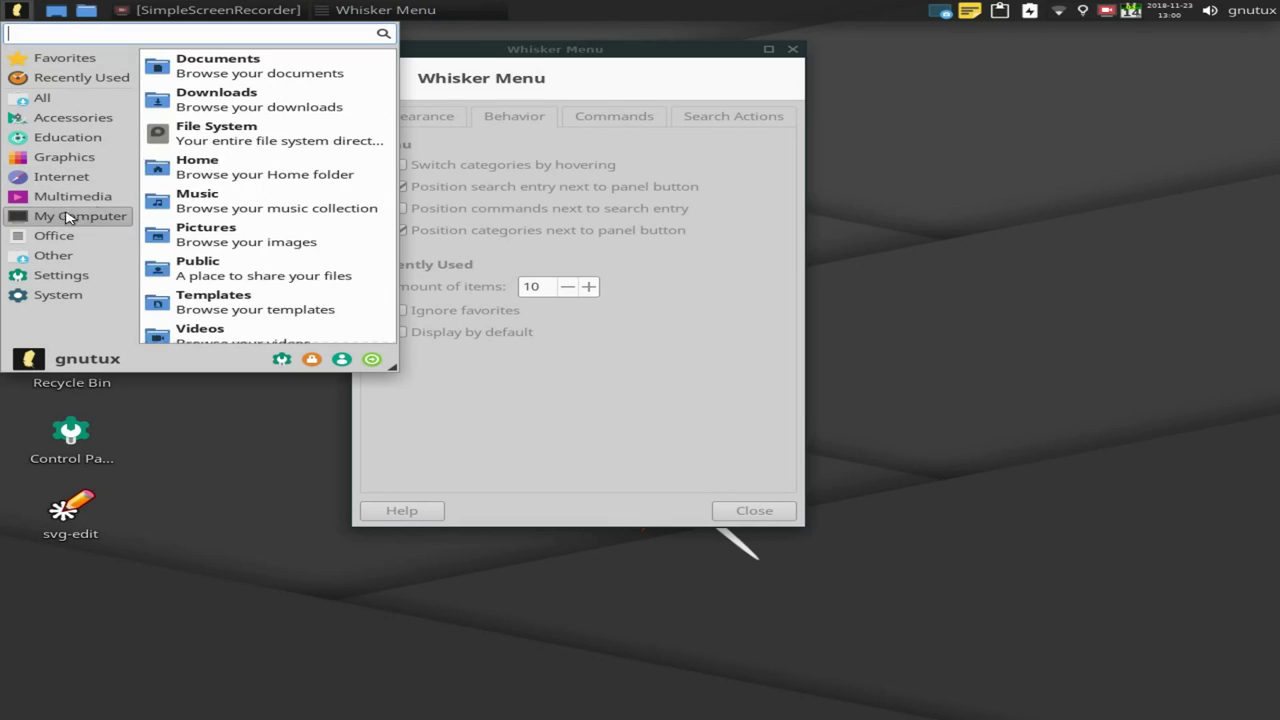
left_click(500, 56)
left_click(399, 165)
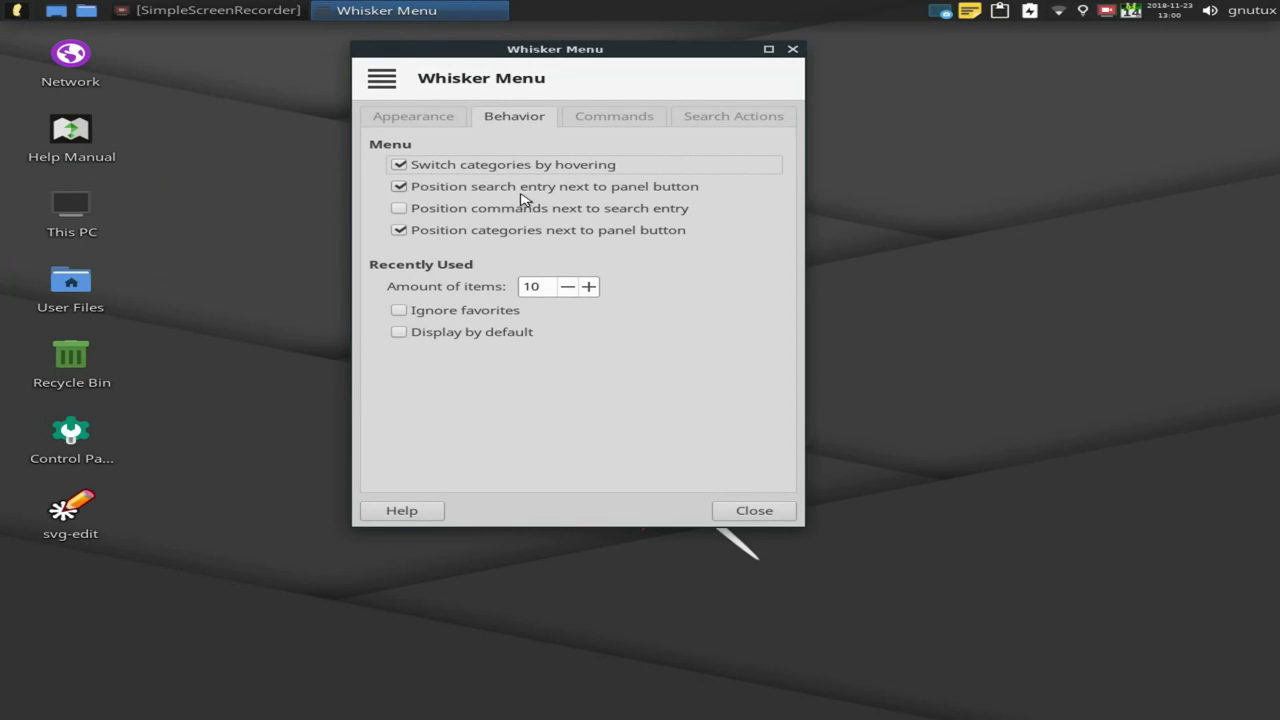
- Compare the Whisker Menu's layout with the search entry positioned away from and next to the panel button, leaving the option enabled
left_click(595, 190)
left_click(17, 10)
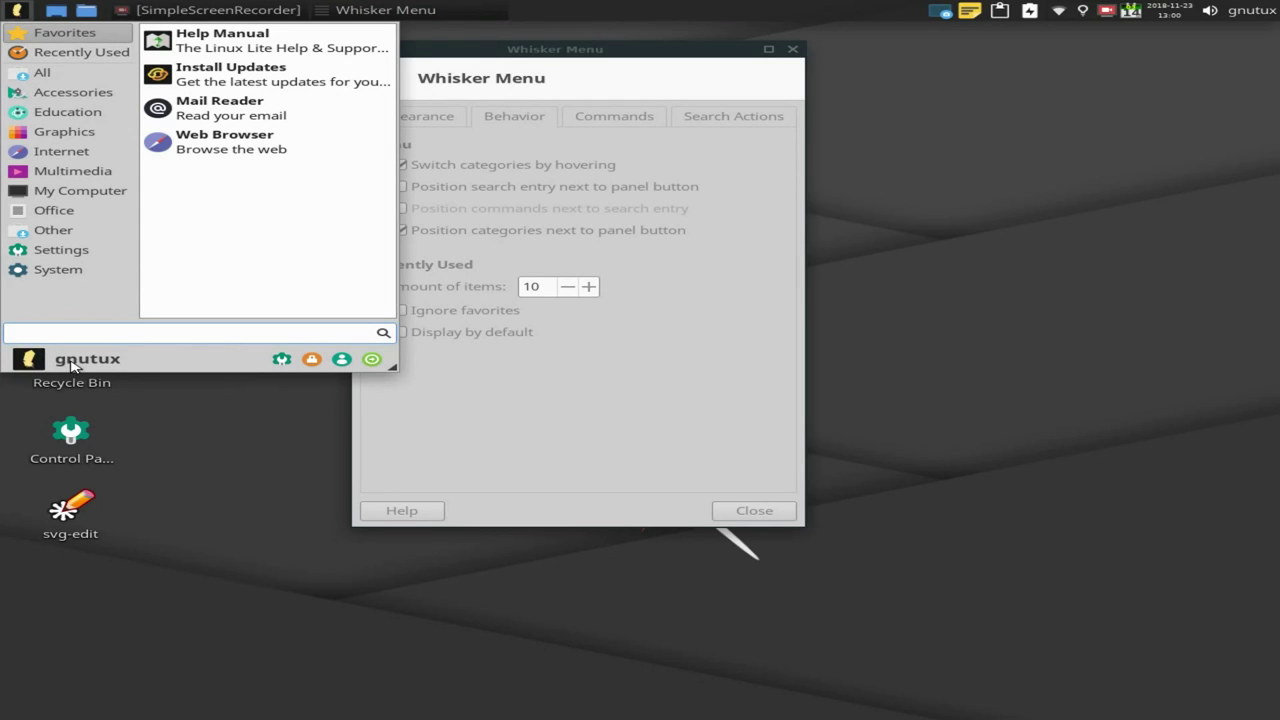
left_click(578, 393)
left_click(435, 190)
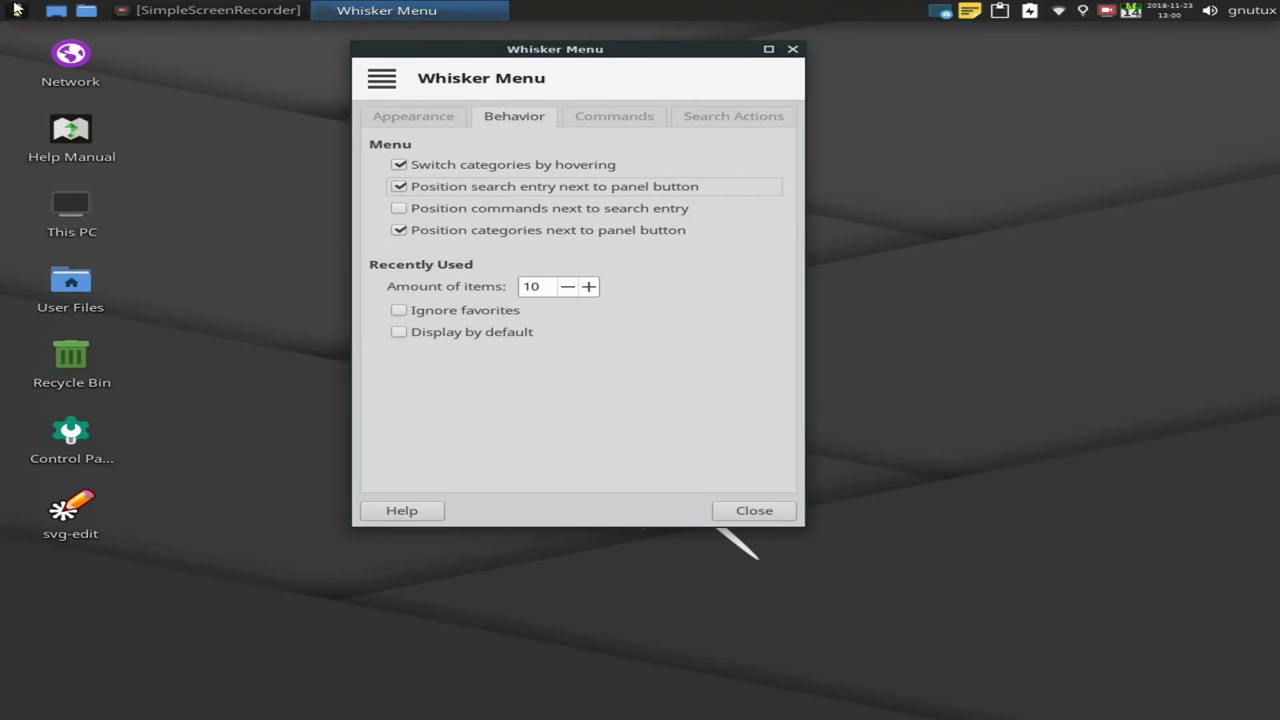
left_click(16, 11)
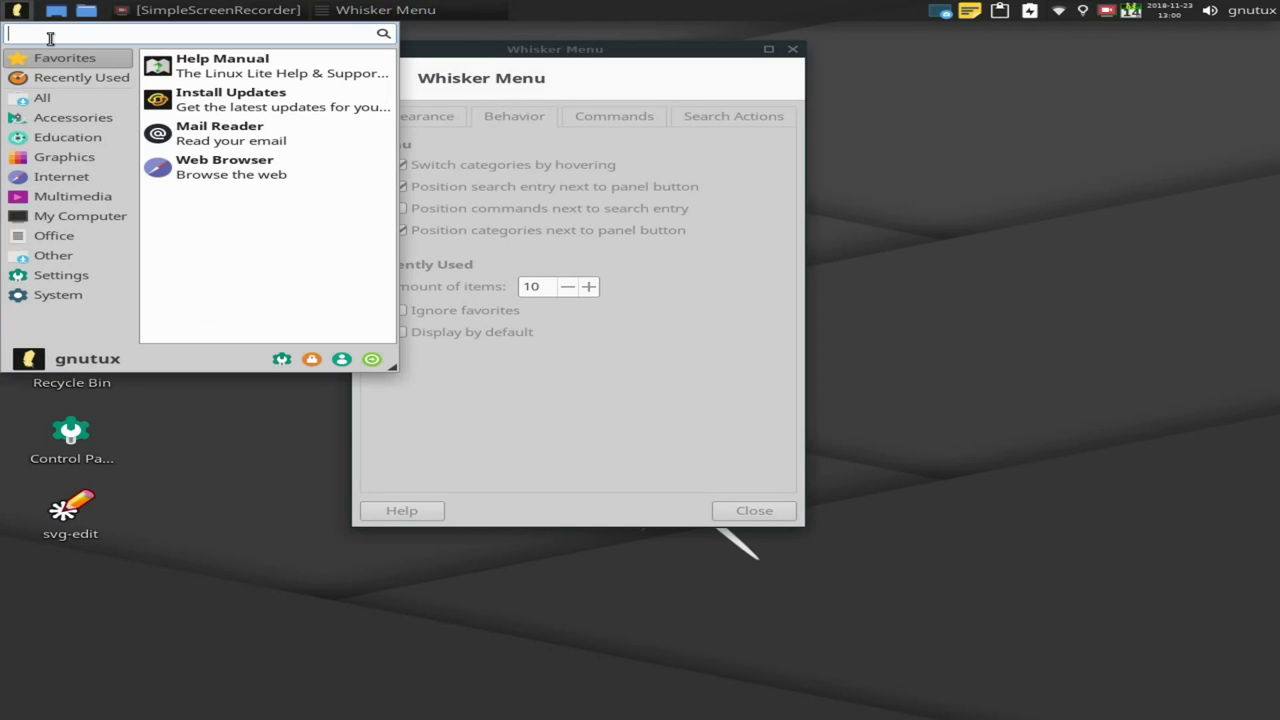
left_click(17, 12)
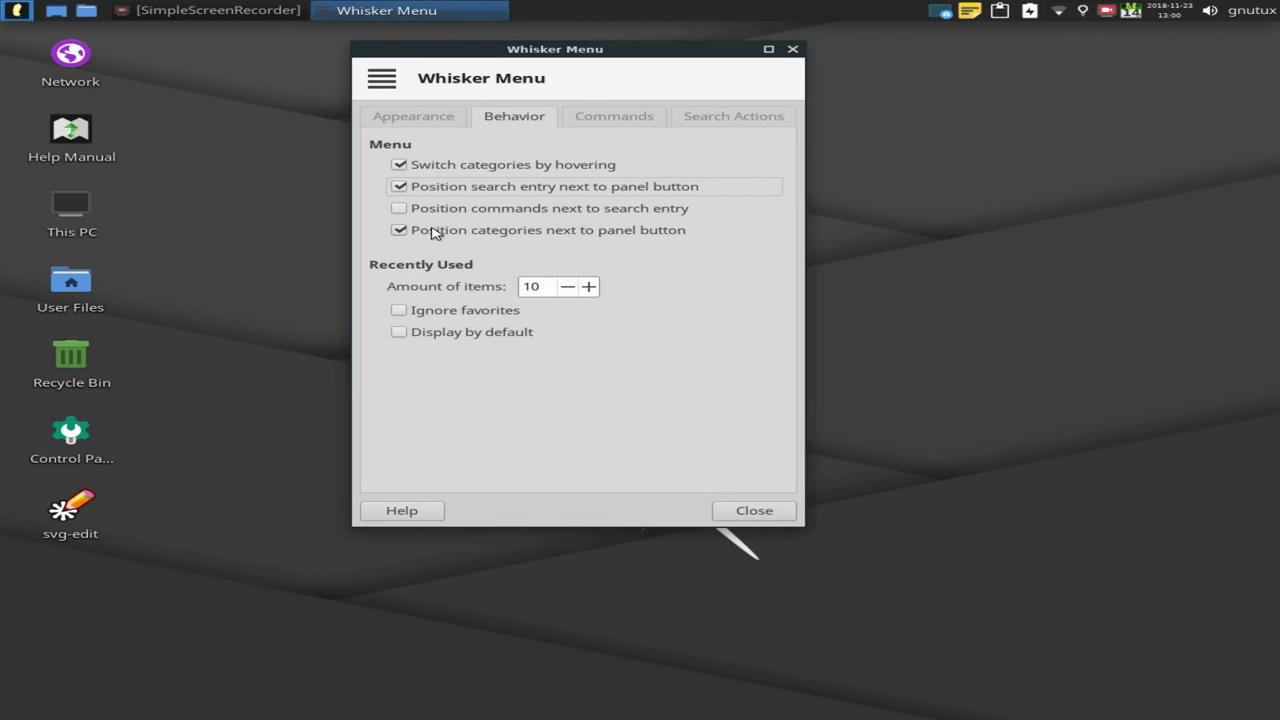
- Compare the Whisker Menu's layout with the categories positioned away from and next to the panel button, leaving the option enabled
left_click(440, 235)
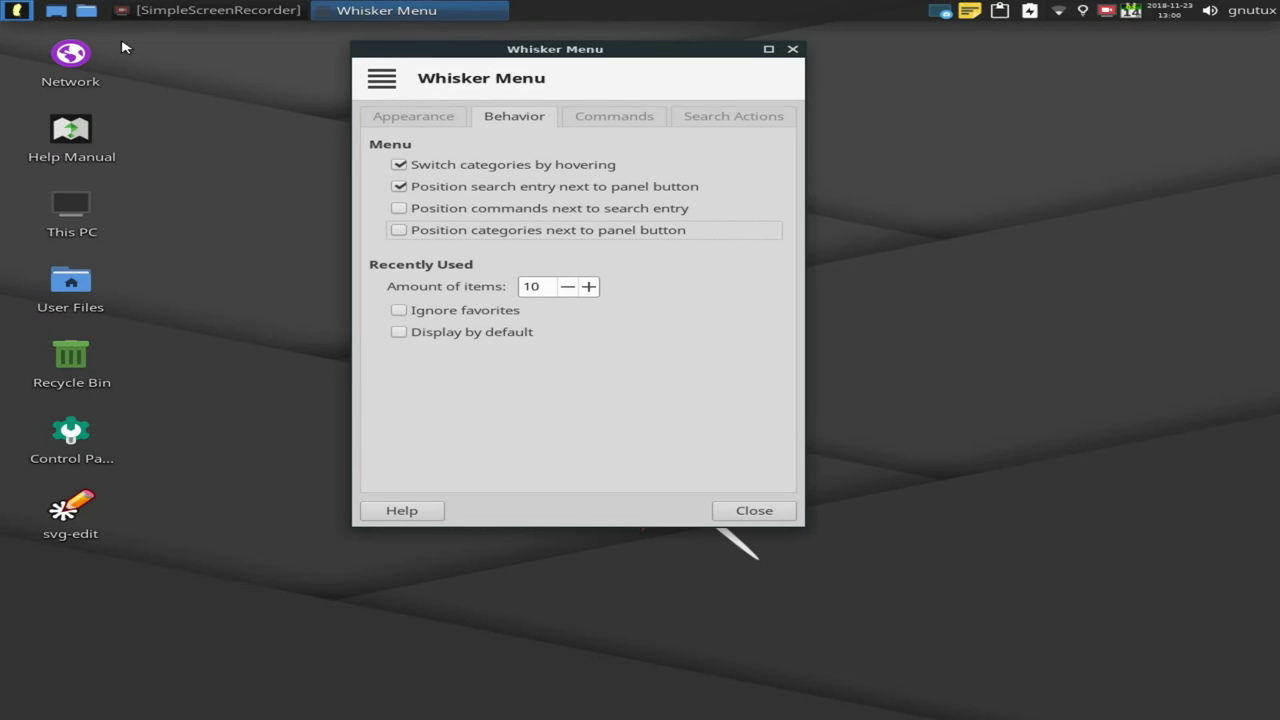
left_click(20, 11)
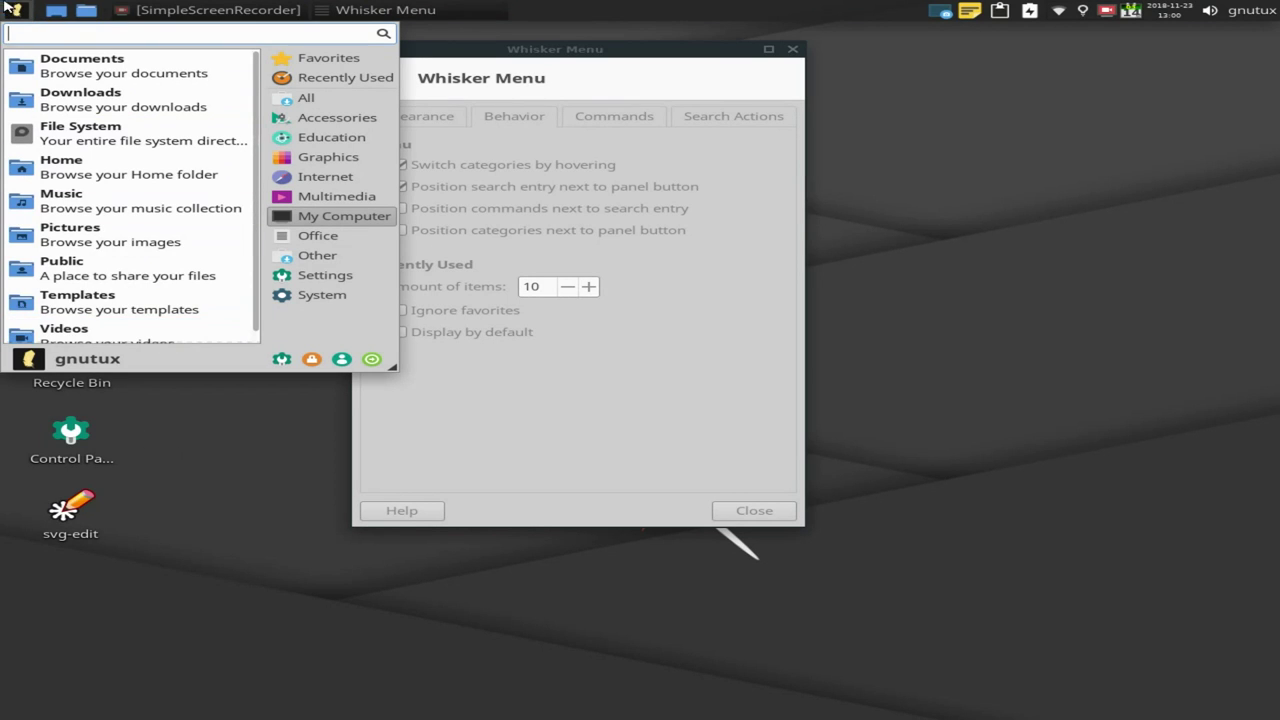
left_click(470, 229)
left_click(18, 10)
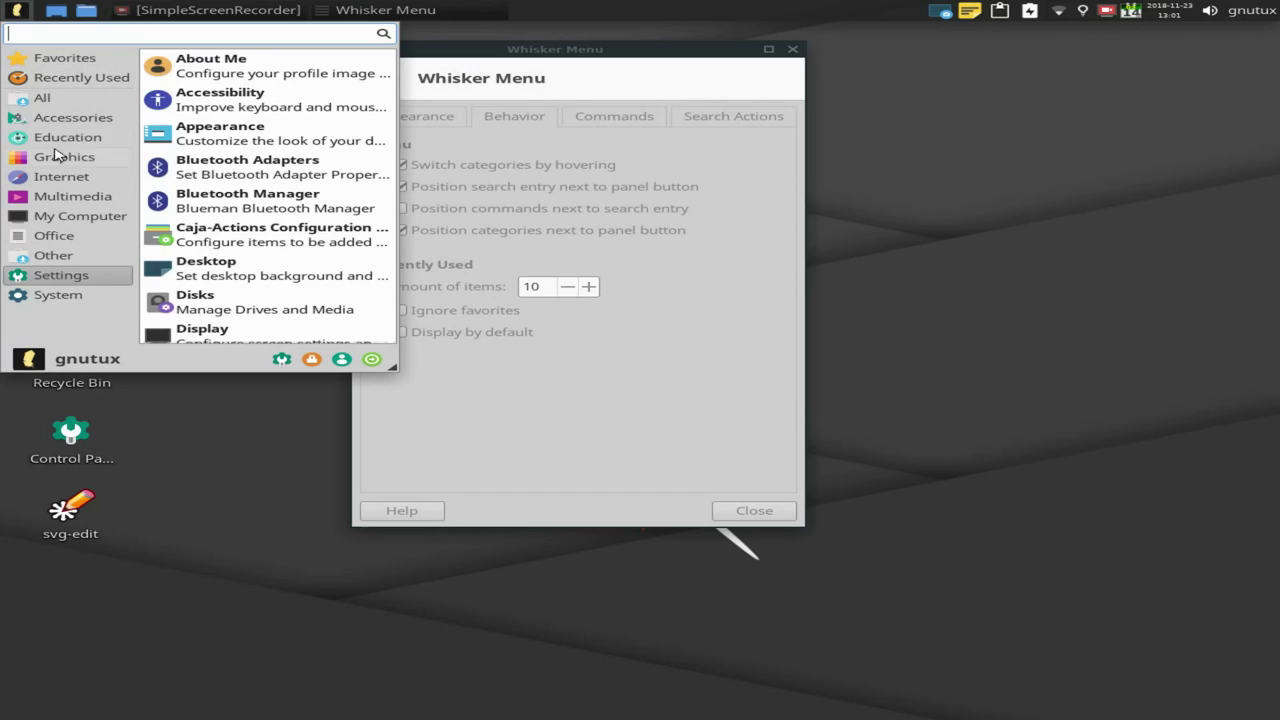
left_click(177, 451)
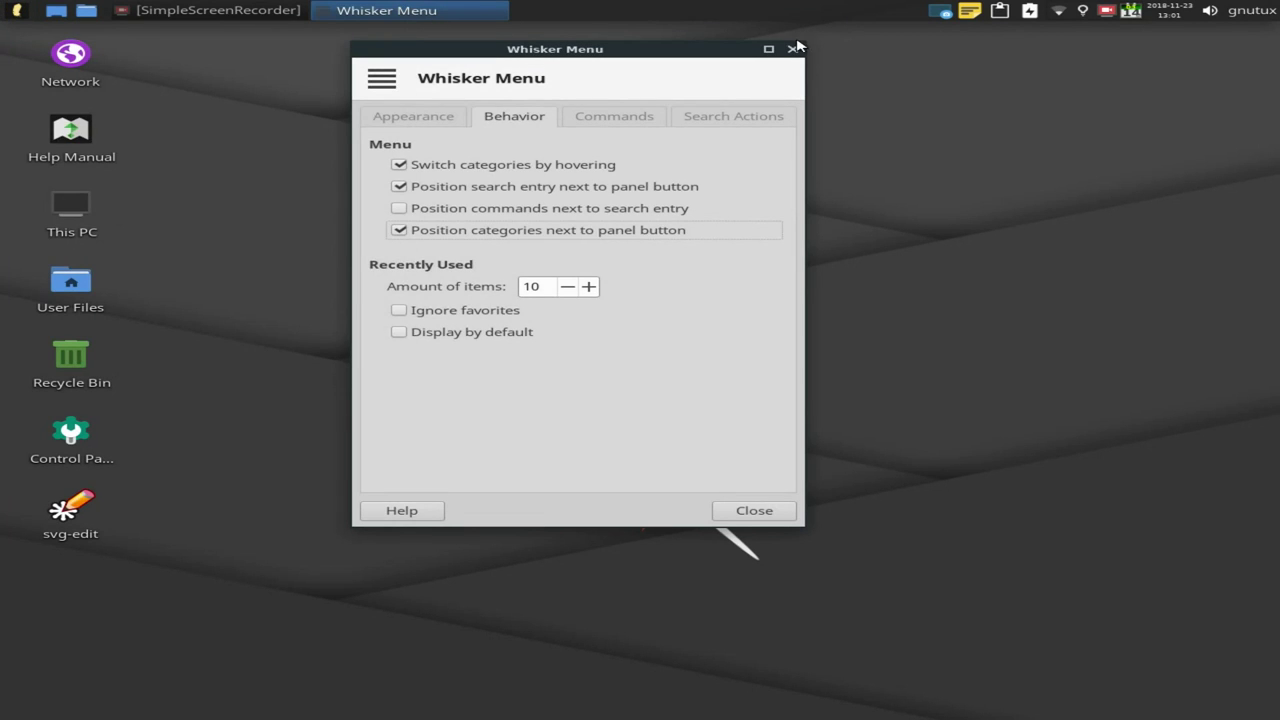
- Close the Whisker Menu properties, and add a new panel placed at the bottom centre of the desktop
left_click(794, 48)
right_click(650, 280)
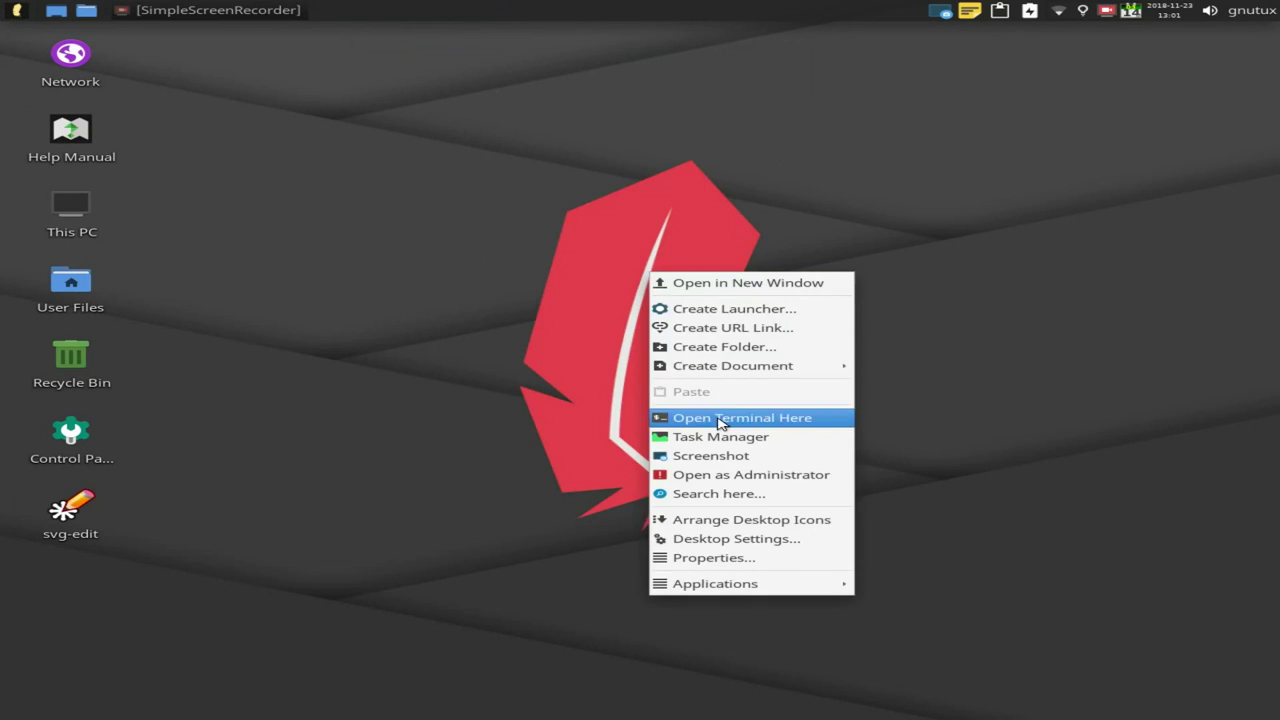
left_click(613, 136)
right_click(613, 9)
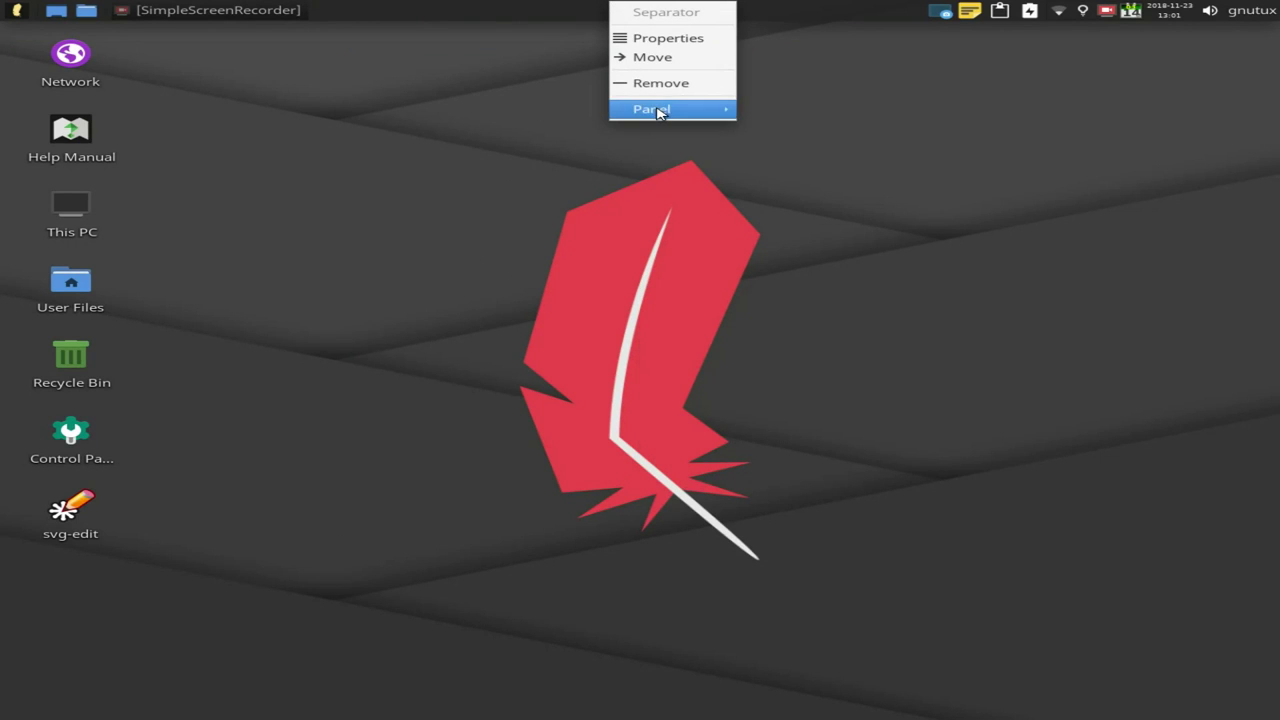
mouse_move(666, 112)
left_click(792, 131)
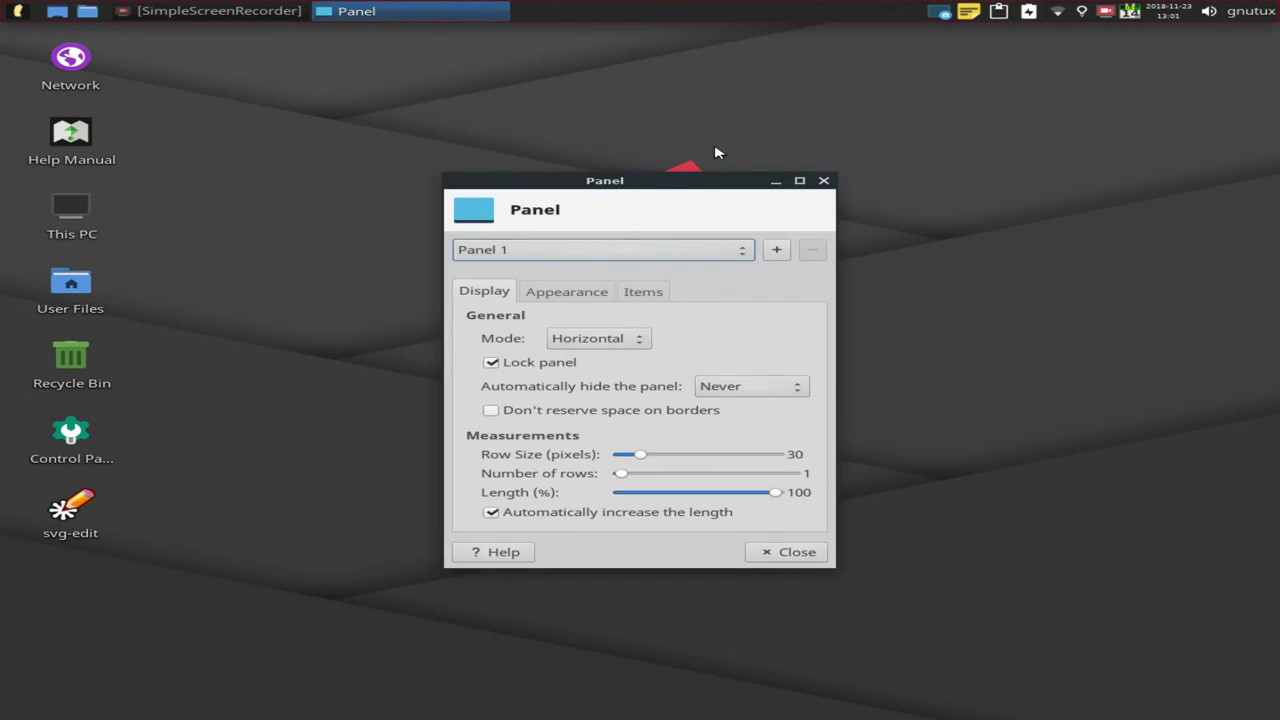
left_click(776, 251)
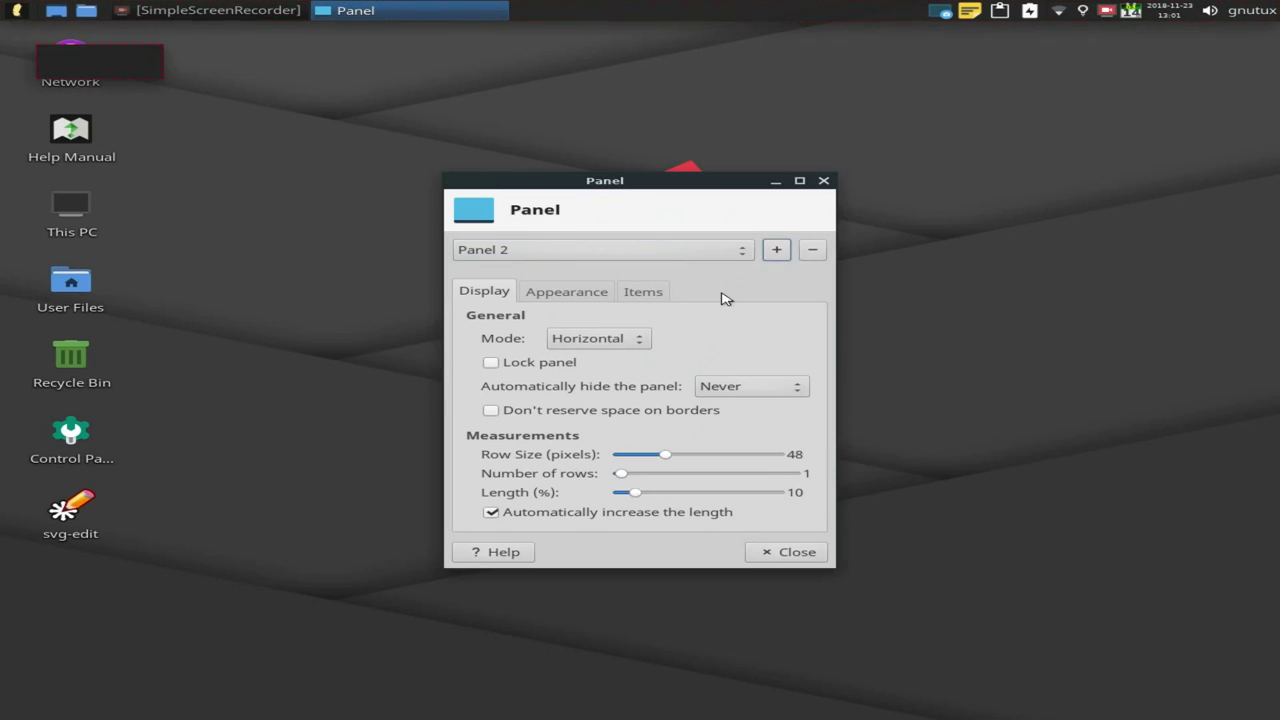
left_click_drag(110, 73, 621, 716)
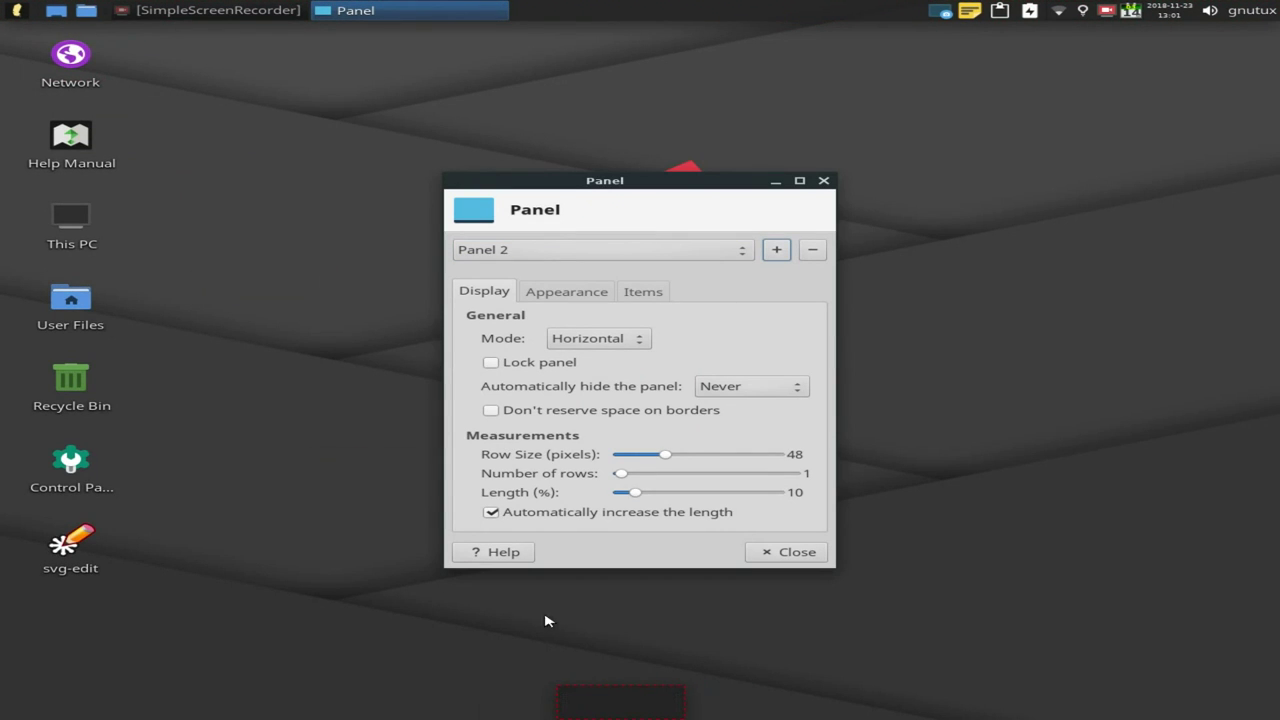
left_click(823, 181)
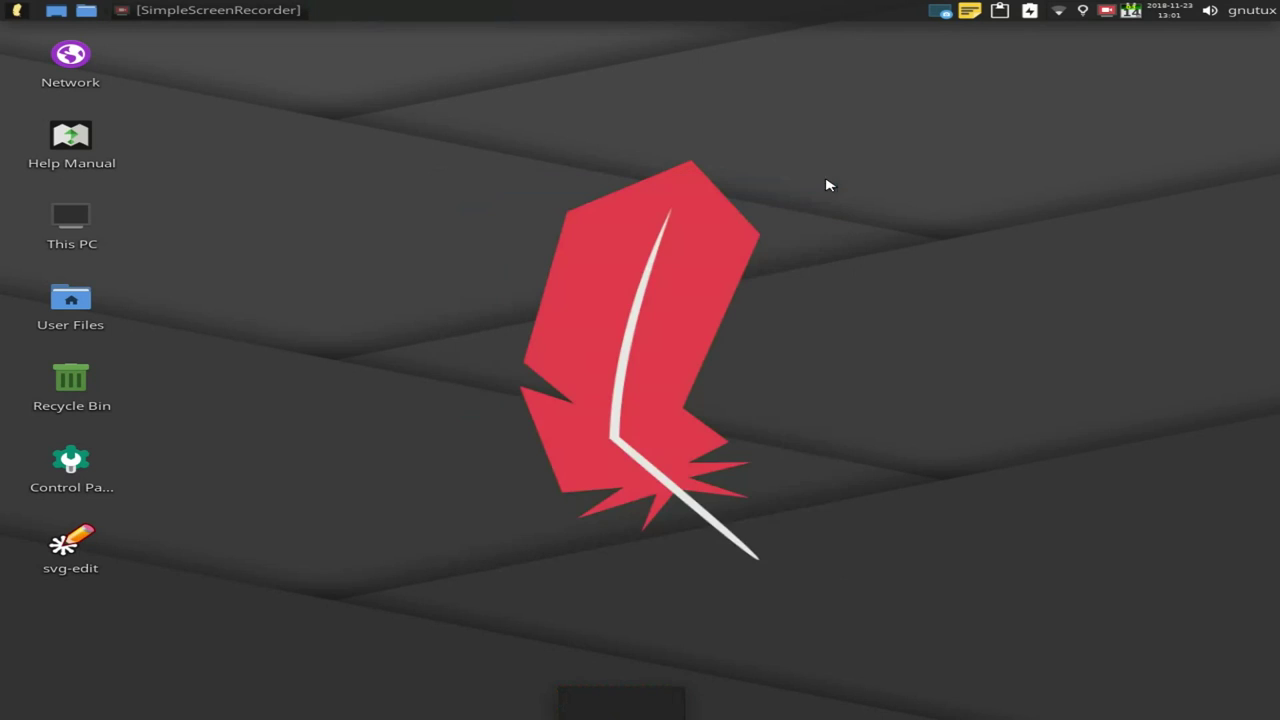
- Search the Whisker Menu for "cat", open Application Finder, and move its window higher on the desktop
left_click(16, 10)
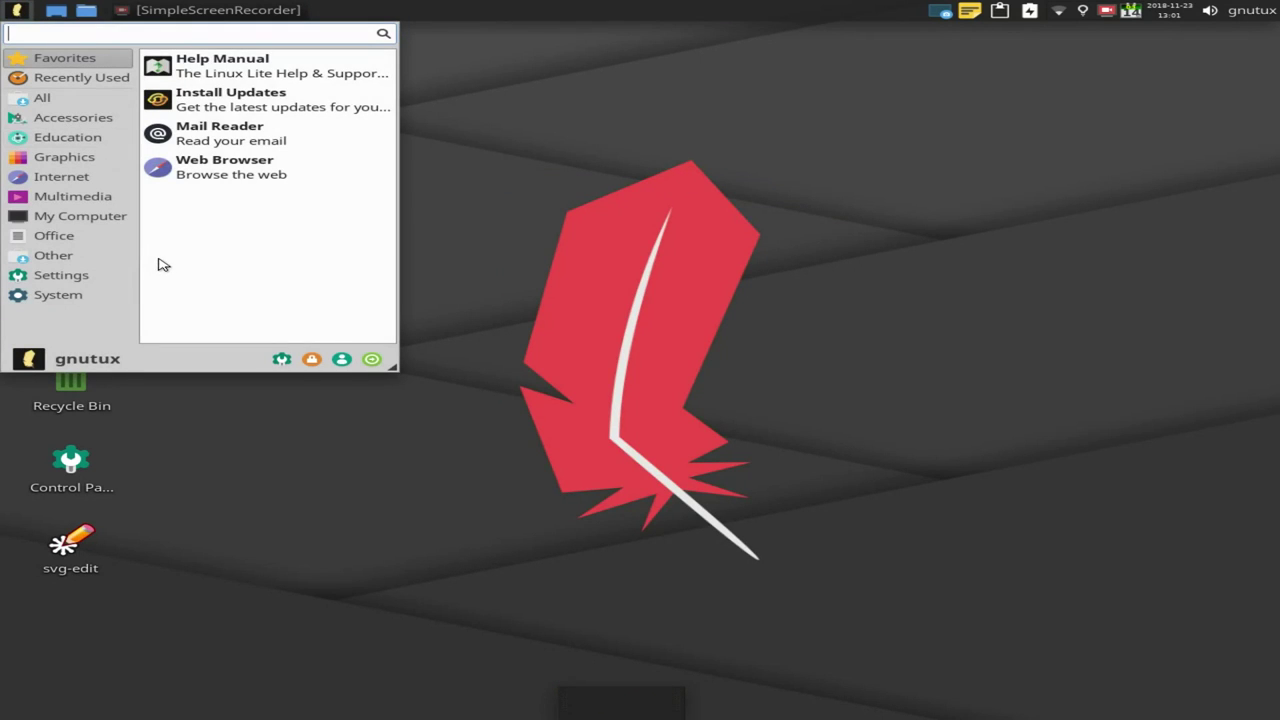
type("cat")
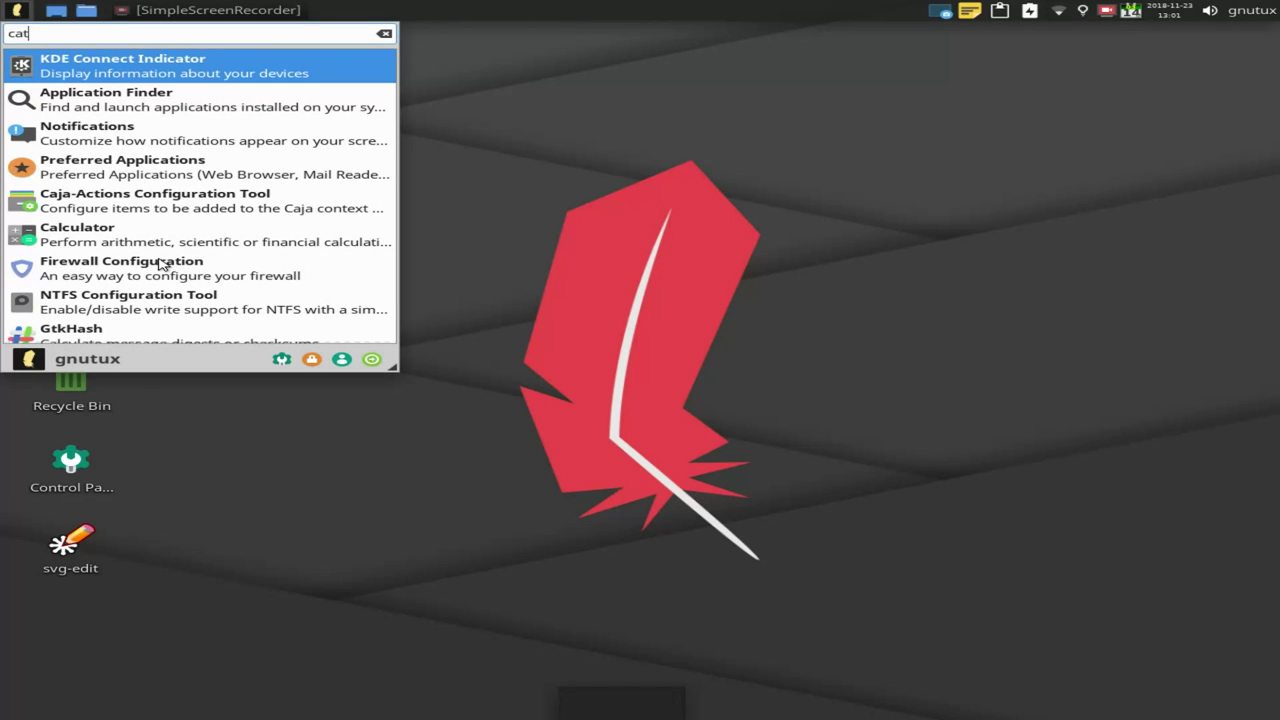
left_click(36, 95)
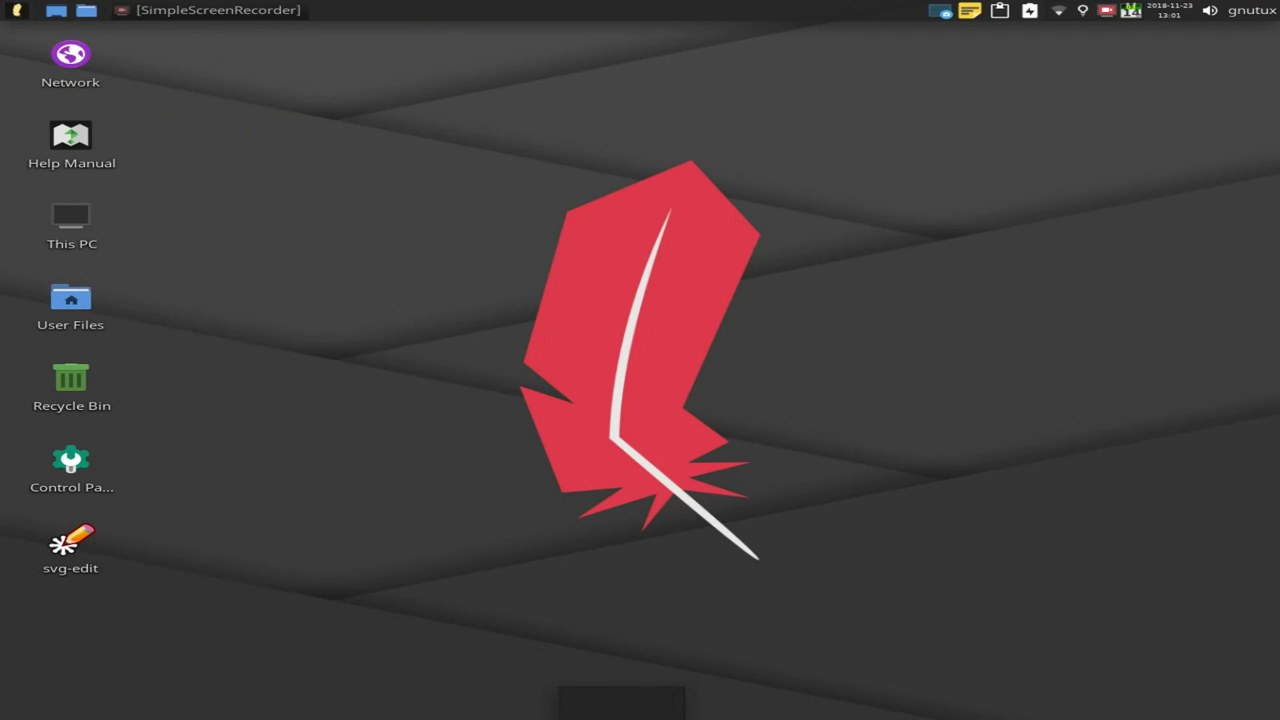
left_click_drag(601, 210, 622, 113)
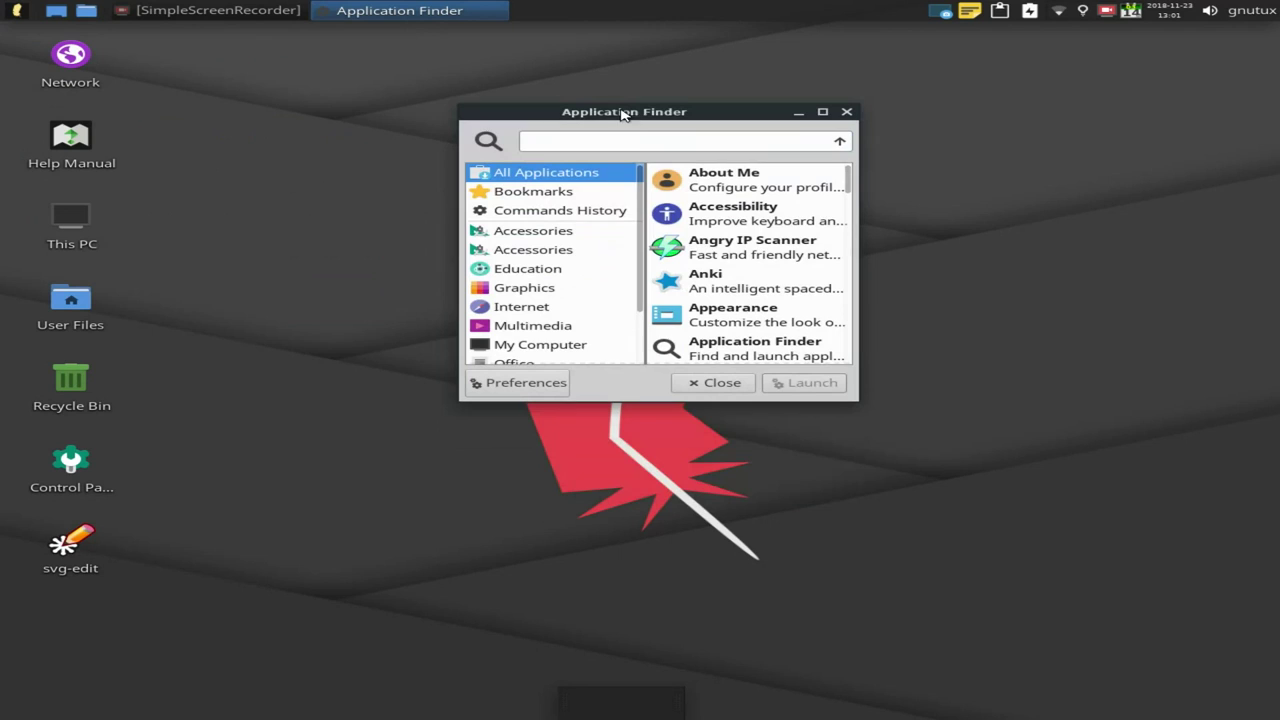
- Add a launcher for Anki from Application Finder to the new panel and confirm its creation
left_click_drag(680, 250, 650, 704)
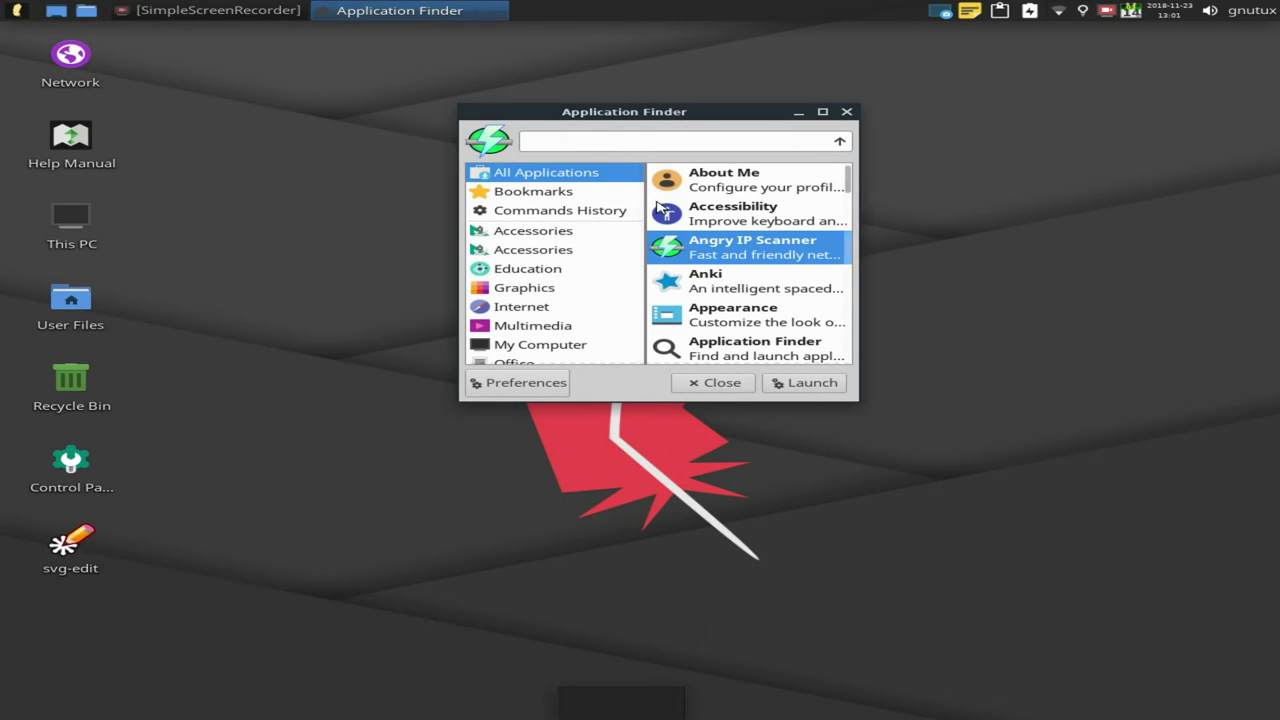
scroll(537, 325, "down", 1)
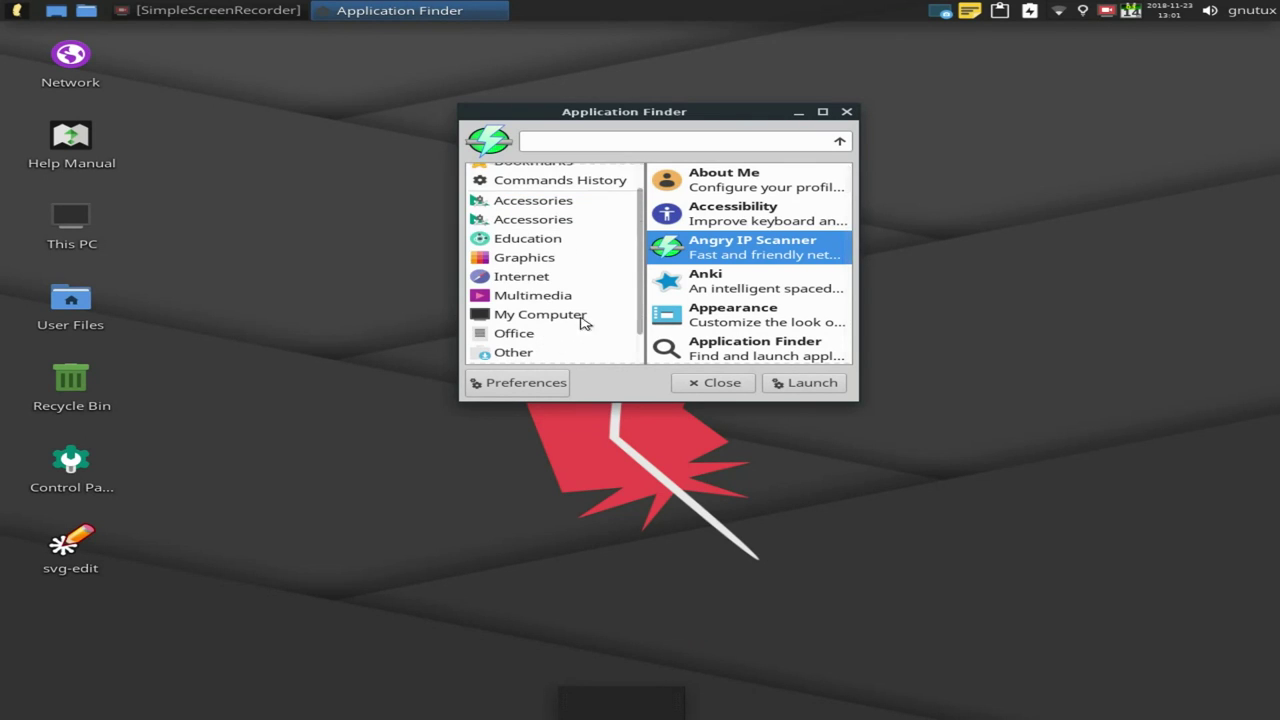
left_click(705, 285)
left_click_drag(620, 715, 620, 712)
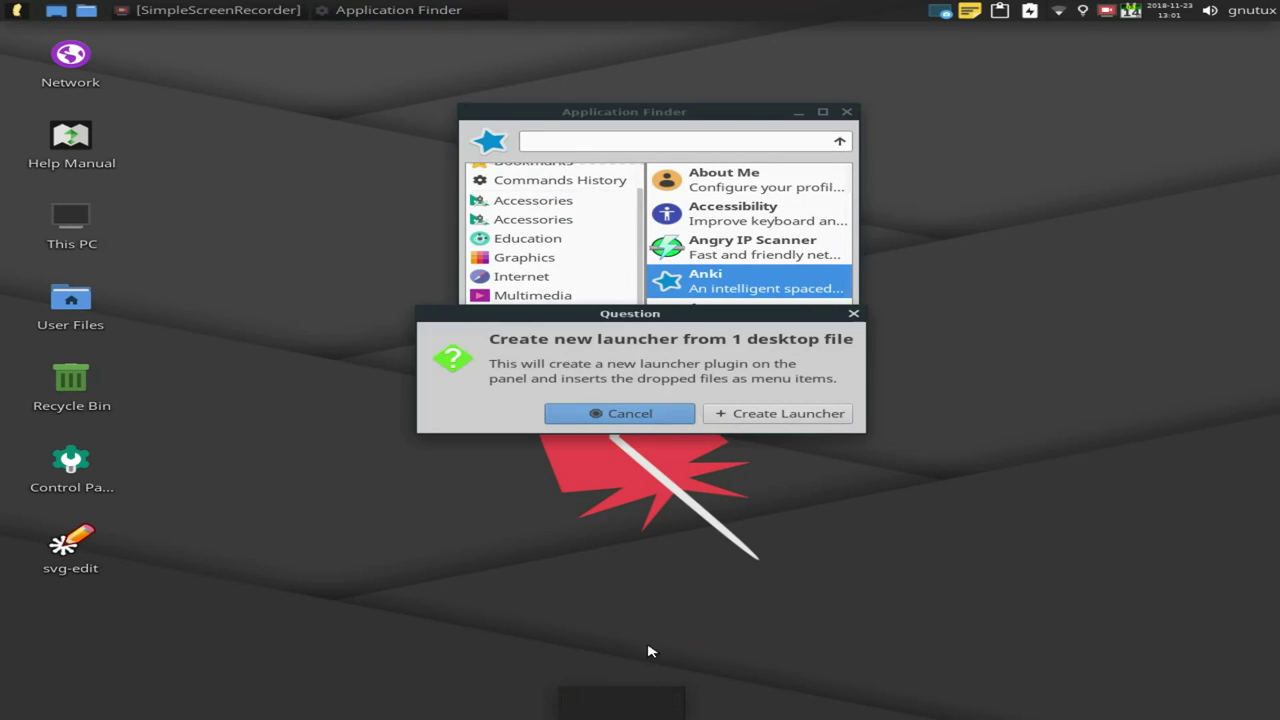
left_click(775, 415)
- Add a Firefox Web Browser launcher from Application Finder's Internet category to the new panel, beside the Anki launcher
scroll(690, 340, "down", 1)
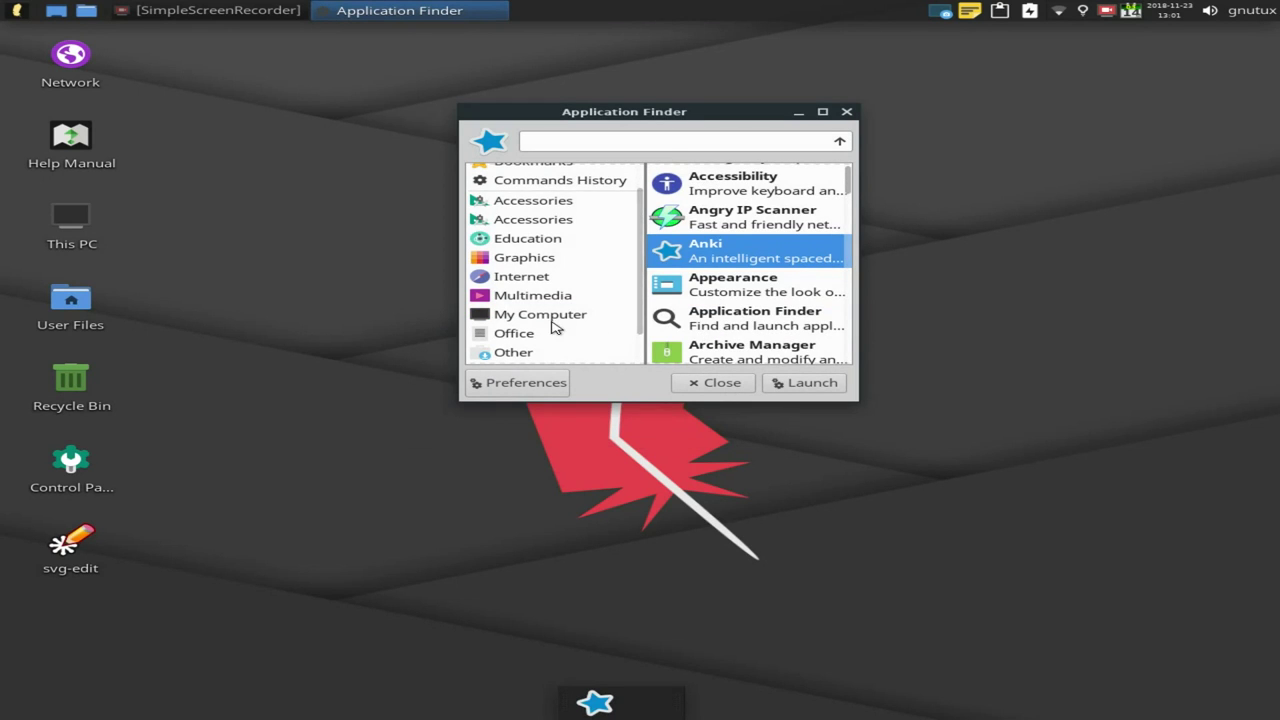
left_click(510, 276)
mouse_move(694, 185)
left_mouse_down()
mouse_move(643, 428)
mouse_move(643, 712)
mouse_move(634, 697)
mouse_move(630, 710)
mouse_move(672, 714)
left_mouse_up()
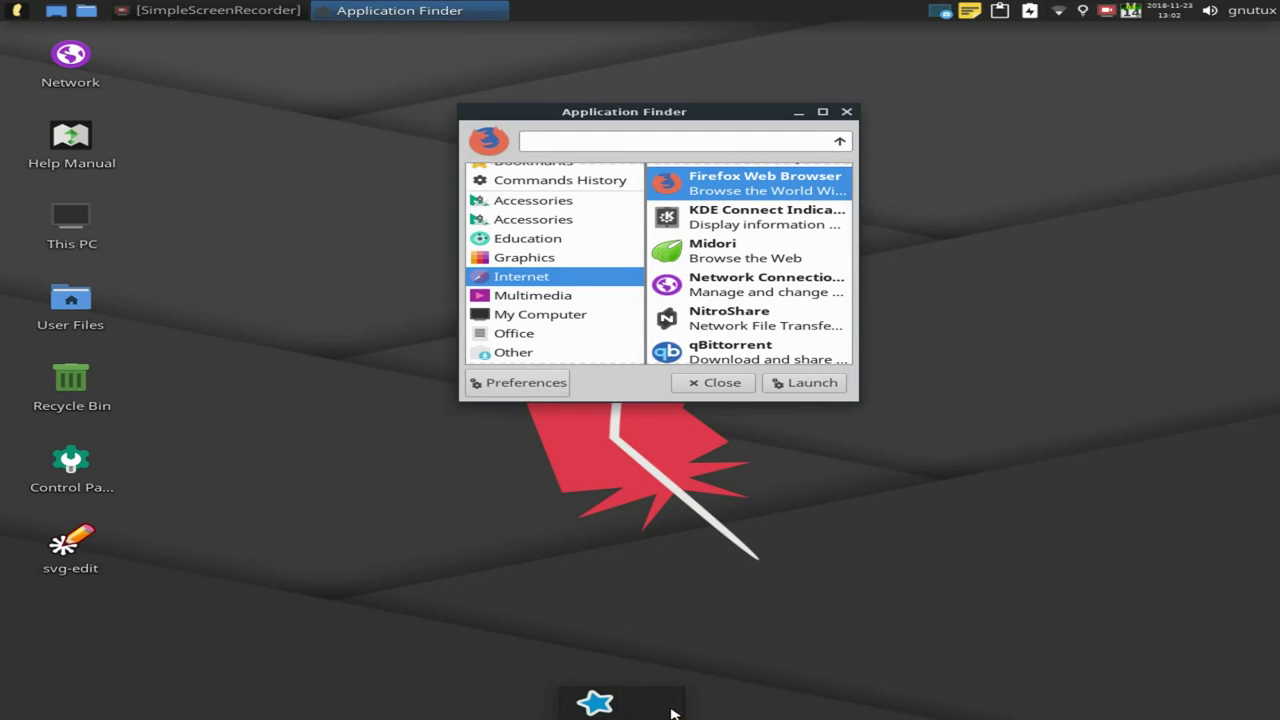
left_click(794, 428)
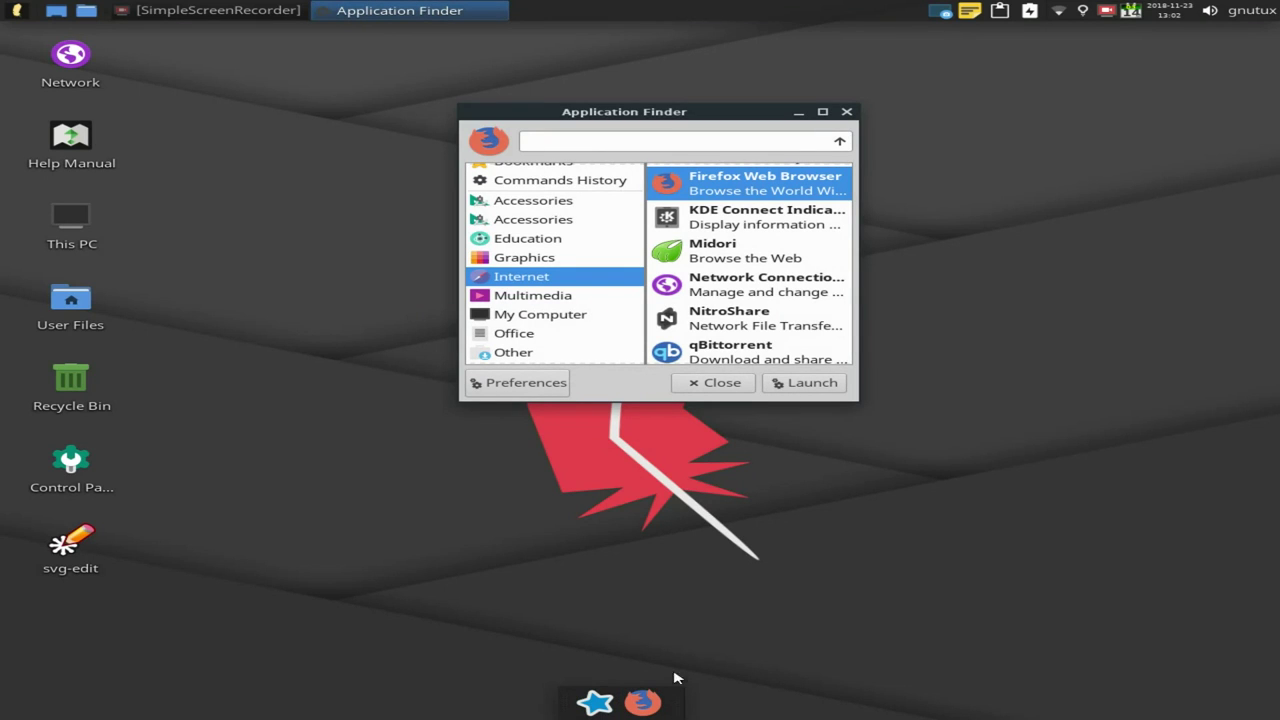
- Add a launcher for New Document from Application Finder's Office category to the bottom panel, beside the Firefox launcher, and confirm its creation
left_click(525, 336)
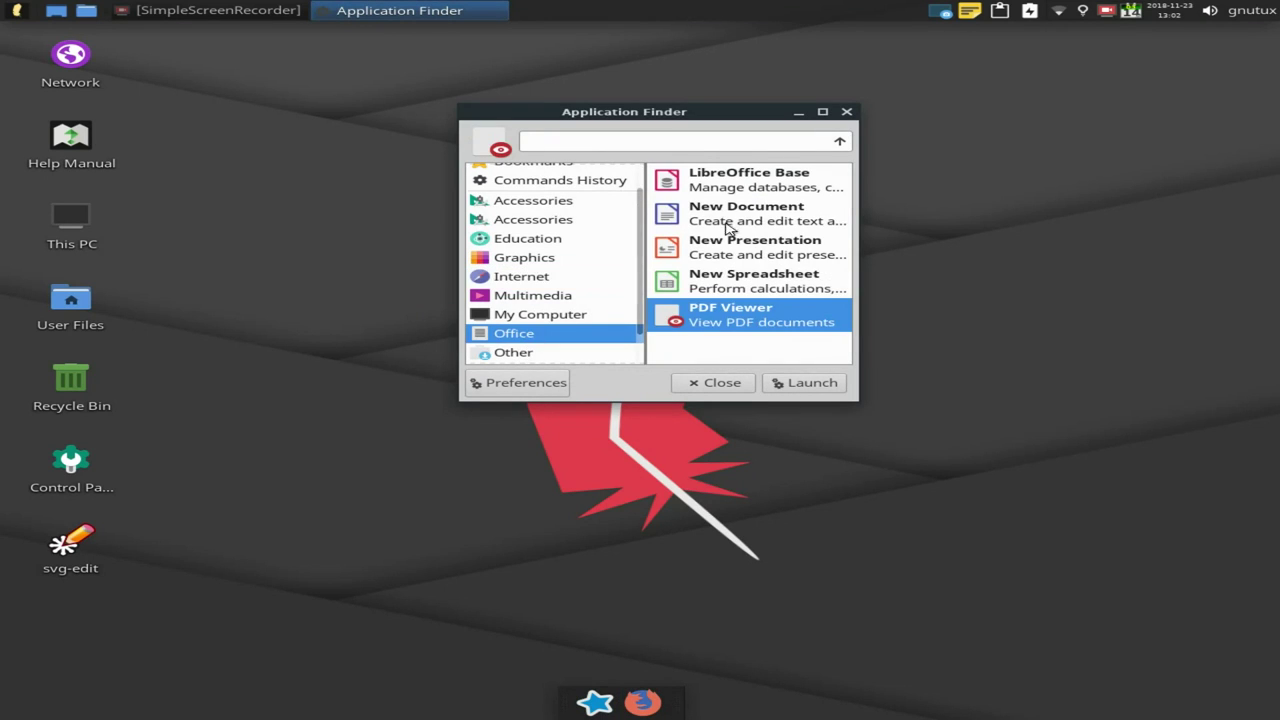
mouse_move(716, 214)
left_mouse_down()
mouse_move(674, 713)
mouse_move(635, 713)
mouse_move(674, 716)
left_mouse_up()
left_click(762, 417)
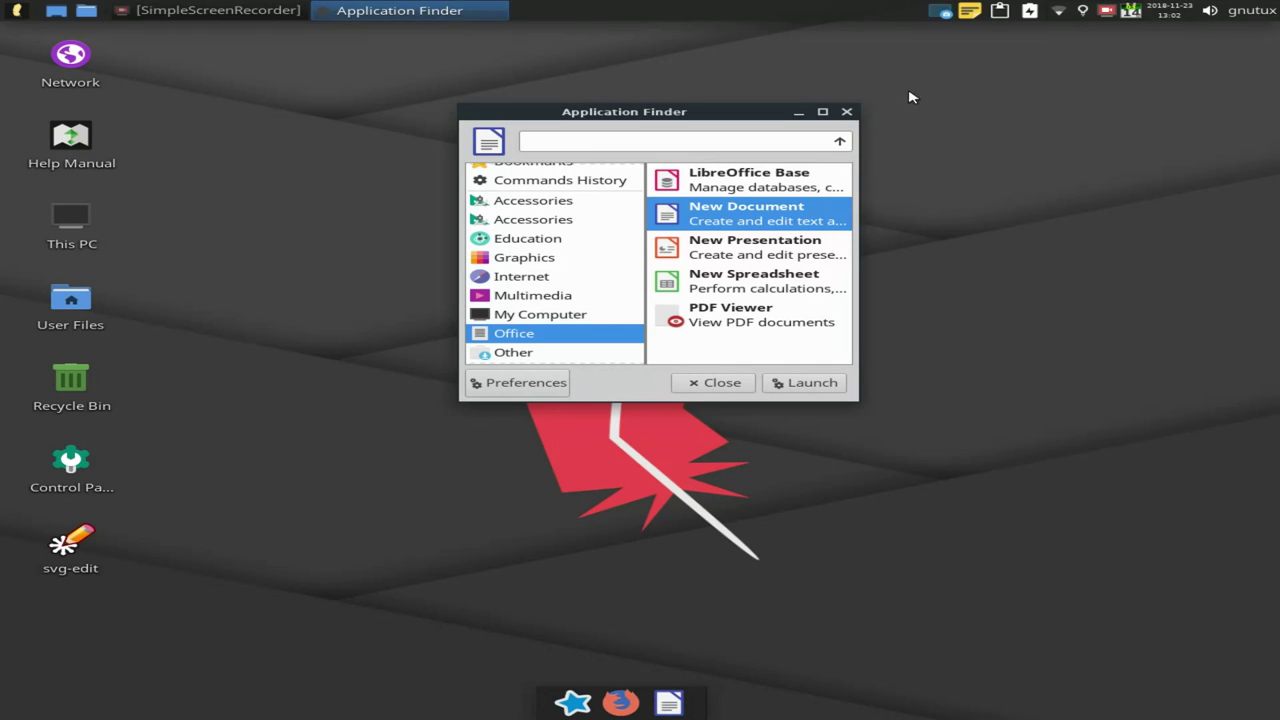
- Move the Screenshot plugin from the top panel to the end of the bottom panel, and close Application Finder
right_click(940, 14)
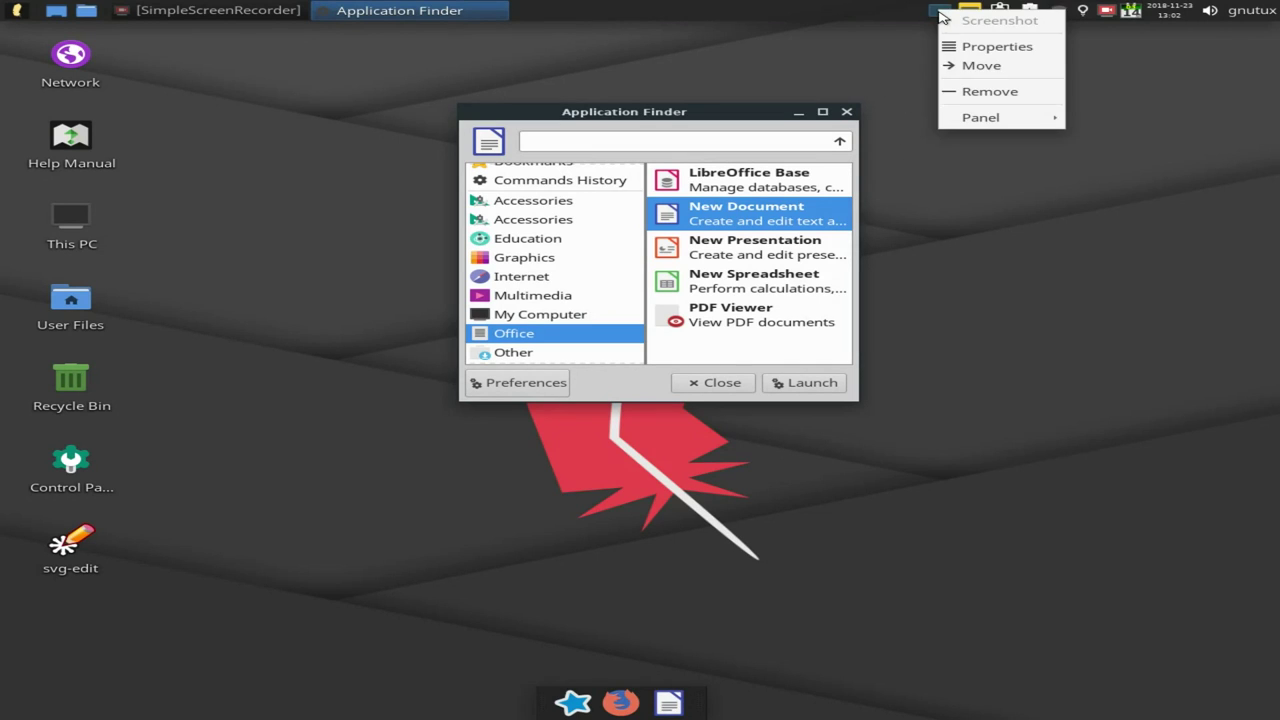
left_click(985, 63)
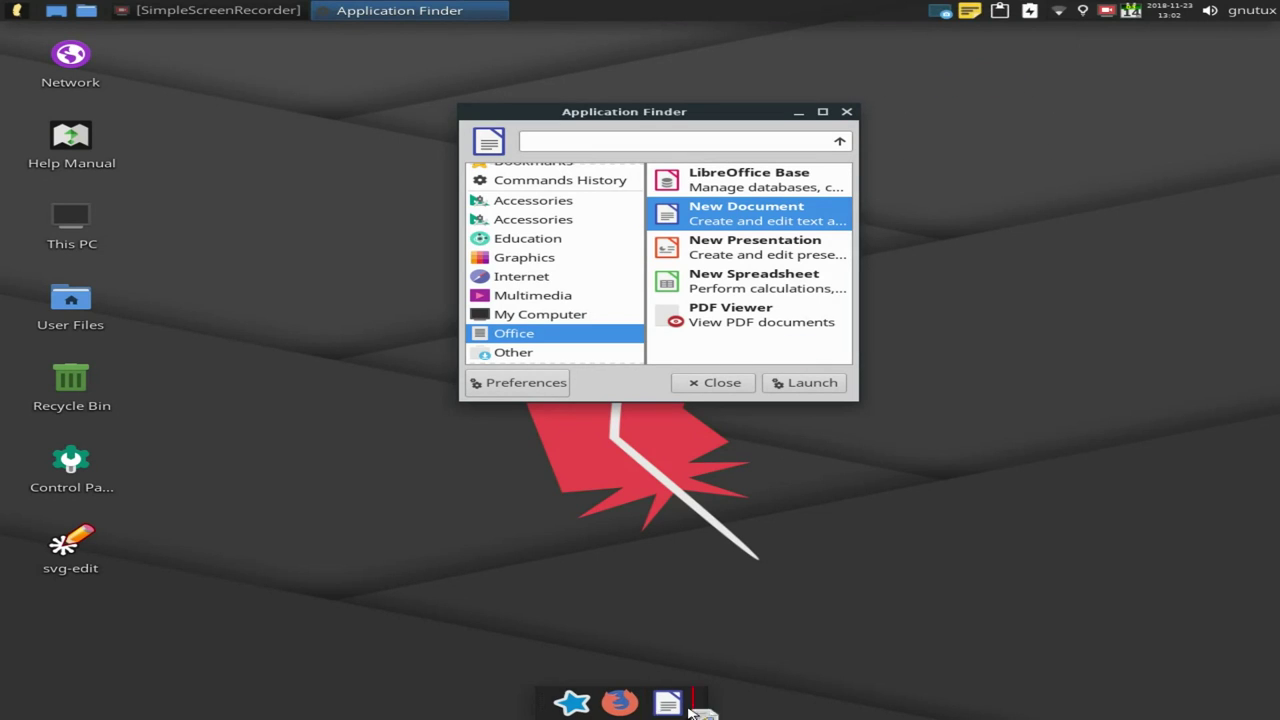
left_click(690, 705)
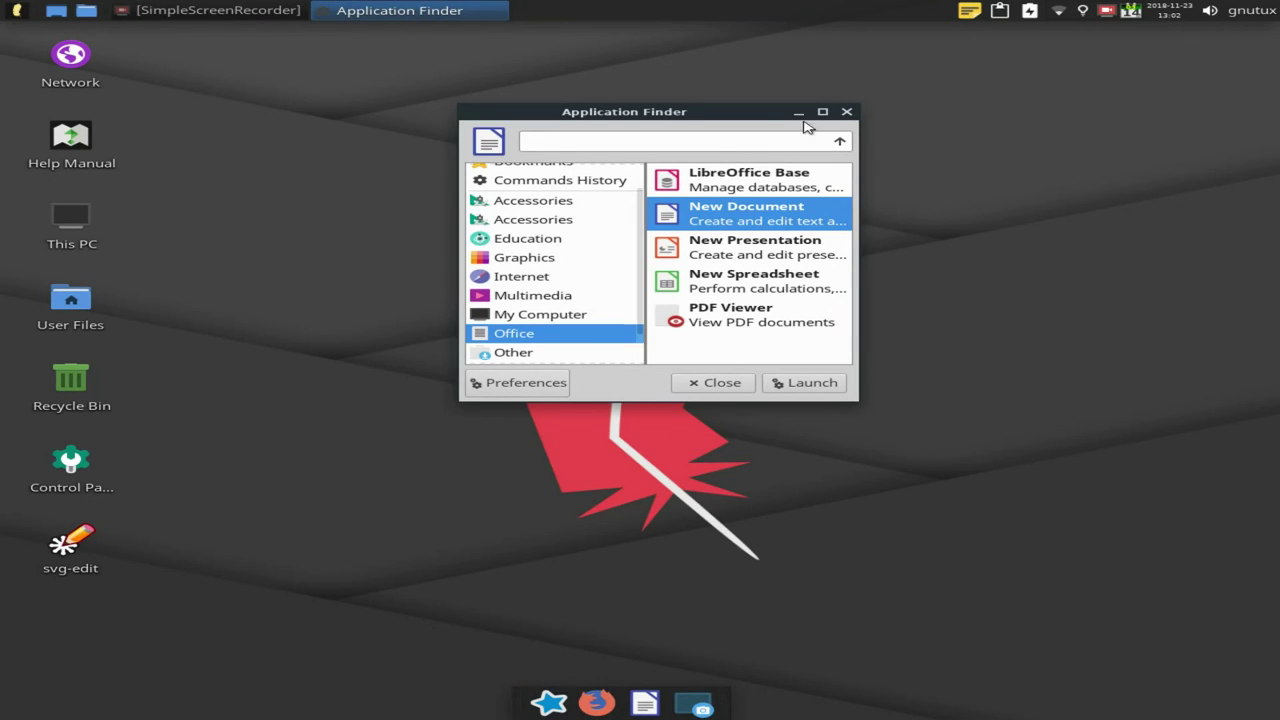
left_click(847, 113)
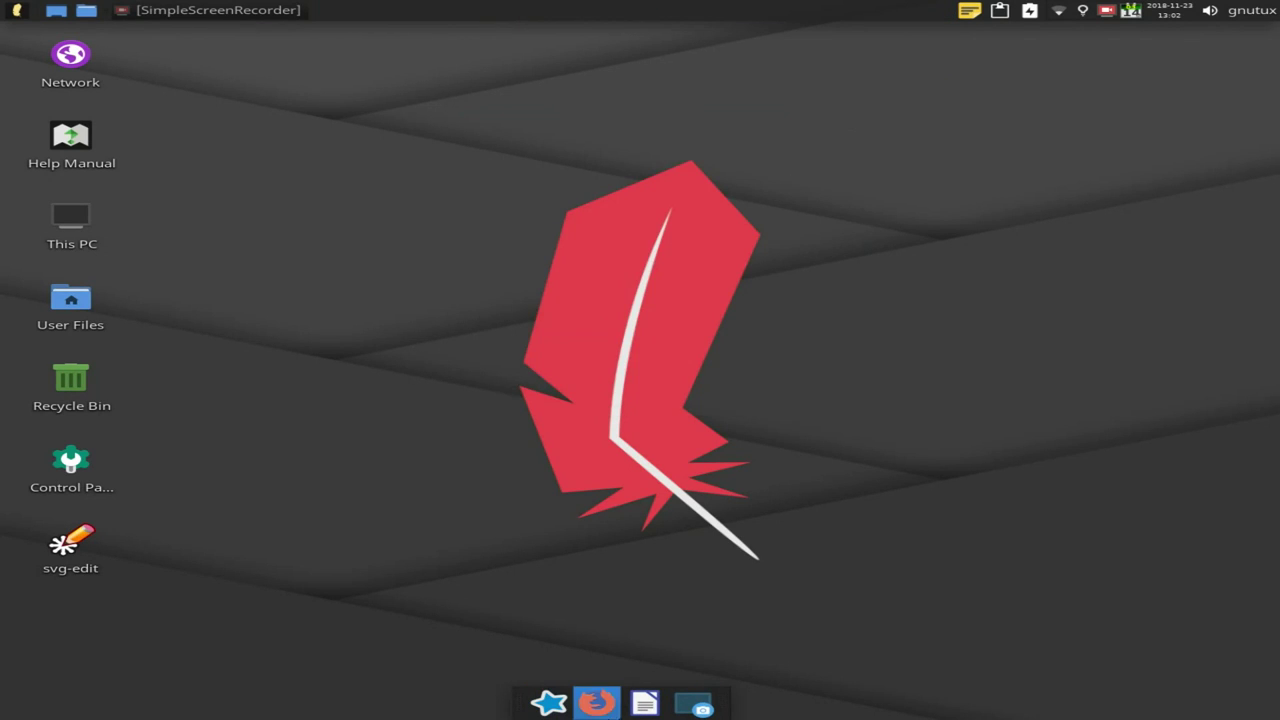
right_click(632, 702)
left_click(686, 641)
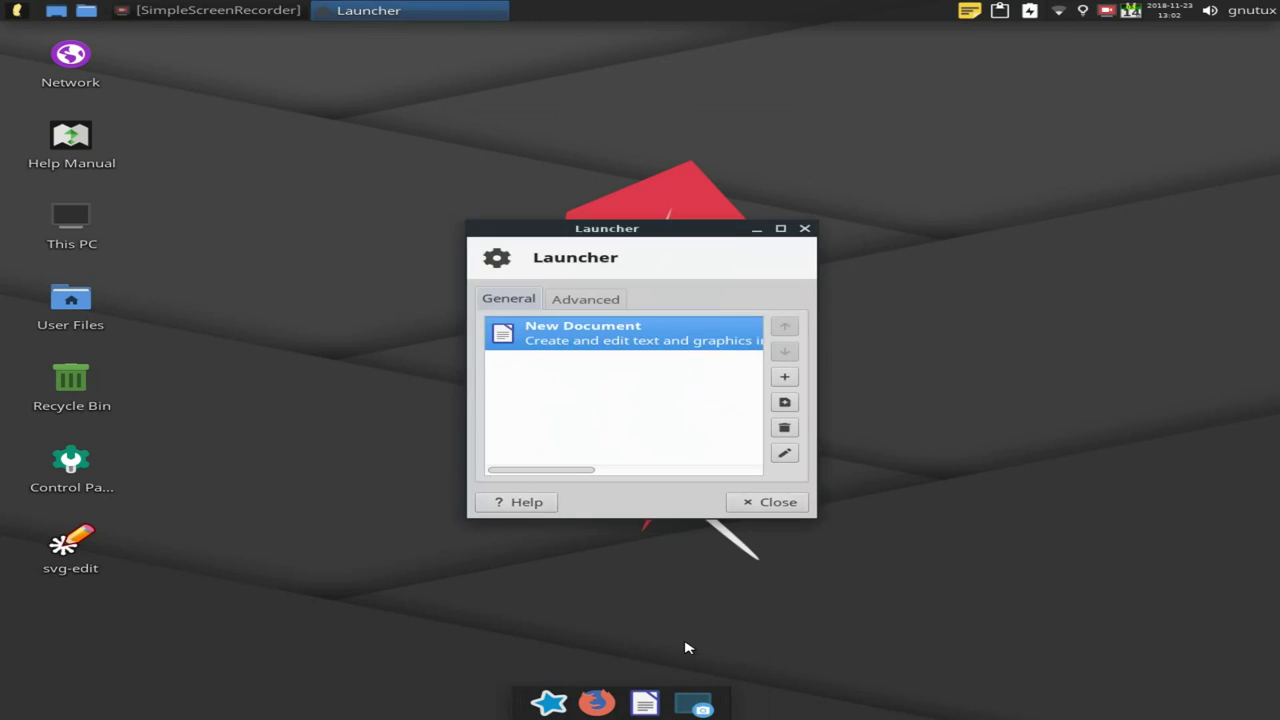
left_click(755, 503)
- In the bottom panel's preferences, set the background style to Solid color with an alpha of 0
right_click(729, 710)
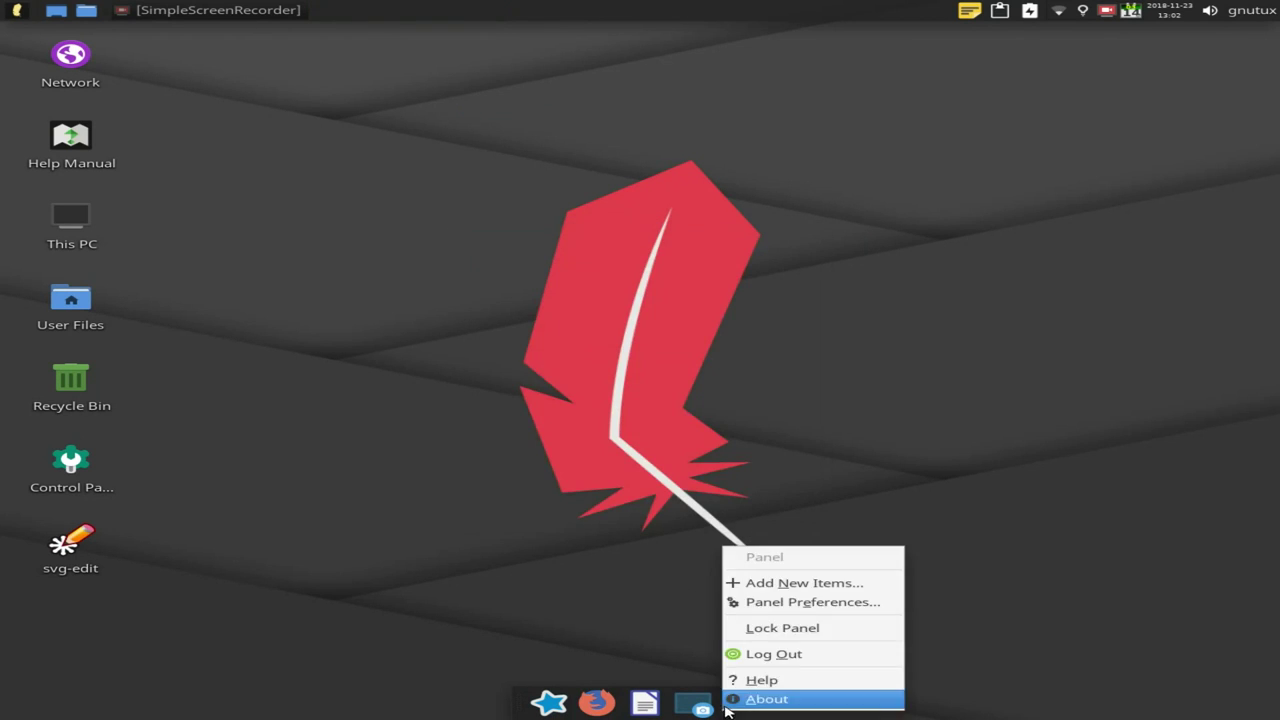
left_click(766, 605)
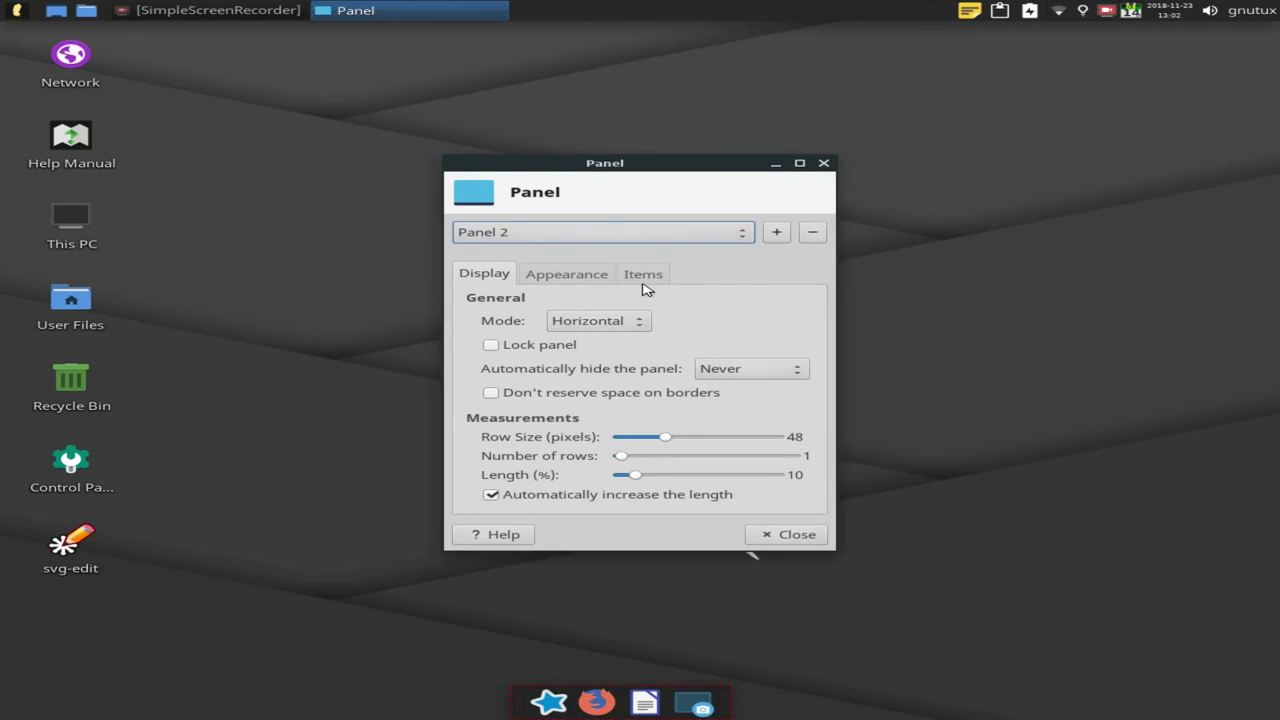
left_click(580, 281)
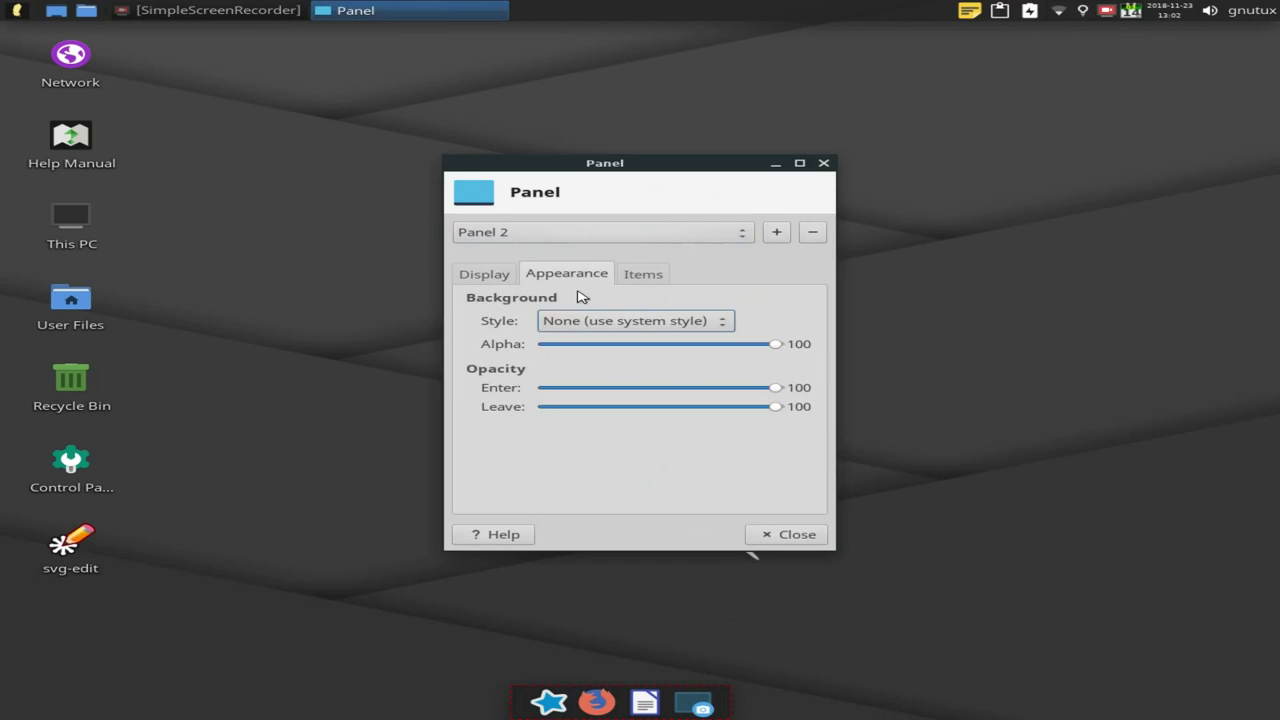
left_click(677, 331)
left_click(666, 349)
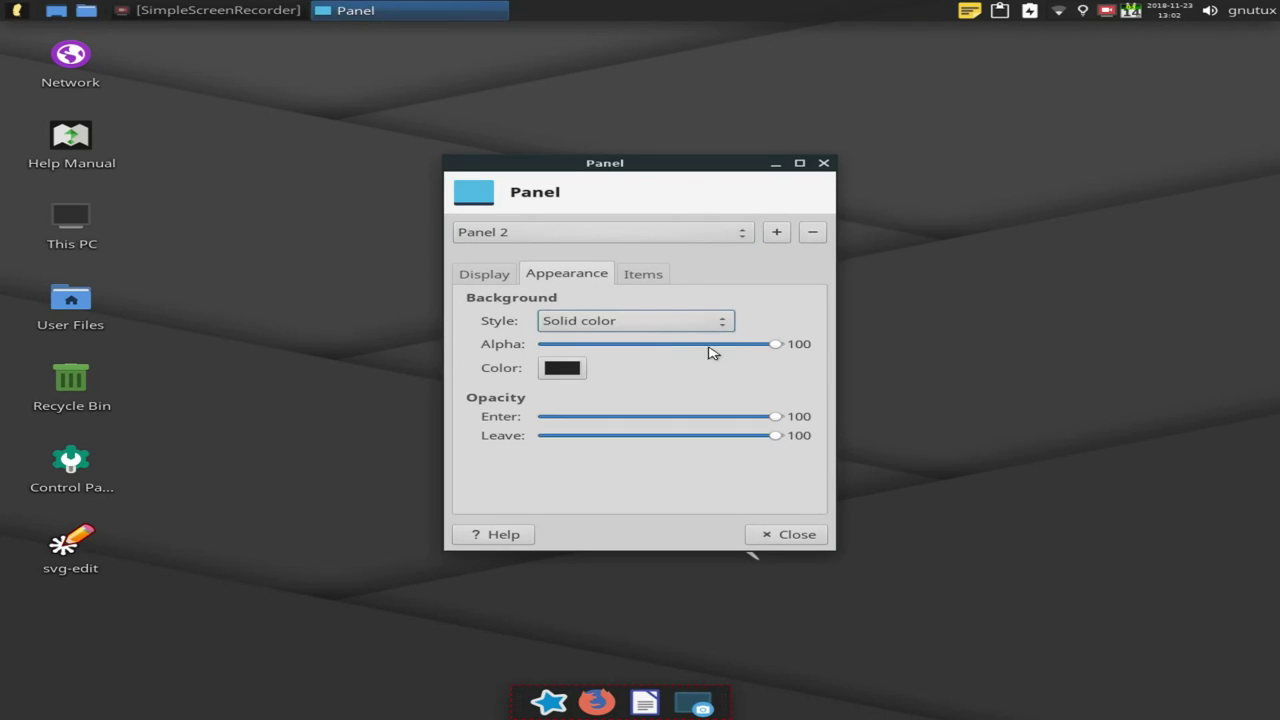
left_click_drag(772, 349, 366, 349)
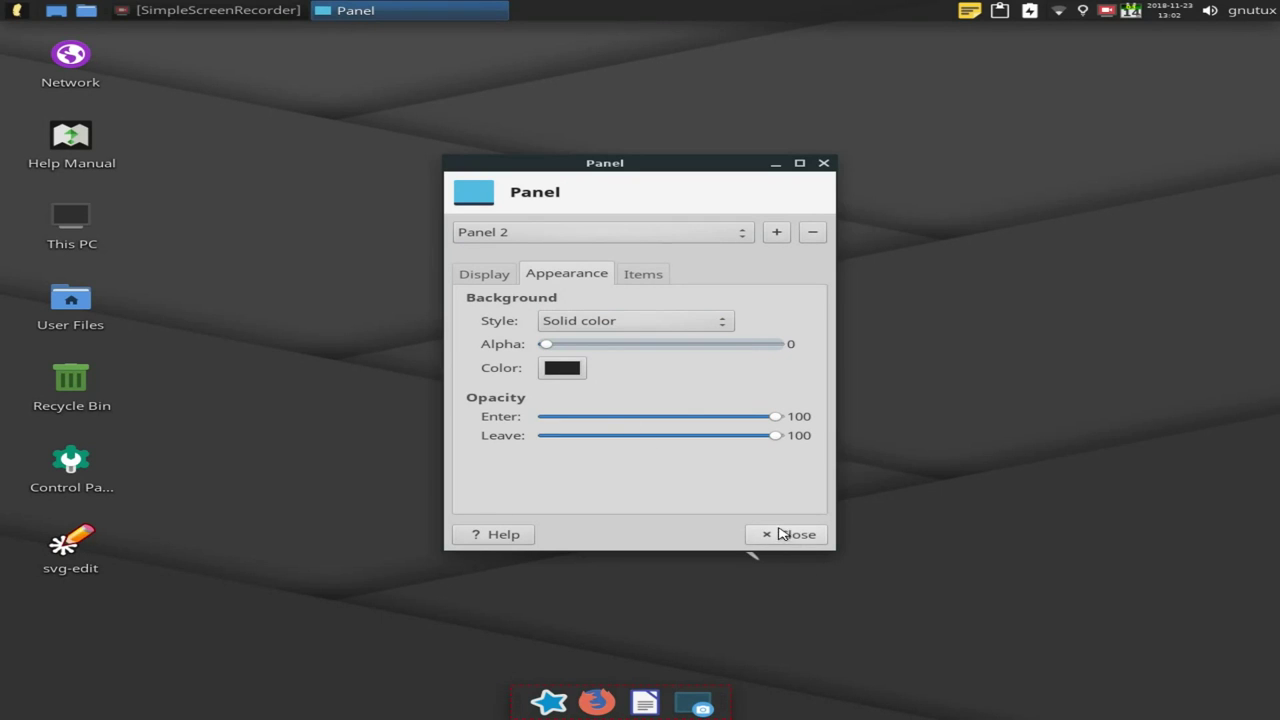
- Set the bottom panel to hide automatically with the Intelligently option, lock the panel, and close its preferences
left_click(510, 278)
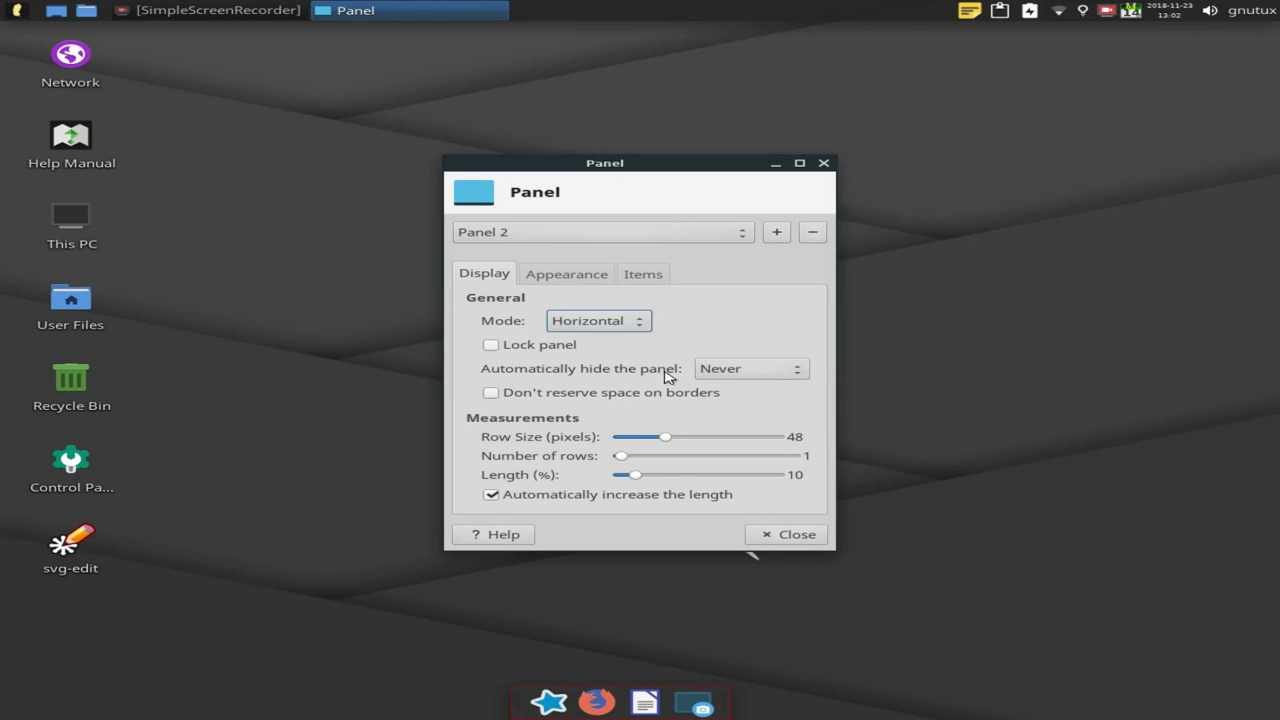
left_click(718, 378)
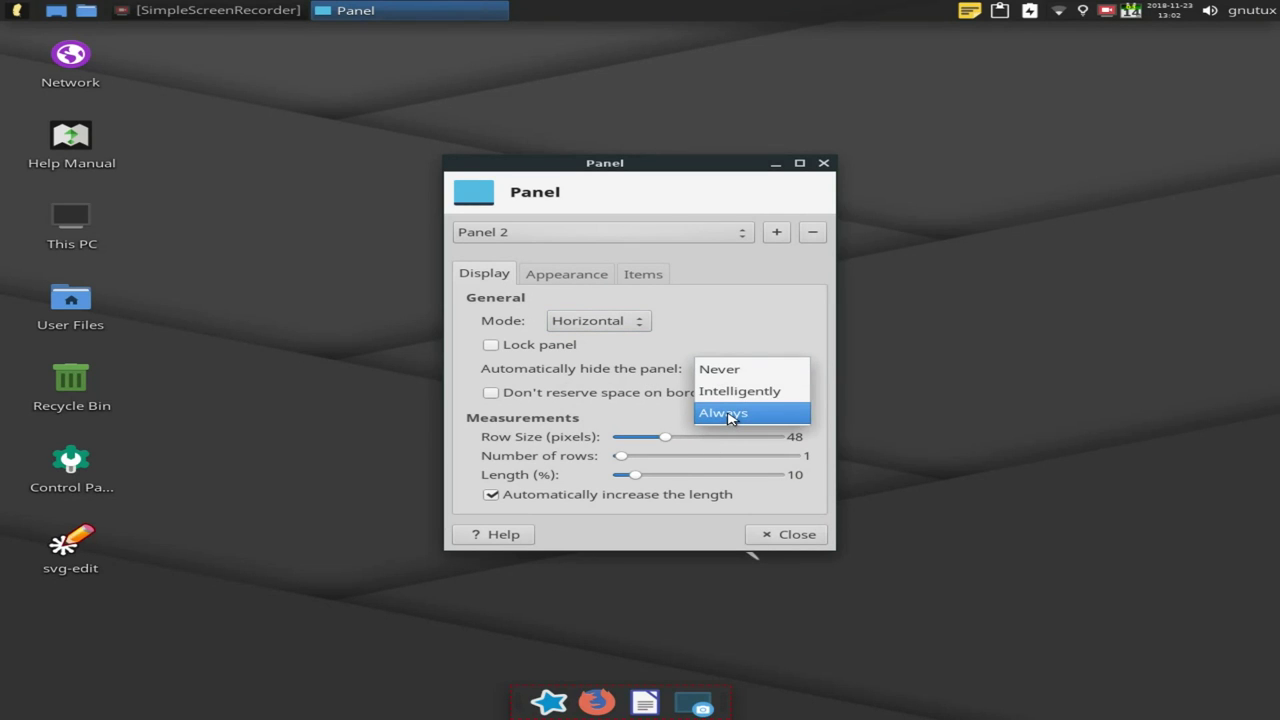
left_click(738, 392)
left_click(540, 347)
left_click(783, 534)
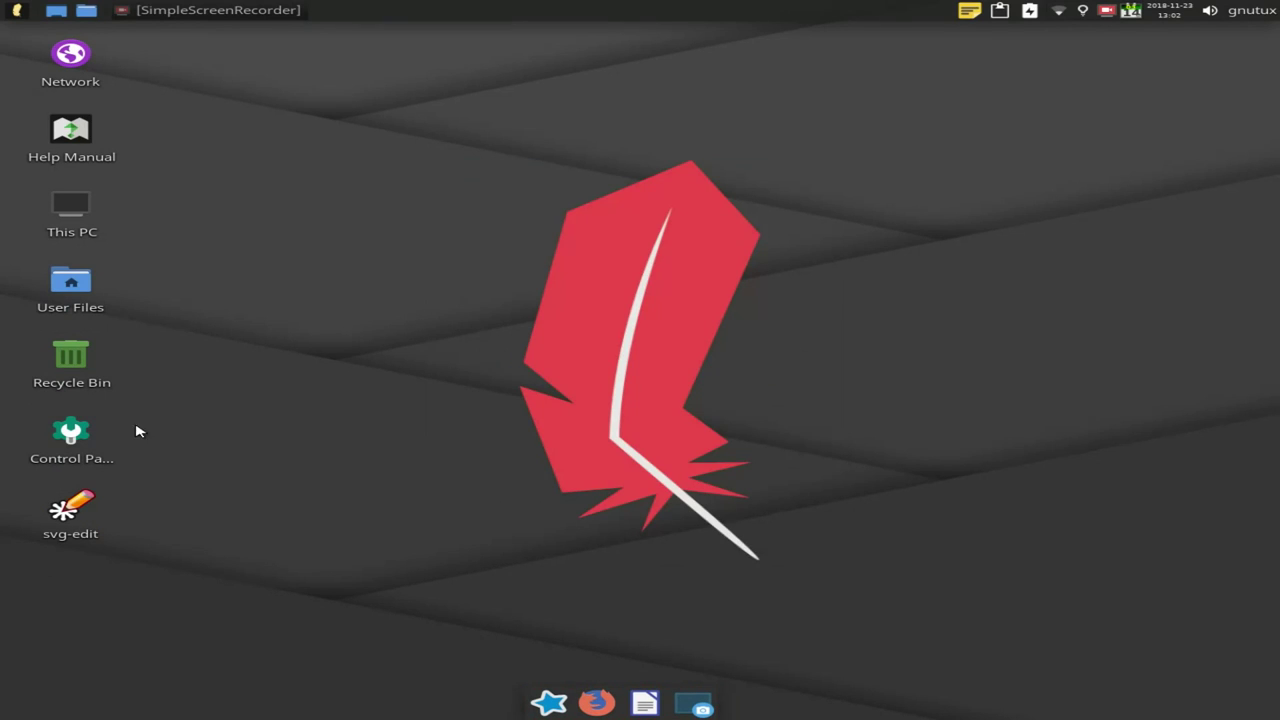
- Open the home folder in the file manager, and start New Document from the auto-hidden bottom panel
left_click(87, 10)
left_click(160, 38)
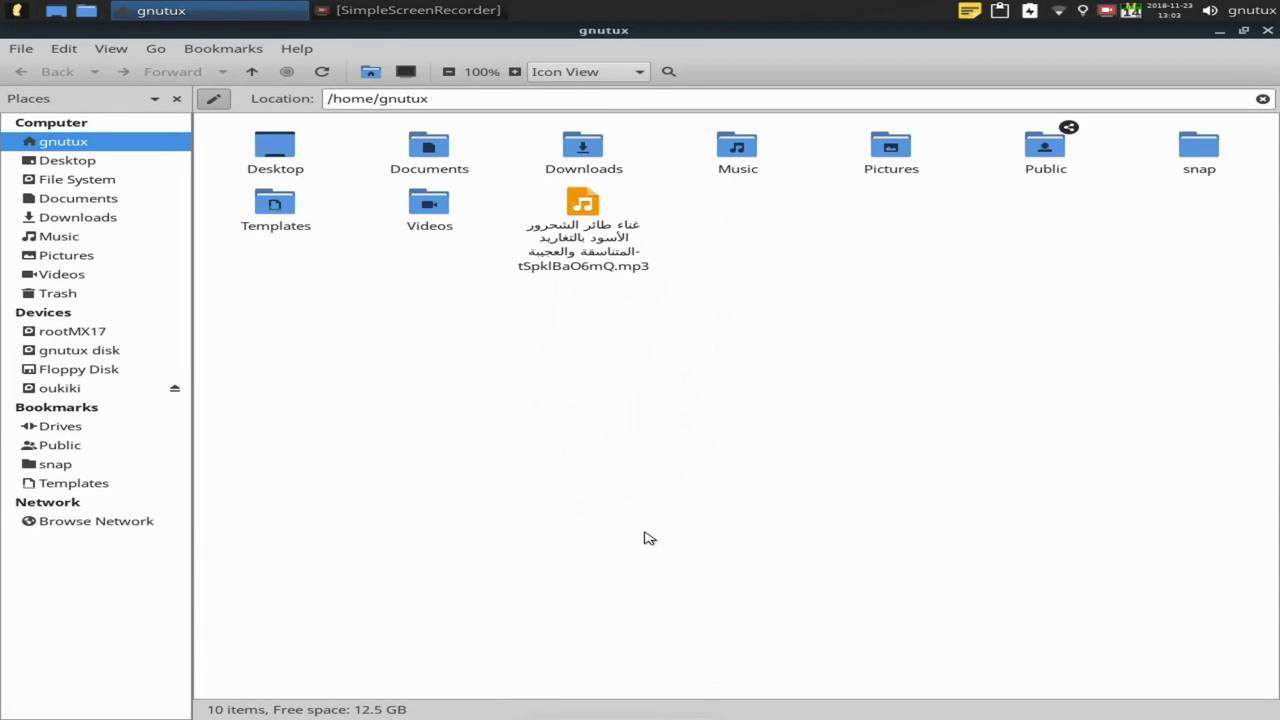
mouse_move(645, 705)
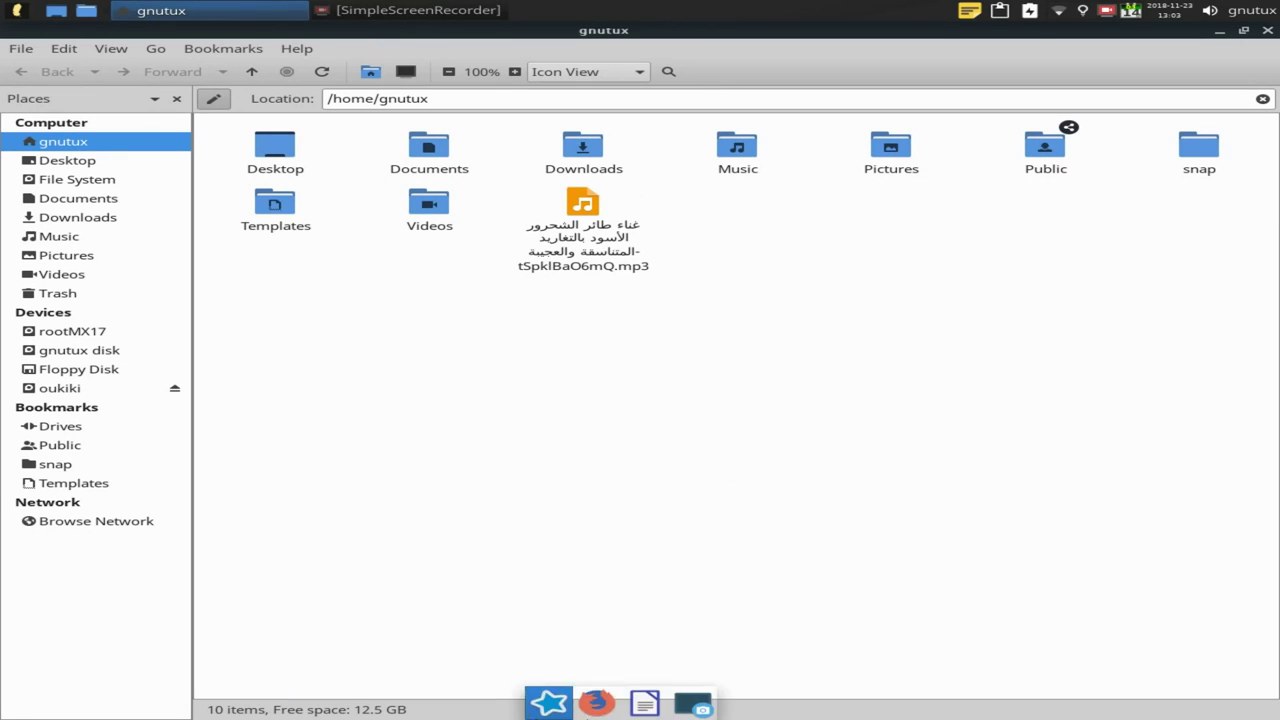
mouse_move(568, 717)
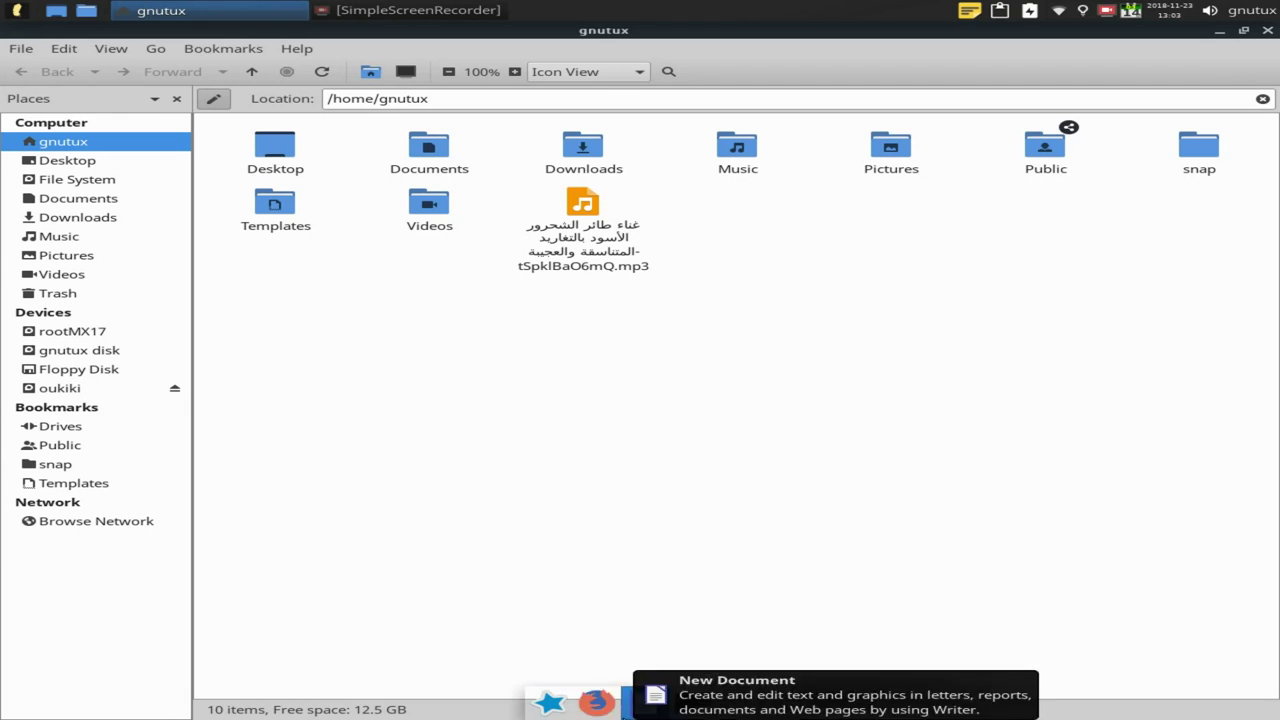
mouse_move(679, 718)
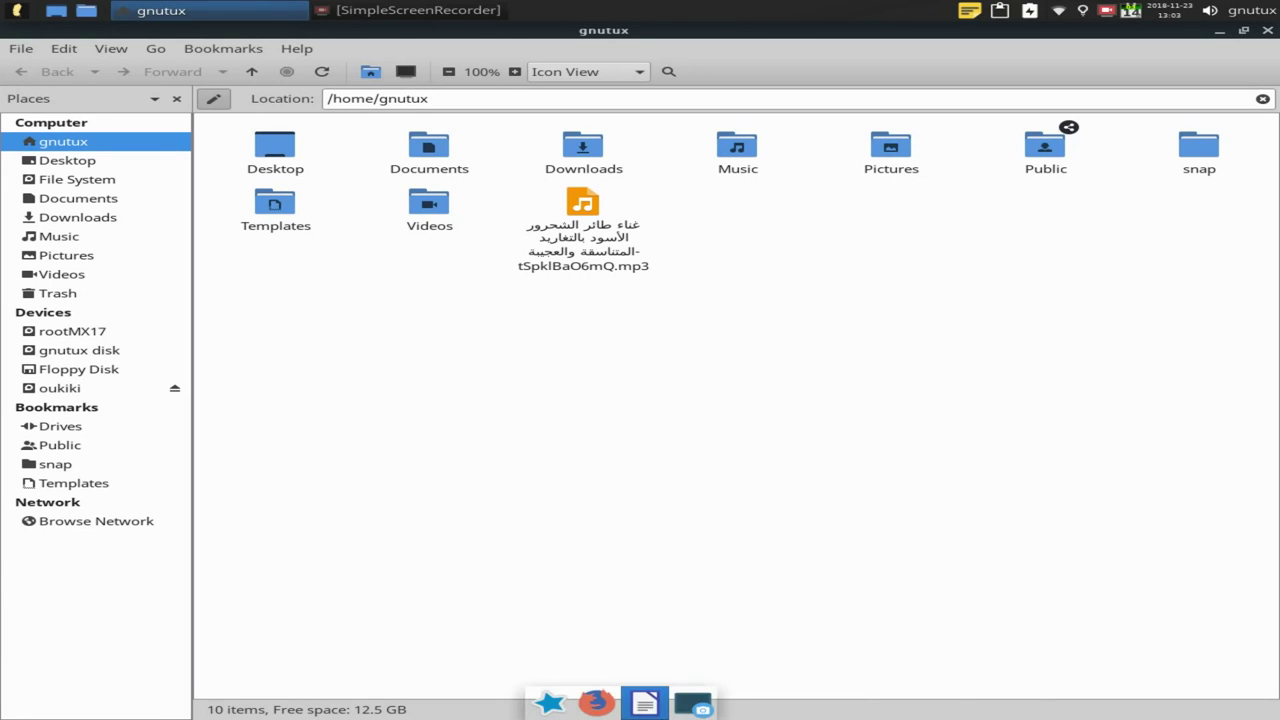
left_click(640, 705)
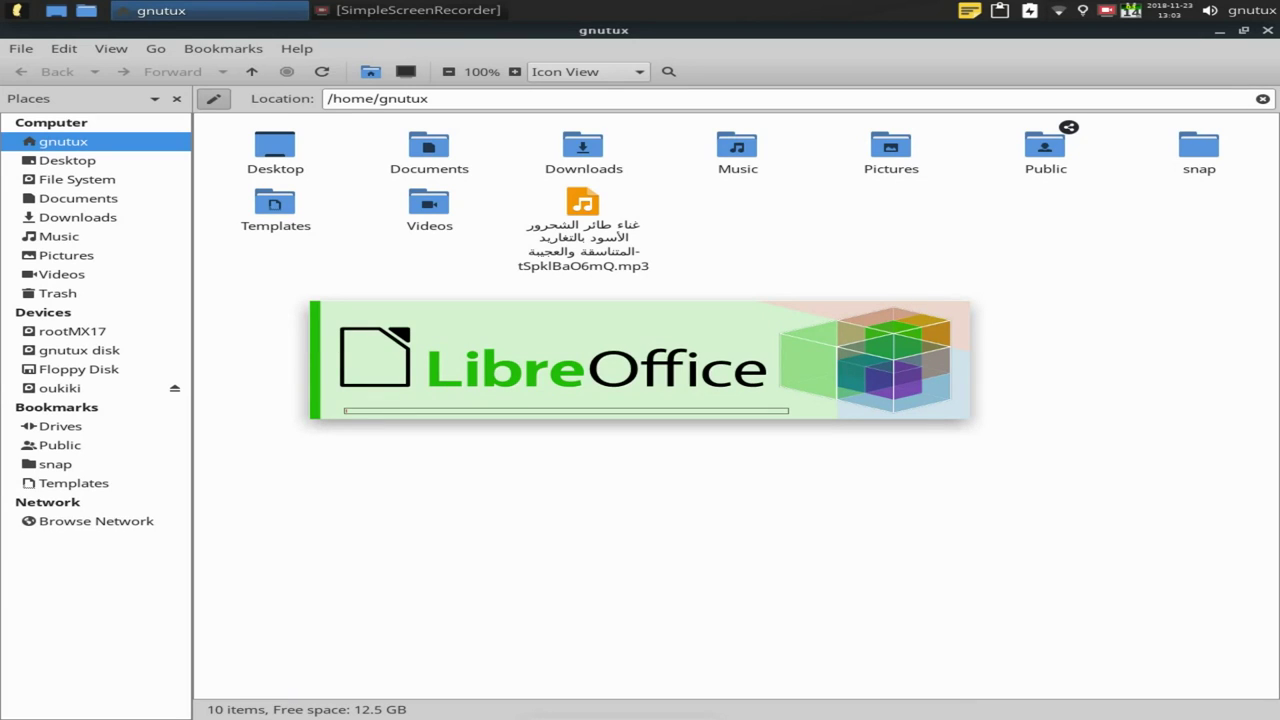